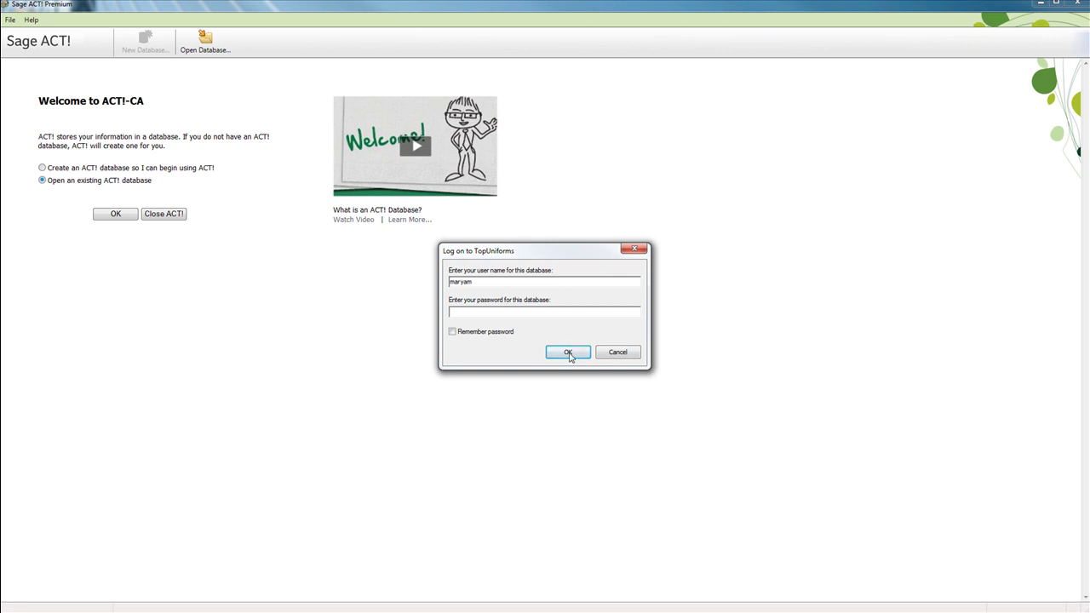
Switch to Remote Desktop Connection Manager and connect to the remote server datacentre.ccomp.ca
{"action": "left_click", "coordinate": [569, 353]}
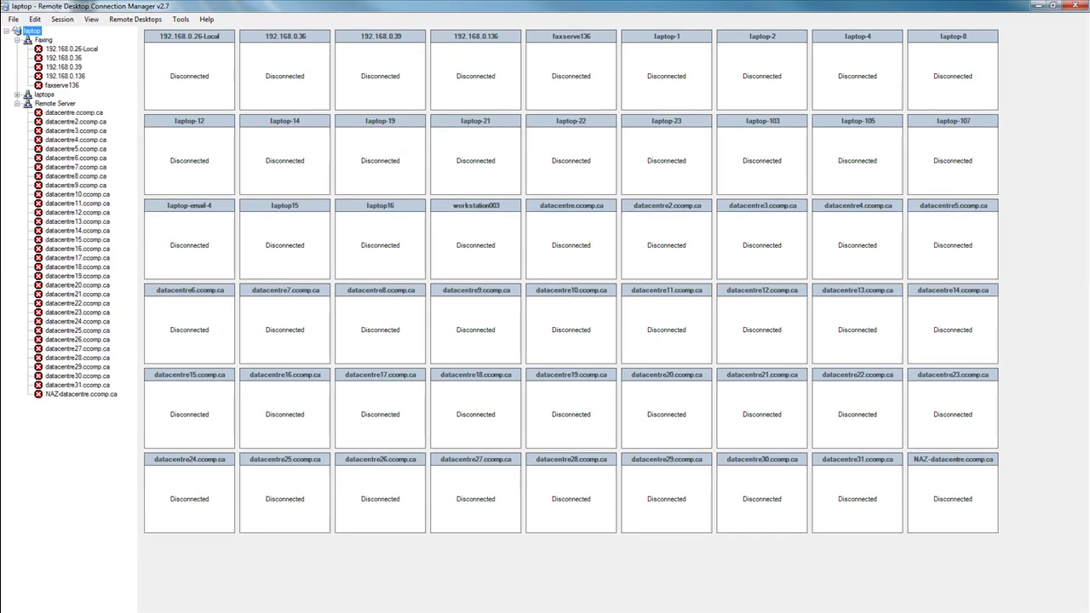
{"action": "double_click", "coordinate": [76, 114]}
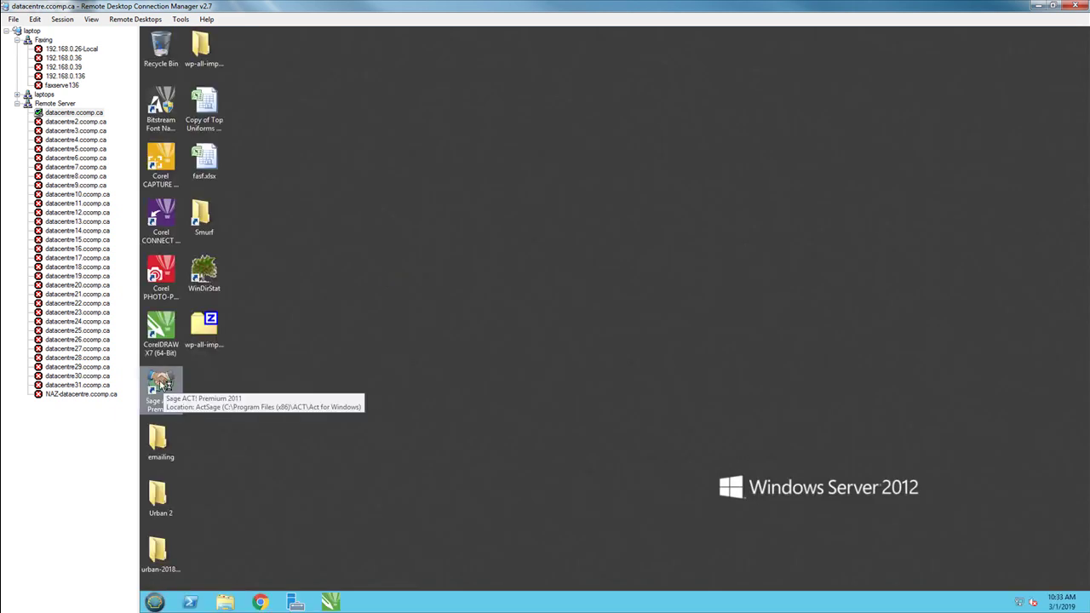
{"action": "left_click", "coordinate": [155, 605]}
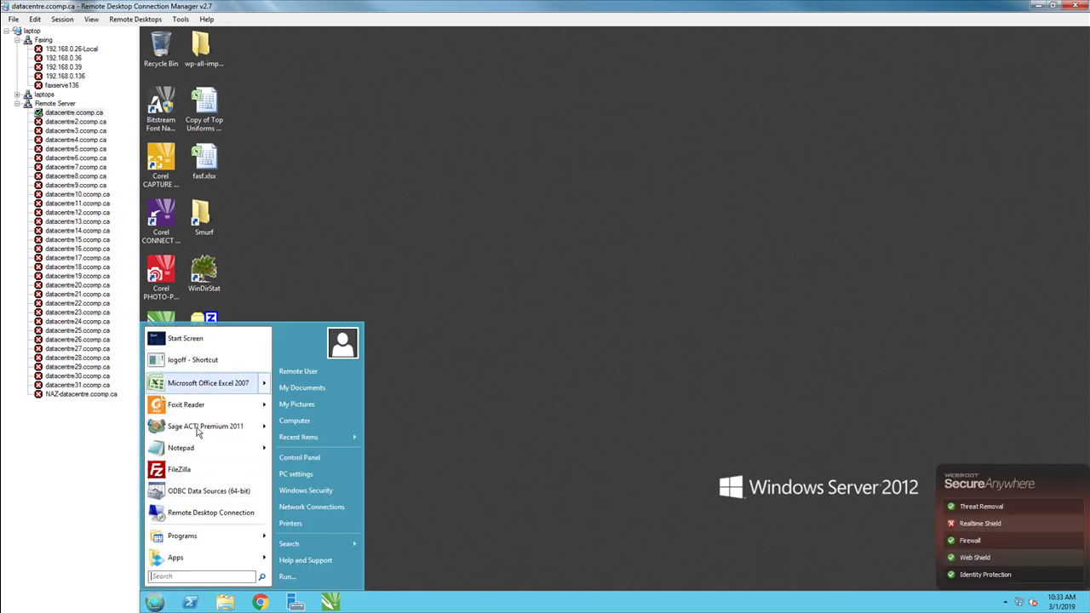
{"action": "mouse_move", "coordinate": [204, 426]}
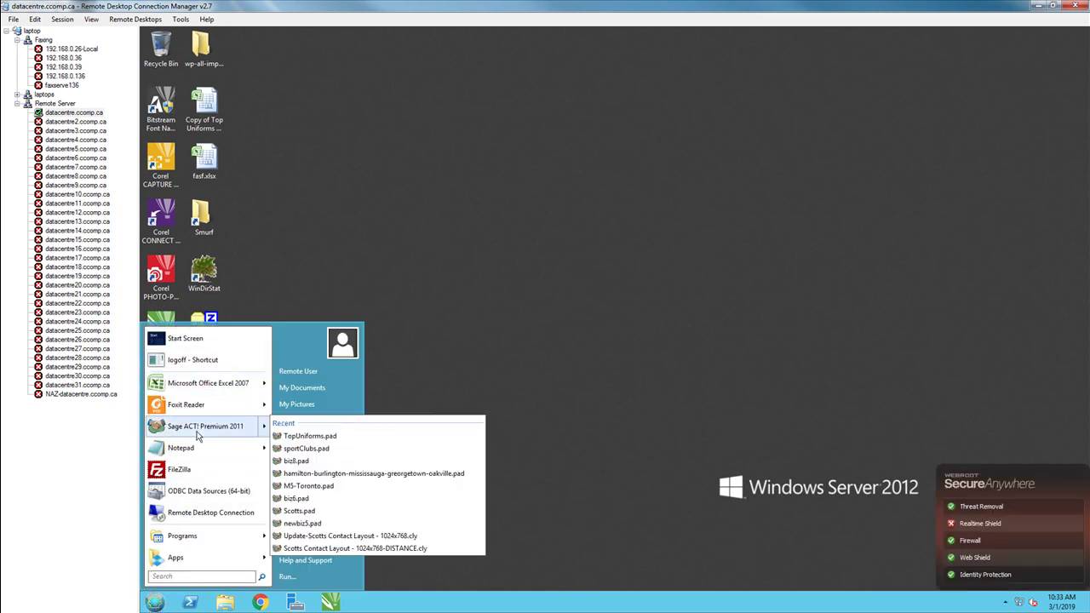
{"action": "left_click", "coordinate": [595, 313]}
Launch Sage ACT! Premium 2011 on the remote desktop and accept the phone and modem settings with My Location
{"action": "double_click", "coordinate": [161, 385]}
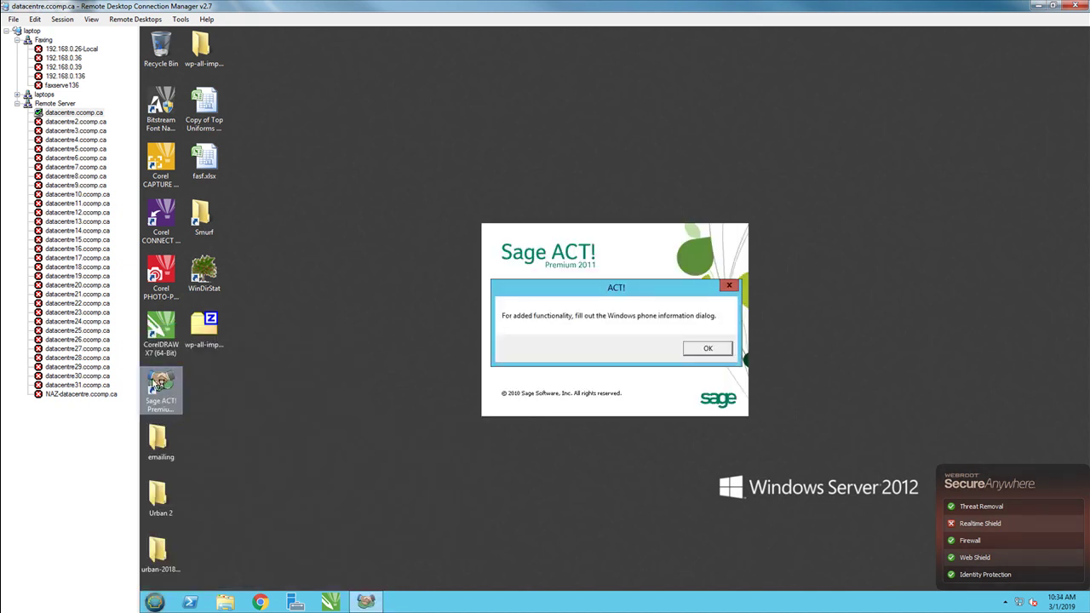
{"action": "left_click", "coordinate": [719, 349]}
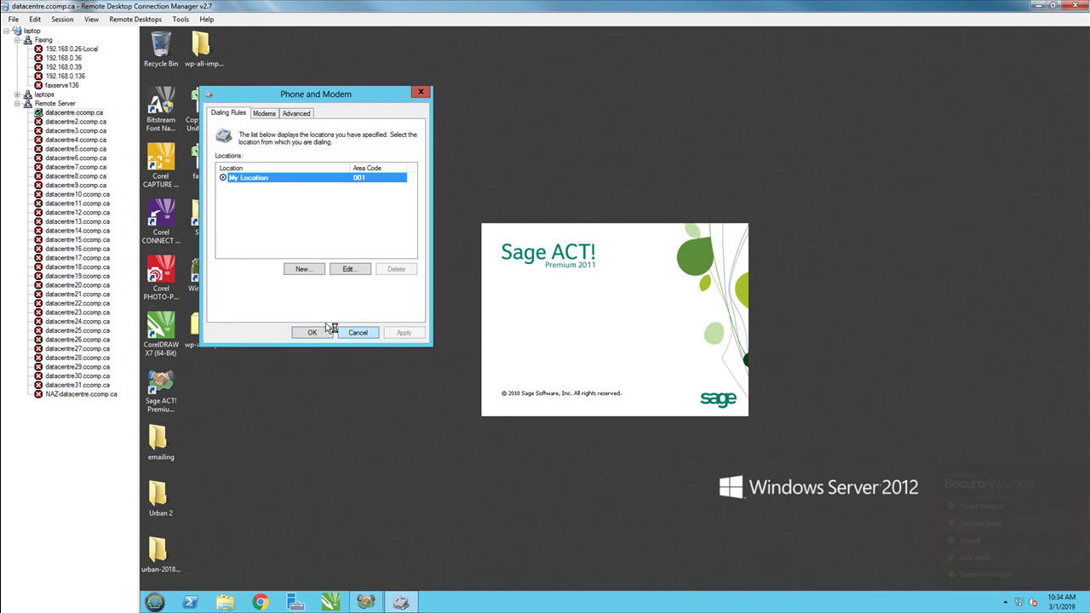
{"action": "left_click", "coordinate": [308, 333]}
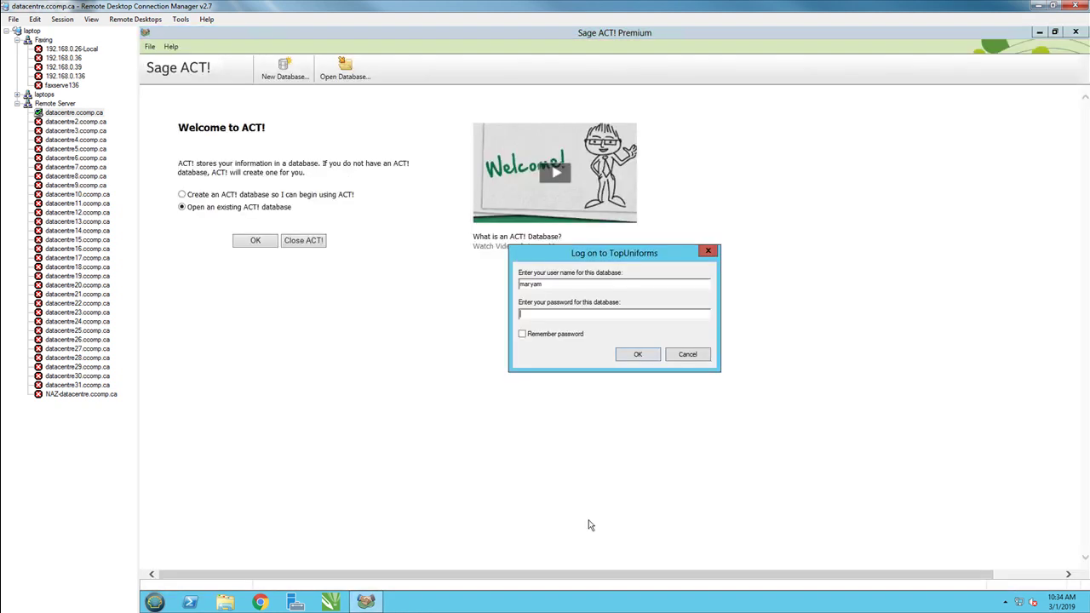
Open TopUniforms.pad from the TopUniforms folder on the ACT (H:) drive and log on with the account password
{"action": "left_click", "coordinate": [704, 253]}
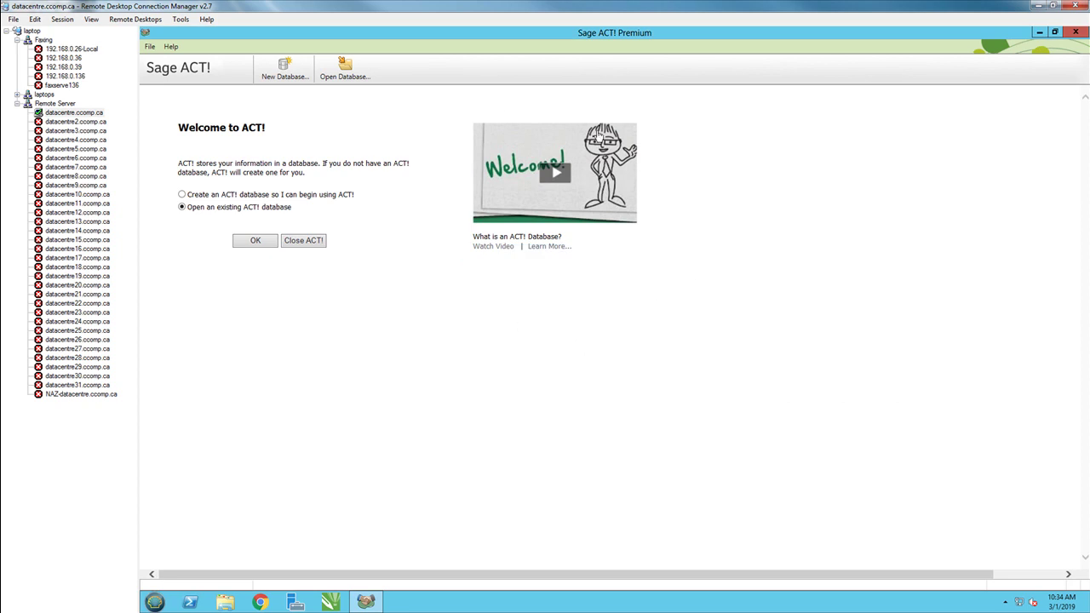
{"action": "left_click", "coordinate": [348, 76]}
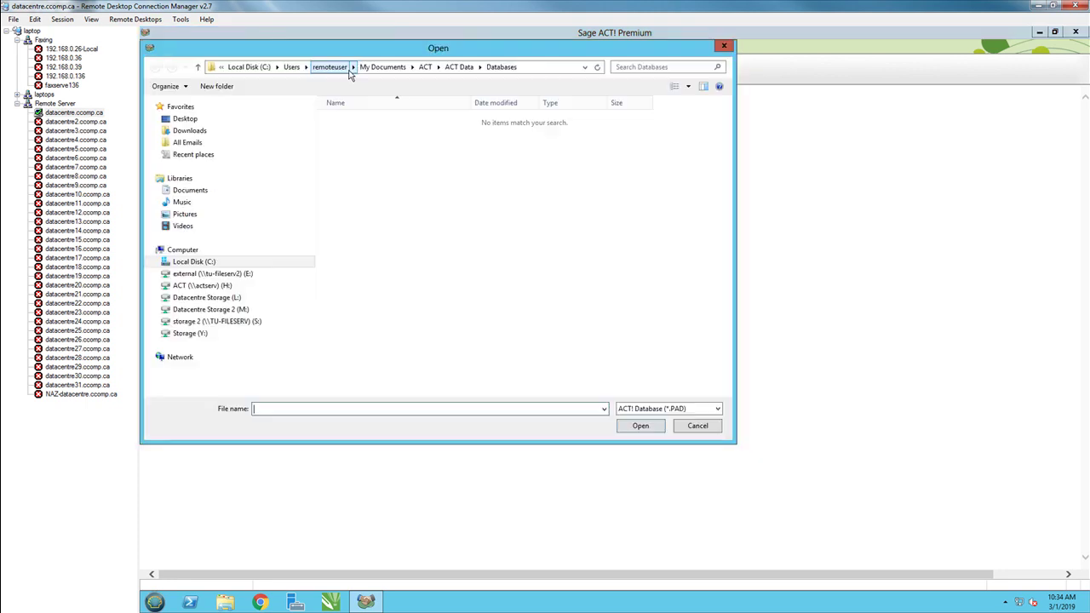
{"action": "left_click", "coordinate": [196, 289]}
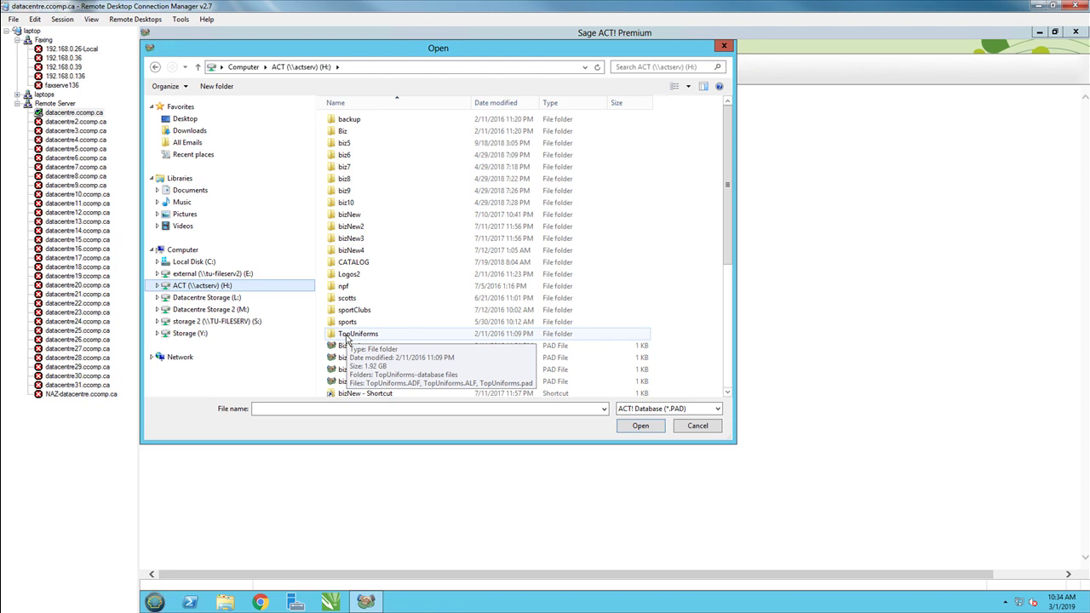
{"action": "double_click", "coordinate": [346, 336]}
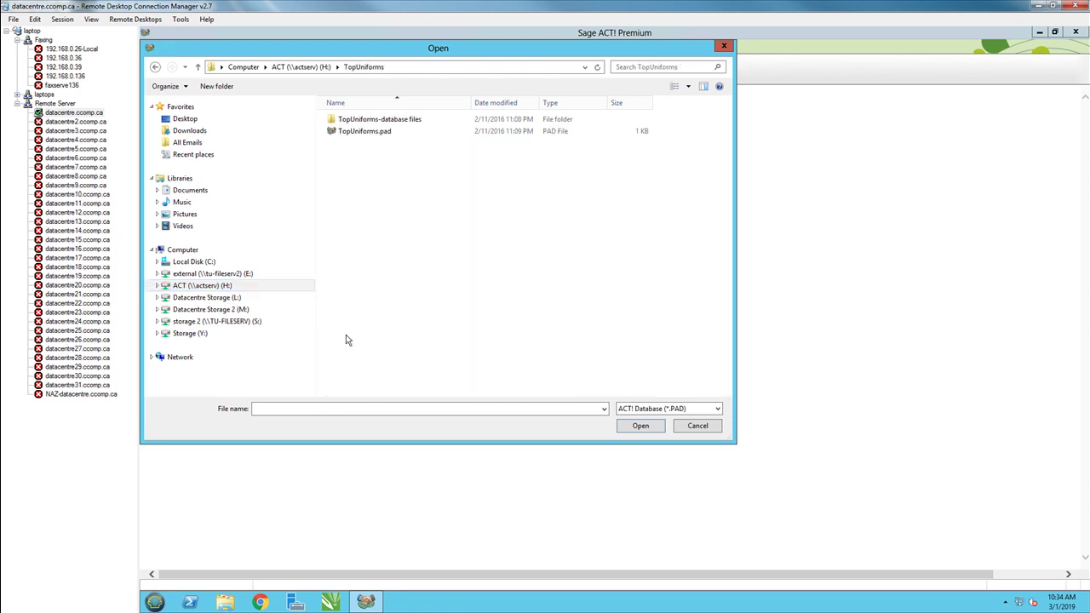
{"action": "double_click", "coordinate": [358, 134]}
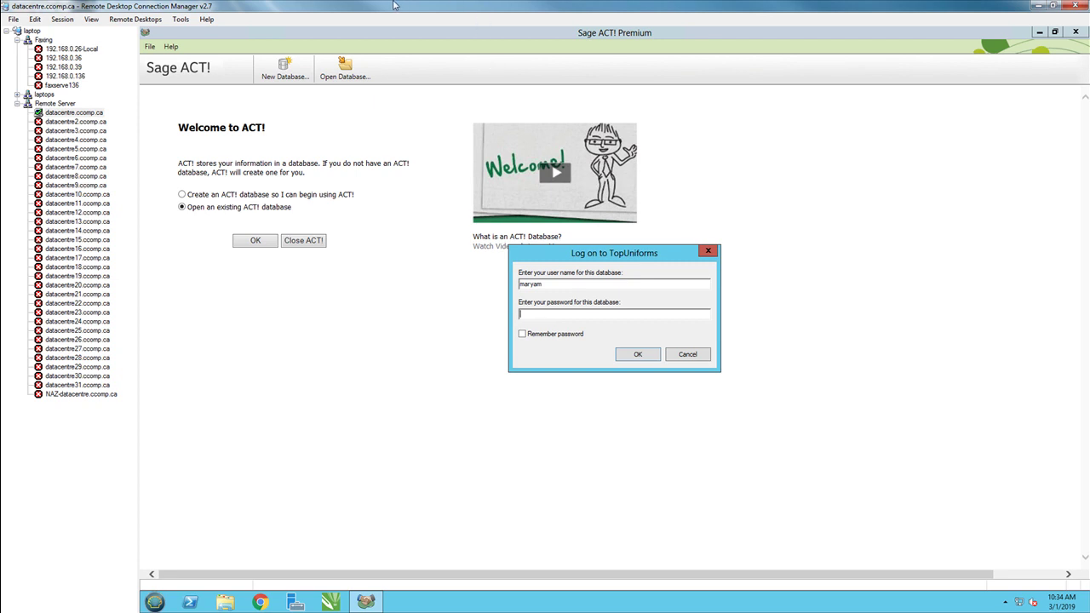
{"action": "type", "text": "*******"}
{"action": "key", "text": "Return"}
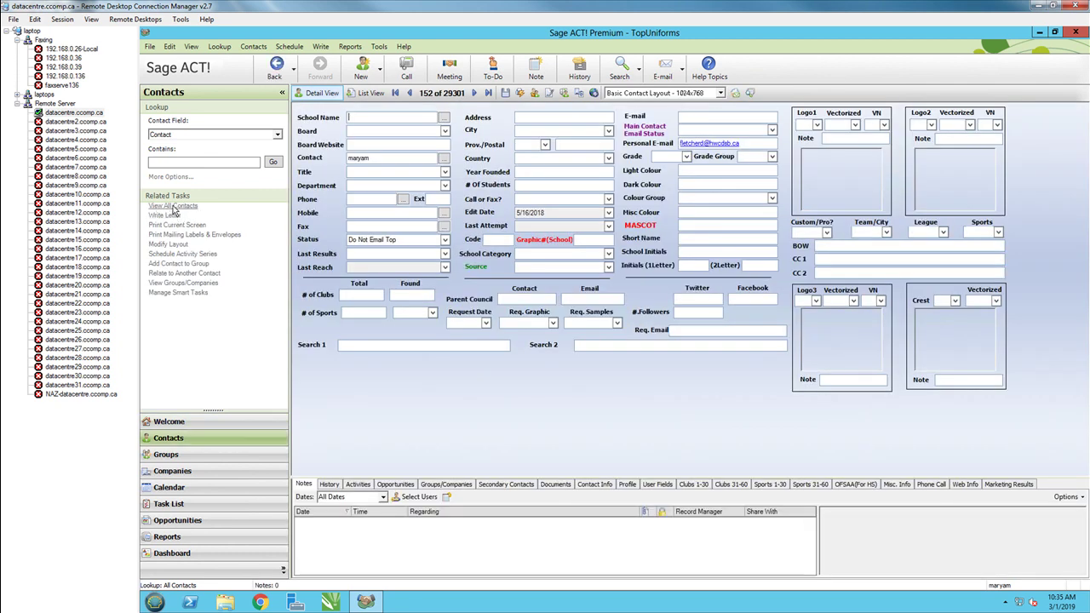
Look up all contacts in the TopUniforms database
{"action": "left_click", "coordinate": [173, 209]}
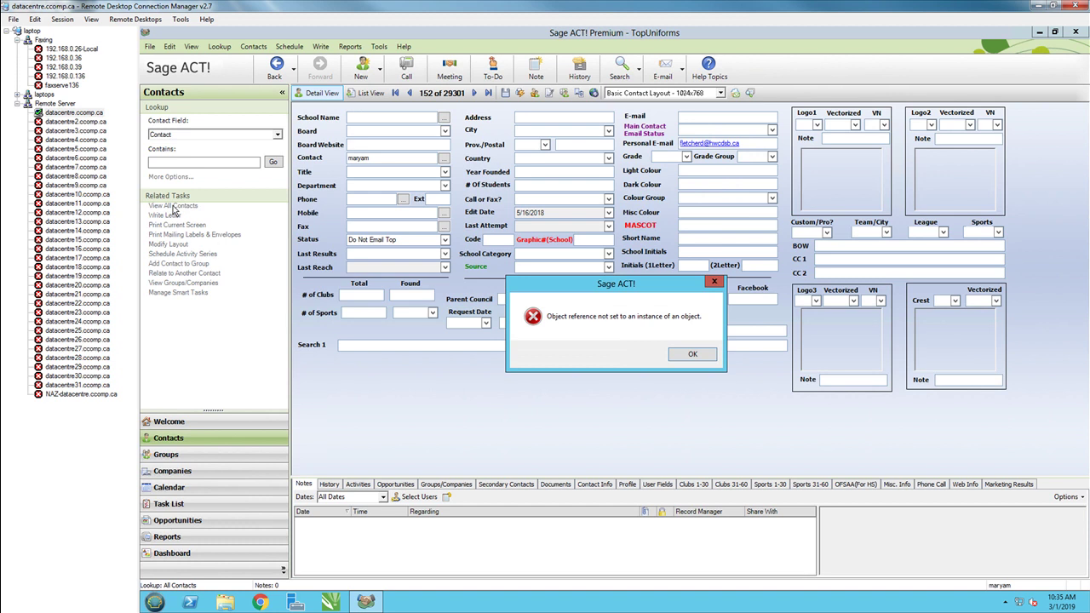
{"action": "left_click", "coordinate": [697, 356]}
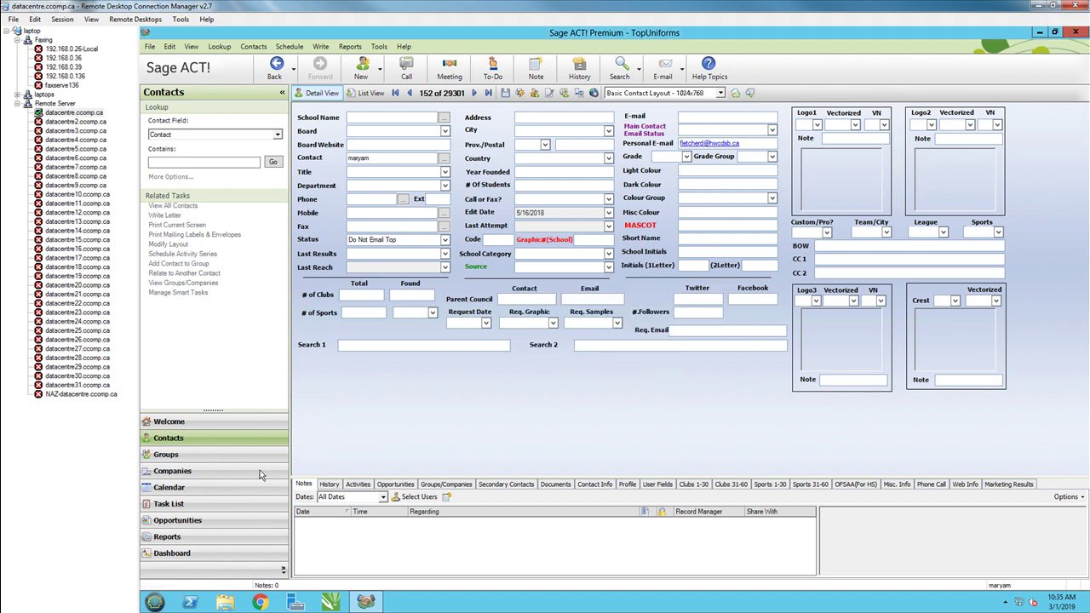
{"action": "left_click", "coordinate": [171, 209]}
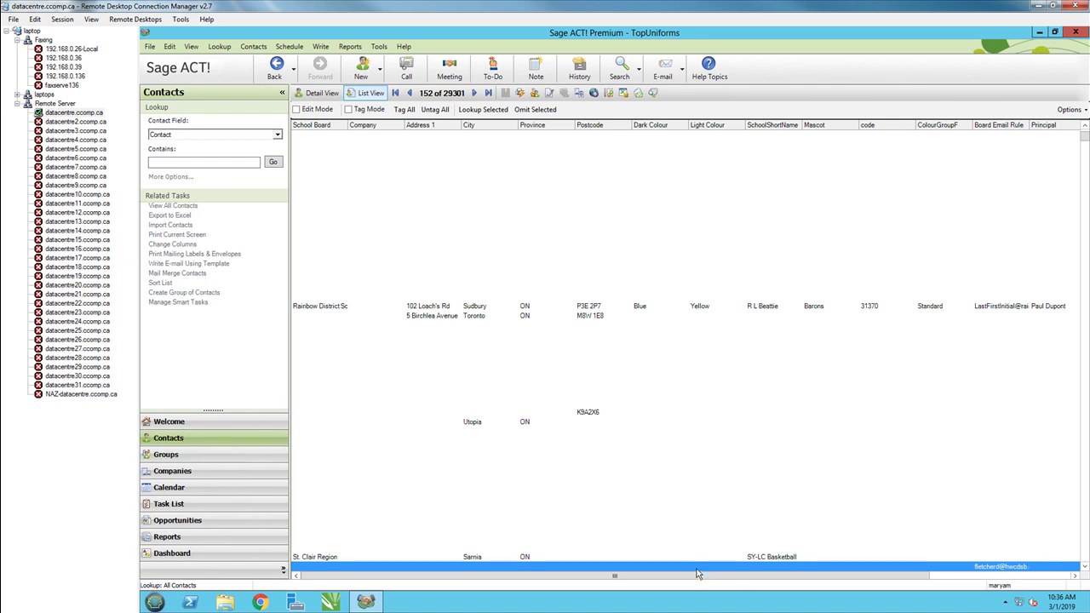
Open the HS group under All Schools in CANADA > All Schools - 2017 and list the contacts within it
{"action": "left_click", "coordinate": [167, 455]}
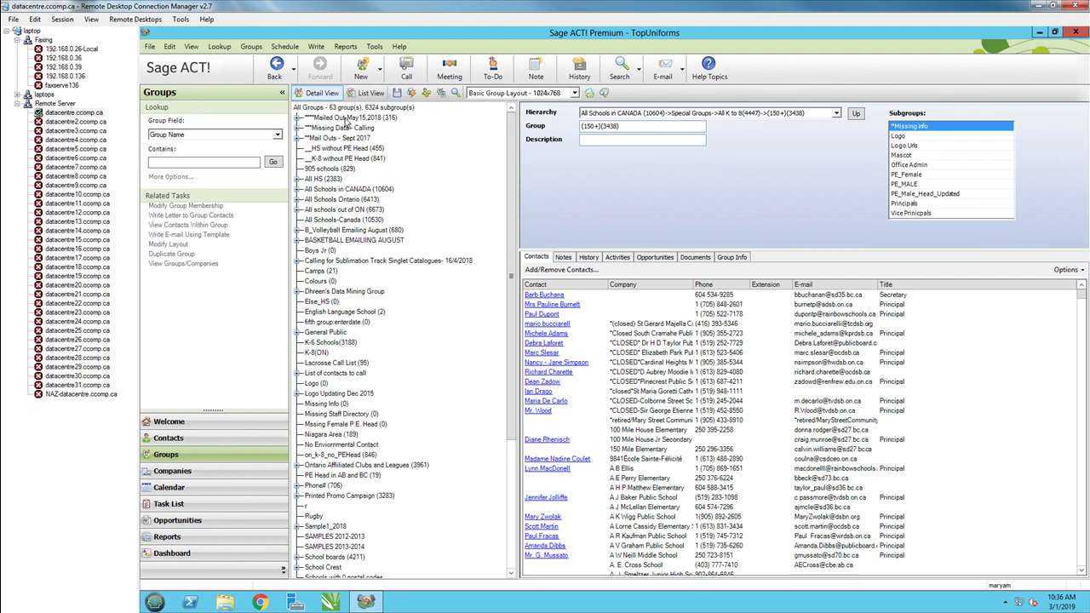
{"action": "left_click_drag", "start_coordinate": [509, 311], "coordinate": [521, 213]}
{"action": "double_click", "coordinate": [349, 191]}
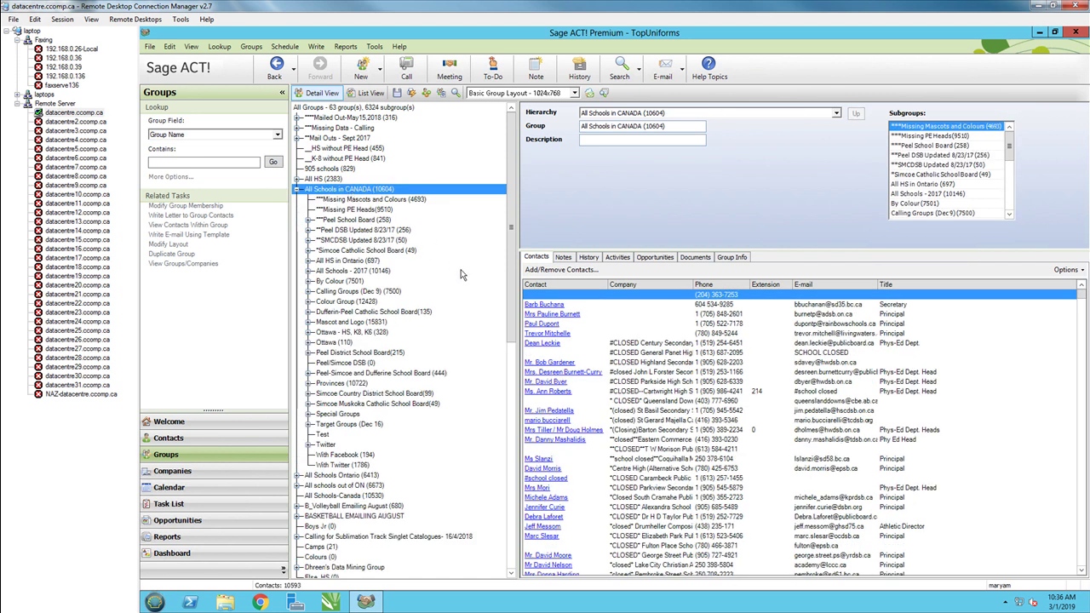
{"action": "double_click", "coordinate": [341, 272]}
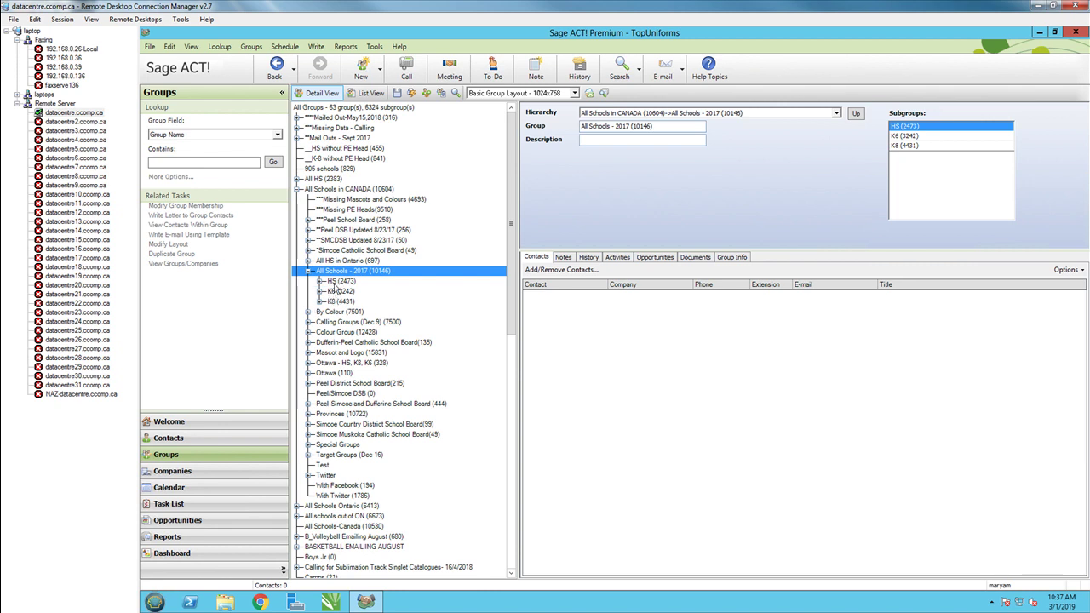
{"action": "double_click", "coordinate": [336, 283]}
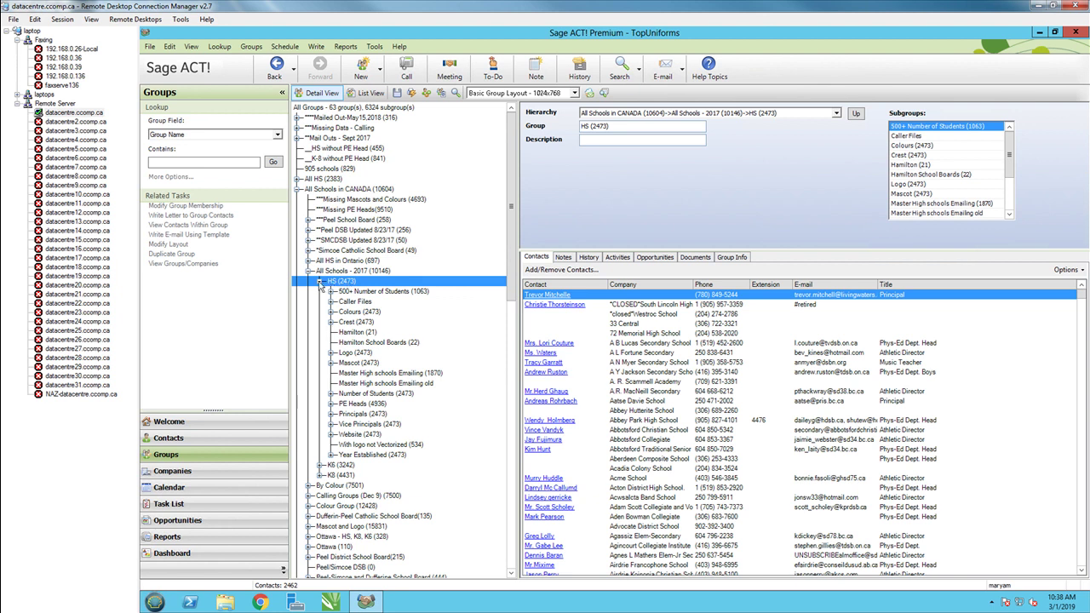
{"action": "left_click", "coordinate": [193, 228]}
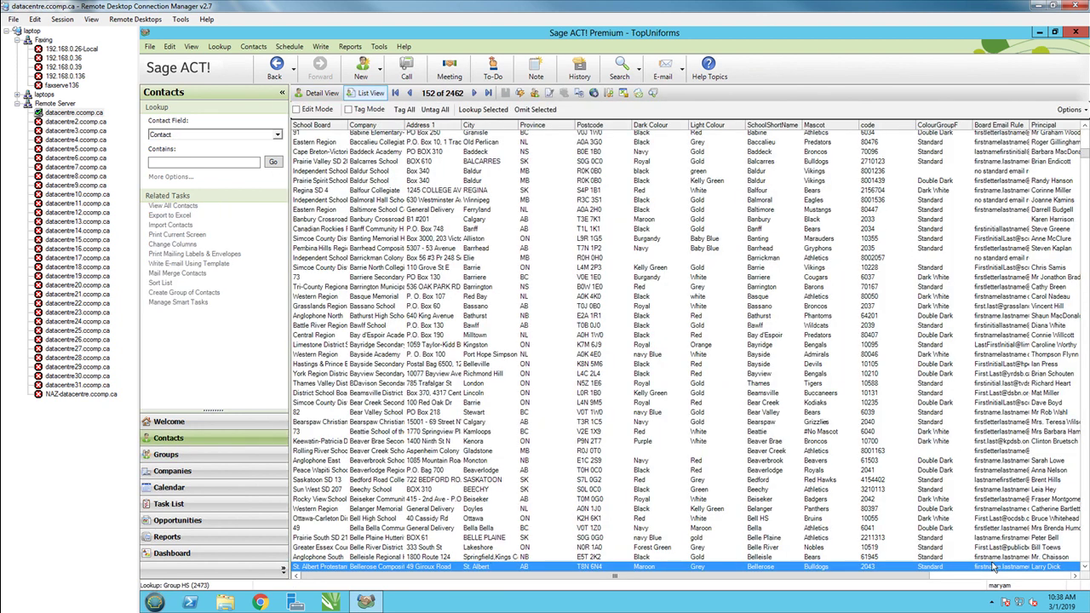
Show the HS group's contacts in detail view and switch the layout to Scotts Contact Layout - 1024x768
{"action": "left_click", "coordinate": [320, 93]}
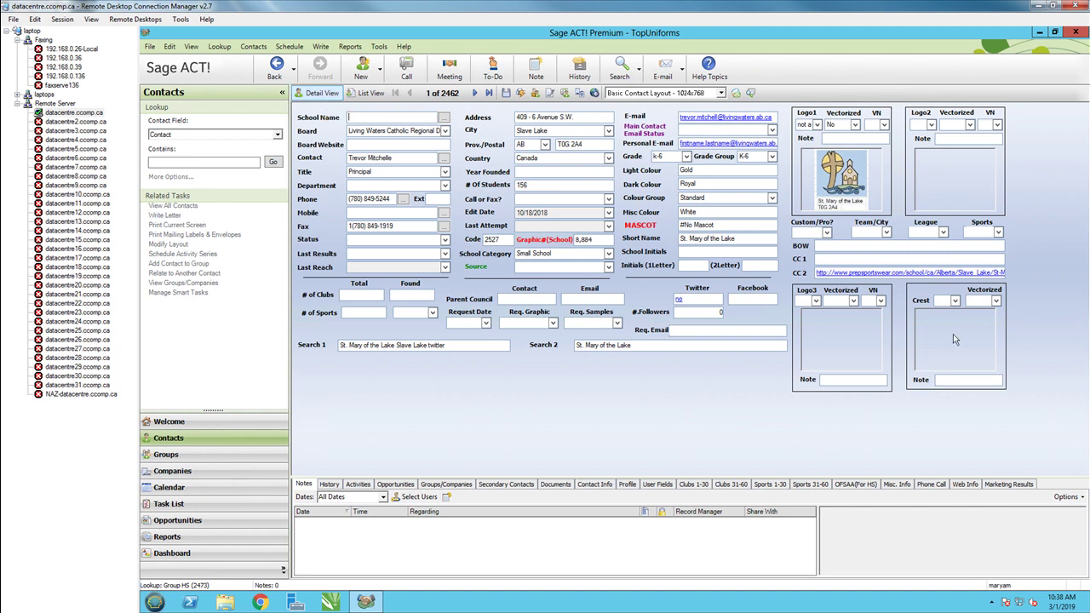
{"action": "left_click", "coordinate": [721, 93]}
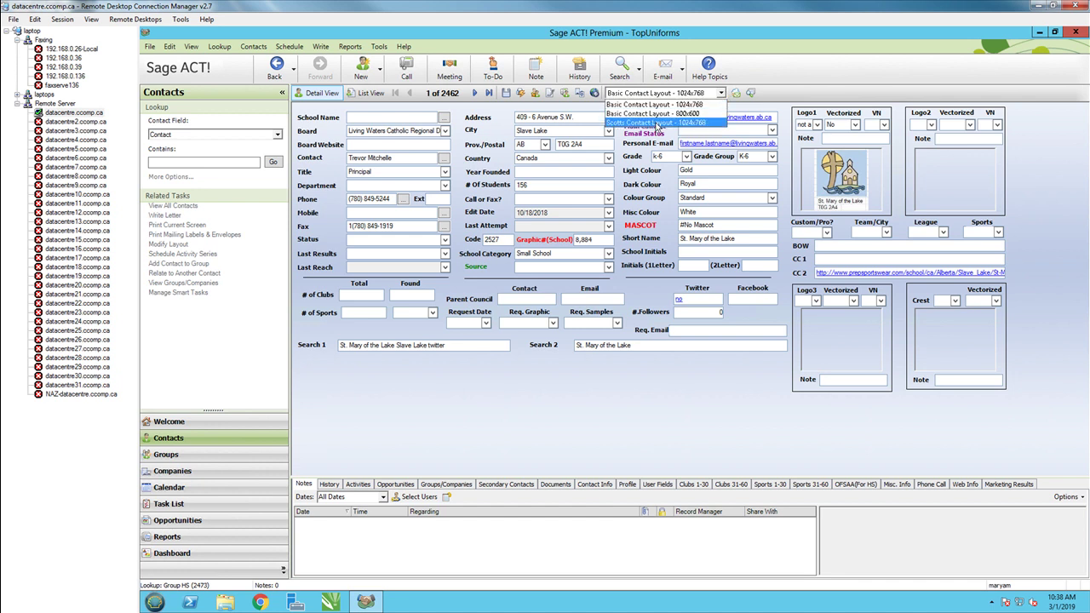
{"action": "left_click", "coordinate": [656, 123]}
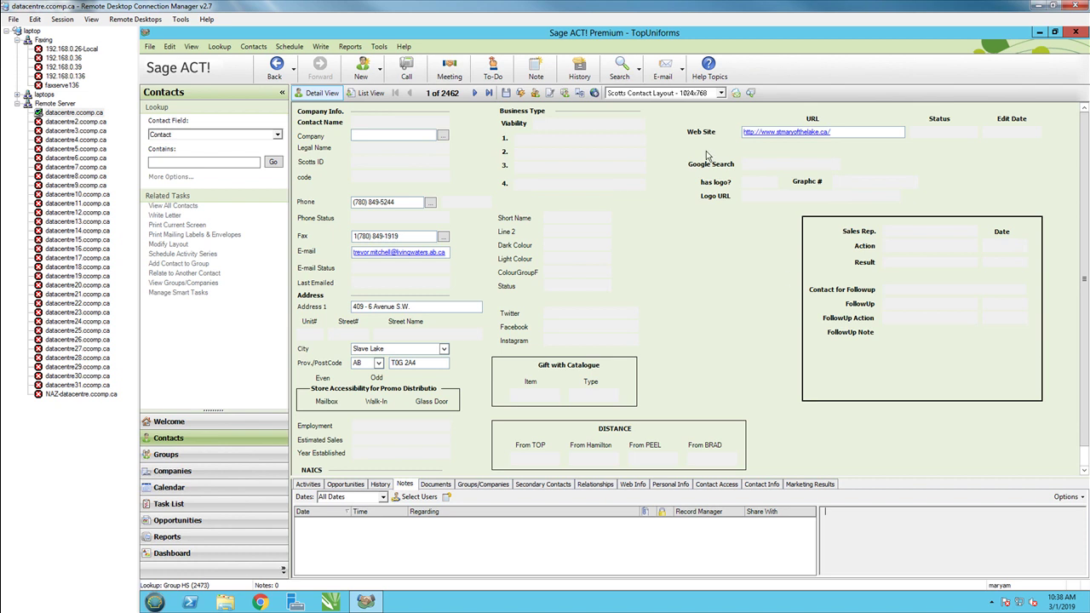
Show the HS group's contacts as a list and open the column customization to review the displayed fields
{"action": "left_click", "coordinate": [369, 93]}
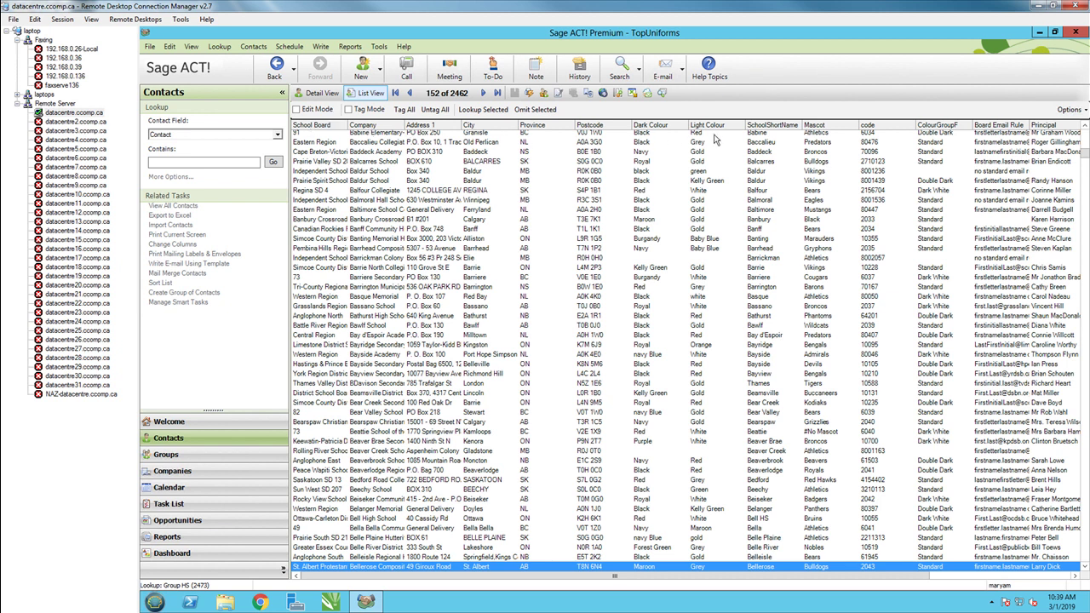
{"action": "left_click", "coordinate": [1077, 110]}
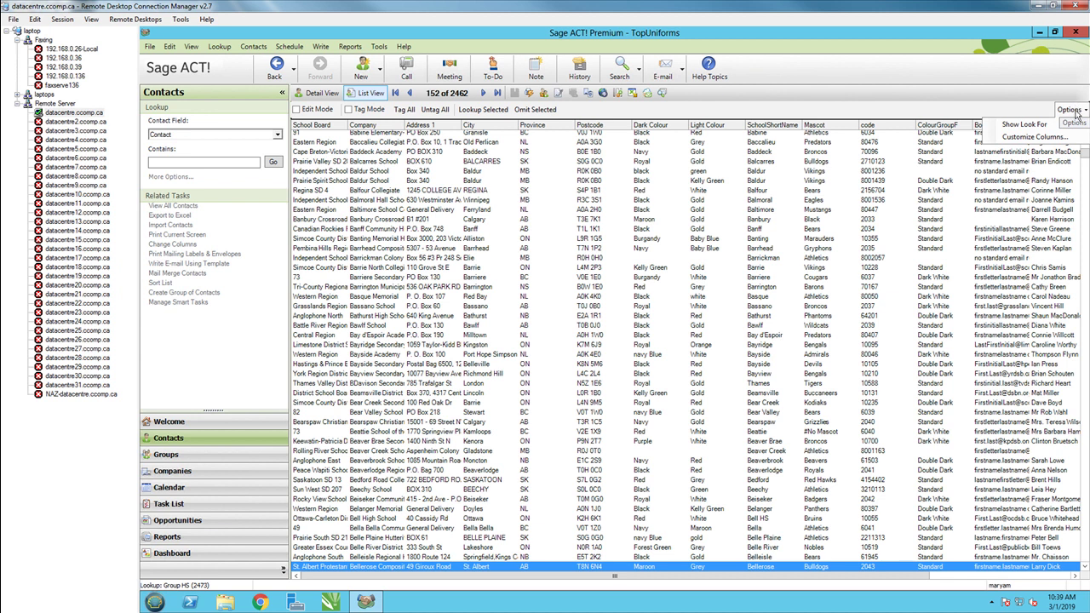
{"action": "left_click", "coordinate": [1029, 138]}
{"action": "left_click_drag", "start_coordinate": [552, 239], "coordinate": [509, 274]}
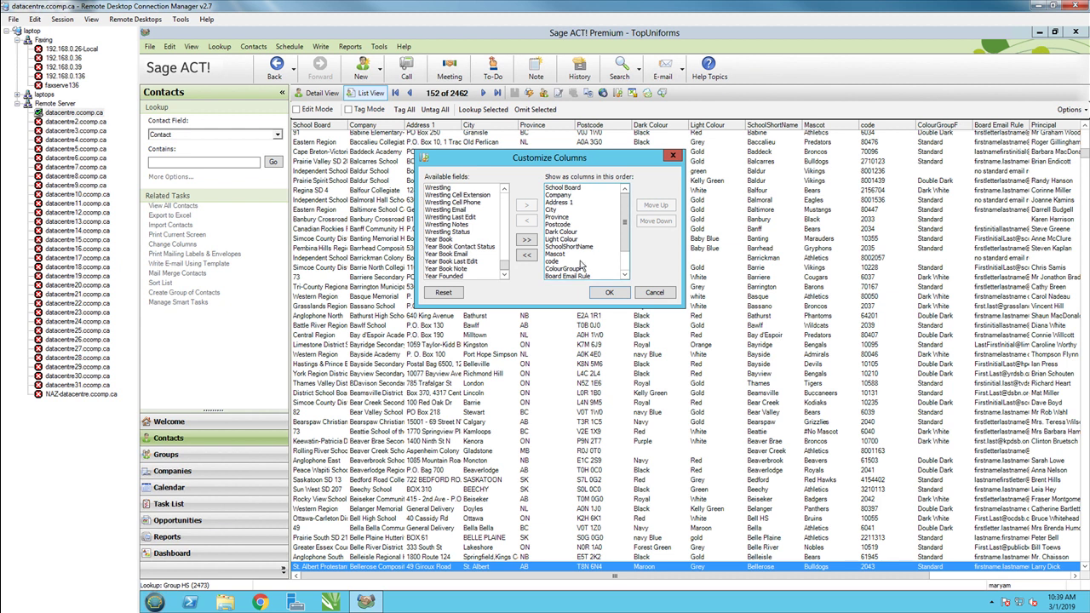
{"action": "scroll", "coordinate": [576, 247], "scroll_direction": "down", "scroll_amount": 2}
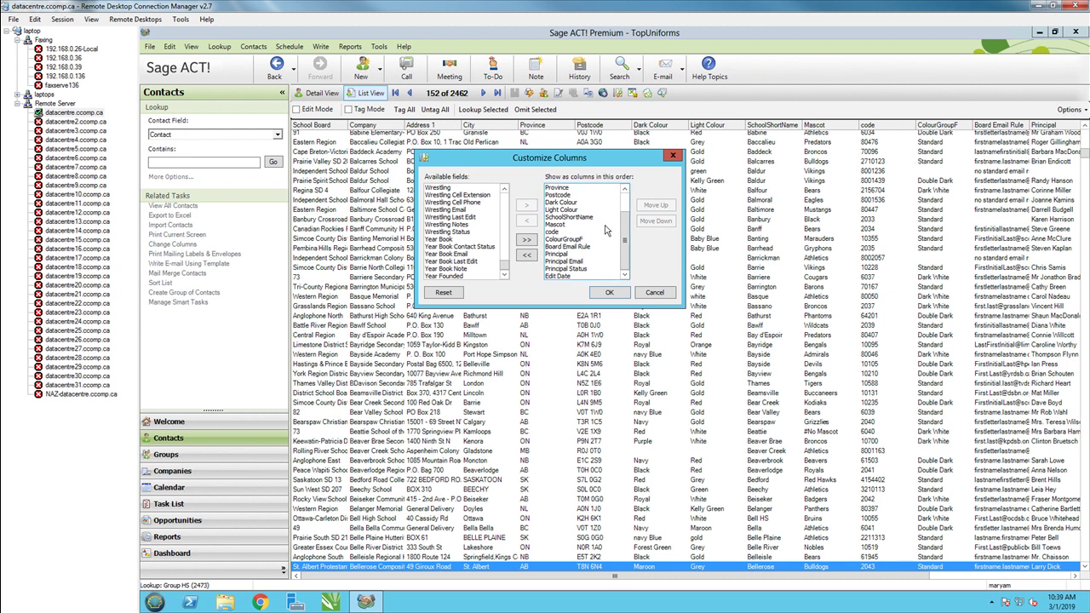
{"action": "scroll", "coordinate": [619, 237], "scroll_direction": "up", "scroll_amount": 2}
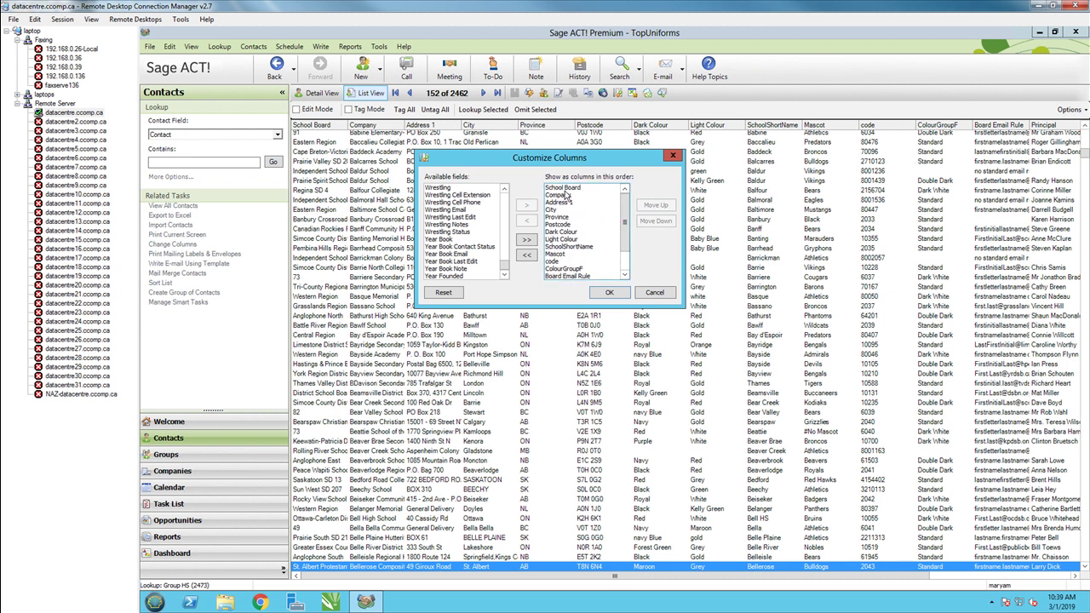
Remove all fields from the contact list's displayed columns, starting with School Board, Company, Address 1 and City
{"action": "left_click", "coordinate": [568, 189]}
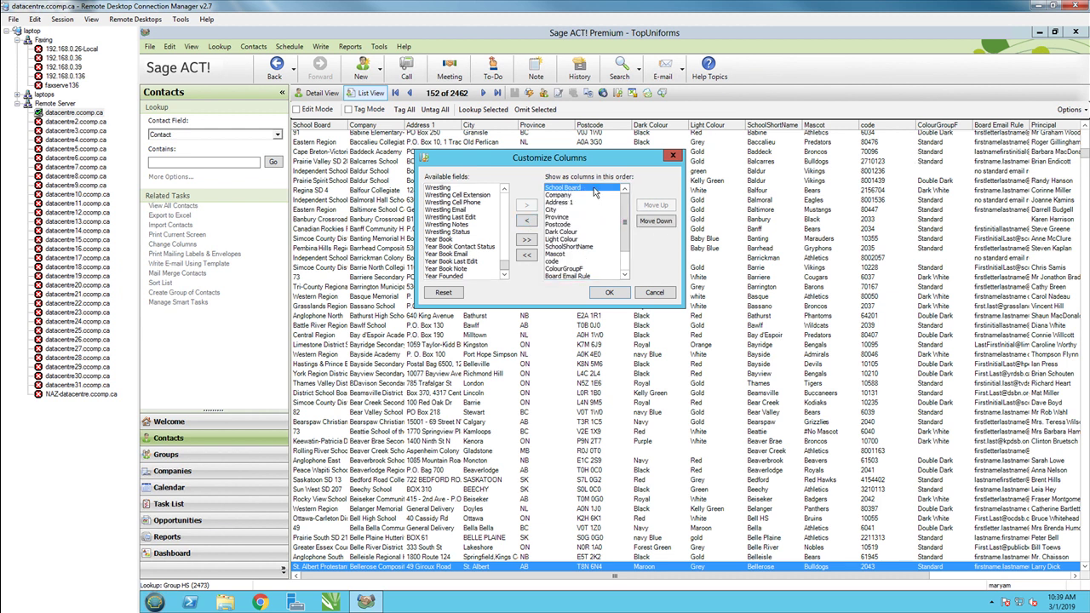
{"action": "left_click", "coordinate": [526, 221]}
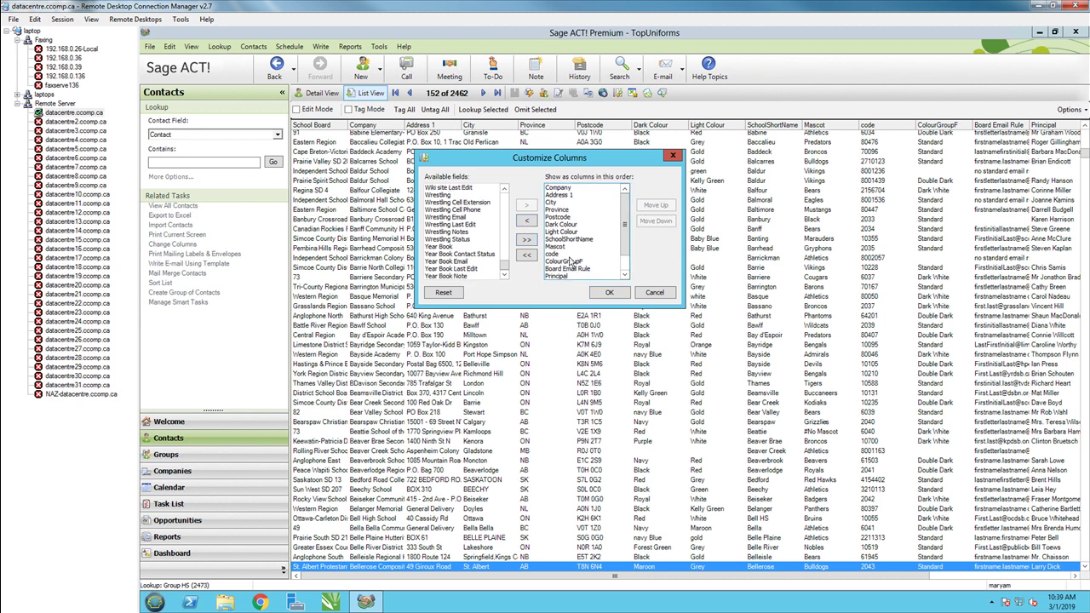
{"action": "double_click", "coordinate": [565, 189]}
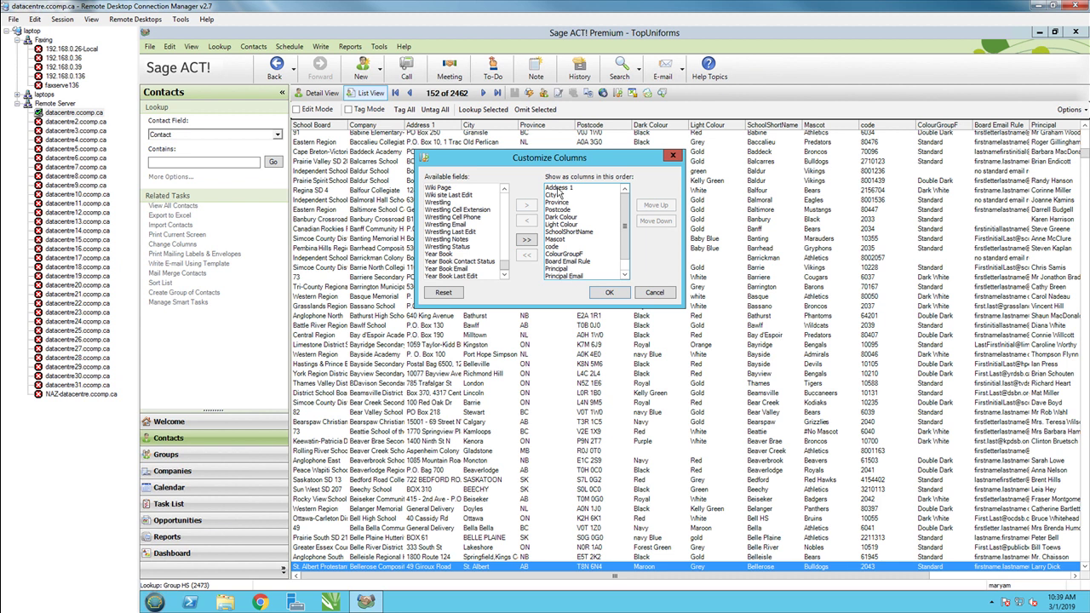
{"action": "double_click", "coordinate": [558, 189]}
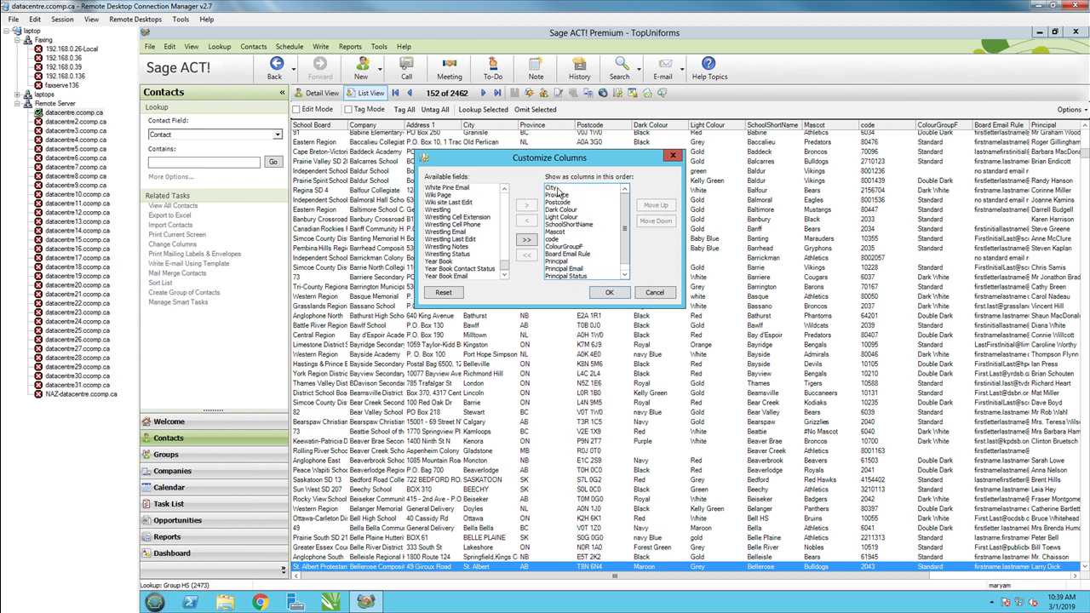
{"action": "left_click", "coordinate": [557, 191]}
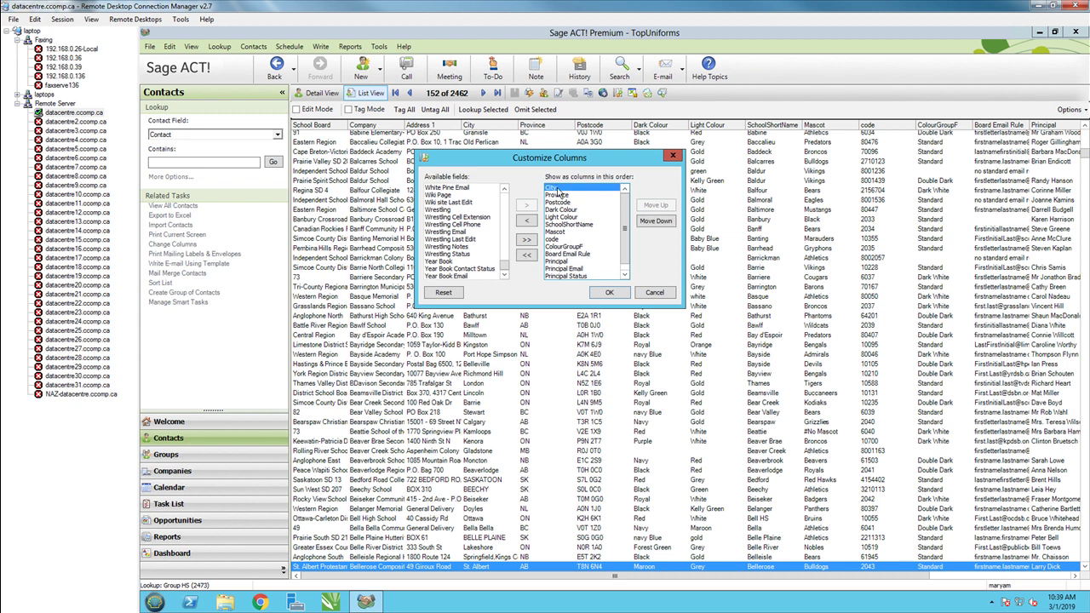
{"action": "left_click", "coordinate": [527, 221]}
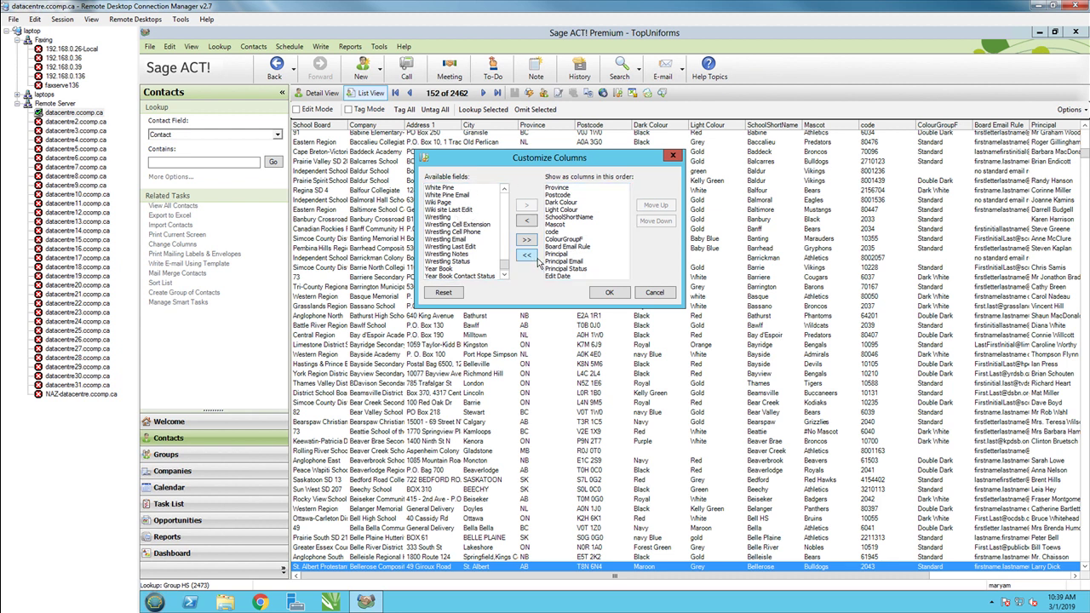
{"action": "left_click", "coordinate": [528, 257]}
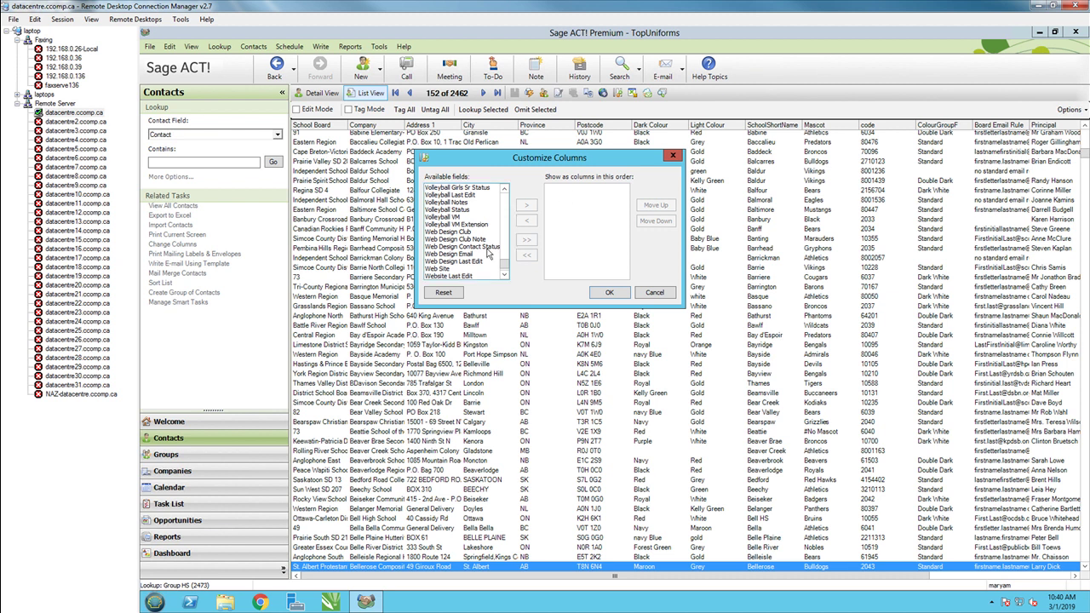
Add the Company field as the first column of the contact list
{"action": "left_click", "coordinate": [460, 226]}
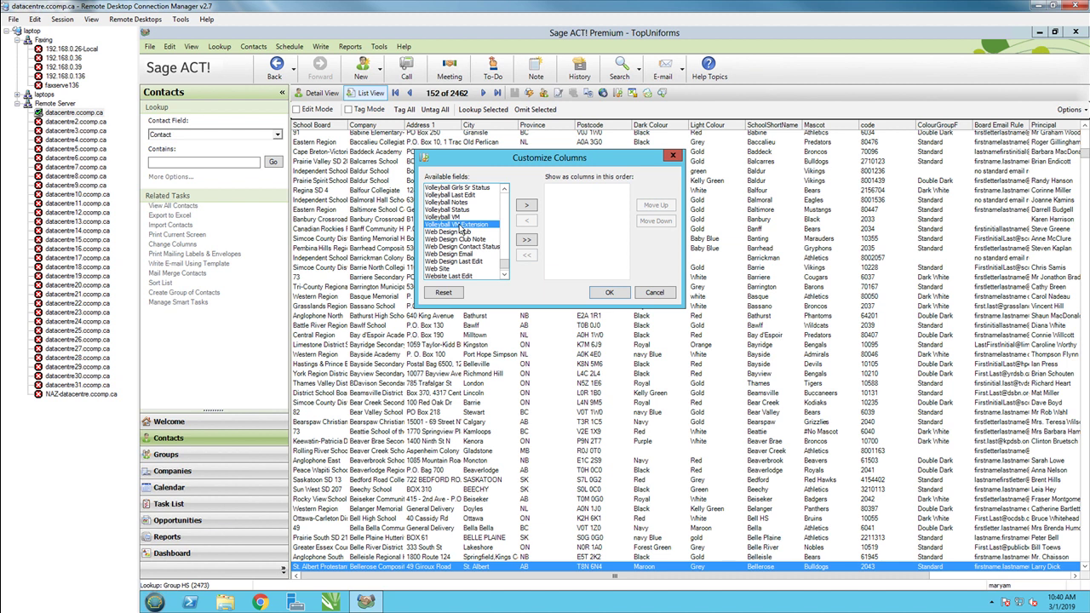
{"action": "type", "text": "com"}
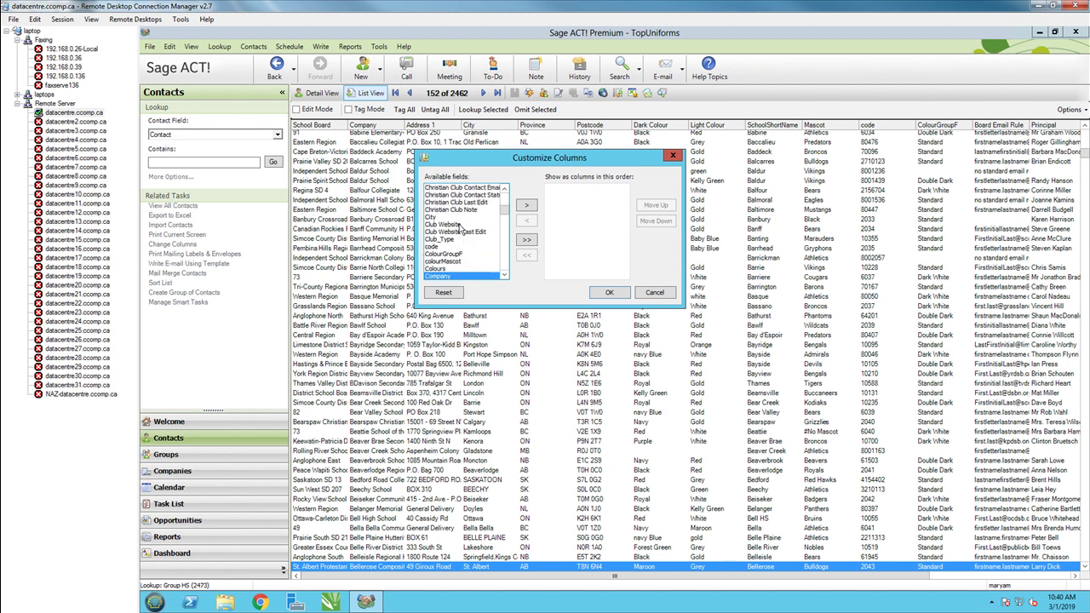
{"action": "double_click", "coordinate": [466, 276]}
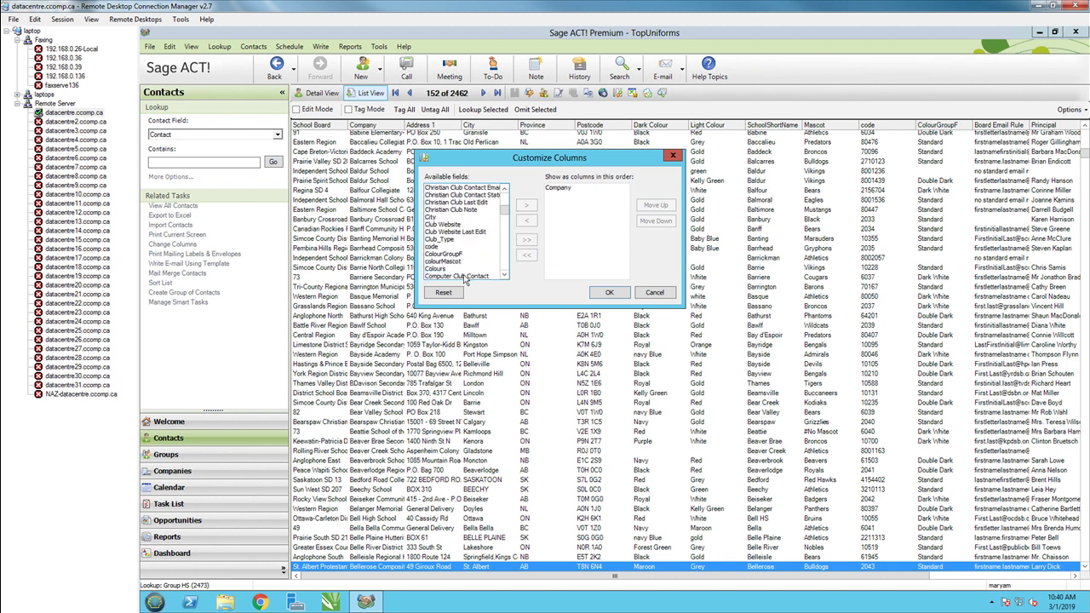
Find the Phone field among the available fields and add it as a column after Company
{"action": "left_click", "coordinate": [462, 269]}
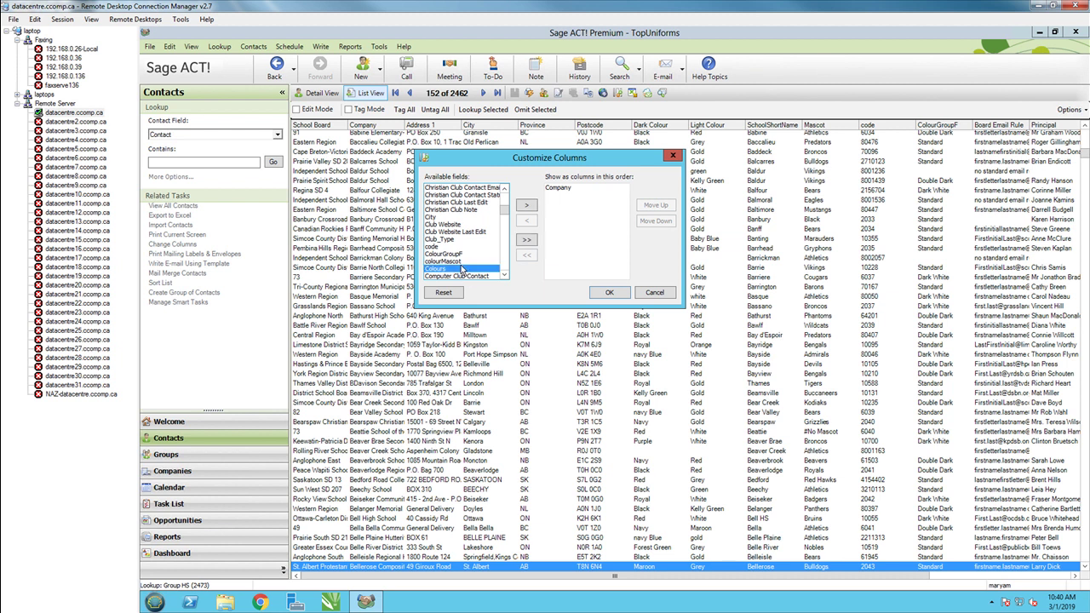
{"action": "key", "text": "Down"}
{"action": "key", "text": "Down"}
{"action": "key", "text": "Down"}
{"action": "key", "text": "Down"}
{"action": "key", "text": "Down"}
{"action": "key", "text": "Down"}
{"action": "key", "text": "Down"}
{"action": "key", "text": "Down"}
{"action": "key", "text": "Down"}
{"action": "key", "text": "Down"}
{"action": "key", "text": "Down"}
{"action": "key", "text": "Down"}
{"action": "key", "text": "Down"}
{"action": "key", "text": "Down"}
{"action": "key", "text": "Down"}
{"action": "key", "text": "Down"}
{"action": "key", "text": "Down"}
{"action": "key", "text": "Down"}
{"action": "key", "text": "Down"}
{"action": "key", "text": "Down"}
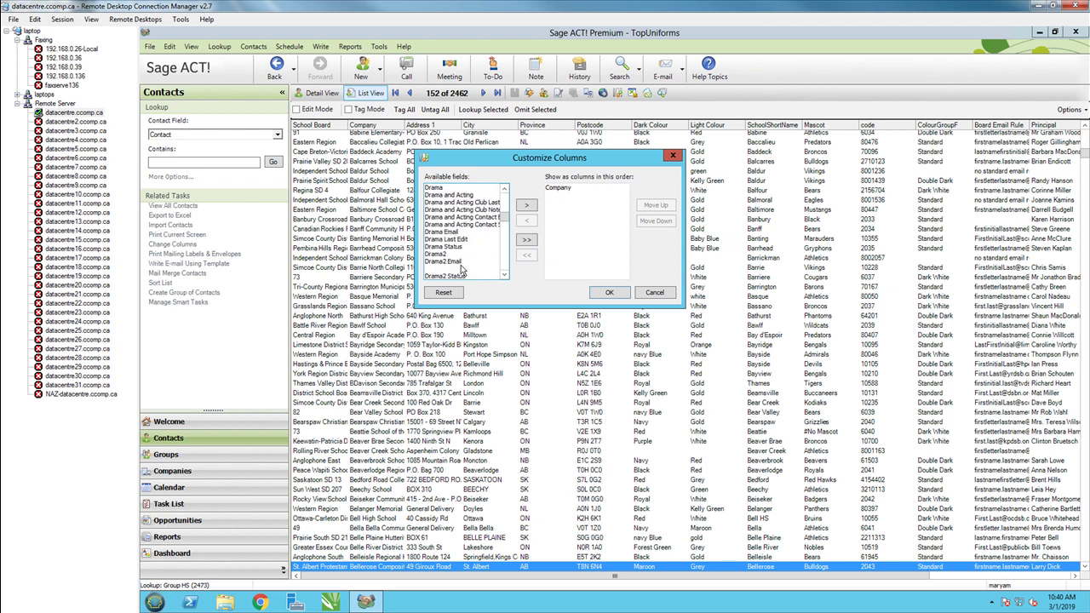
{"action": "key", "text": "Down"}
{"action": "key", "text": "Down"}
{"action": "key", "text": "Down"}
{"action": "key", "text": "Down"}
{"action": "key", "text": "Down"}
{"action": "key", "text": "Down"}
{"action": "key", "text": "Down"}
{"action": "key", "text": "Down"}
{"action": "key", "text": "Down"}
{"action": "key", "text": "Down"}
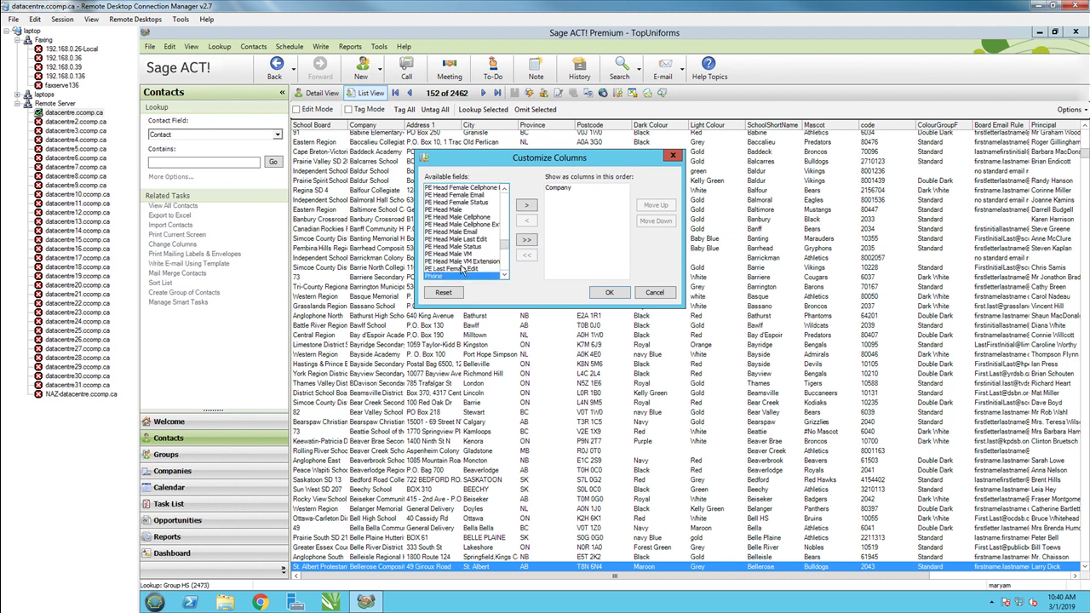
{"action": "double_click", "coordinate": [444, 277]}
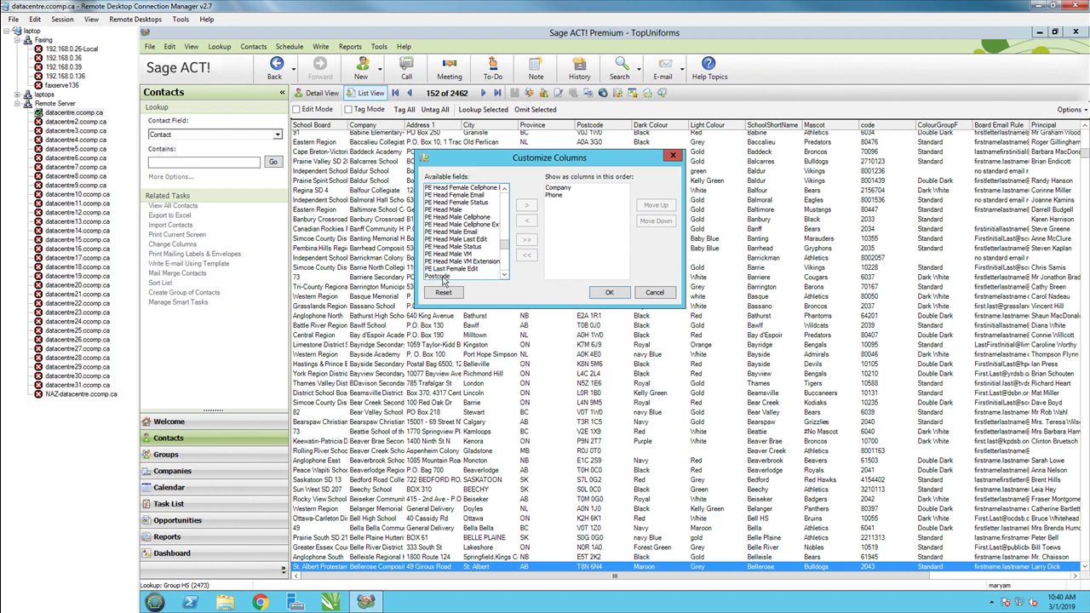
Add the Province field as a column after Phone
{"action": "left_click", "coordinate": [444, 269]}
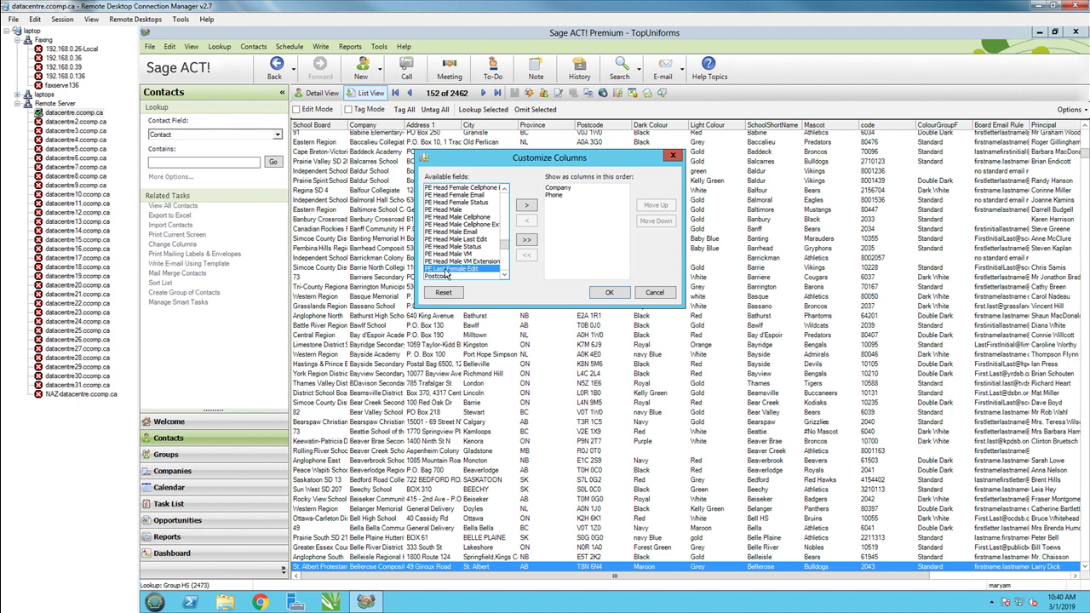
{"action": "key", "text": "Down"}
{"action": "key", "text": "Down"}
{"action": "key", "text": "Down"}
{"action": "key", "text": "Down"}
{"action": "key", "text": "Down"}
{"action": "key", "text": "Down"}
{"action": "key", "text": "Down"}
{"action": "key", "text": "Down"}
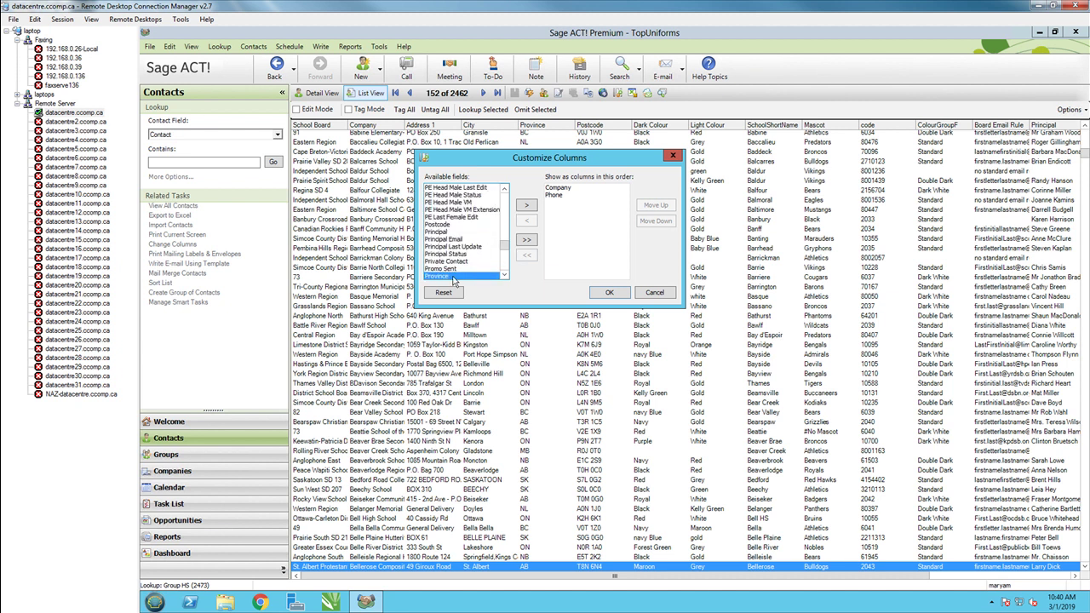
{"action": "double_click", "coordinate": [455, 278]}
Find the NumberOfStudents field among the available fields and add it as a column after Province
{"action": "left_click", "coordinate": [456, 255]}
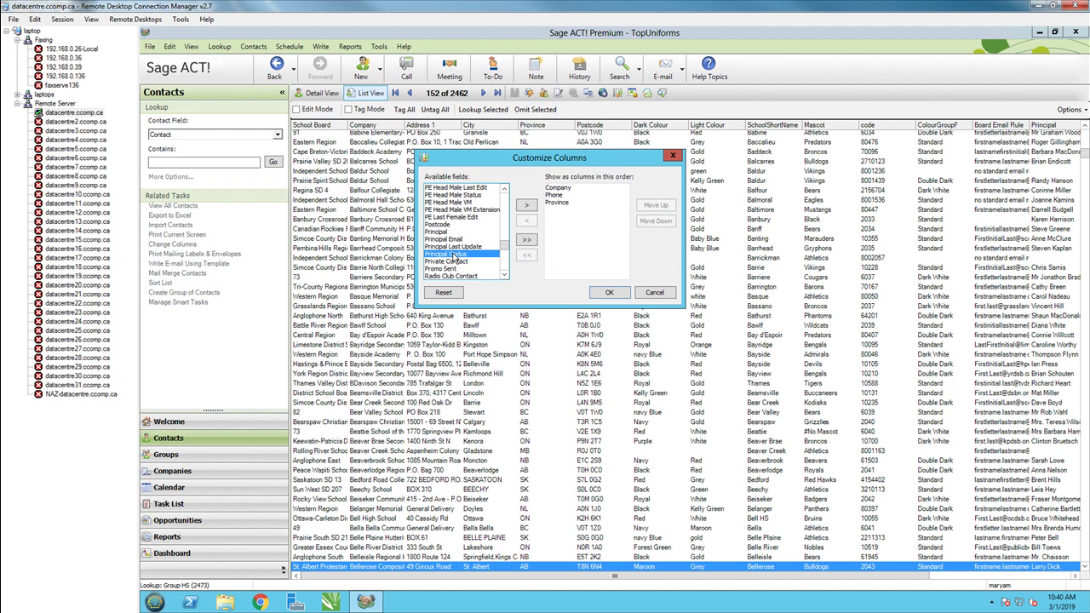
{"action": "key", "text": "g"}
{"action": "key", "text": "m"}
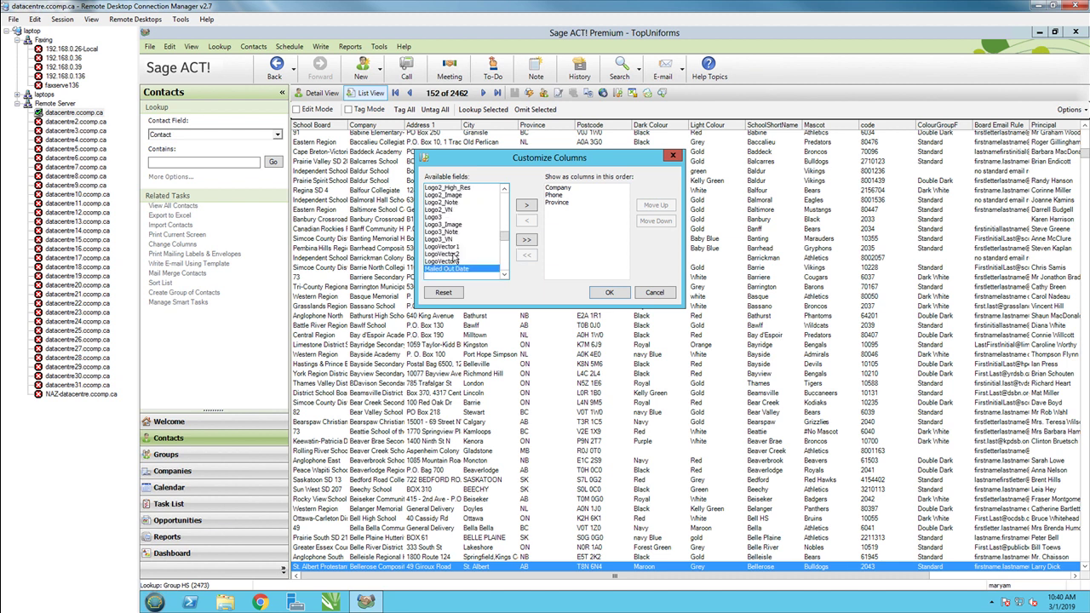
{"action": "key", "text": "n"}
{"action": "scroll", "coordinate": [460, 266], "scroll_direction": "down", "scroll_amount": 2}
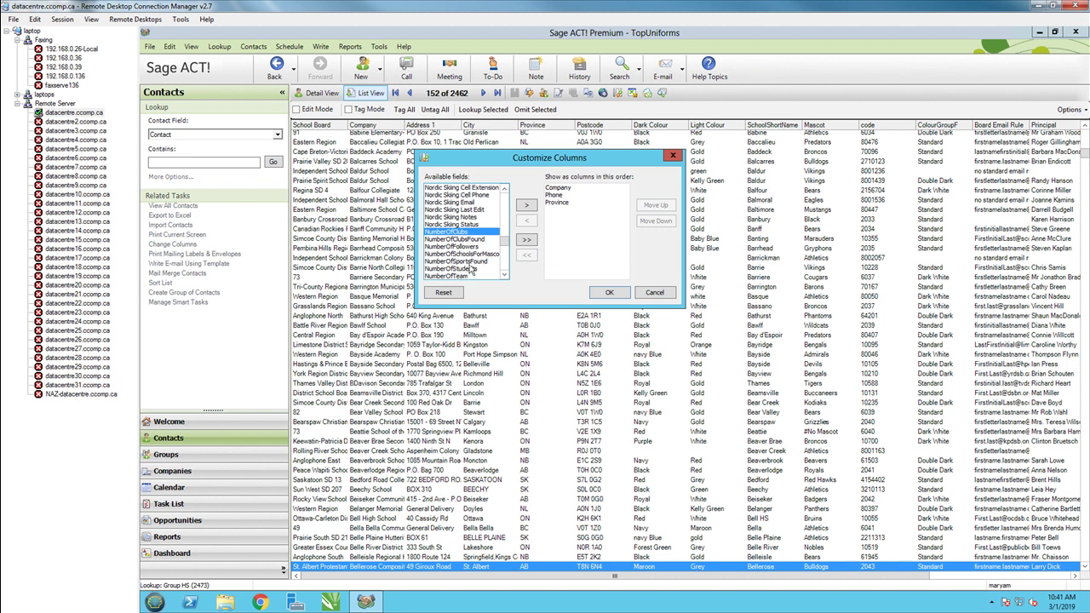
{"action": "double_click", "coordinate": [464, 268]}
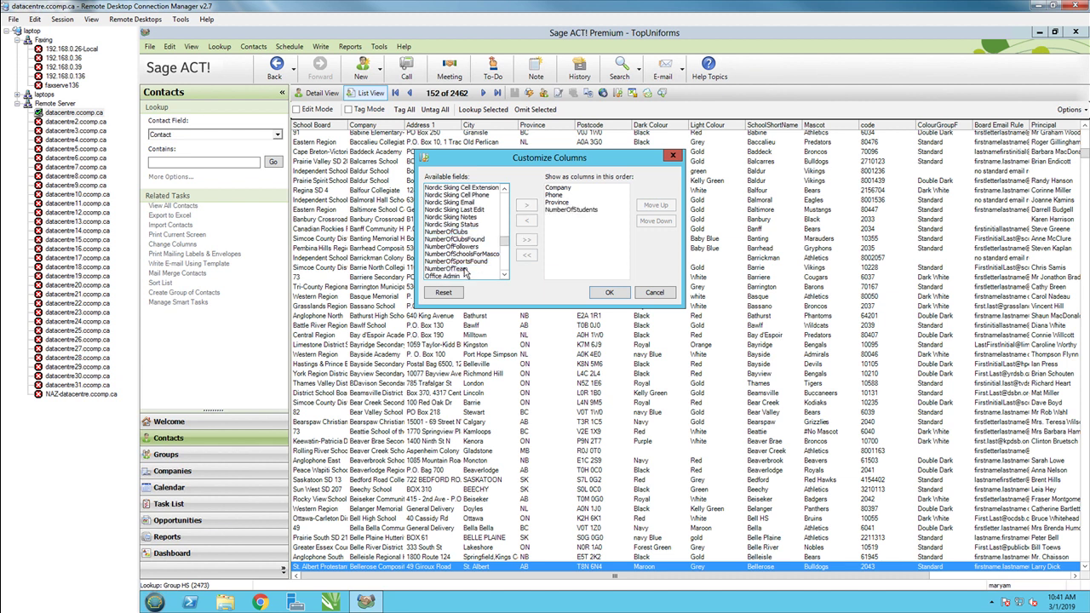
Add the Badminton and Badminton Email fields as columns after NumberOfStudents
{"action": "left_click", "coordinate": [449, 233]}
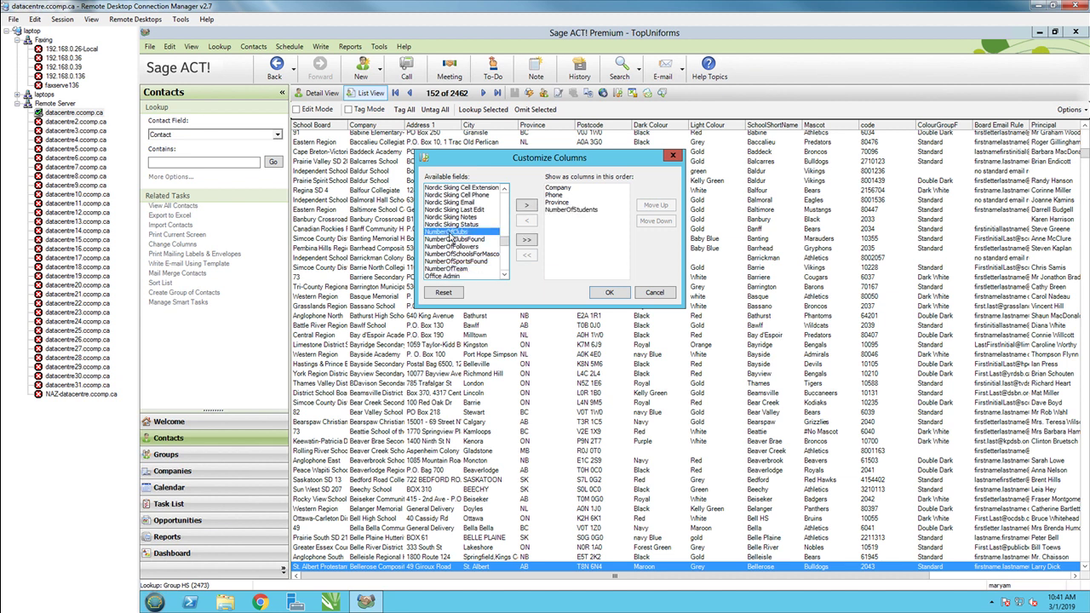
{"action": "key", "text": "b"}
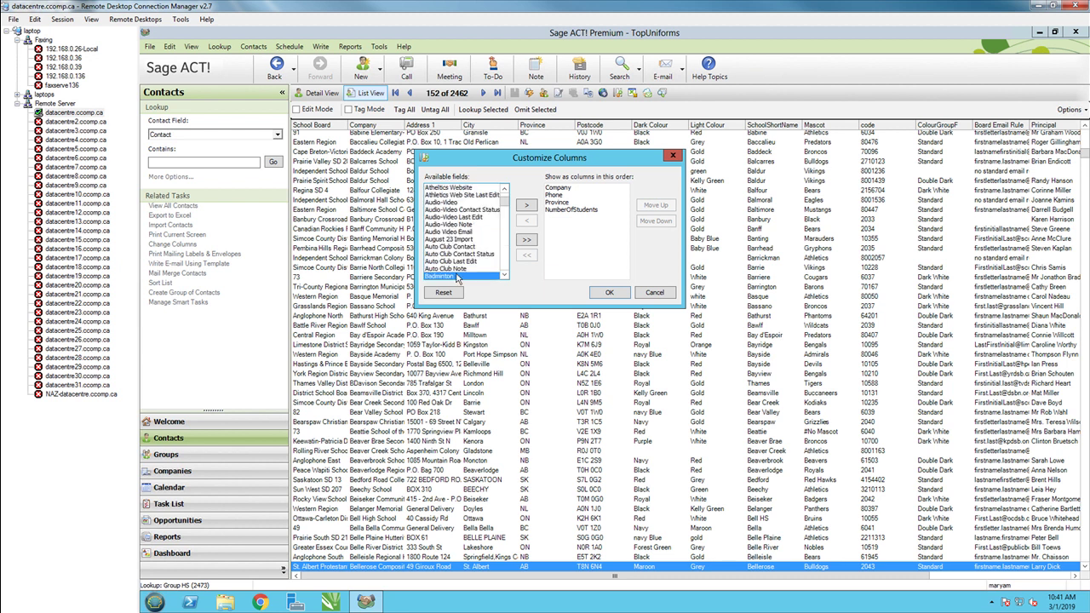
{"action": "double_click", "coordinate": [456, 277]}
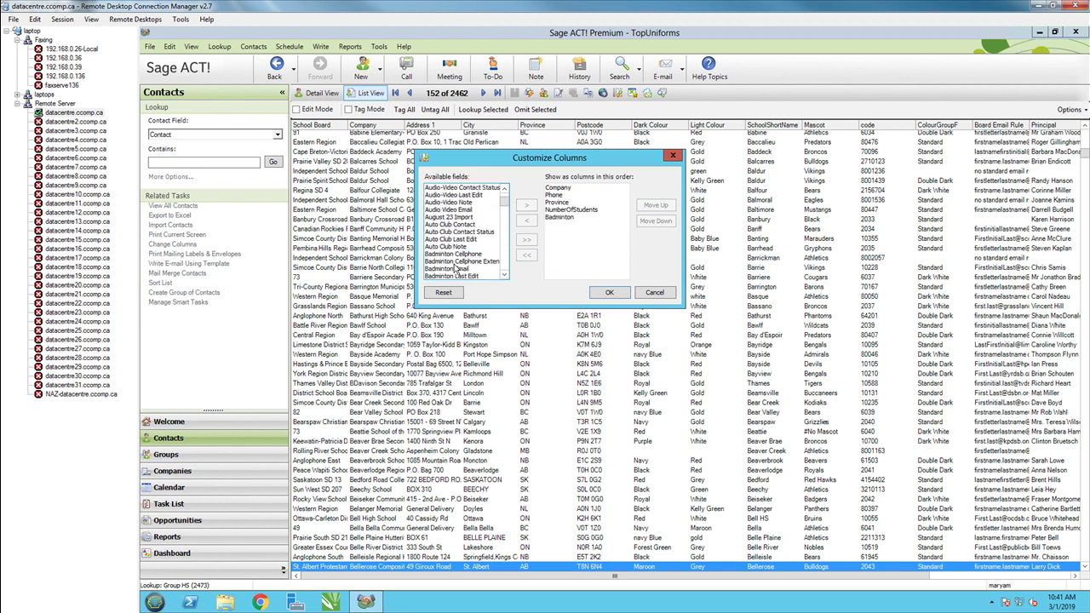
{"action": "scroll", "coordinate": [457, 269], "scroll_direction": "down", "scroll_amount": 1}
{"action": "double_click", "coordinate": [464, 247]}
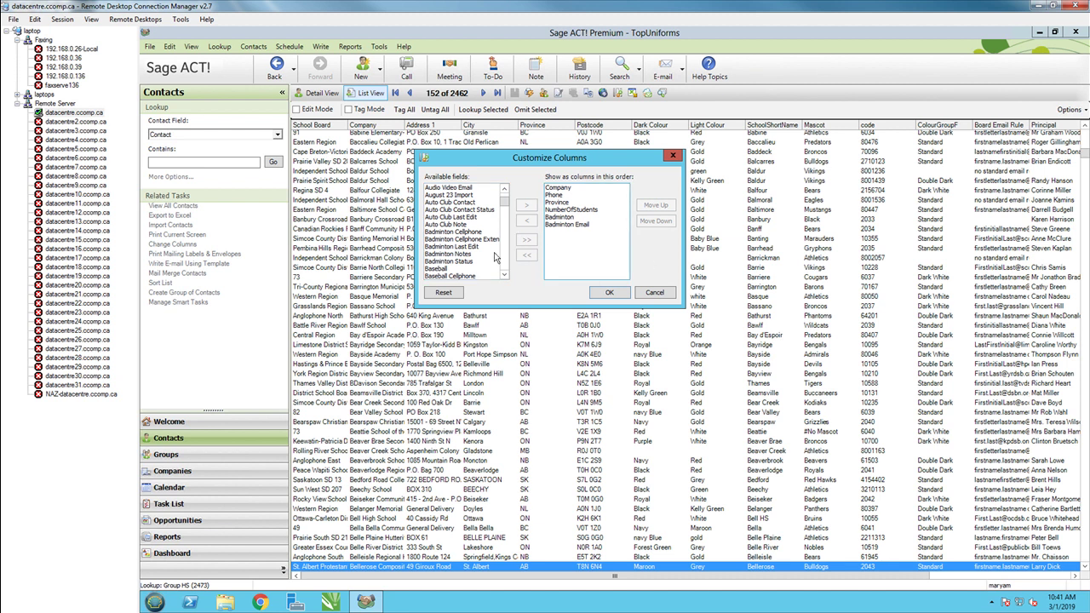
Add the Result field as the last column and apply the new column set to the contact list
{"action": "left_click", "coordinate": [465, 233]}
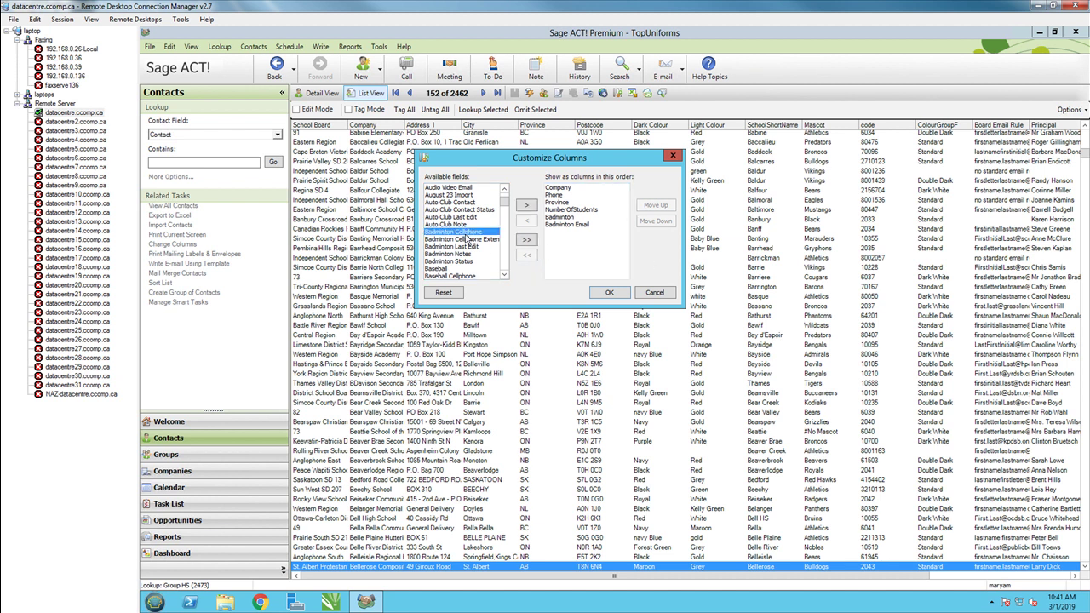
{"action": "key", "text": "Page_Down"}
{"action": "key", "text": "Page_Down"}
{"action": "key", "text": "Page_Down"}
{"action": "key", "text": "Page_Down"}
{"action": "key", "text": "Page_Down"}
{"action": "key", "text": "Page_Down"}
{"action": "key", "text": "Page_Down"}
{"action": "key", "text": "Page_Down"}
{"action": "key", "text": "Page_Down"}
{"action": "key", "text": "Page_Down"}
{"action": "key", "text": "Page_Down"}
{"action": "key", "text": "Page_Down"}
{"action": "key", "text": "Page_Down"}
{"action": "key", "text": "Page_Down"}
{"action": "key", "text": "Page_Down"}
{"action": "key", "text": "Page_Down"}
{"action": "key", "text": "Page_Down"}
{"action": "key", "text": "Page_Down"}
{"action": "key", "text": "Page_Down"}
{"action": "key", "text": "Page_Down"}
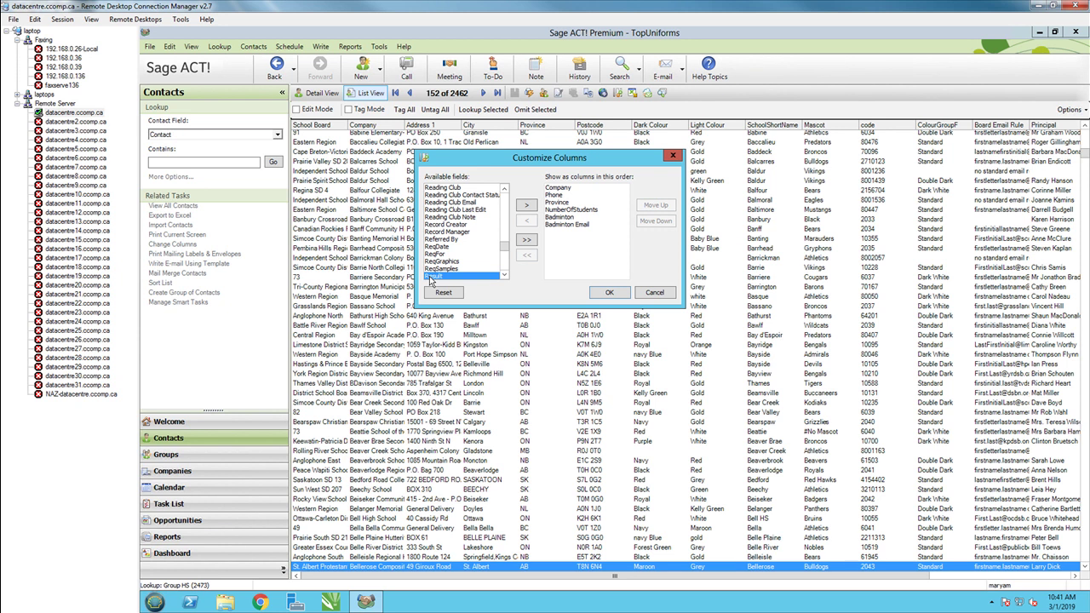
{"action": "double_click", "coordinate": [431, 278]}
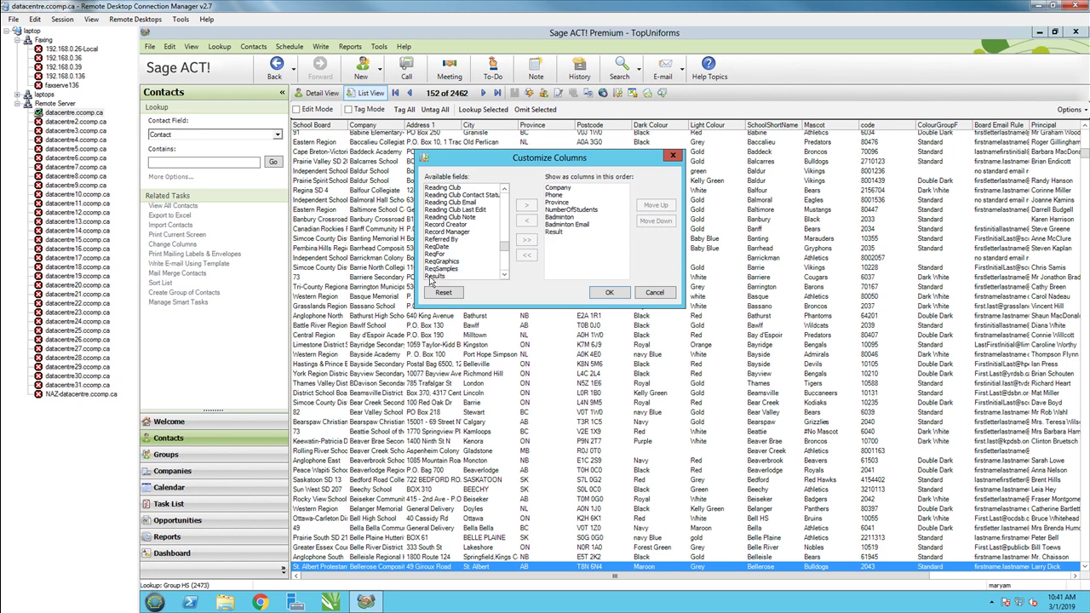
{"action": "left_click", "coordinate": [602, 293]}
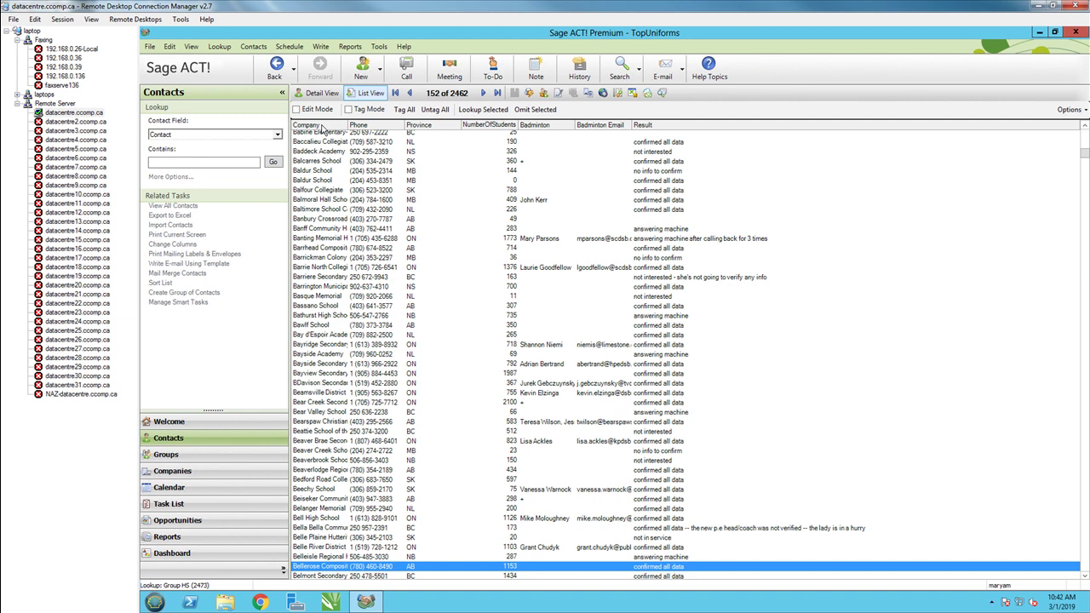
Sort the contact list by Company and go to the beginning of the list
{"action": "key", "text": "Up"}
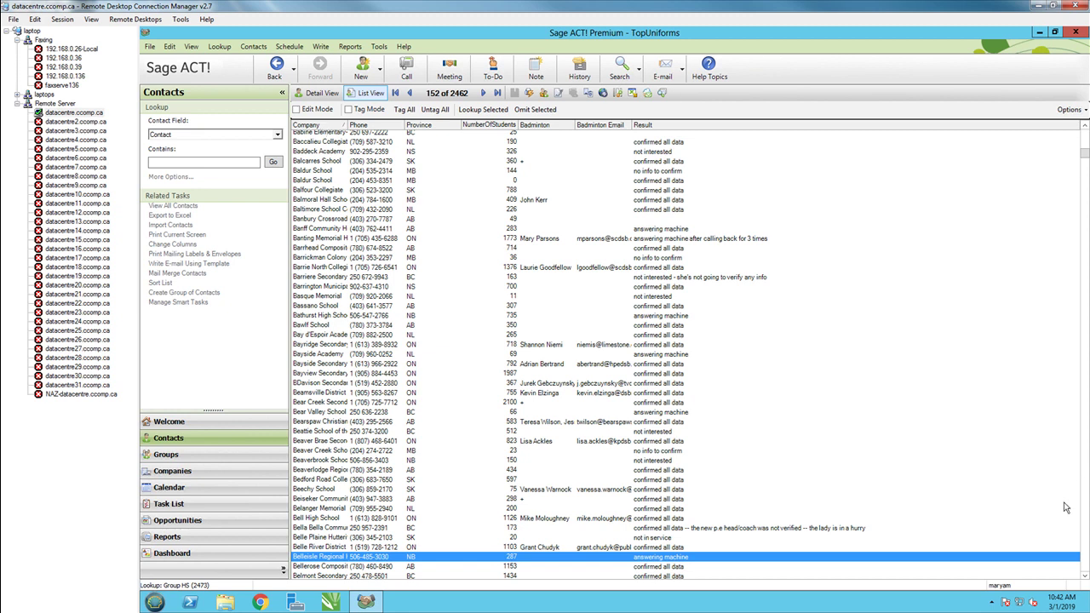
{"action": "left_click_drag", "start_coordinate": [1086, 154], "coordinate": [1086, 130]}
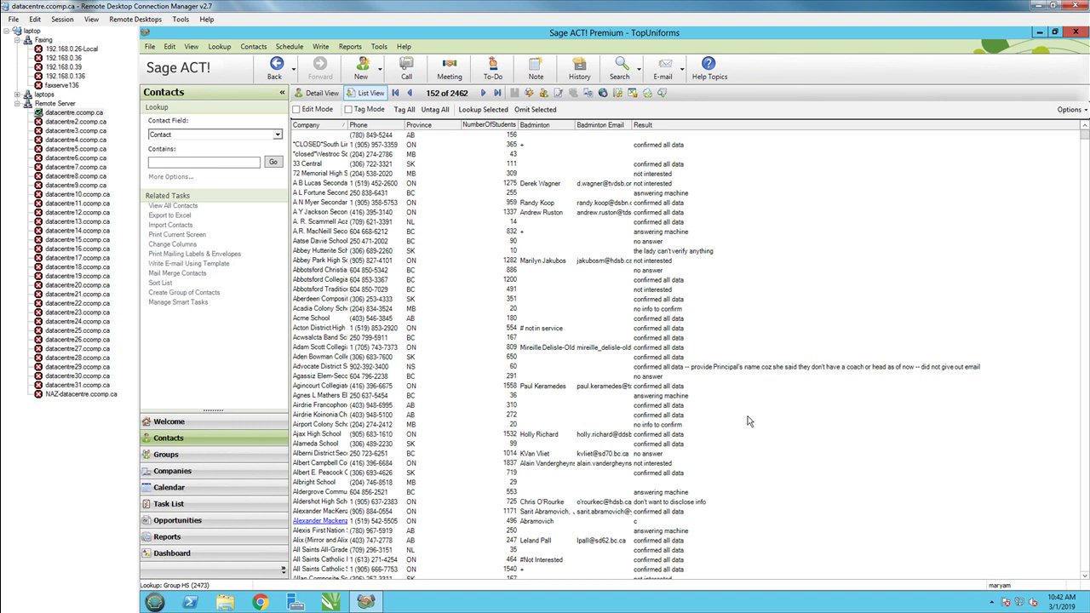
Look through the Company-sorted list to its end, reverse the Company sort to descending, and return to the beginning
{"action": "left_click_drag", "start_coordinate": [1085, 141], "coordinate": [1086, 565]}
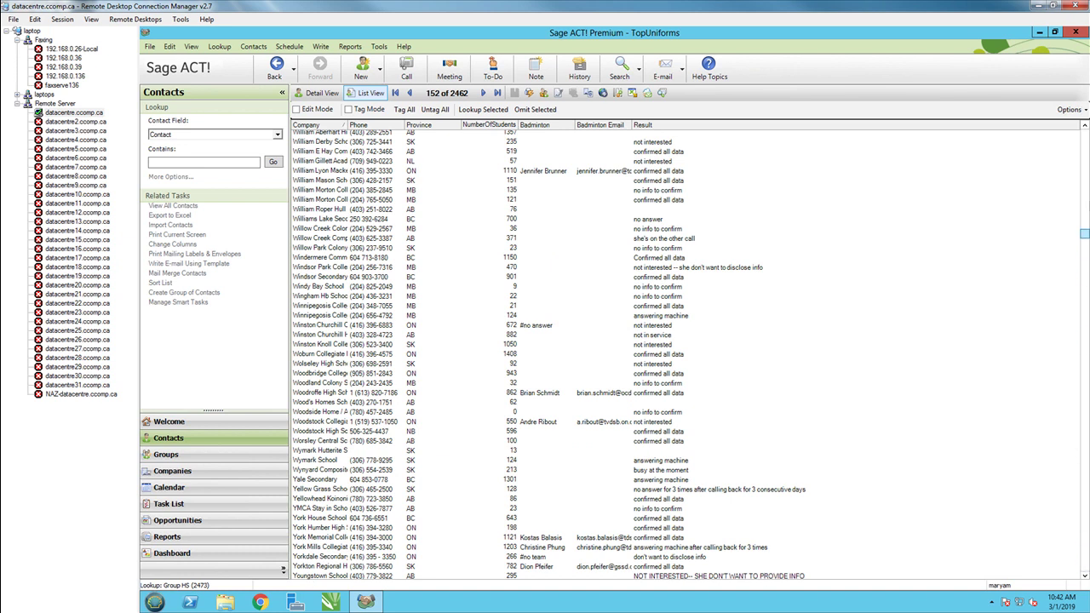
{"action": "left_click", "coordinate": [318, 126]}
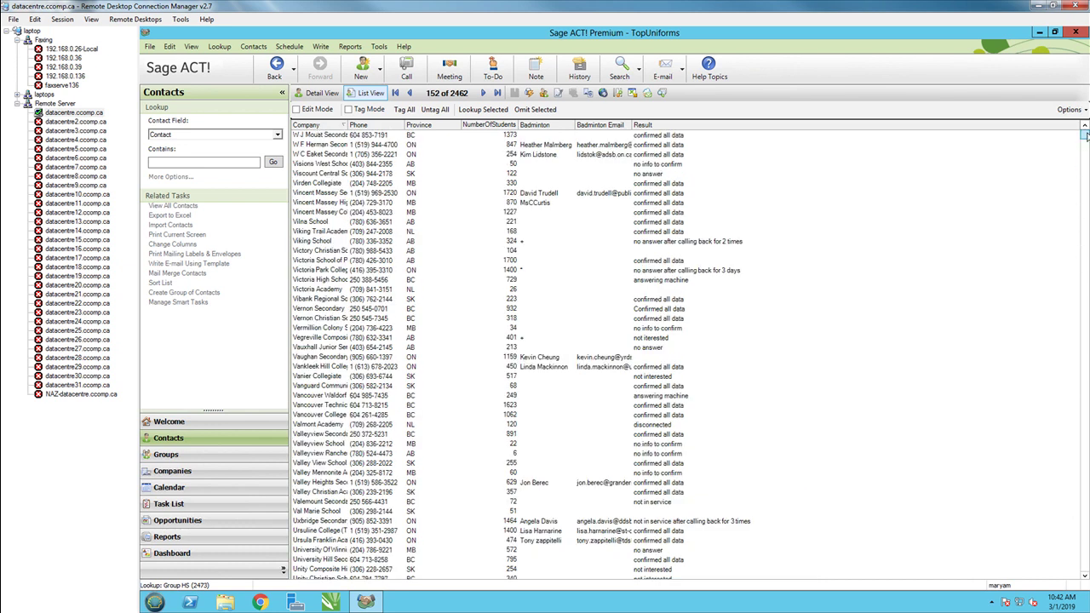
{"action": "left_click_drag", "start_coordinate": [1085, 135], "coordinate": [1085, 127]}
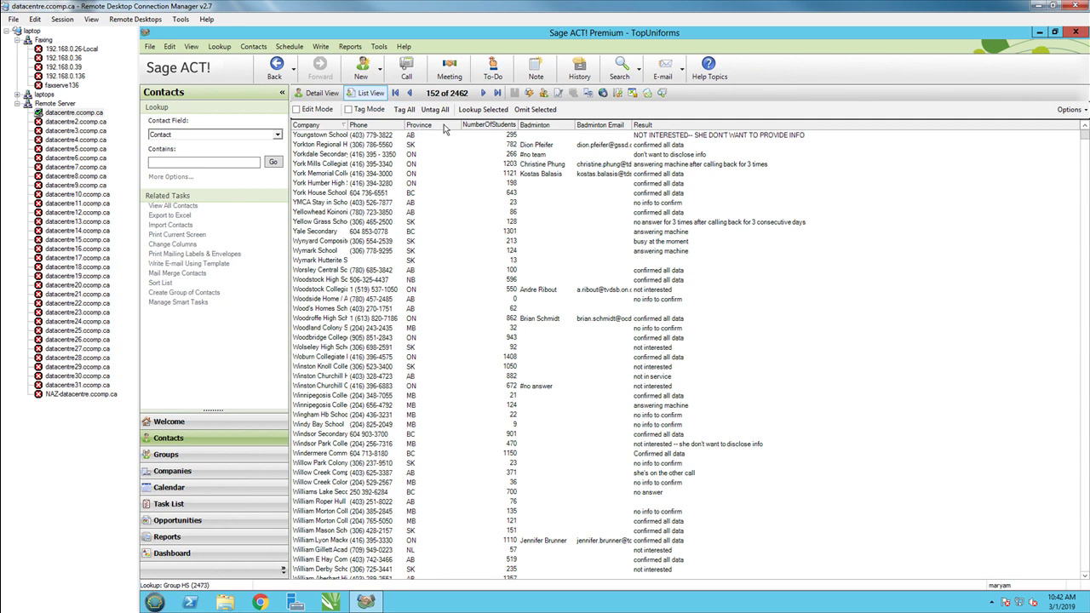
Sort the contact list by Province and find where the ON contacts begin
{"action": "left_click", "coordinate": [443, 128]}
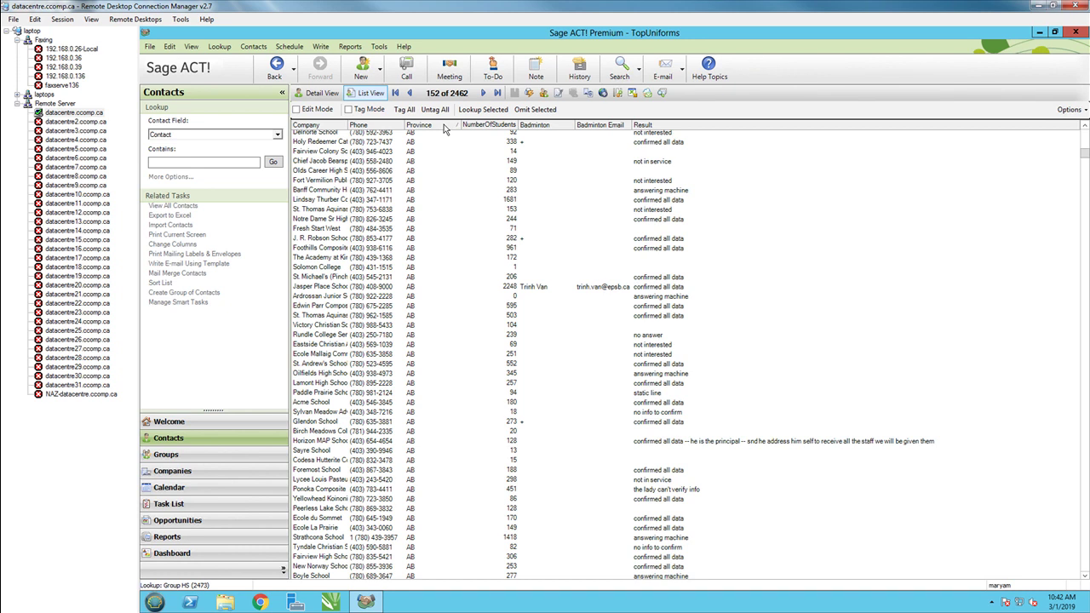
{"action": "left_click_drag", "start_coordinate": [1087, 157], "coordinate": [1086, 128]}
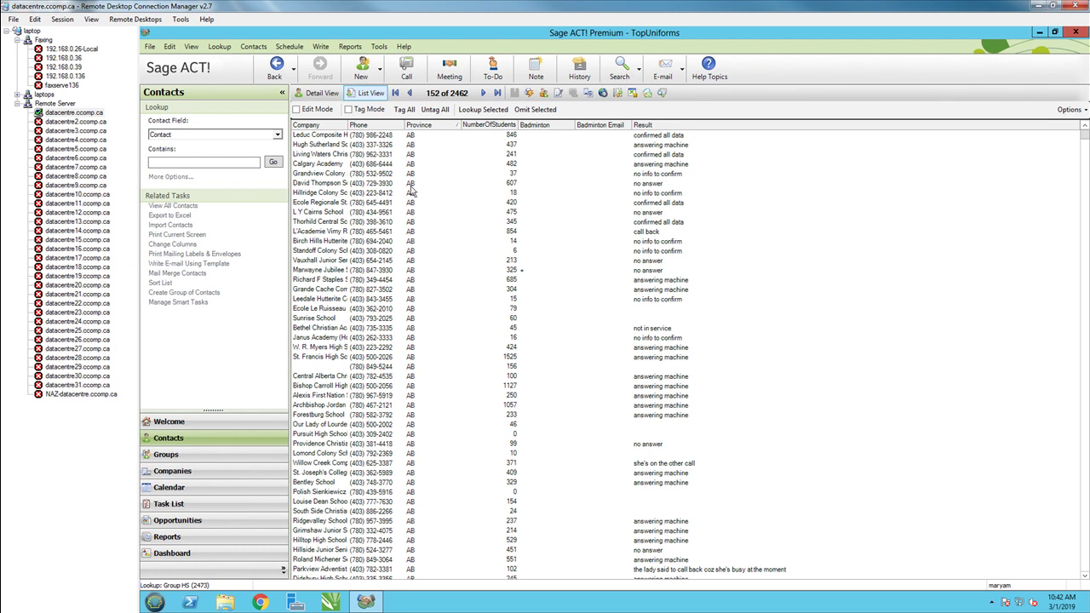
{"action": "left_click", "coordinate": [413, 184]}
{"action": "scroll", "coordinate": [429, 394], "scroll_direction": "down", "scroll_amount": 20}
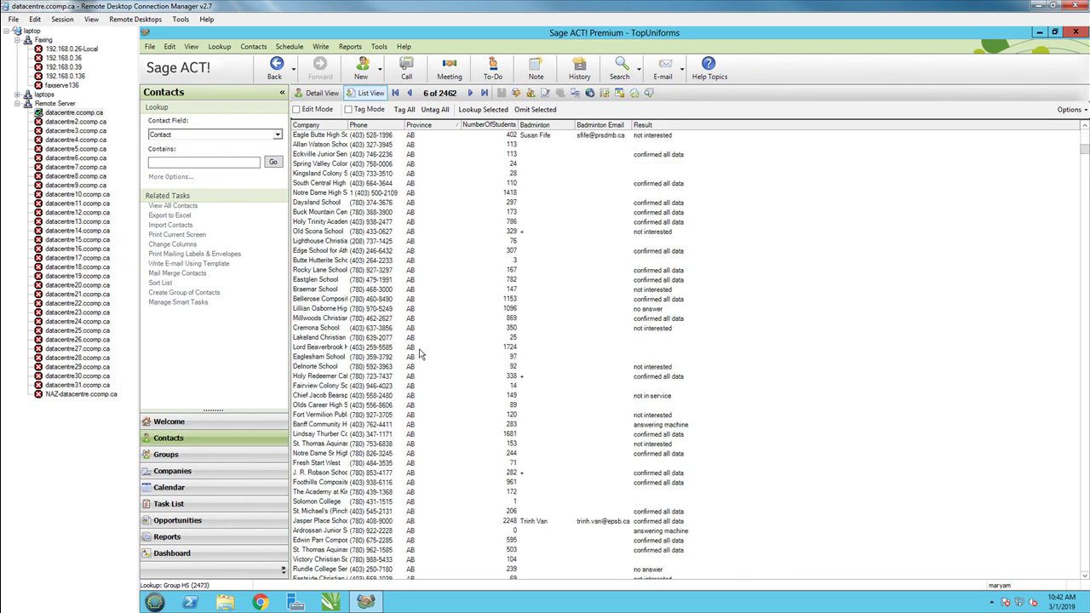
{"action": "scroll", "coordinate": [417, 348], "scroll_direction": "down", "scroll_amount": 20}
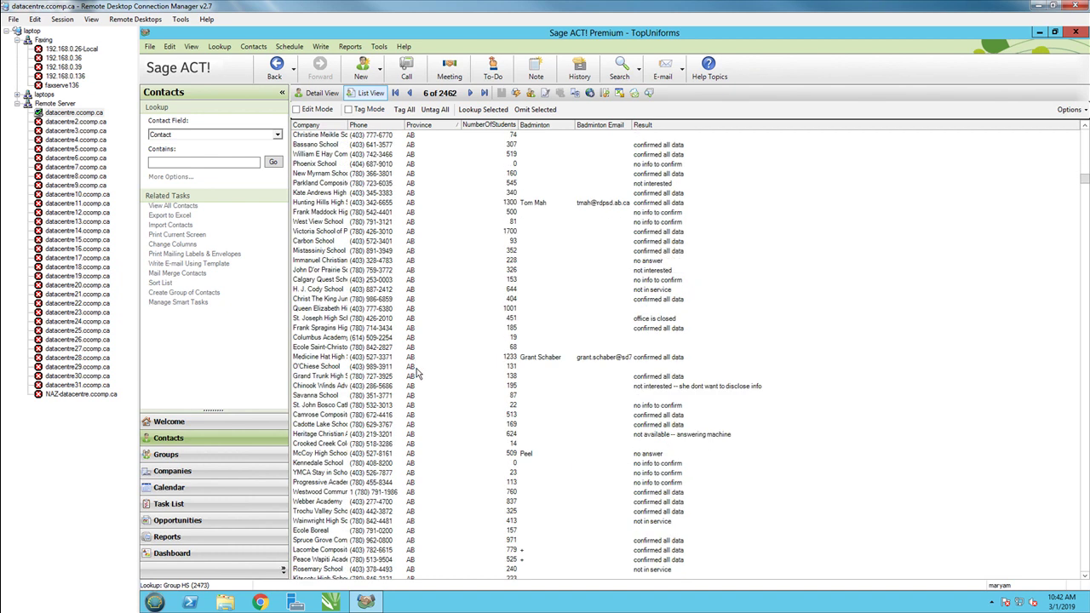
{"action": "scroll", "coordinate": [416, 384], "scroll_direction": "down", "scroll_amount": 15}
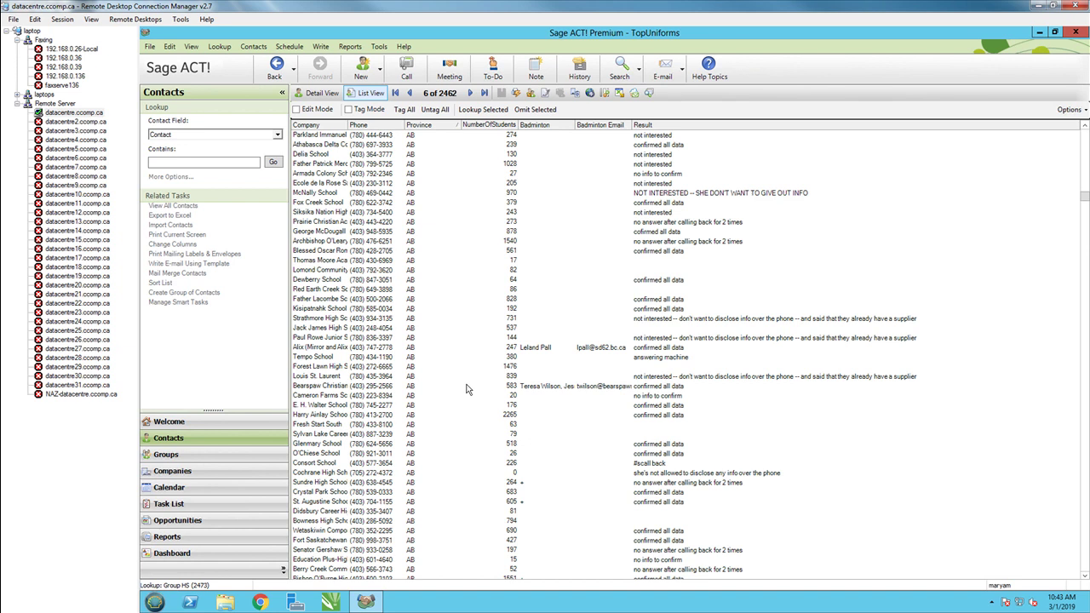
{"action": "scroll", "coordinate": [466, 358], "scroll_direction": "down", "scroll_amount": 10}
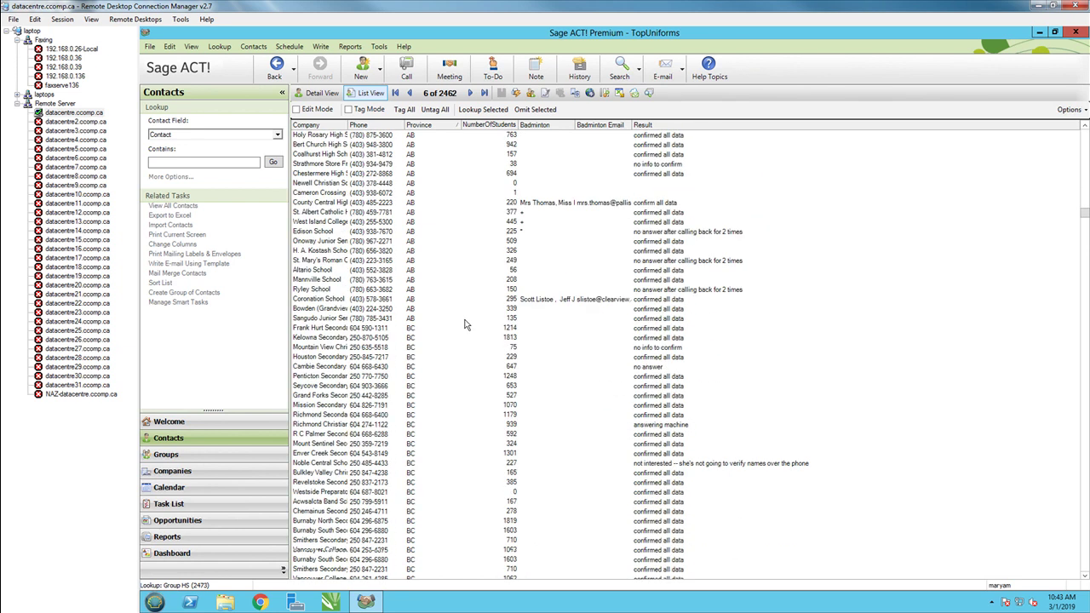
{"action": "scroll", "coordinate": [465, 324], "scroll_direction": "down", "scroll_amount": 2}
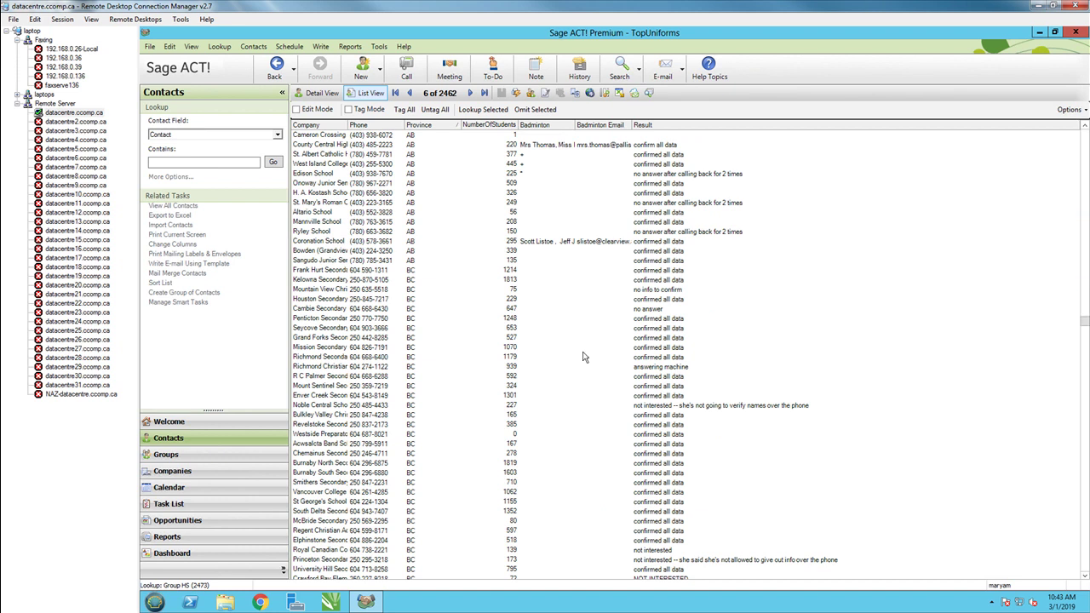
{"action": "scroll", "coordinate": [454, 417], "scroll_direction": "down", "scroll_amount": 15}
{"action": "scroll", "coordinate": [458, 418], "scroll_direction": "down", "scroll_amount": 15}
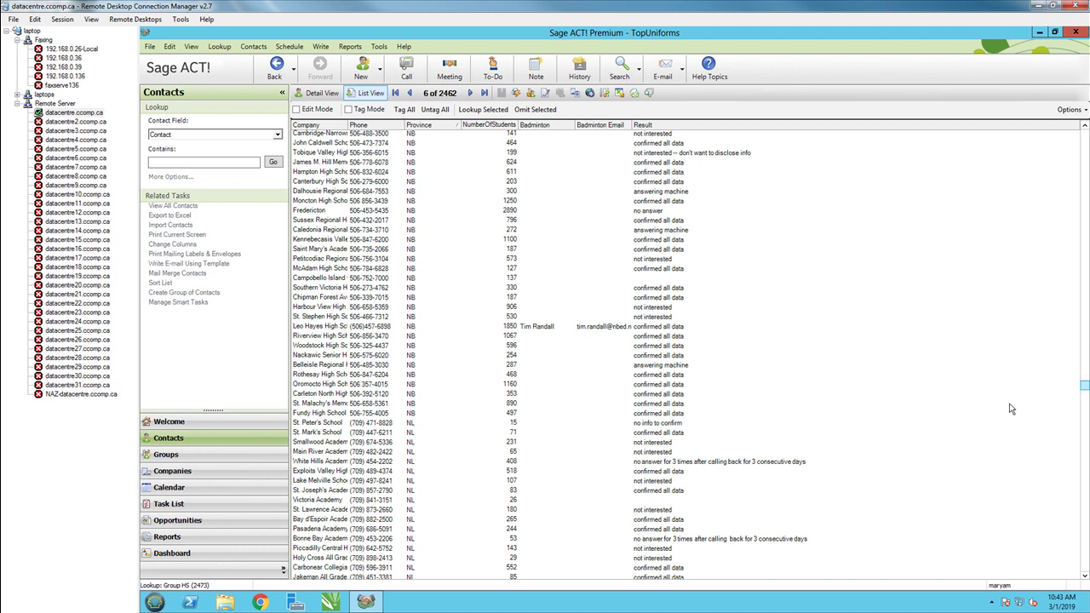
{"action": "scroll", "coordinate": [406, 291], "scroll_direction": "down", "scroll_amount": 5}
{"action": "scroll", "coordinate": [424, 367], "scroll_direction": "down", "scroll_amount": 5}
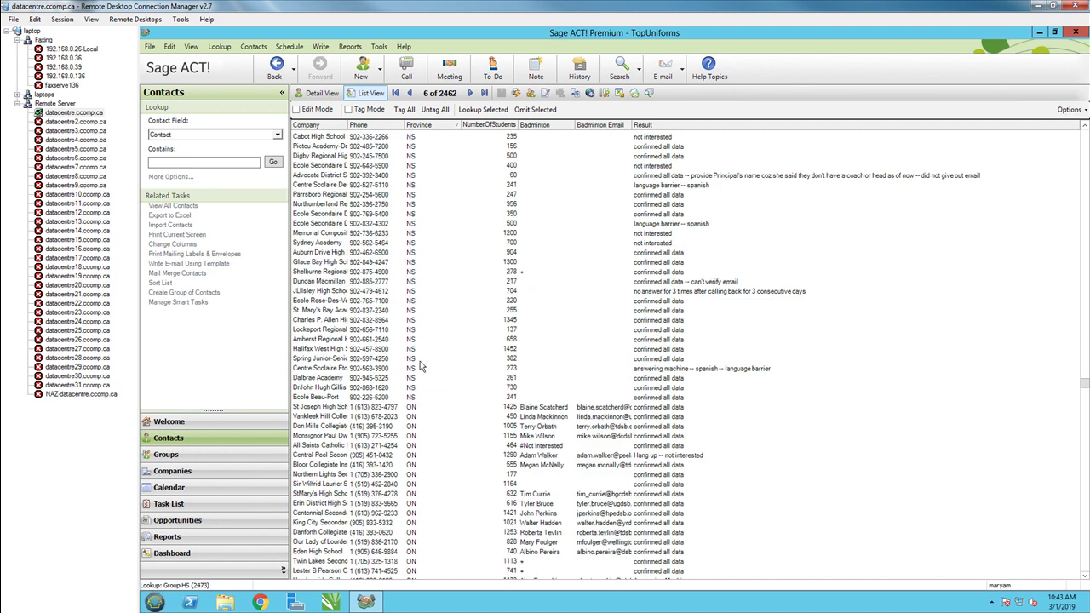
Select all contacts from the first to the last ON entry and narrow the lookup to the selected contacts
{"action": "left_click", "coordinate": [403, 411]}
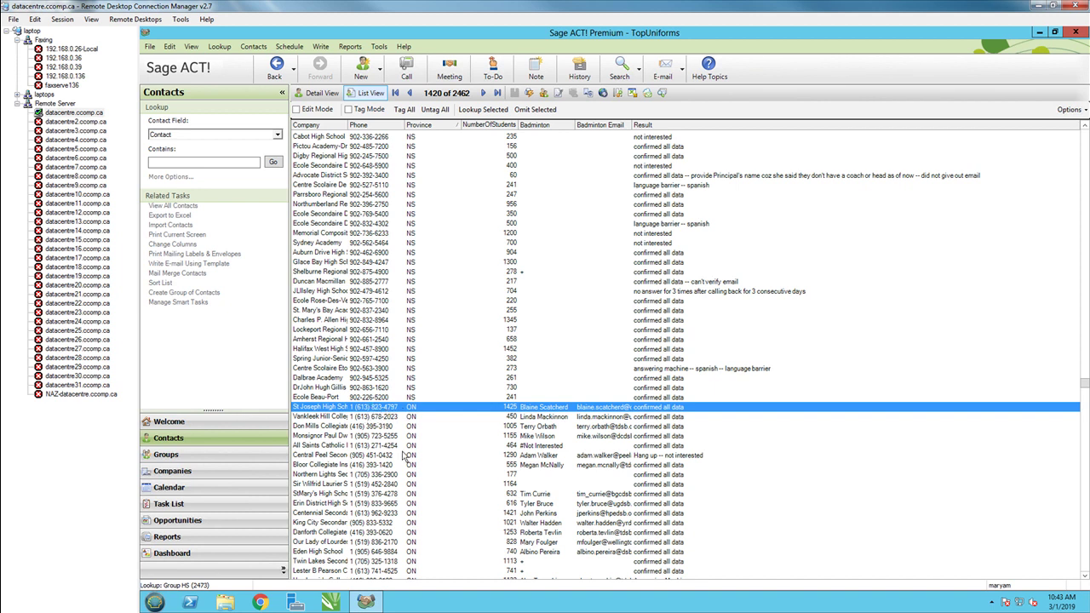
{"action": "scroll", "coordinate": [418, 453], "scroll_direction": "down", "scroll_amount": 15}
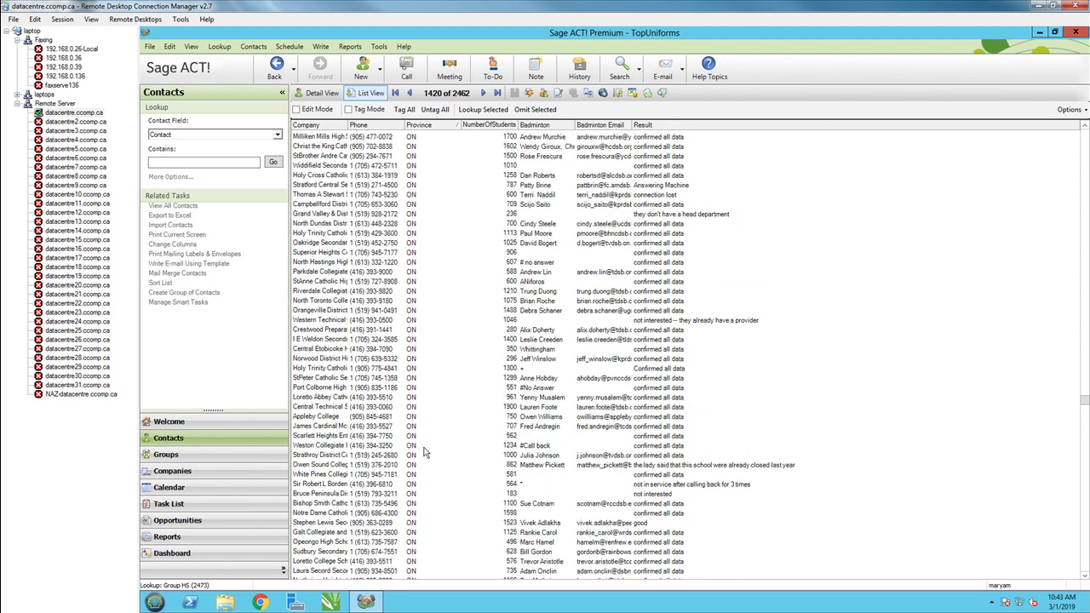
{"action": "scroll", "coordinate": [430, 451], "scroll_direction": "down", "scroll_amount": 15}
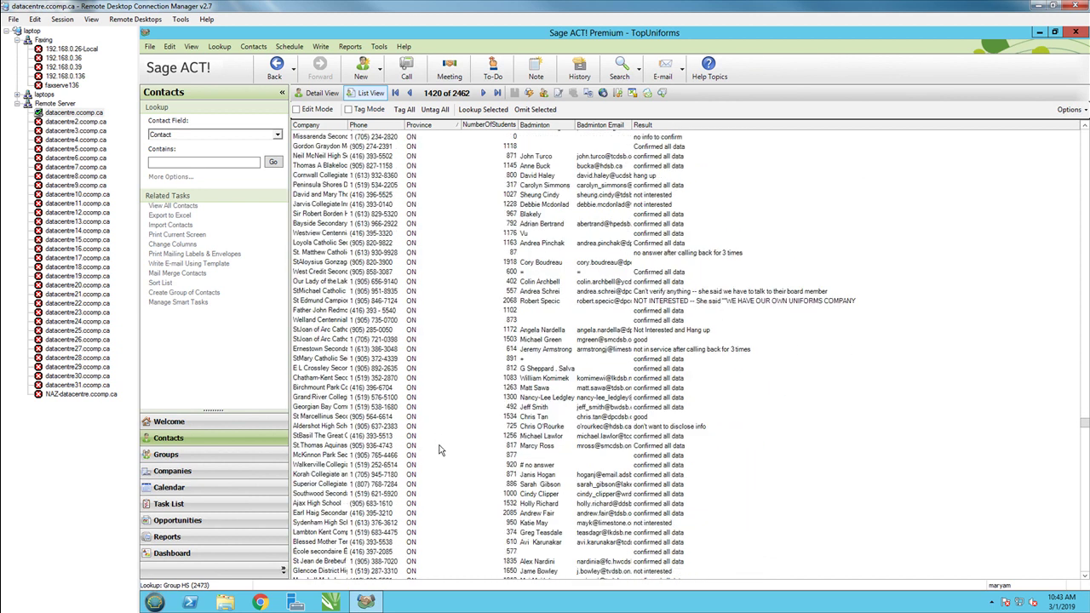
{"action": "scroll", "coordinate": [438, 445], "scroll_direction": "down", "scroll_amount": 15}
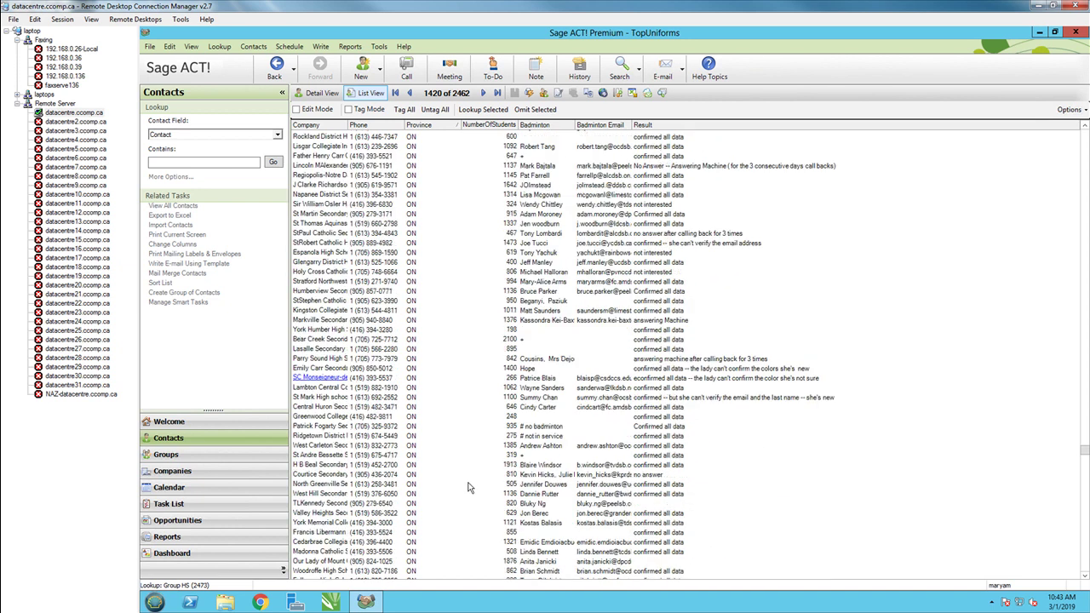
{"action": "scroll", "coordinate": [476, 483], "scroll_direction": "down", "scroll_amount": 15}
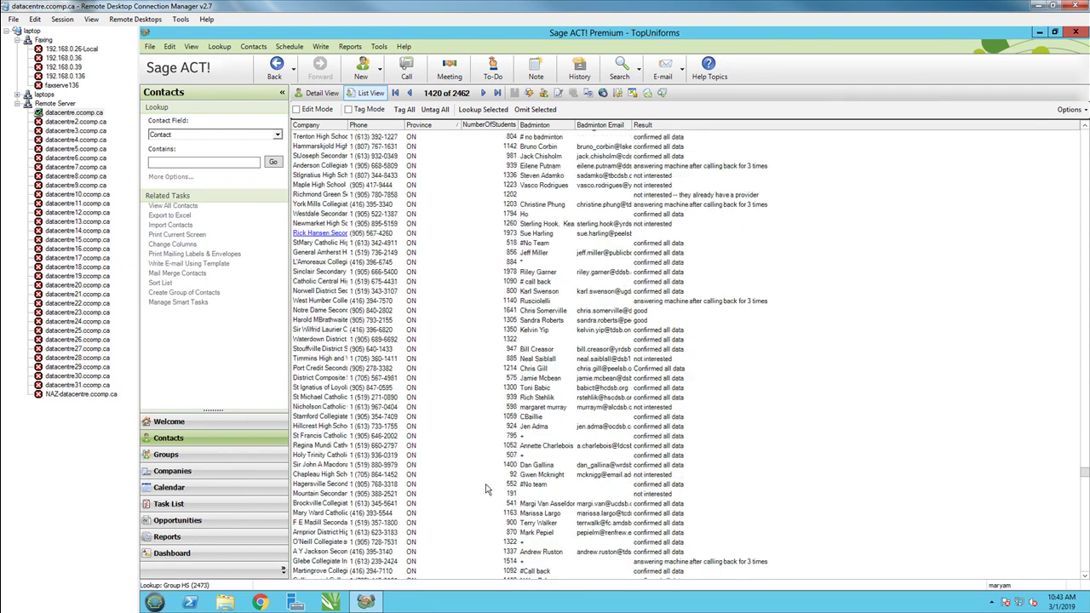
{"action": "scroll", "coordinate": [483, 471], "scroll_direction": "down", "scroll_amount": 15}
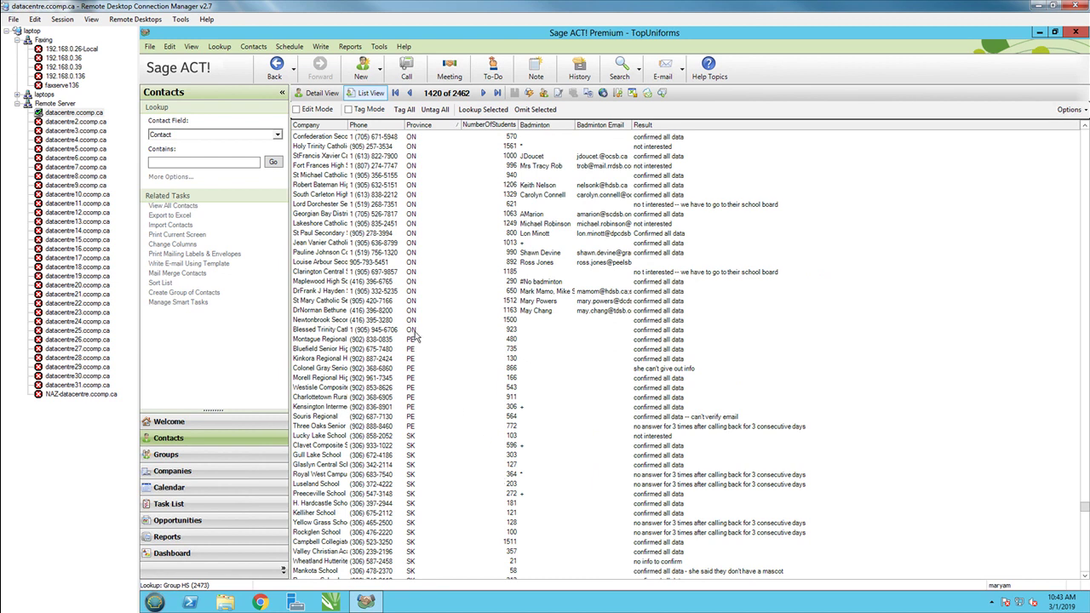
{"action": "left_click", "coordinate": [415, 331], "text": "shift"}
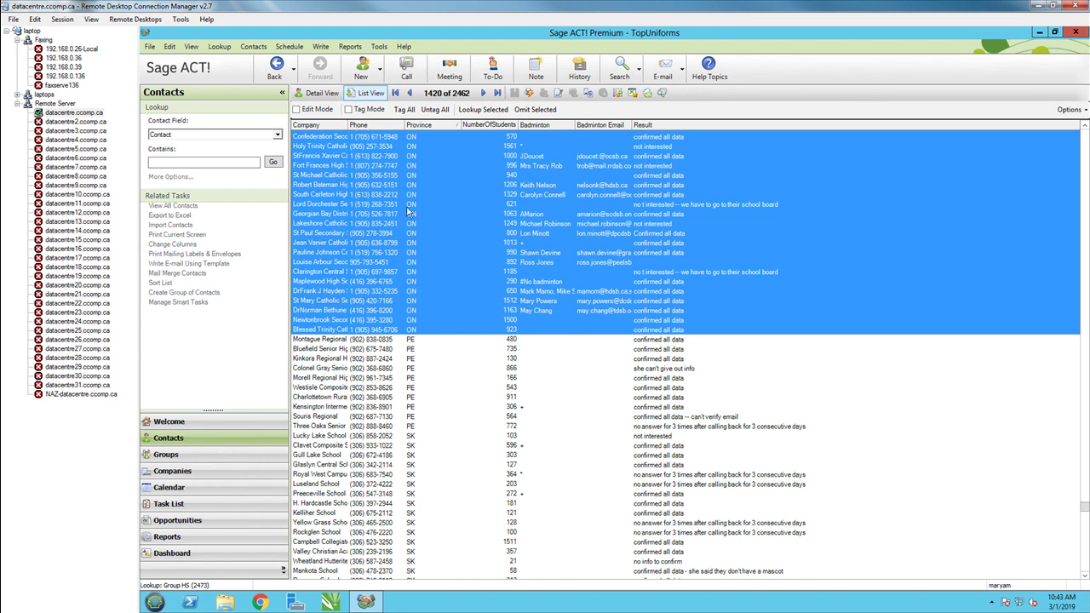
{"action": "left_click", "coordinate": [493, 116]}
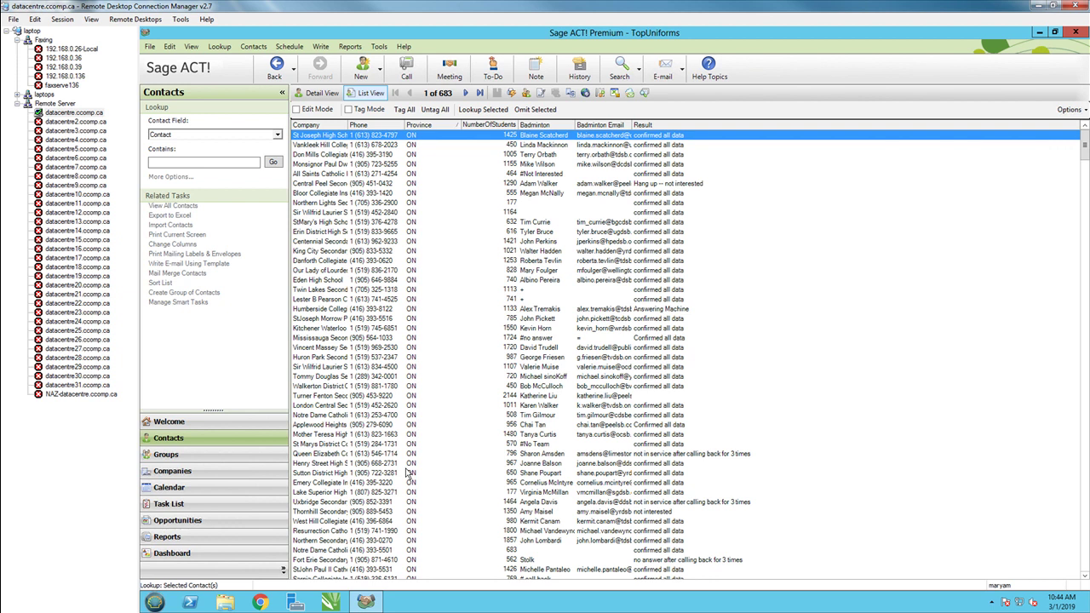
Sort the ON contacts by Phone and review the area codes from the end of the list back to the start
{"action": "left_click", "coordinate": [379, 128]}
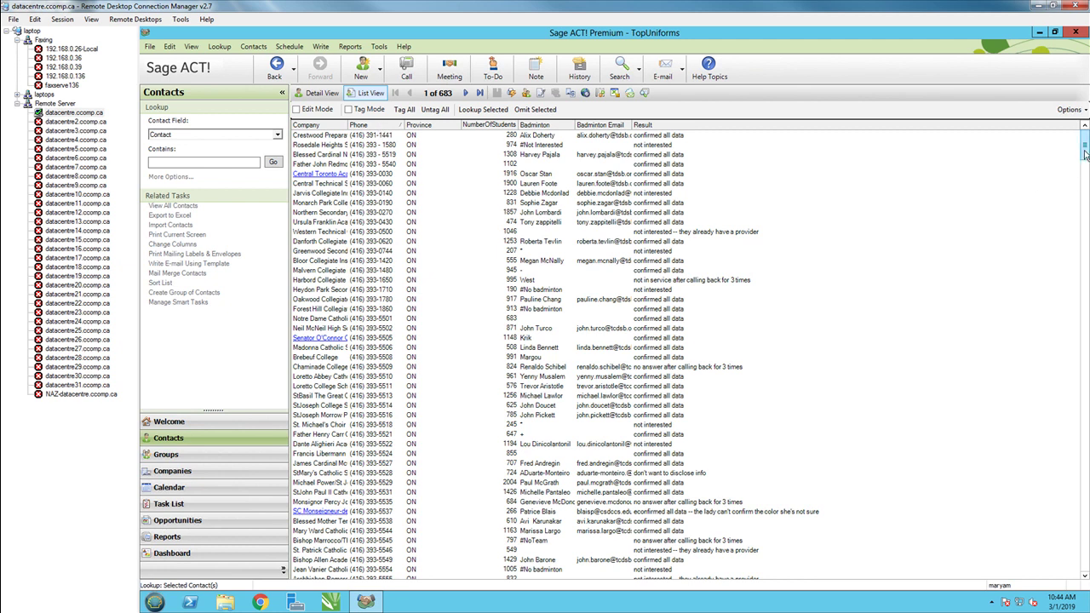
{"action": "mouse_move", "coordinate": [1084, 557]}
{"action": "left_mouse_down"}
{"action": "mouse_move", "coordinate": [1084, 606]}
{"action": "mouse_move", "coordinate": [1074, 570]}
{"action": "left_mouse_up"}
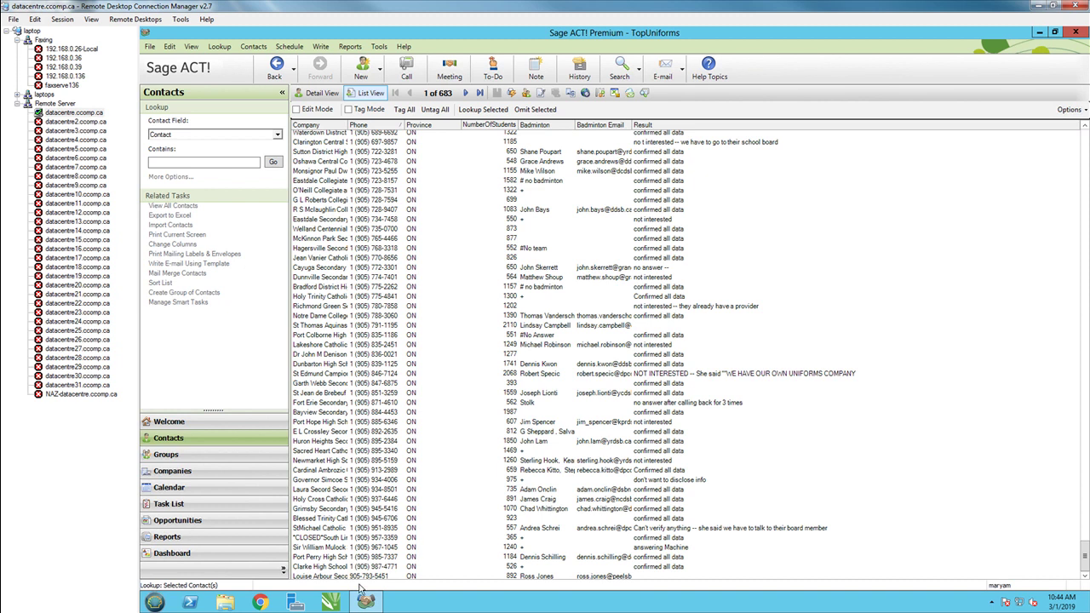
{"action": "scroll", "coordinate": [396, 413], "scroll_direction": "up", "scroll_amount": 1}
{"action": "scroll", "coordinate": [396, 412], "scroll_direction": "up", "scroll_amount": 15}
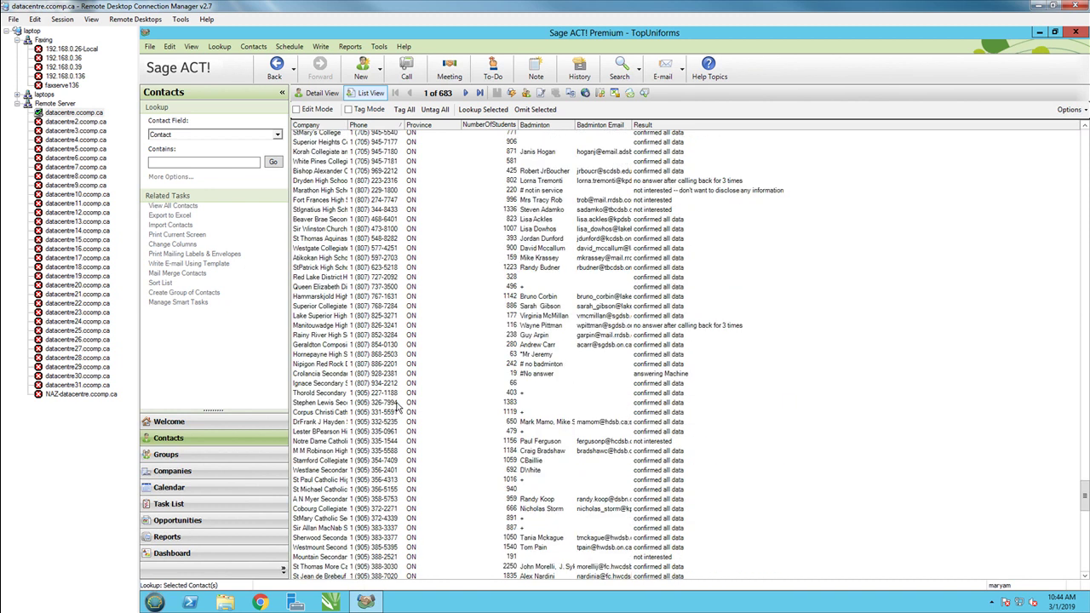
{"action": "scroll", "coordinate": [399, 407], "scroll_direction": "up", "scroll_amount": 15}
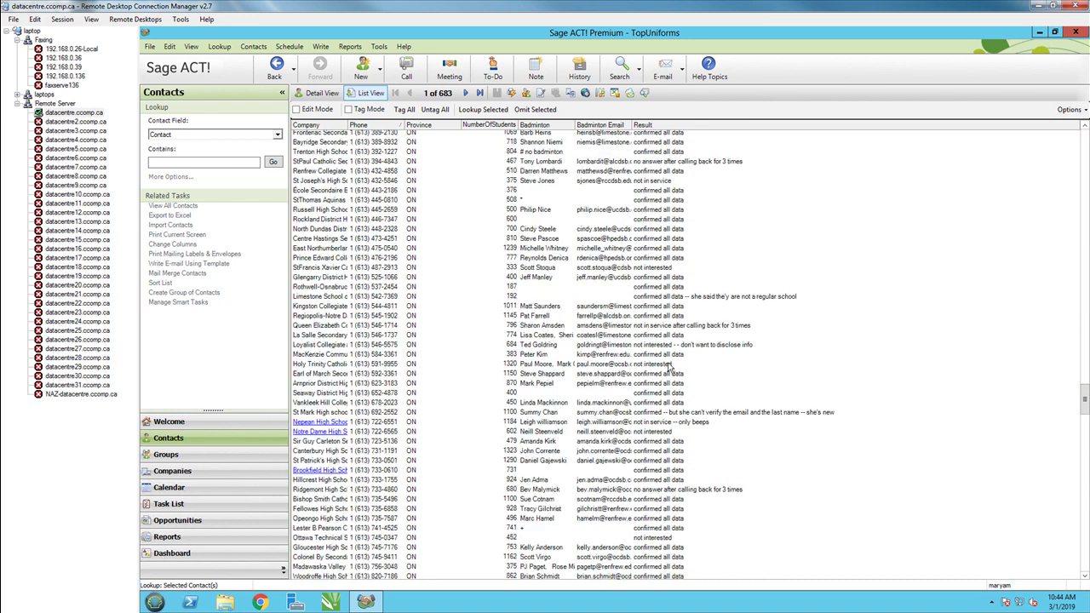
{"action": "left_click_drag", "start_coordinate": [1085, 410], "coordinate": [1085, 147]}
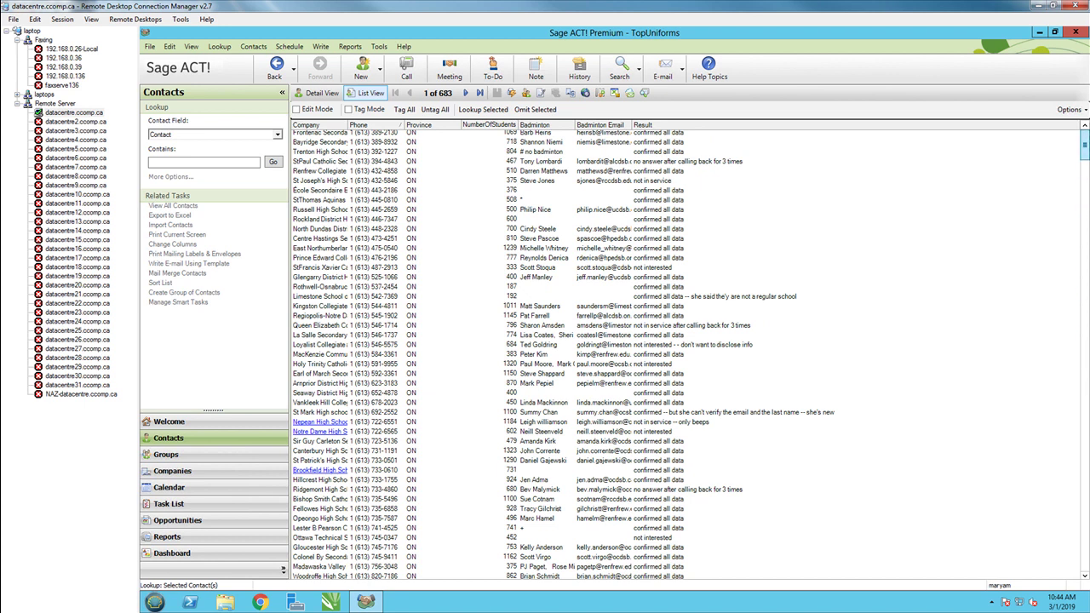
Sort the ON contacts by Company and omit the school marked *CLOSED* from the lookup
{"action": "left_click", "coordinate": [331, 126]}
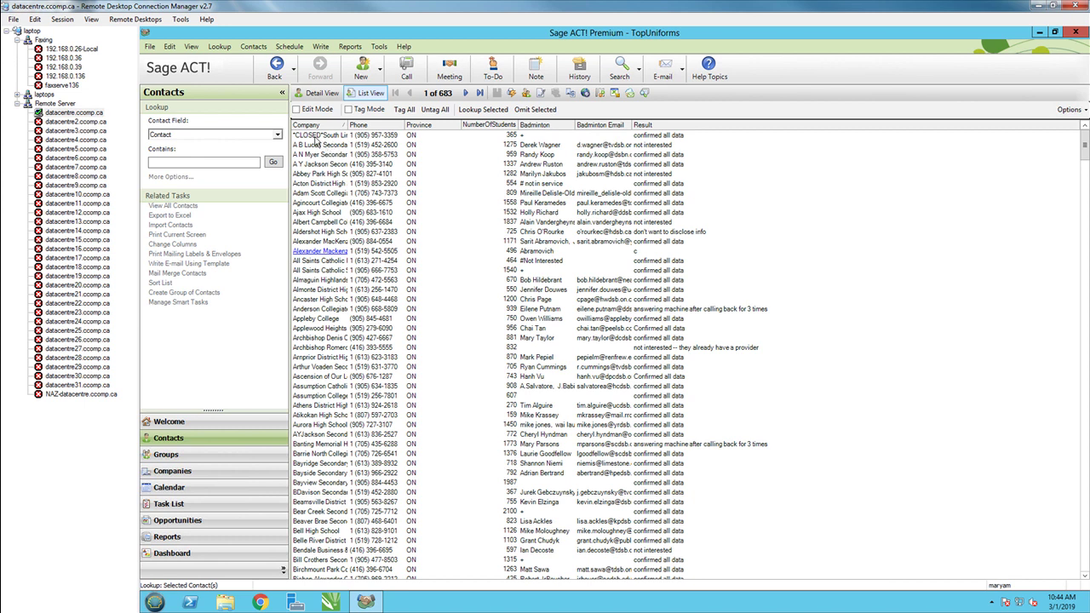
{"action": "left_click", "coordinate": [317, 136]}
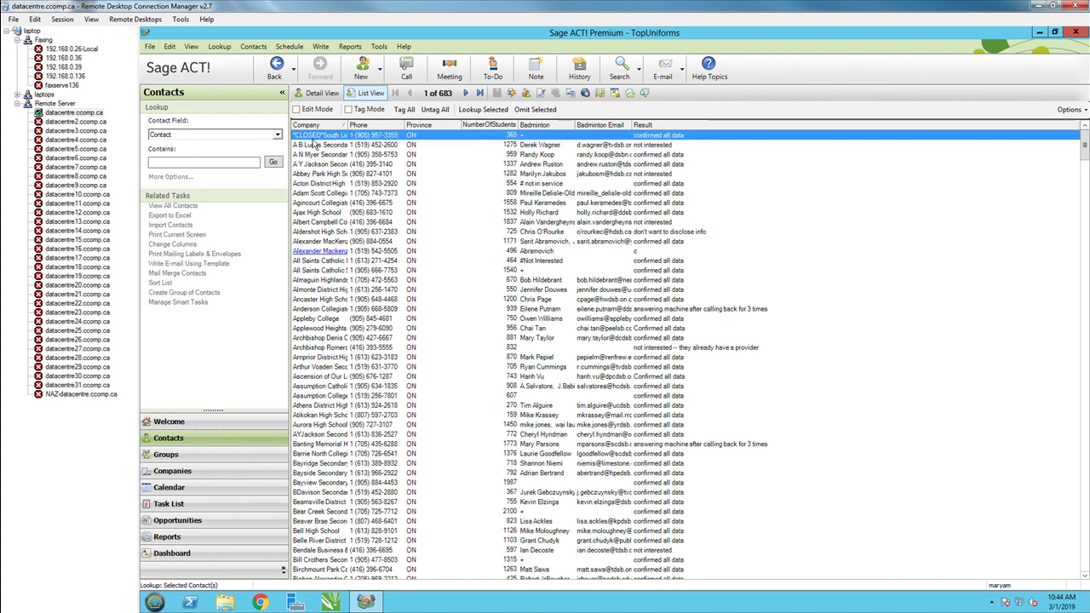
{"action": "left_click", "coordinate": [534, 110]}
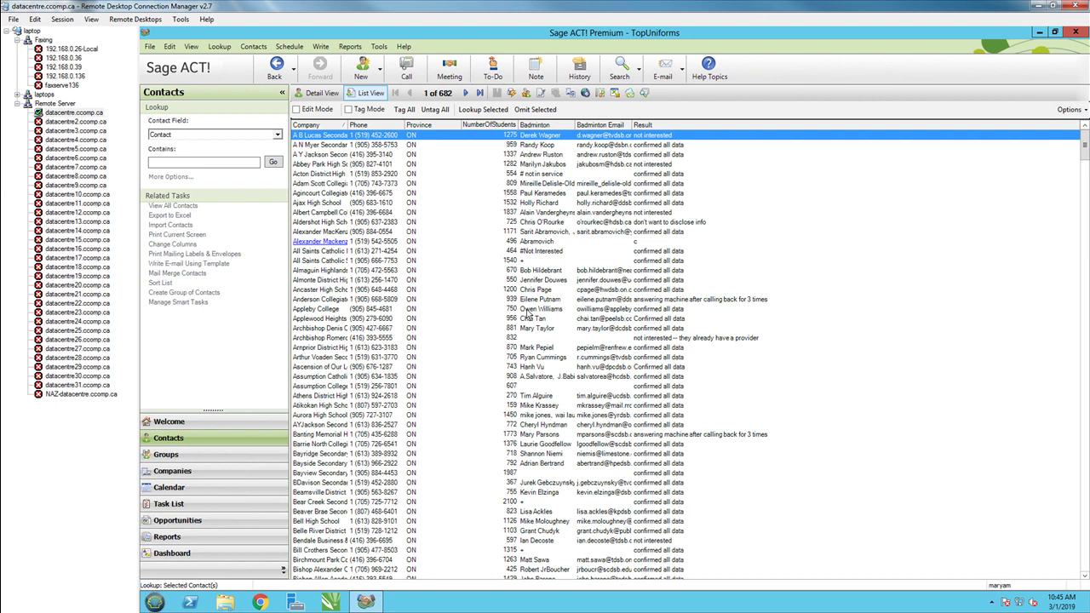
Sort the list by NumberOfStudents in descending order and widen the Badminton and Badminton Email columns to show their full contents
{"action": "left_click", "coordinate": [501, 126]}
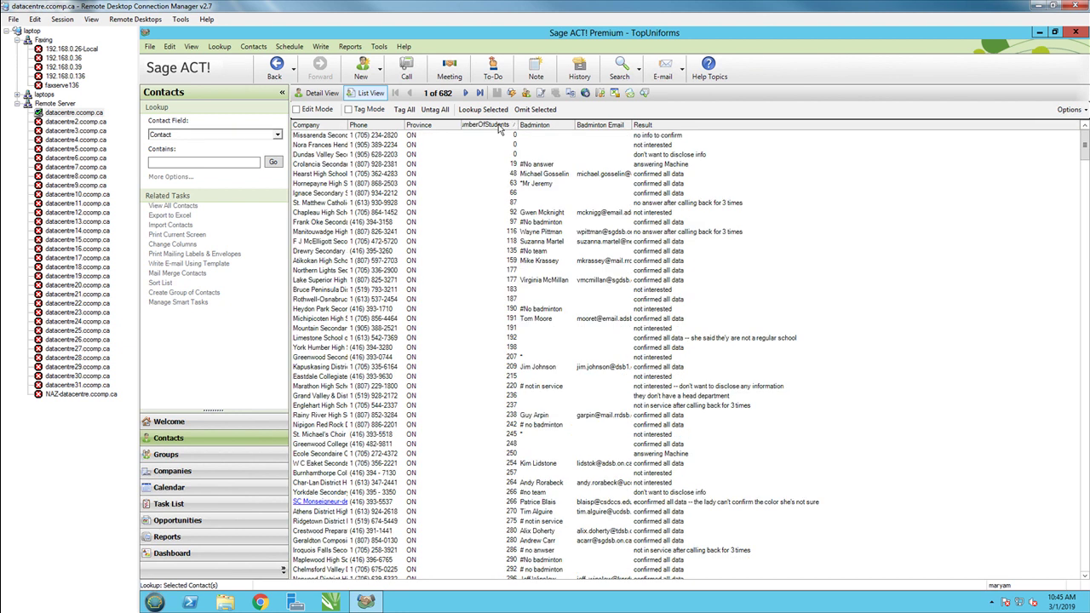
{"action": "left_click", "coordinate": [501, 126]}
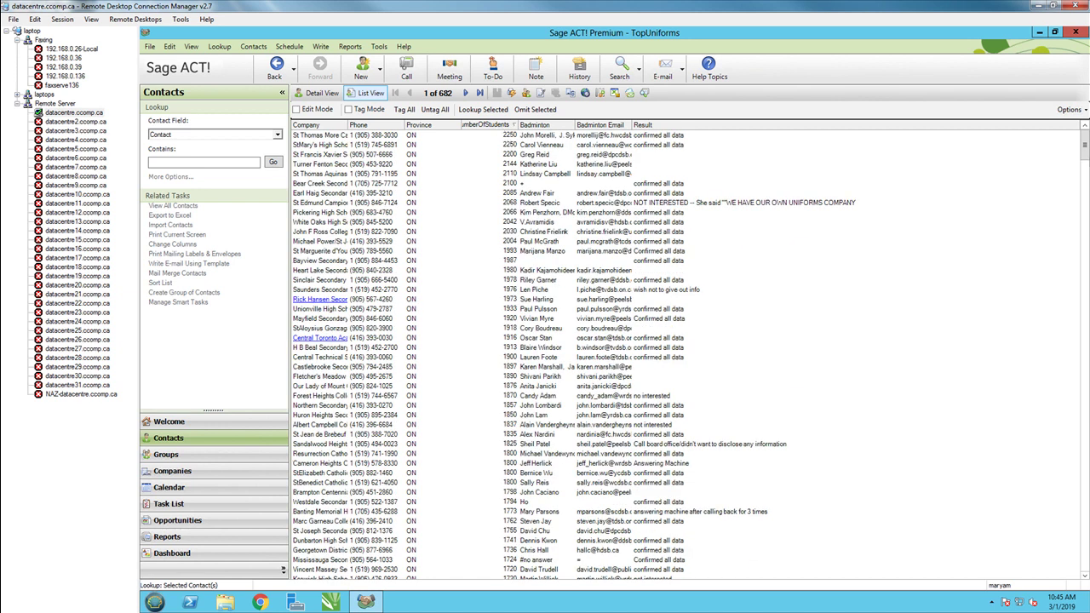
{"action": "mouse_move", "coordinate": [1086, 129]}
{"action": "left_mouse_down"}
{"action": "mouse_move", "coordinate": [1085, 553]}
{"action": "mouse_move", "coordinate": [1075, 577]}
{"action": "mouse_move", "coordinate": [1085, 145]}
{"action": "left_mouse_up"}
{"action": "left_click_drag", "start_coordinate": [575, 126], "coordinate": [642, 126]}
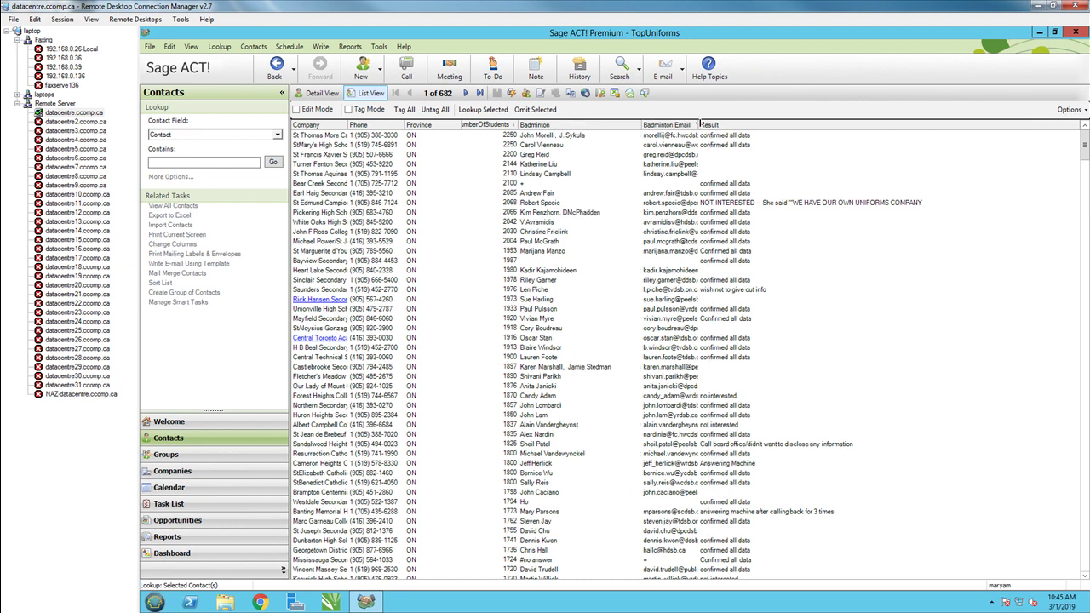
{"action": "double_click", "coordinate": [699, 126]}
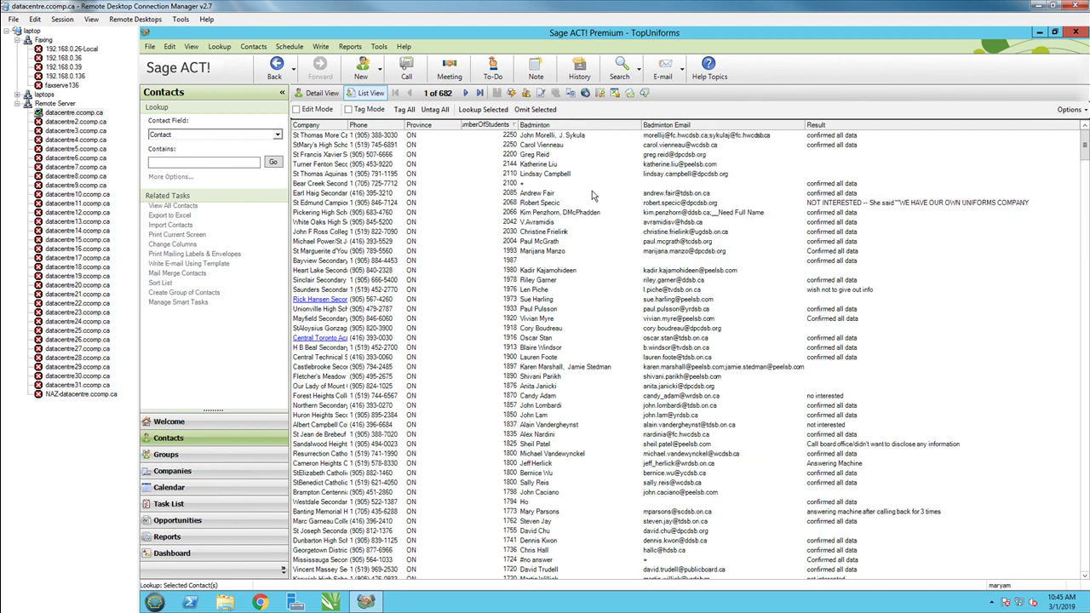
Turn on Edit Mode for the contact list and open the phone number of the first listed school for editing
{"action": "left_click", "coordinate": [387, 137]}
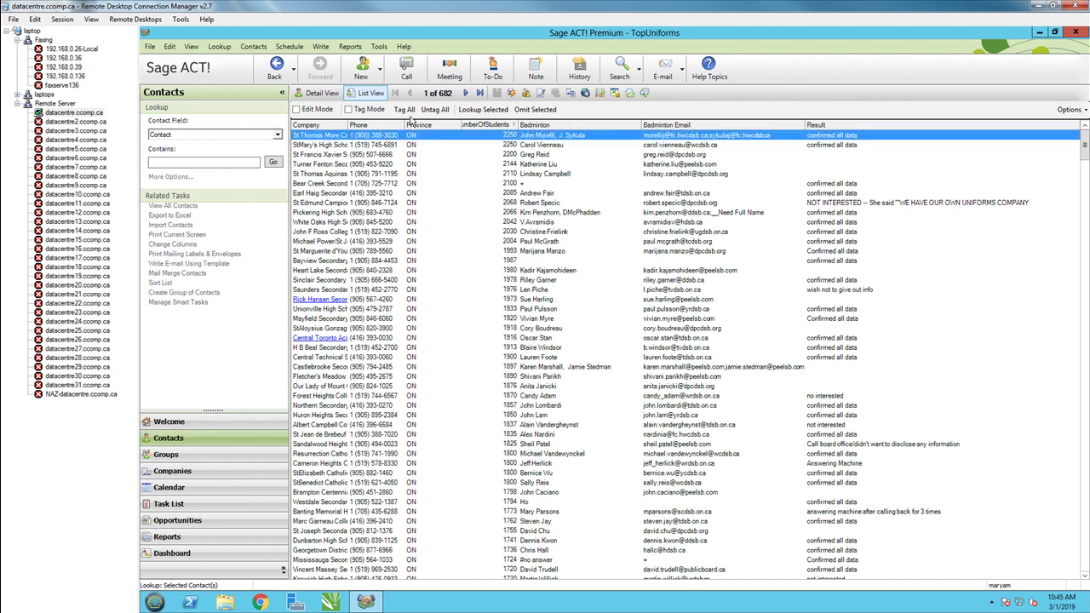
{"action": "left_click", "coordinate": [297, 110]}
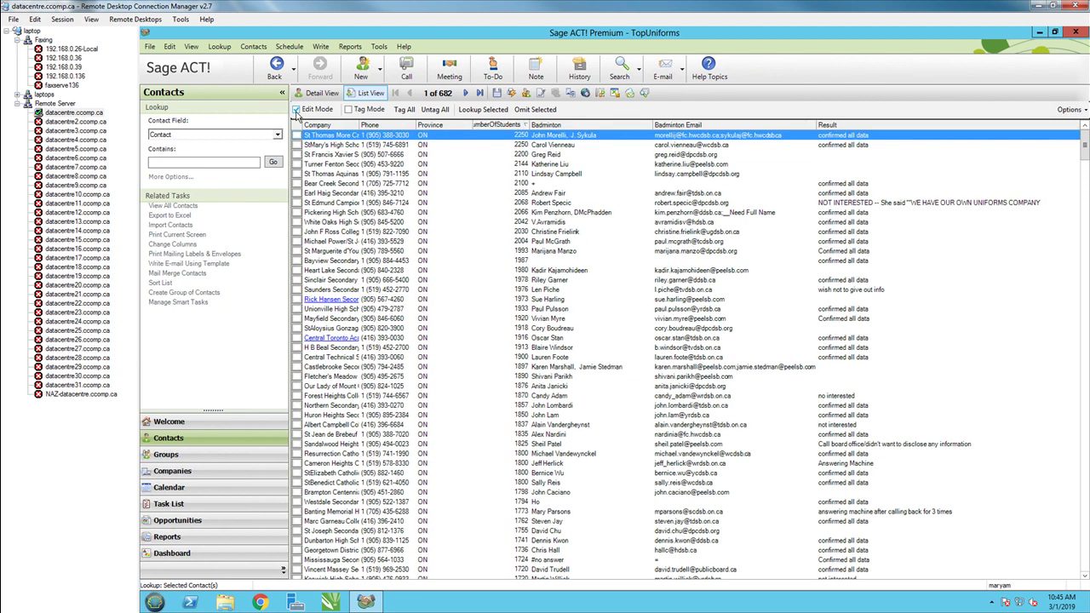
{"action": "left_click", "coordinate": [412, 136]}
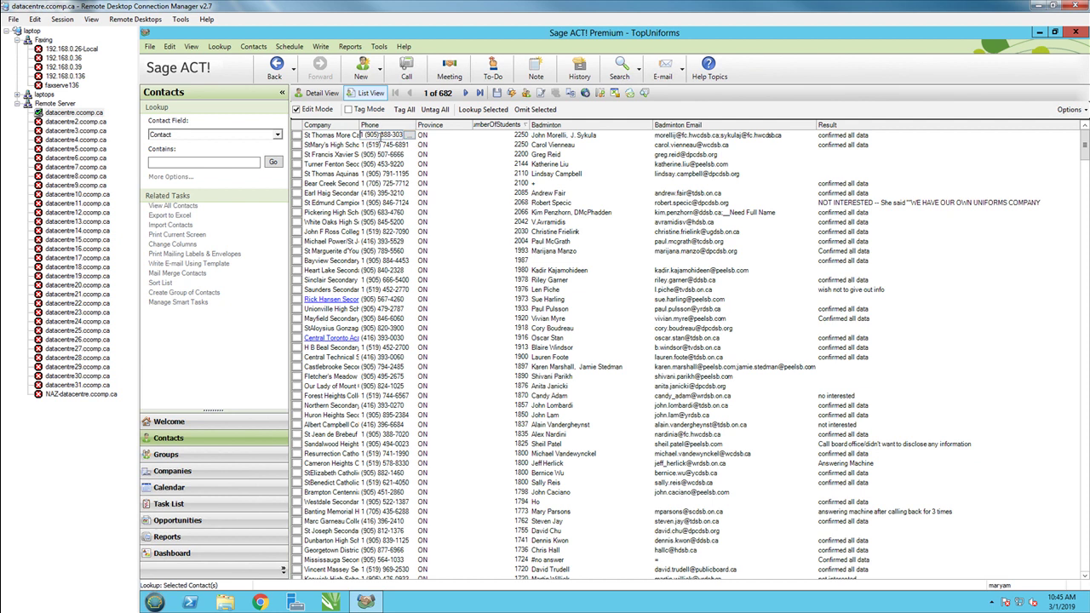
Copy the first listed school's Badminton entry and overwrite it with the text "newed c"
{"action": "left_click_drag", "start_coordinate": [361, 135], "coordinate": [417, 135]}
{"action": "left_click", "coordinate": [615, 135]}
{"action": "left_click_drag", "start_coordinate": [614, 136], "coordinate": [449, 121]}
{"action": "key", "text": "ctrl+c"}
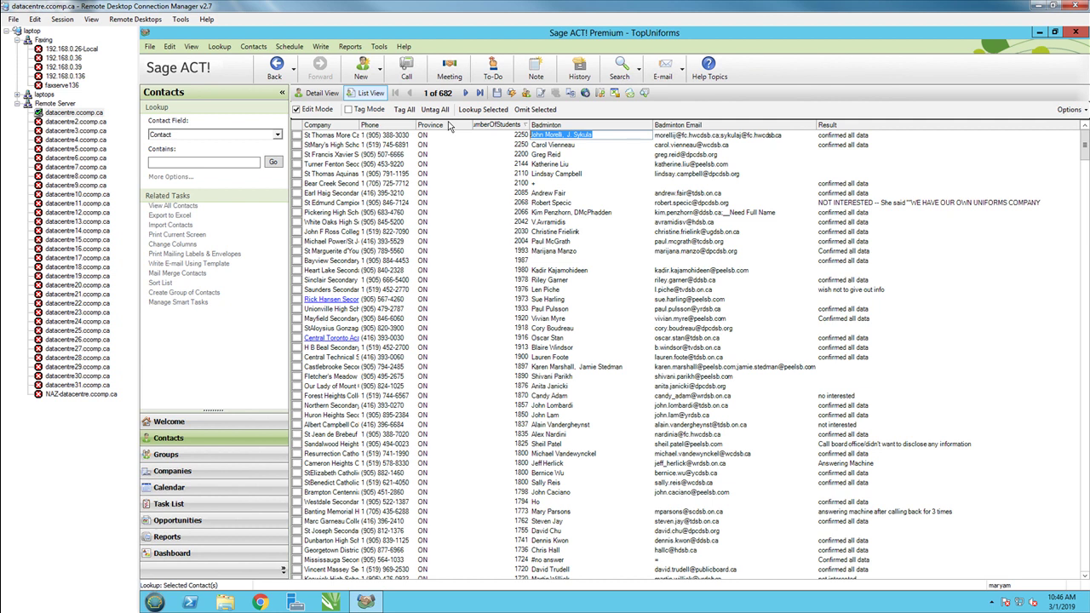
{"action": "key", "text": "Delete"}
{"action": "type", "text": "newed"}
{"action": "left_click", "coordinate": [626, 136]}
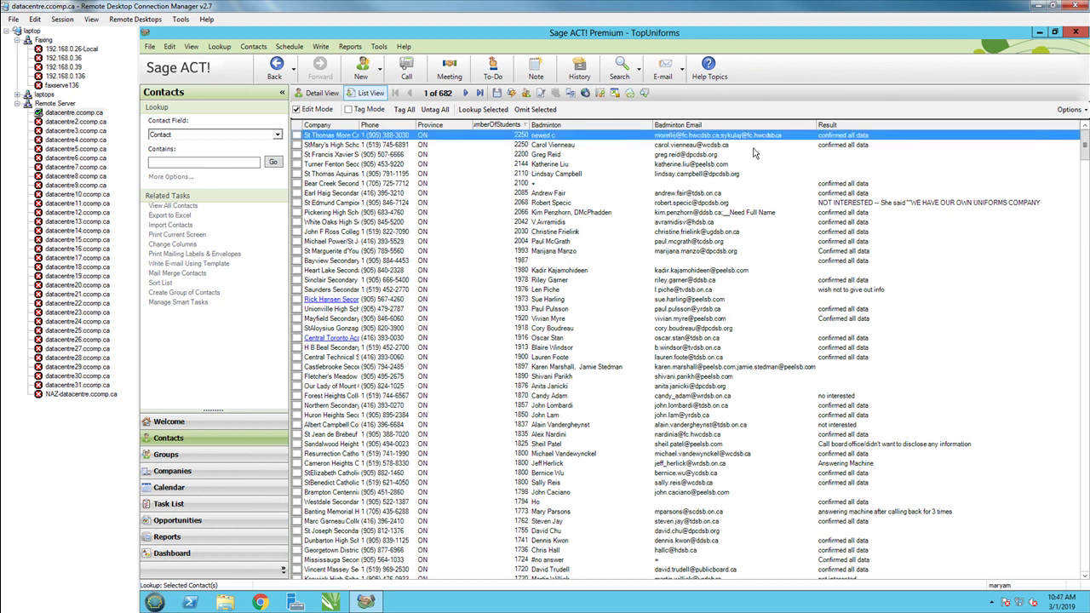
Restore the first school's Badminton entry by pasting the copied original text back in
{"action": "left_click", "coordinate": [542, 135]}
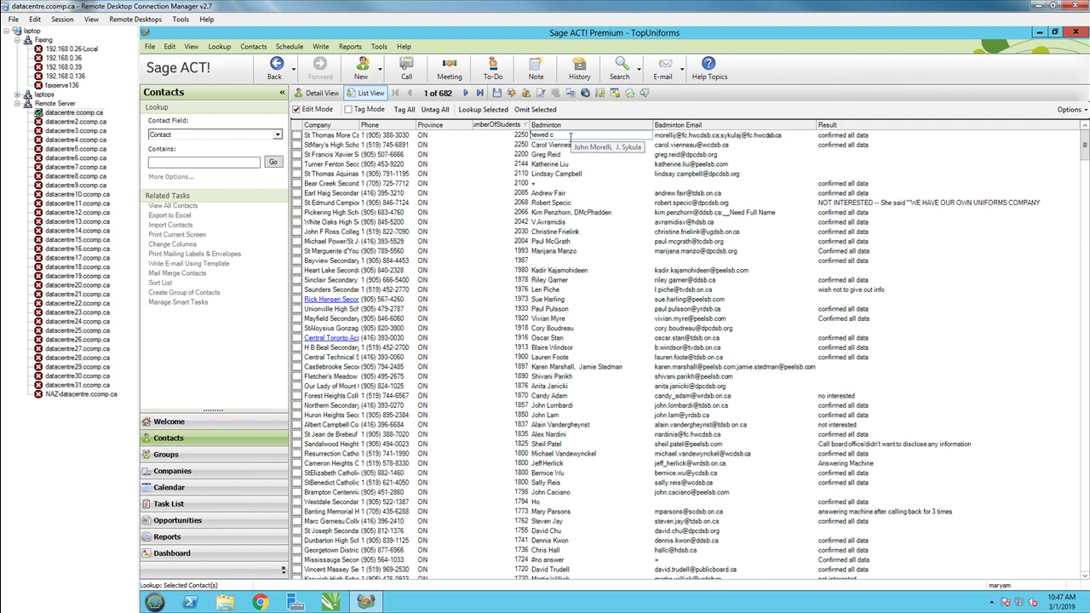
{"action": "key", "text": "ctrl+v"}
{"action": "left_click", "coordinate": [605, 155]}
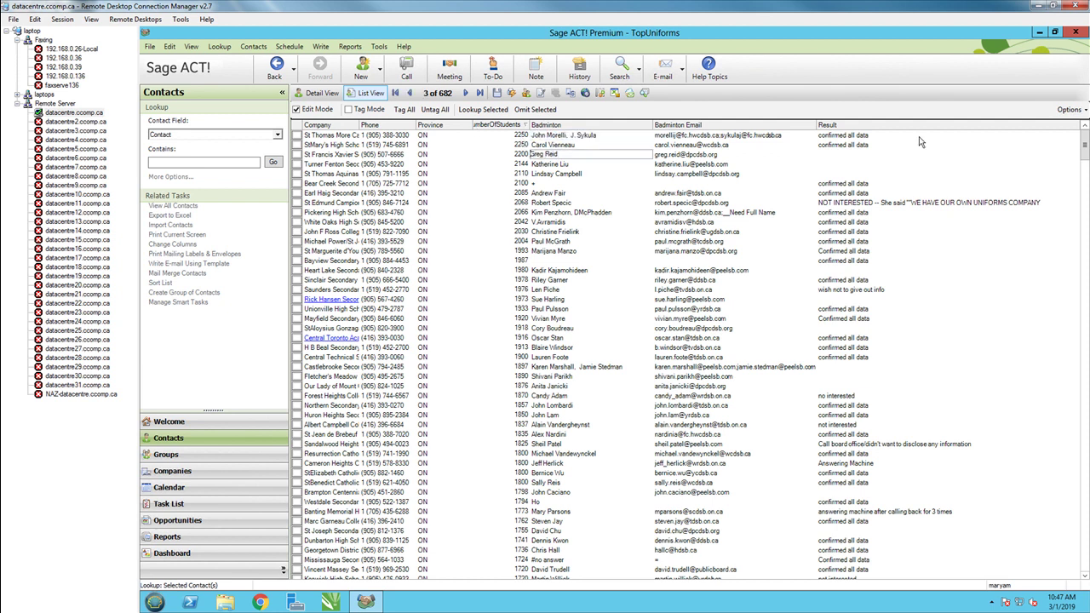
Set the Result of the second listed school to "Voice mail"
{"action": "left_click", "coordinate": [859, 136]}
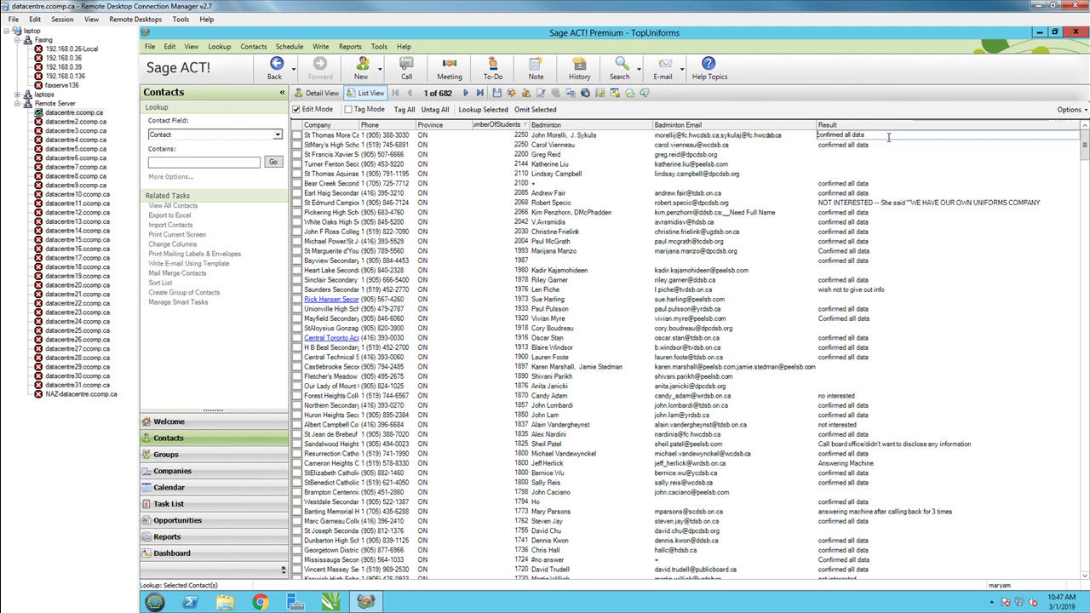
{"action": "left_click_drag", "start_coordinate": [887, 136], "coordinate": [734, 134]}
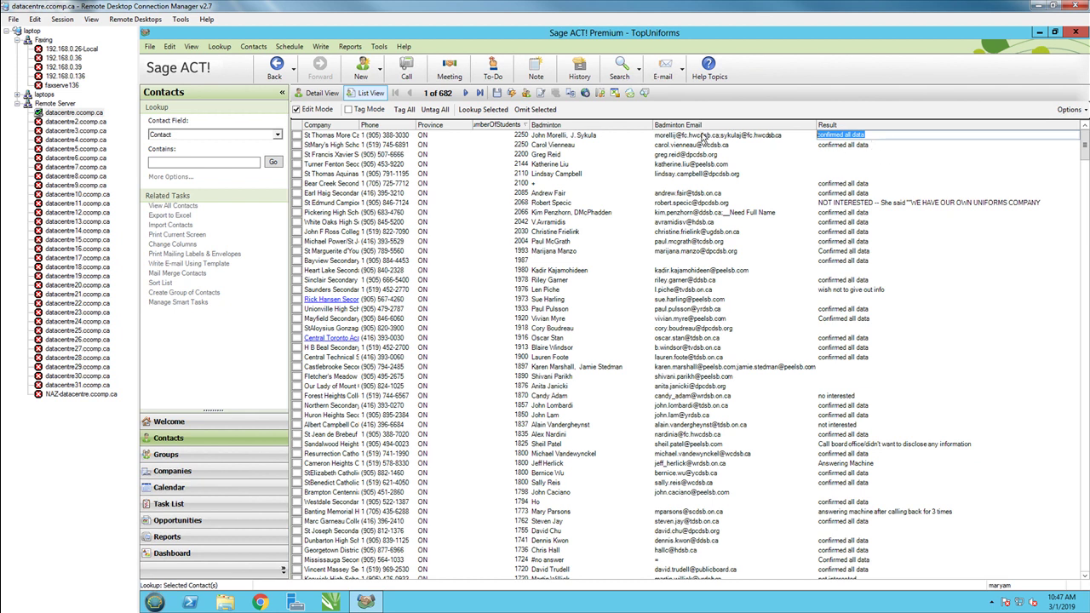
{"action": "left_click", "coordinate": [846, 146]}
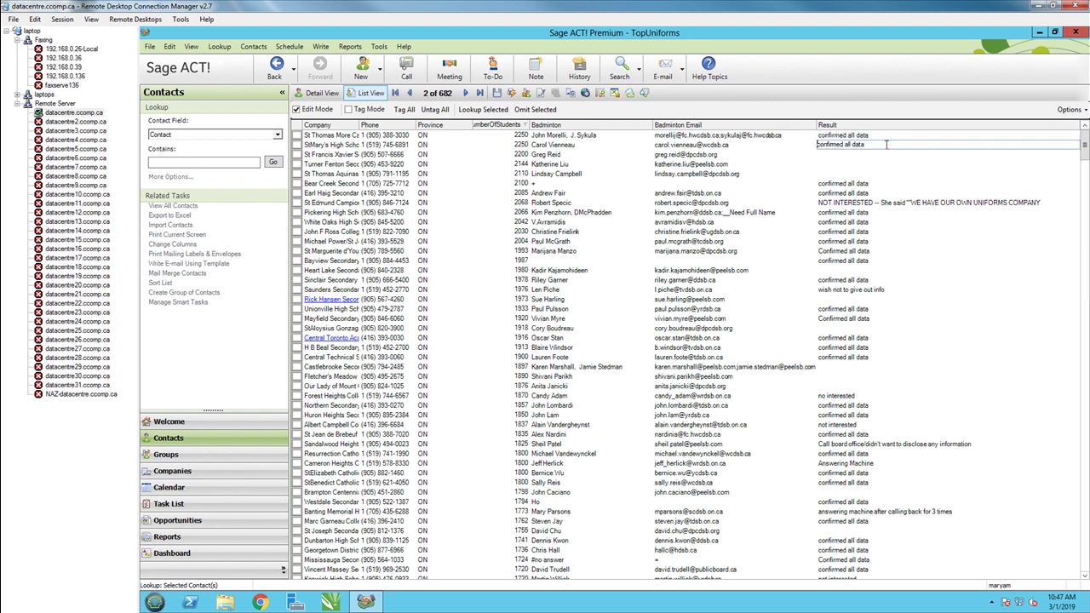
{"action": "type", "text": "Voice mail"}
{"action": "left_click", "coordinate": [832, 154]}
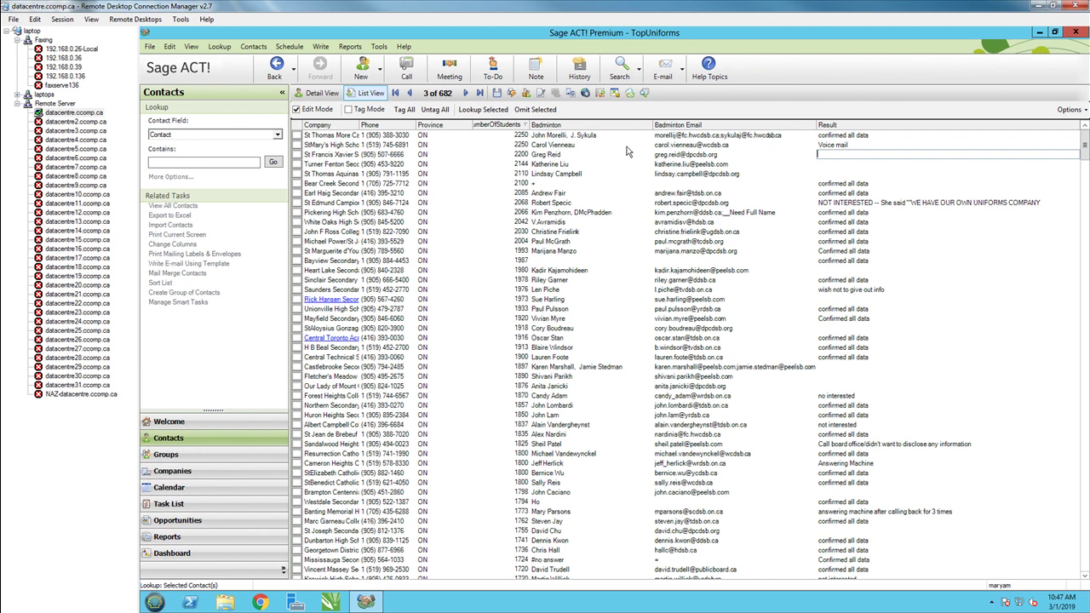
Examine the Badminton entries of the first three schools, including the first school's Badminton Email
{"action": "left_click", "coordinate": [601, 136]}
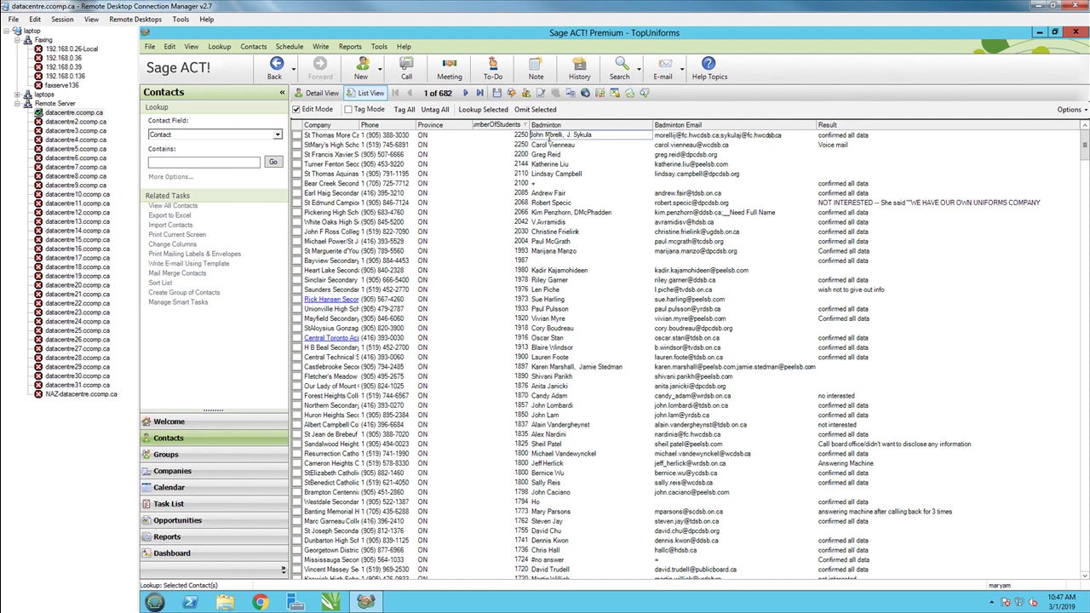
{"action": "left_click_drag", "start_coordinate": [564, 135], "coordinate": [530, 134]}
{"action": "left_click", "coordinate": [674, 134]}
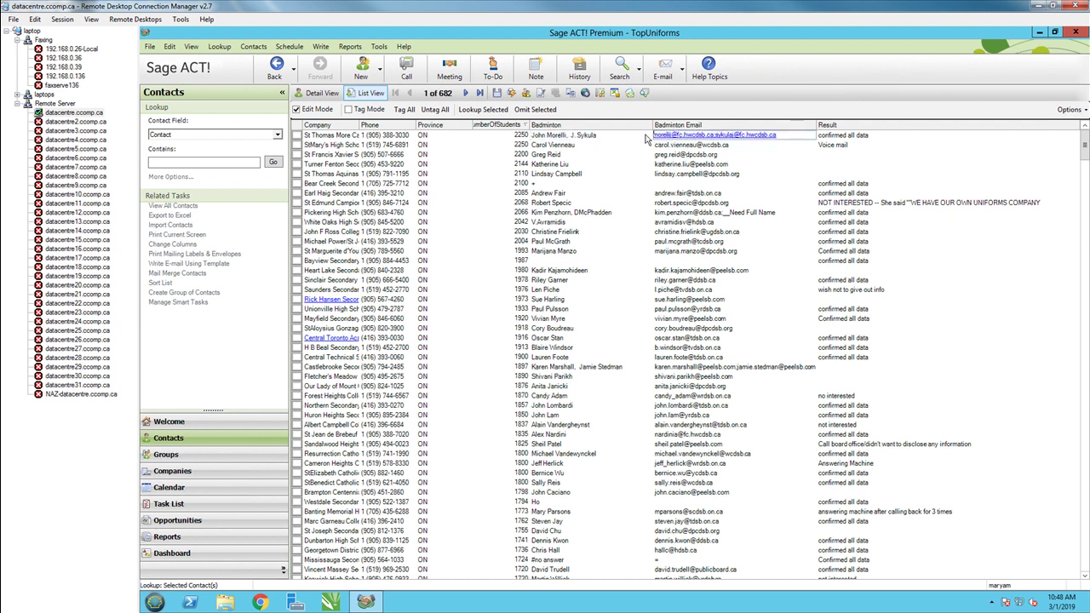
{"action": "left_click", "coordinate": [596, 145]}
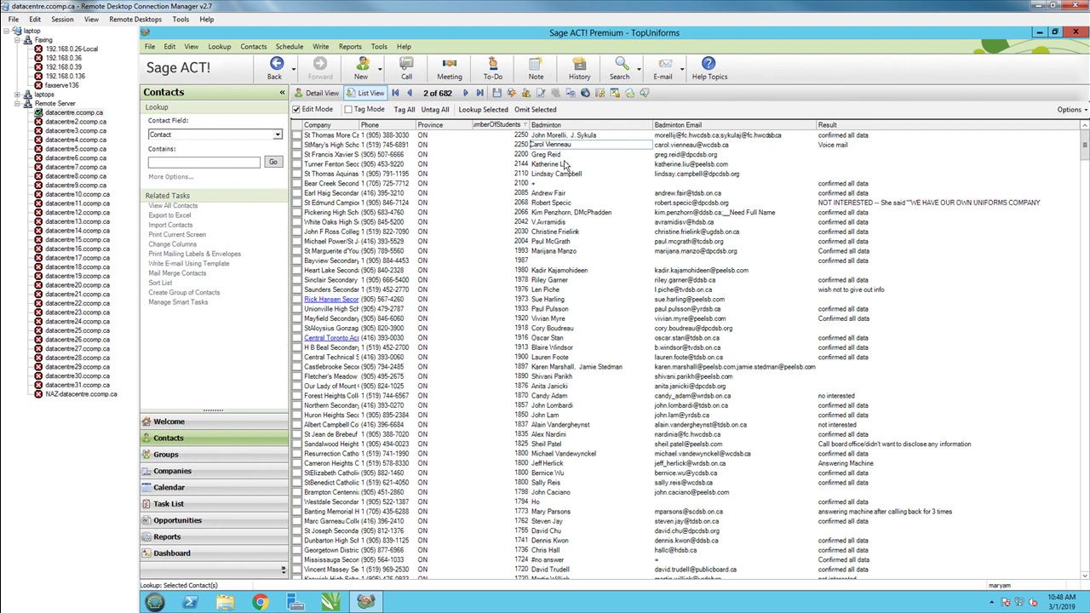
{"action": "left_click", "coordinate": [564, 154]}
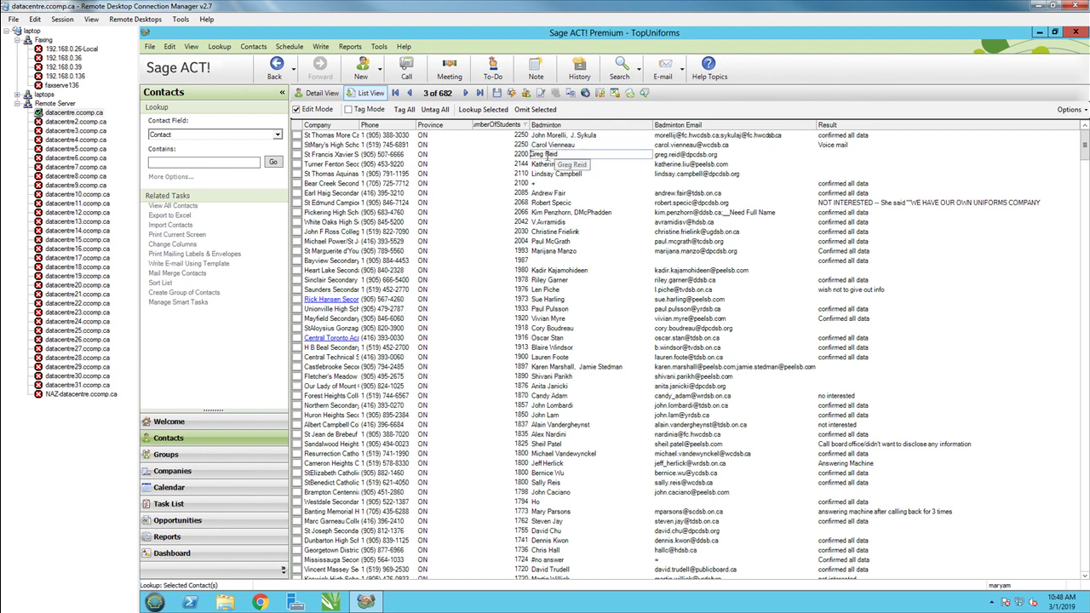
{"action": "left_click_drag", "start_coordinate": [546, 154], "coordinate": [530, 155]}
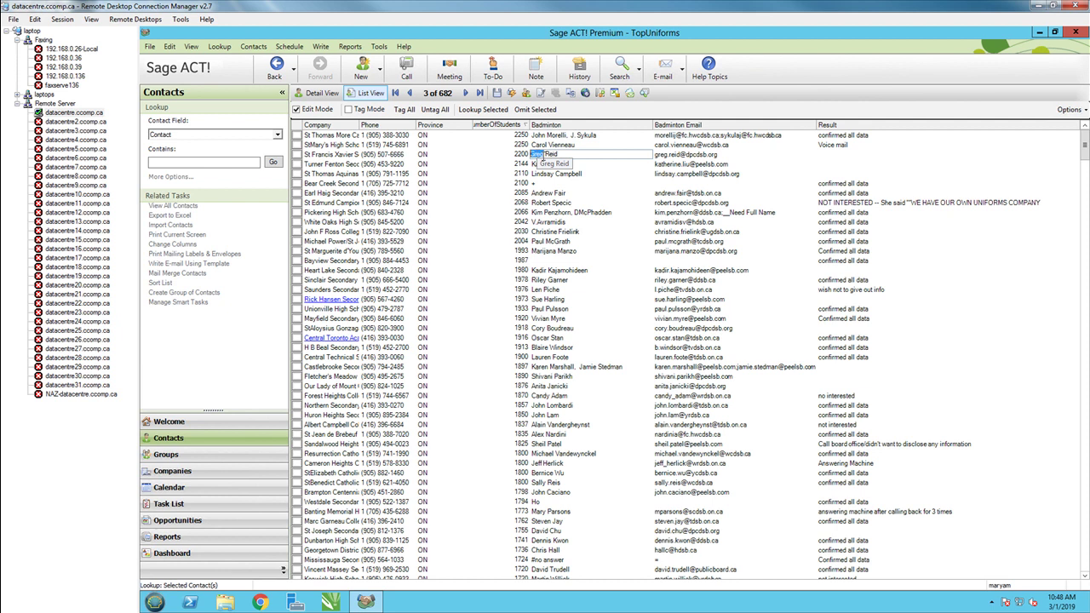
{"action": "left_click", "coordinate": [542, 155]}
{"action": "left_click_drag", "start_coordinate": [546, 155], "coordinate": [529, 155]}
{"action": "left_click", "coordinate": [568, 155]}
{"action": "double_click", "coordinate": [553, 154]}
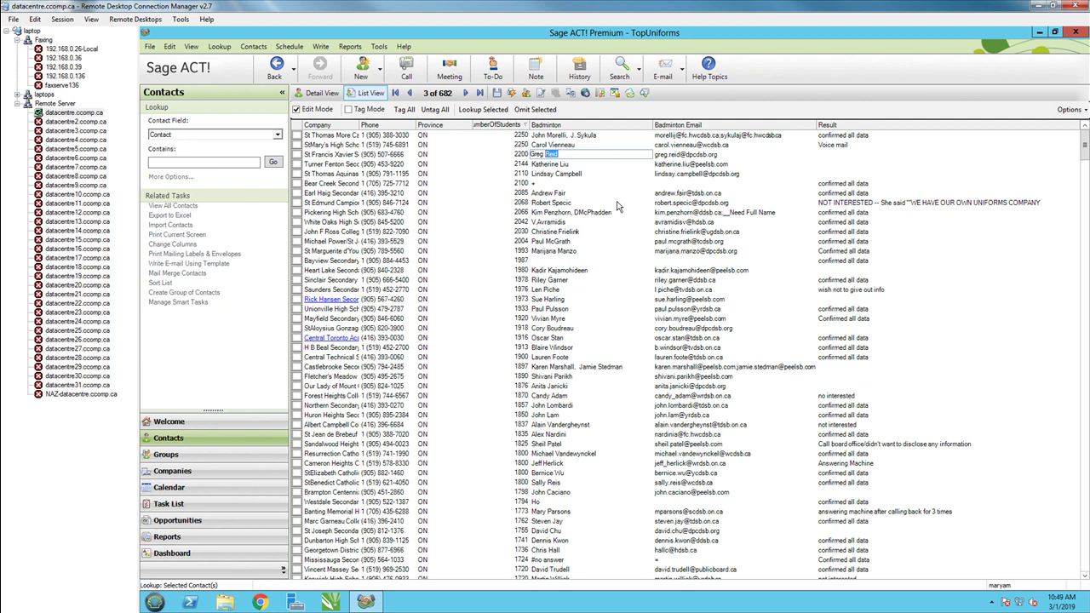
Switch Edit Mode off and on again and open the first school's phone number for editing
{"action": "left_click", "coordinate": [296, 110]}
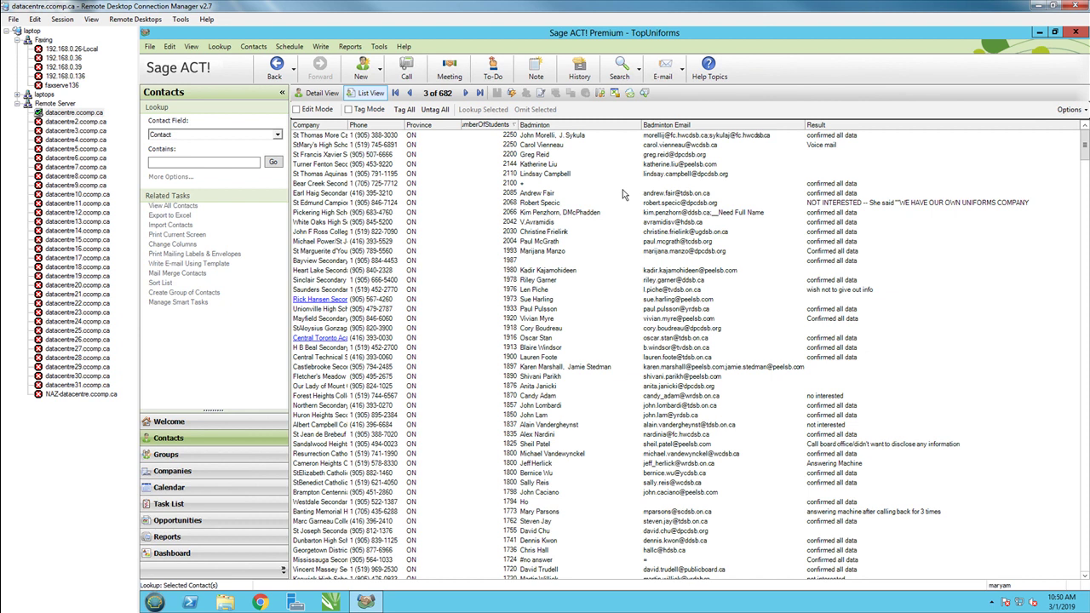
{"action": "left_click", "coordinate": [297, 110]}
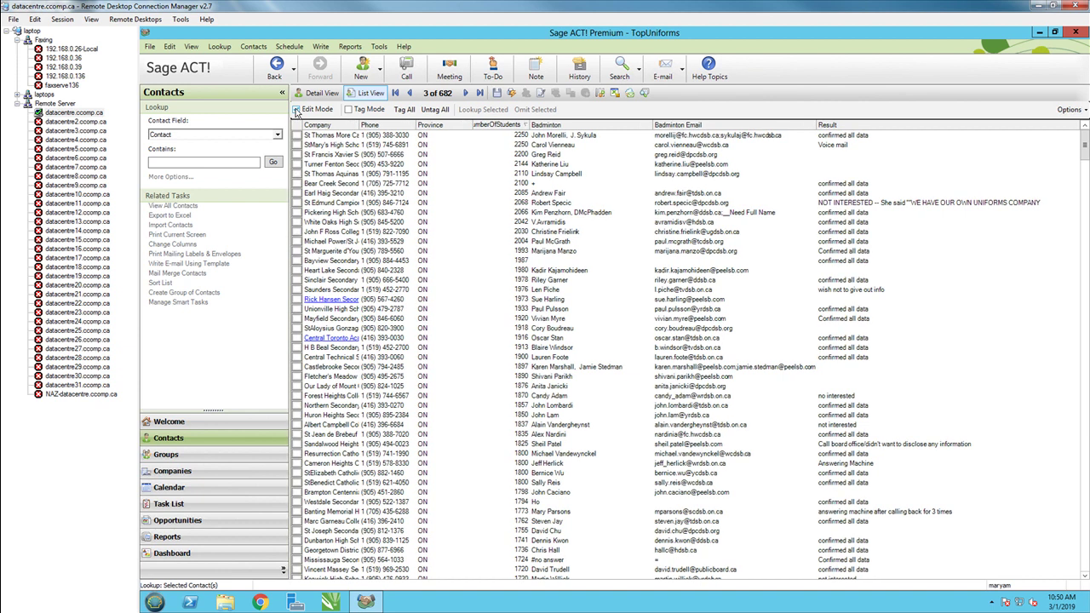
{"action": "left_click", "coordinate": [407, 137]}
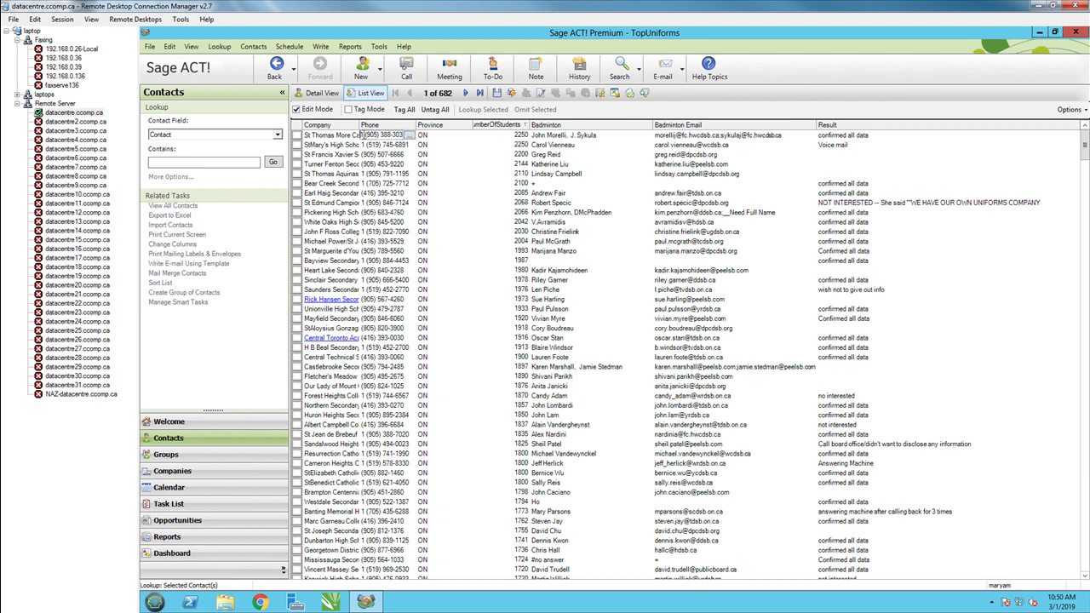
{"action": "double_click", "coordinate": [374, 134]}
Set the Result of the first listed school to "Updated"
{"action": "left_click", "coordinate": [885, 135]}
{"action": "left_click_drag", "start_coordinate": [885, 134], "coordinate": [806, 136]}
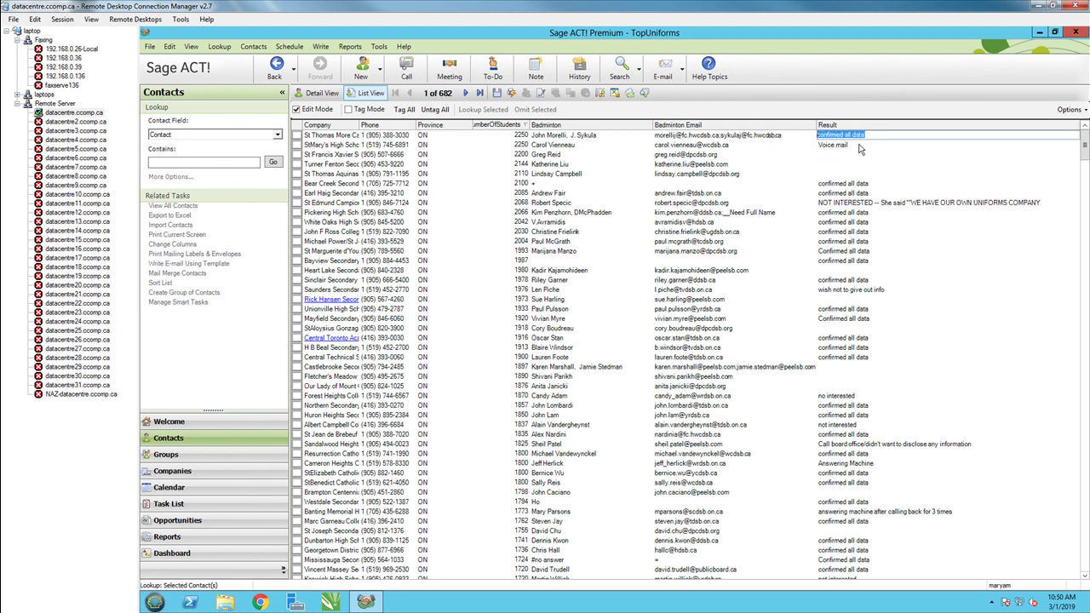
{"action": "left_click", "coordinate": [603, 136]}
{"action": "left_click_drag", "start_coordinate": [597, 134], "coordinate": [452, 135]}
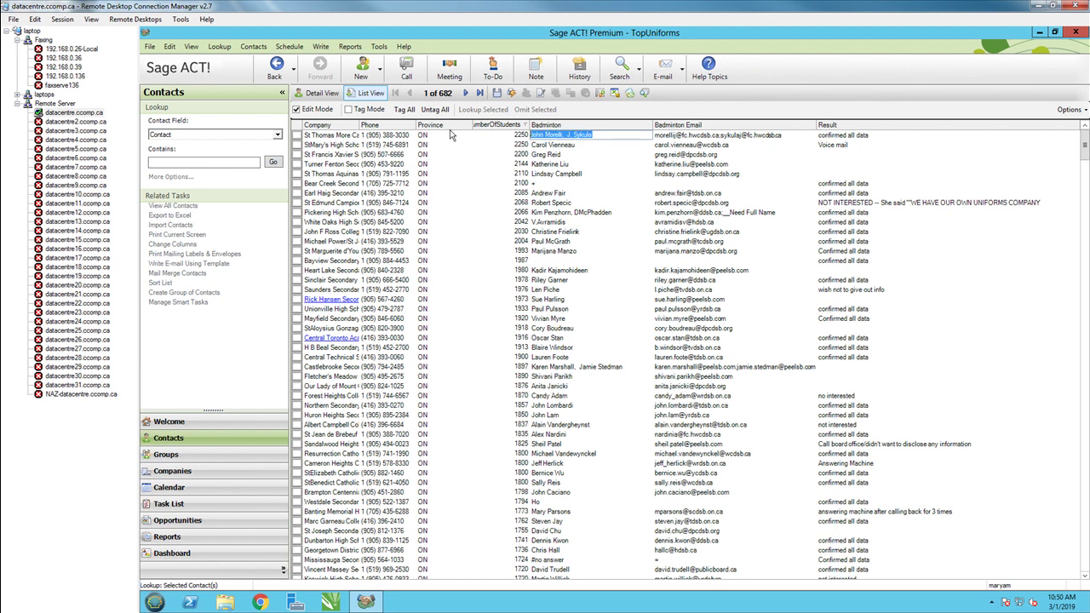
{"action": "left_click", "coordinate": [877, 136]}
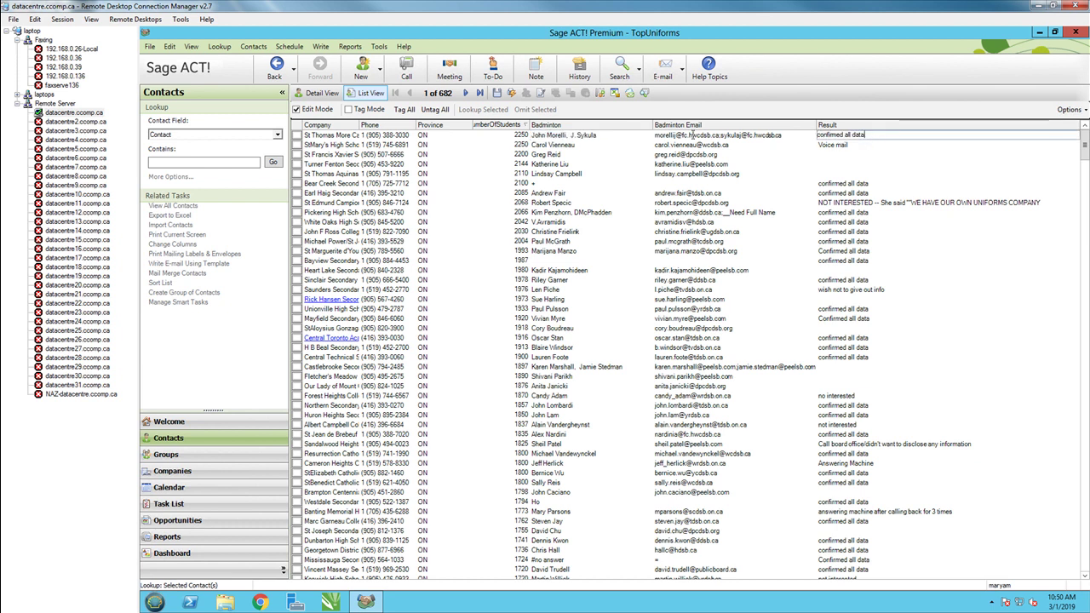
{"action": "type", "text": "Updated"}
{"action": "left_click", "coordinate": [856, 144]}
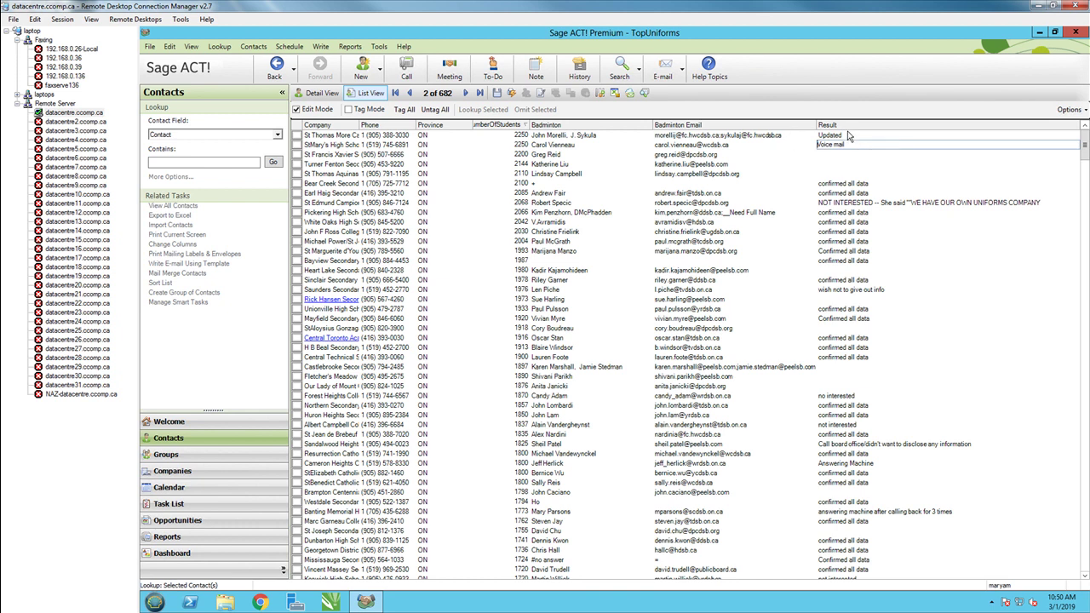
Check the Badminton and Result entries of the topmost schools and turn off Edit Mode for the list
{"action": "left_click", "coordinate": [839, 184]}
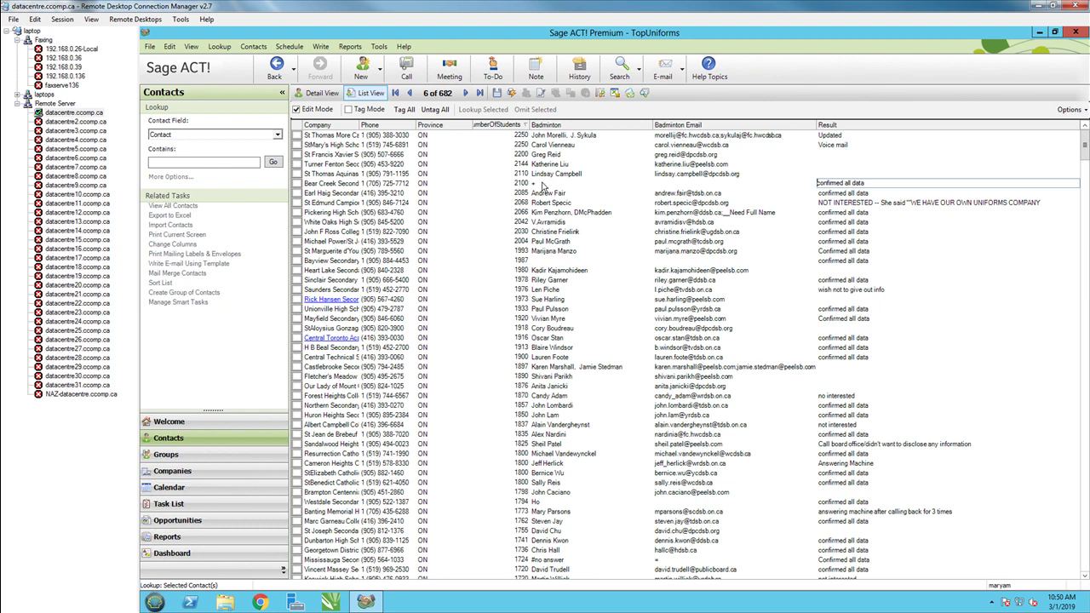
{"action": "left_click", "coordinate": [840, 136]}
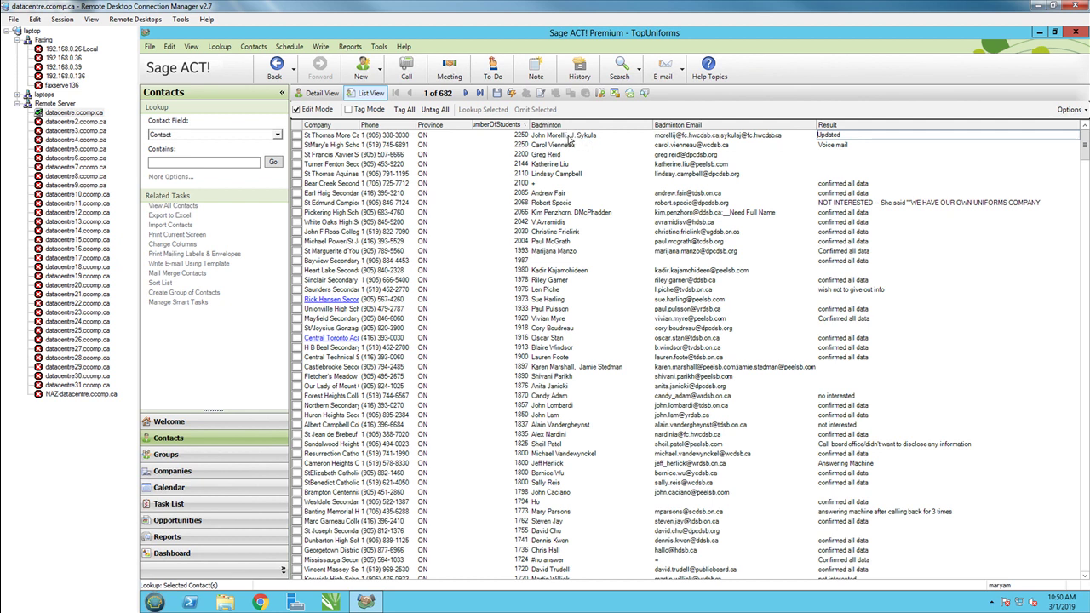
{"action": "left_click", "coordinate": [540, 136]}
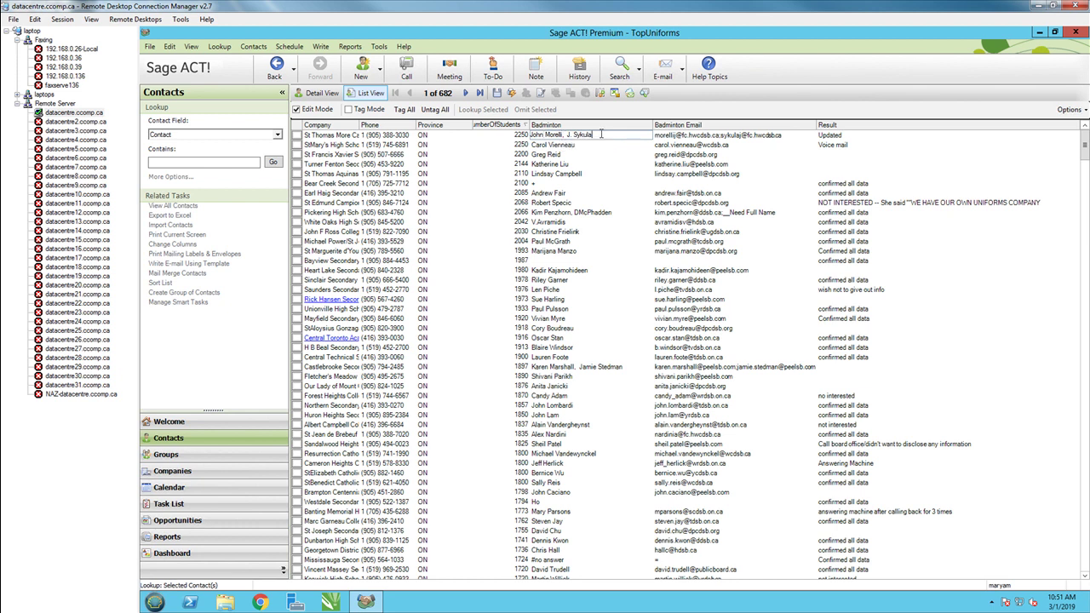
{"action": "left_click", "coordinate": [839, 145]}
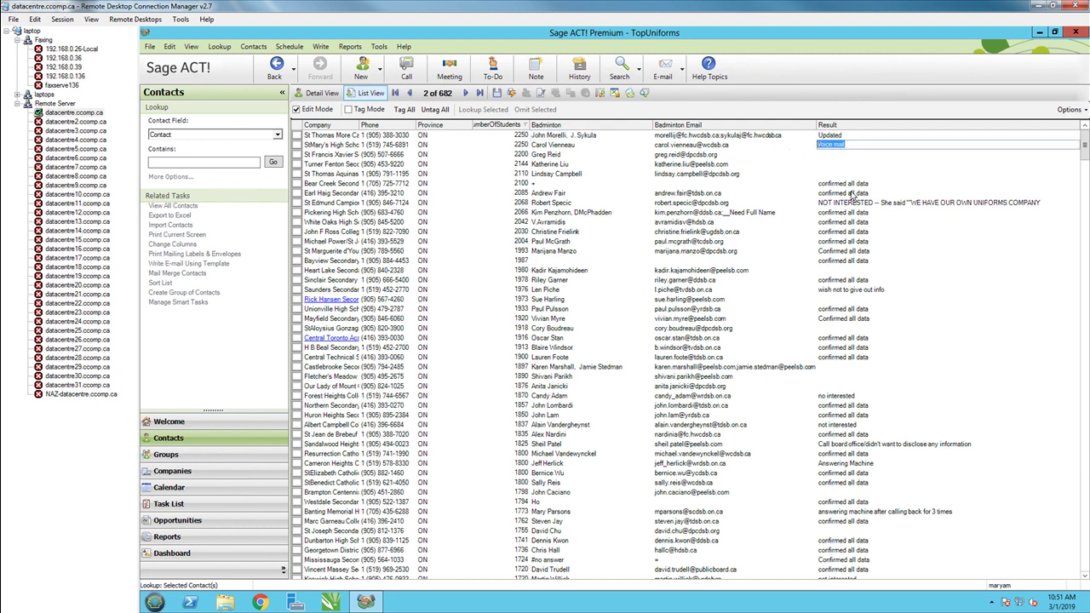
{"action": "left_click", "coordinate": [832, 155]}
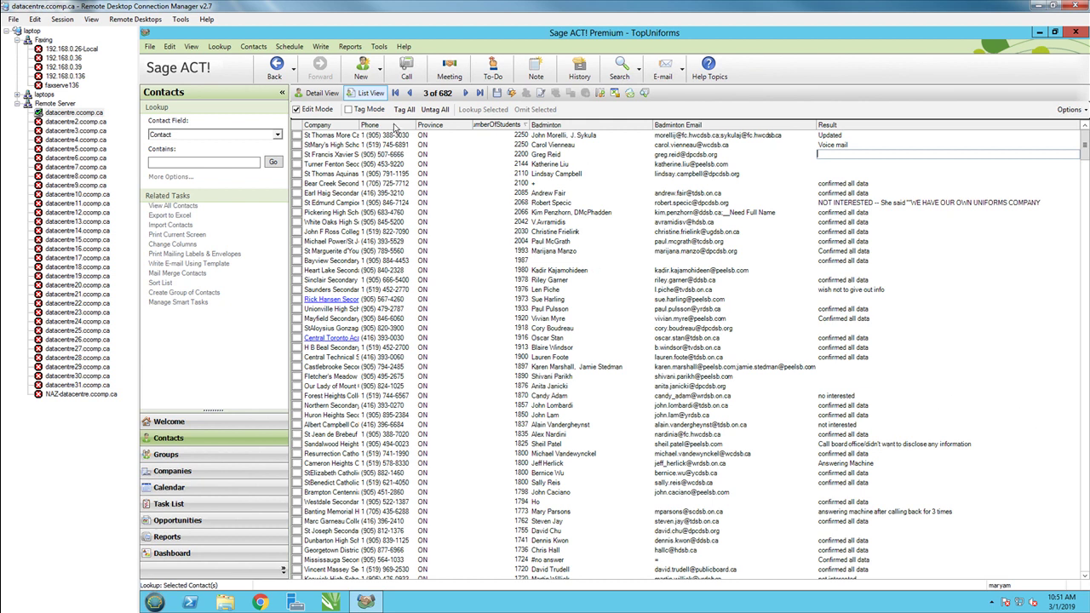
{"action": "left_click", "coordinate": [320, 111]}
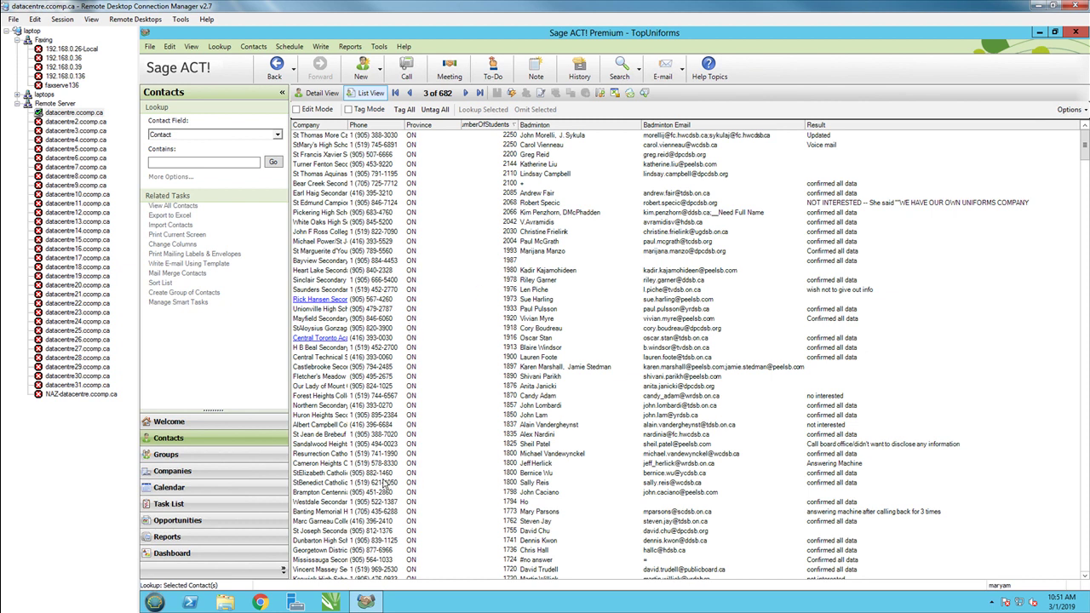
Return to the groups and expand All Schools in CANADA, All Schools - 2017 and its HS group
{"action": "left_click", "coordinate": [166, 456]}
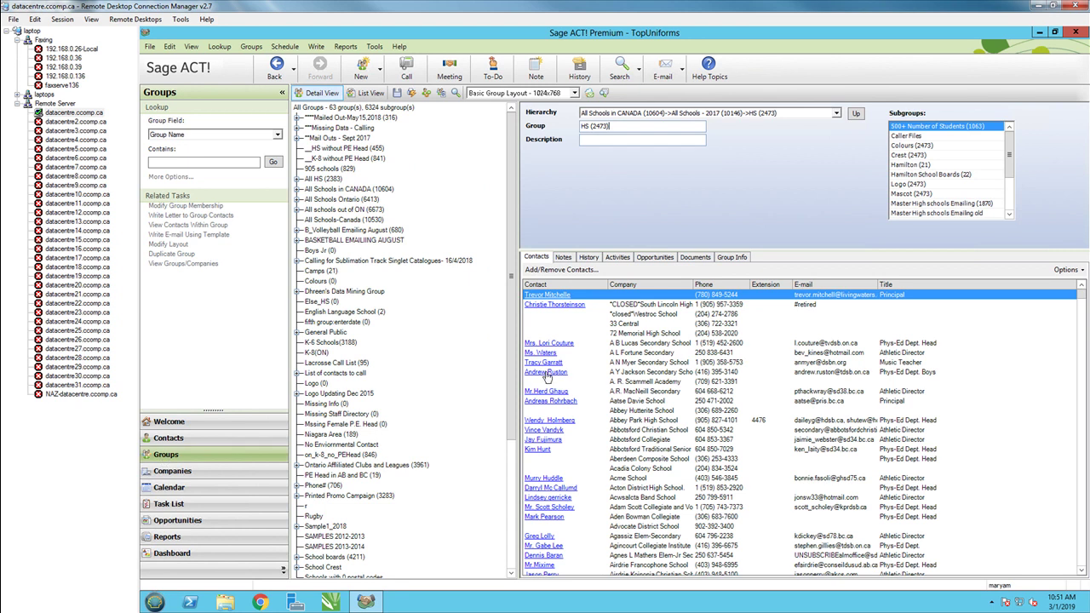
{"action": "double_click", "coordinate": [350, 189]}
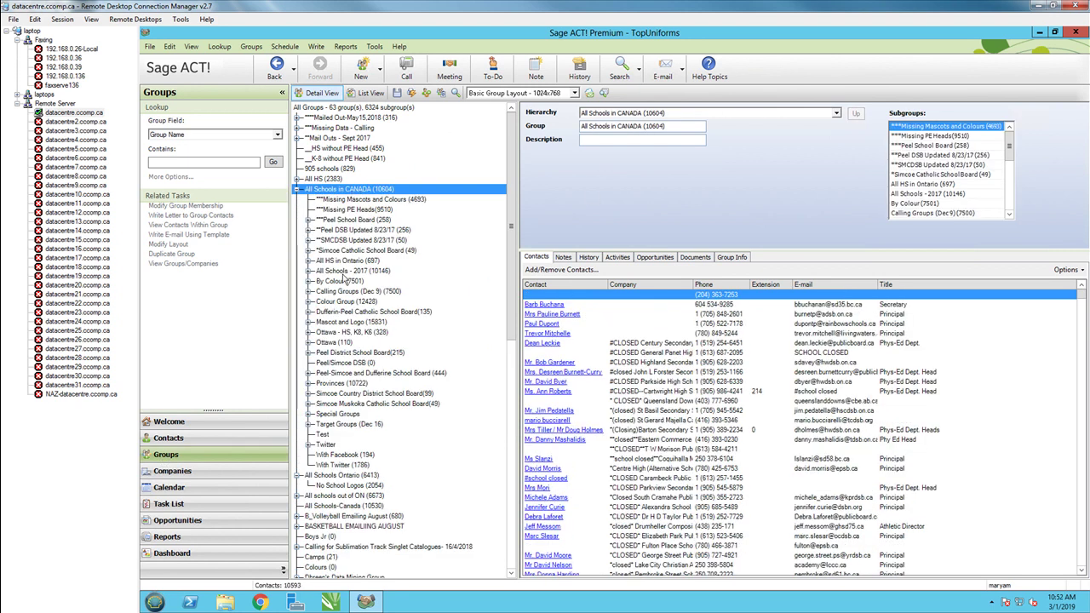
{"action": "double_click", "coordinate": [333, 272]}
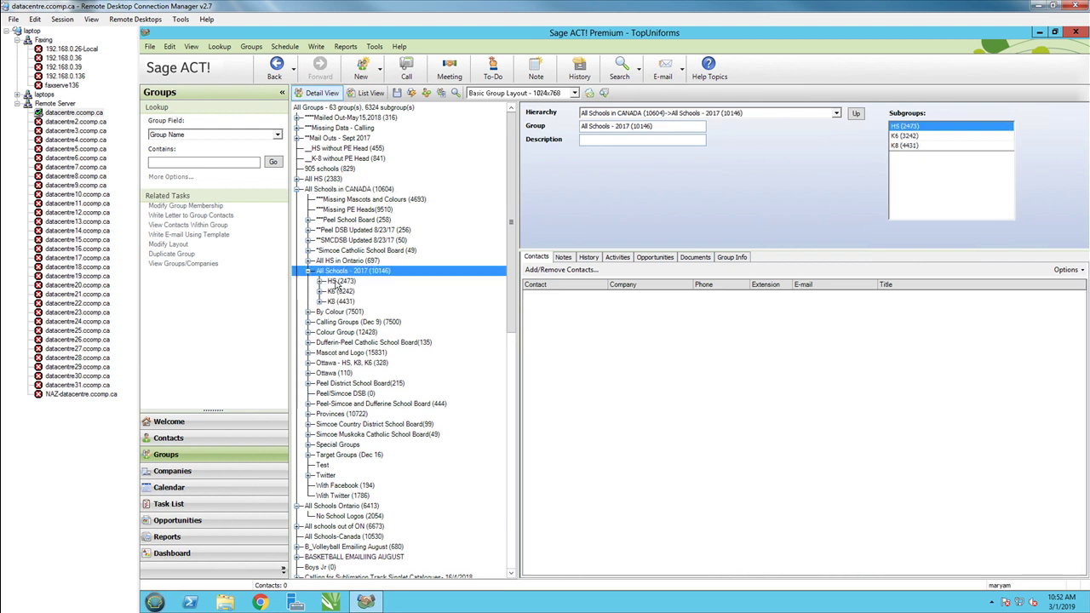
{"action": "double_click", "coordinate": [338, 282]}
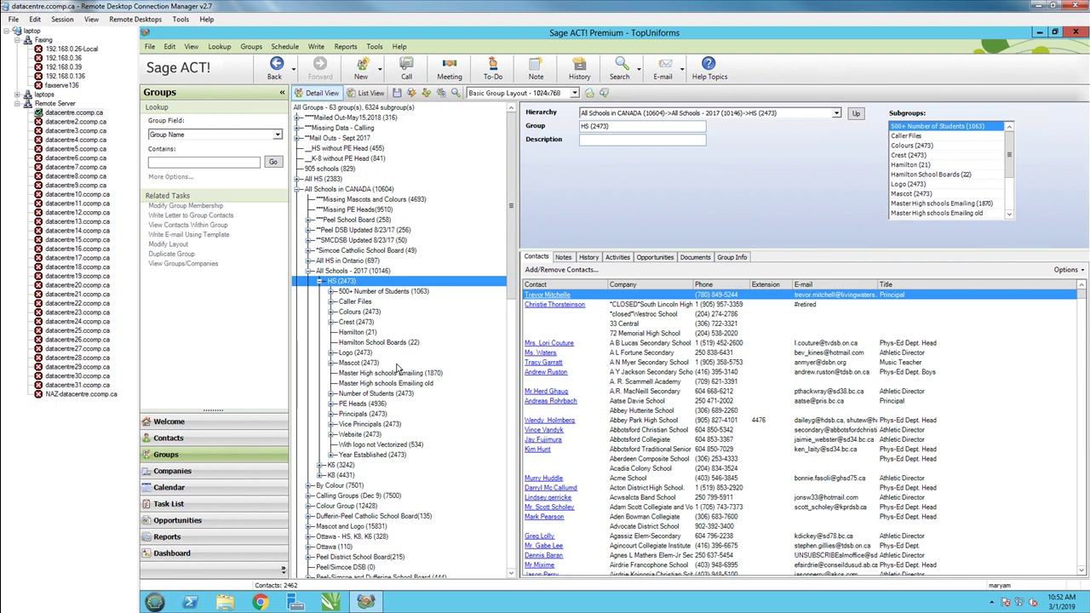
Create a subgroup named Provinces under the HS group of All Schools - 2017, accepting the duplicate record
{"action": "right_click", "coordinate": [348, 288]}
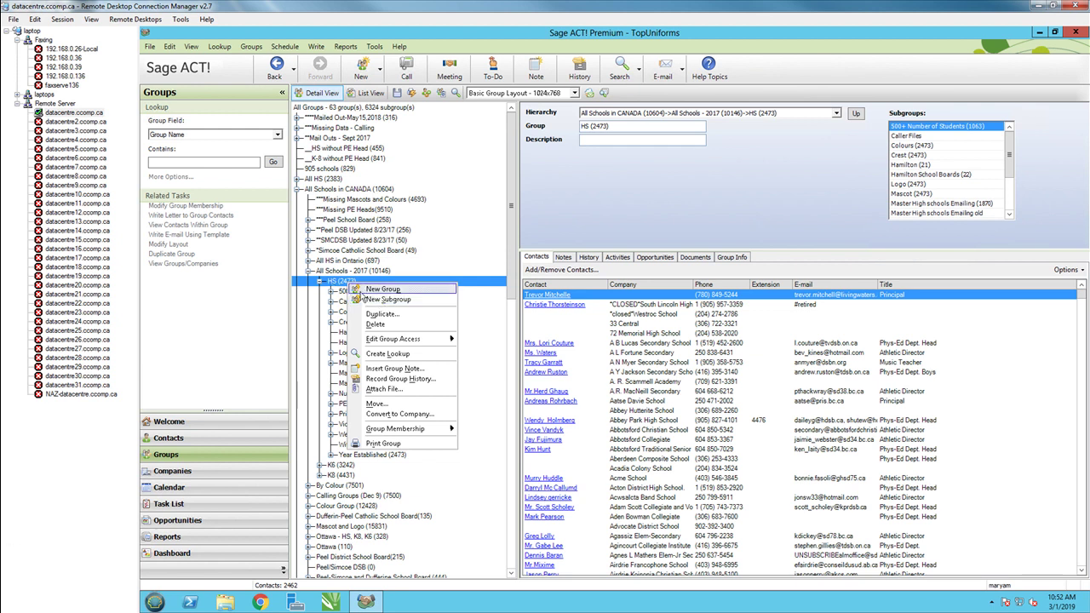
{"action": "left_click", "coordinate": [376, 300]}
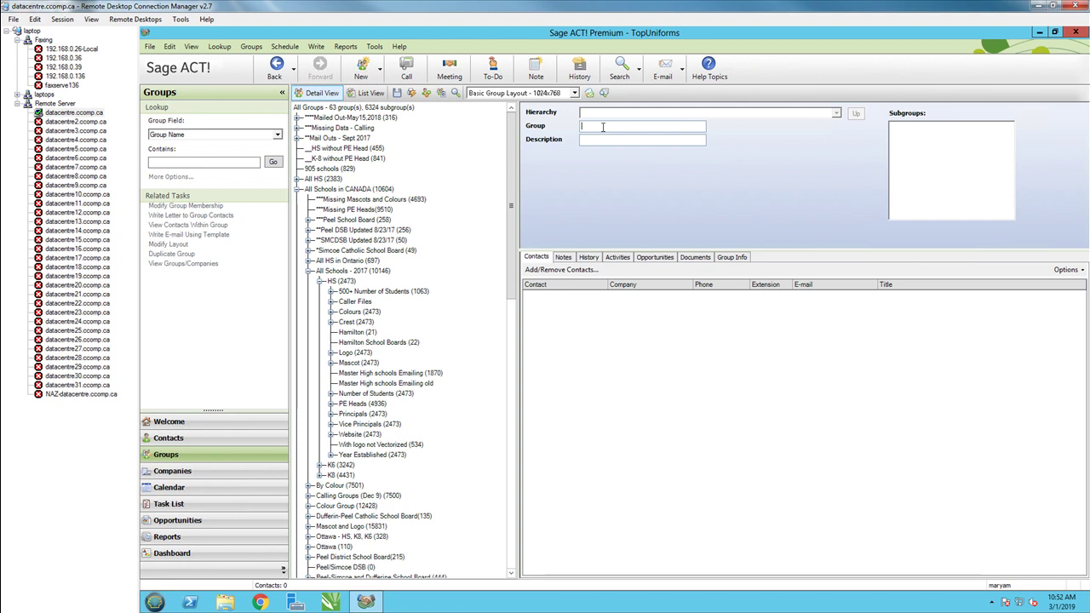
{"action": "type", "text": "Provinces"}
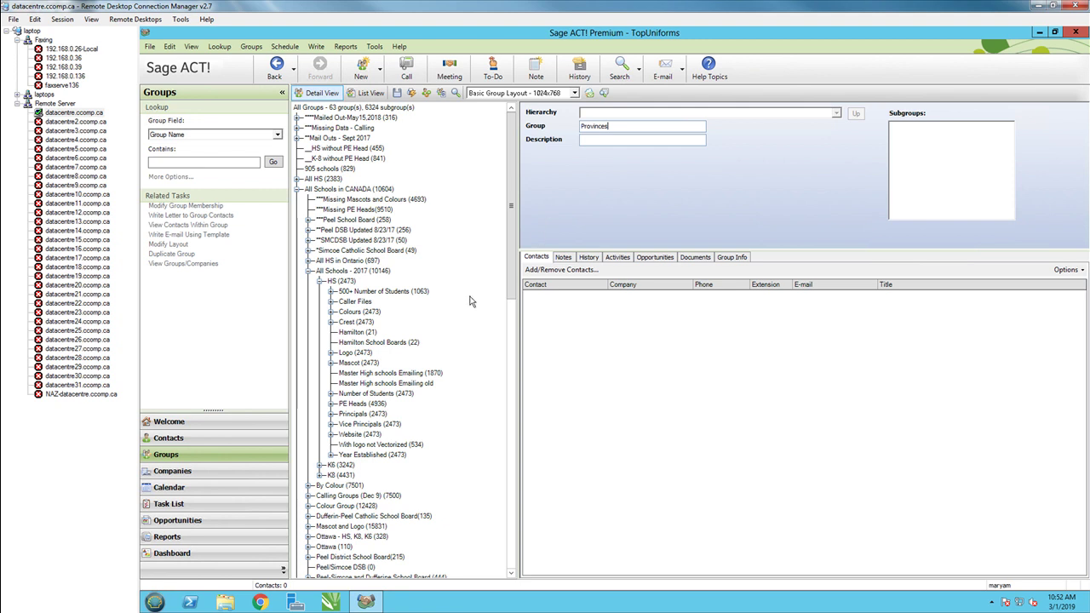
{"action": "key", "text": "Return"}
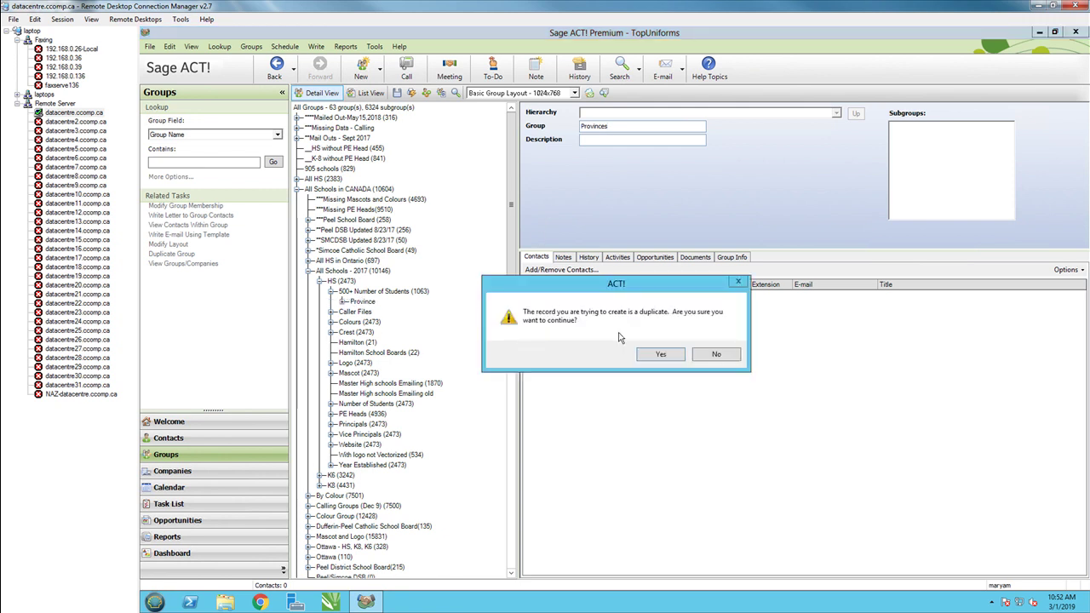
{"action": "left_click", "coordinate": [649, 356]}
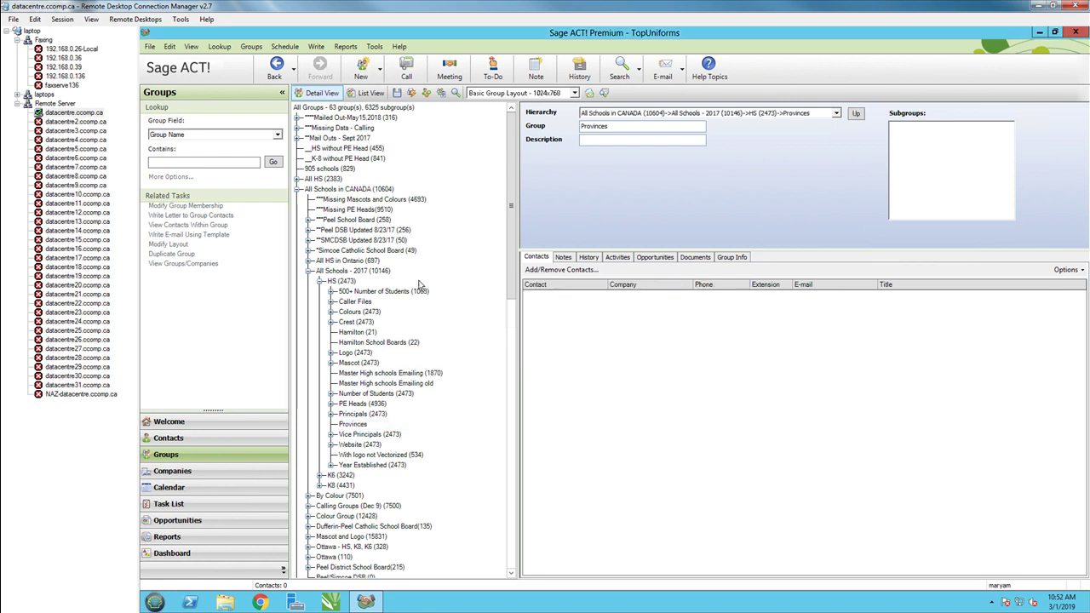
Add a subgroup named ON under HS > Provinces, accepting the duplicate record
{"action": "left_click", "coordinate": [349, 424]}
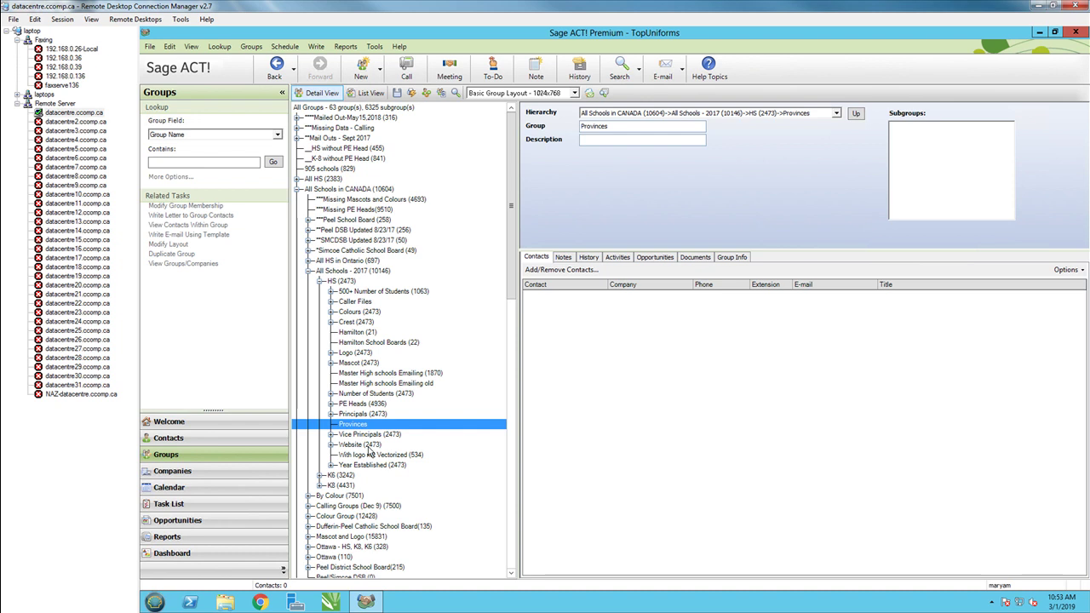
{"action": "right_click", "coordinate": [364, 426]}
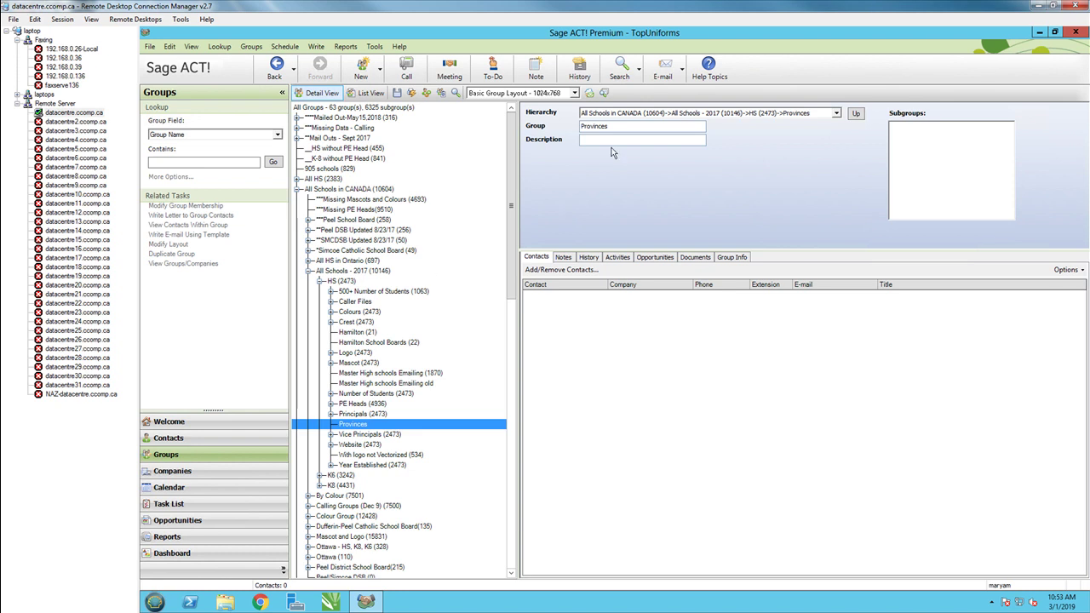
{"action": "key", "text": "Insert"}
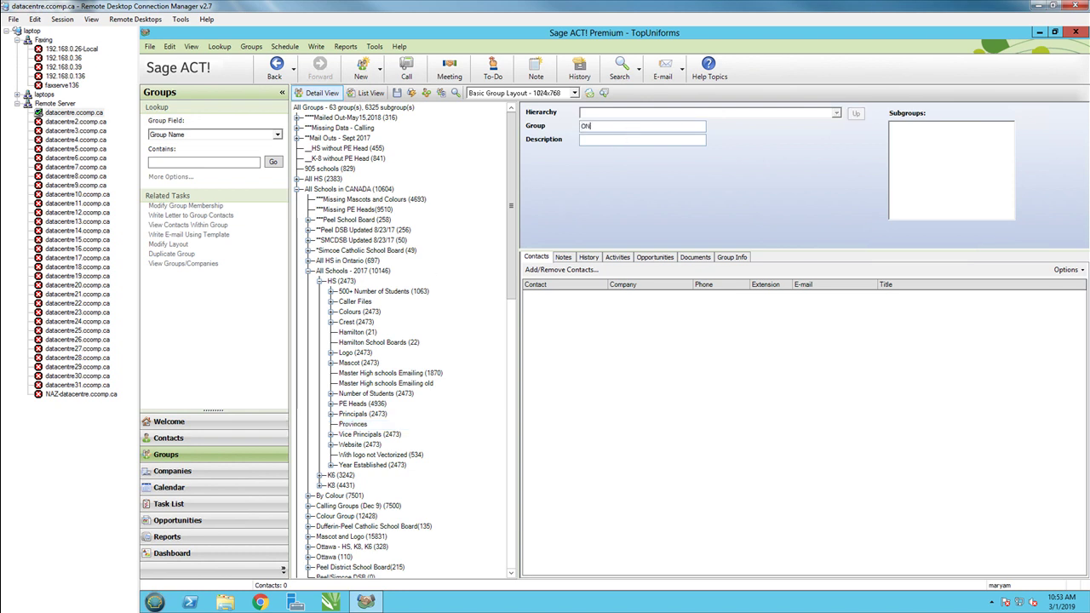
{"action": "left_click", "coordinate": [445, 416]}
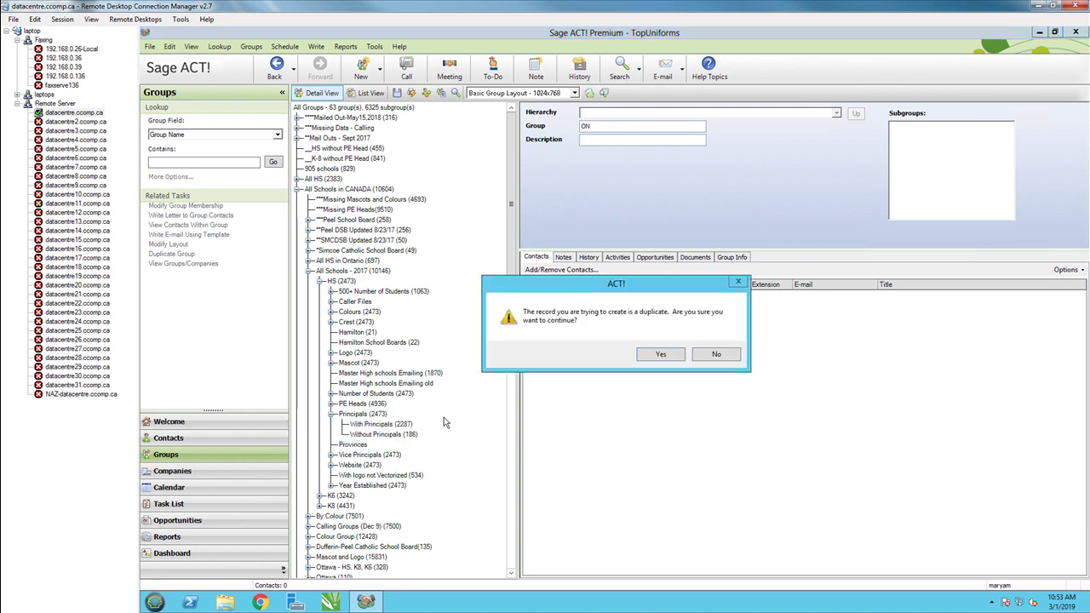
{"action": "left_click", "coordinate": [660, 354]}
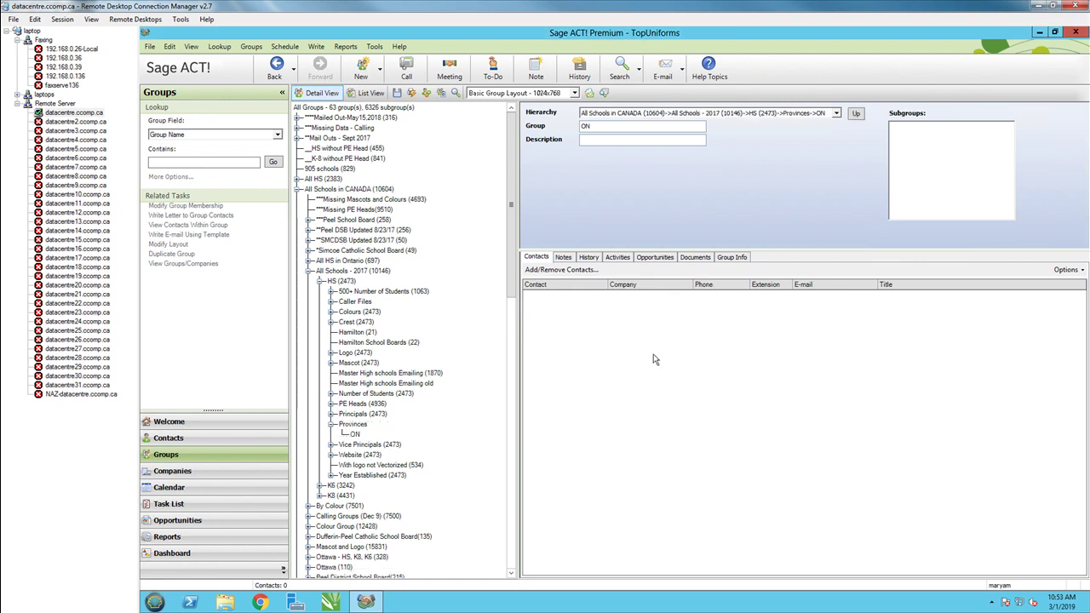
Check the HS group's tree and look at its Provinces subgroup and the ON entry inside it
{"action": "double_click", "coordinate": [333, 283]}
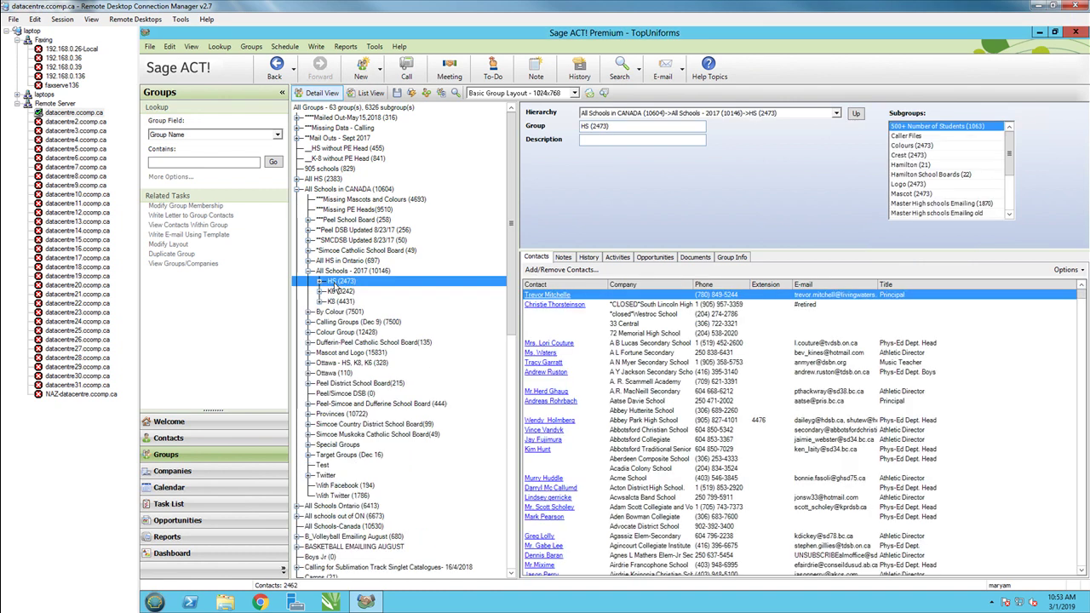
{"action": "left_click", "coordinate": [321, 282]}
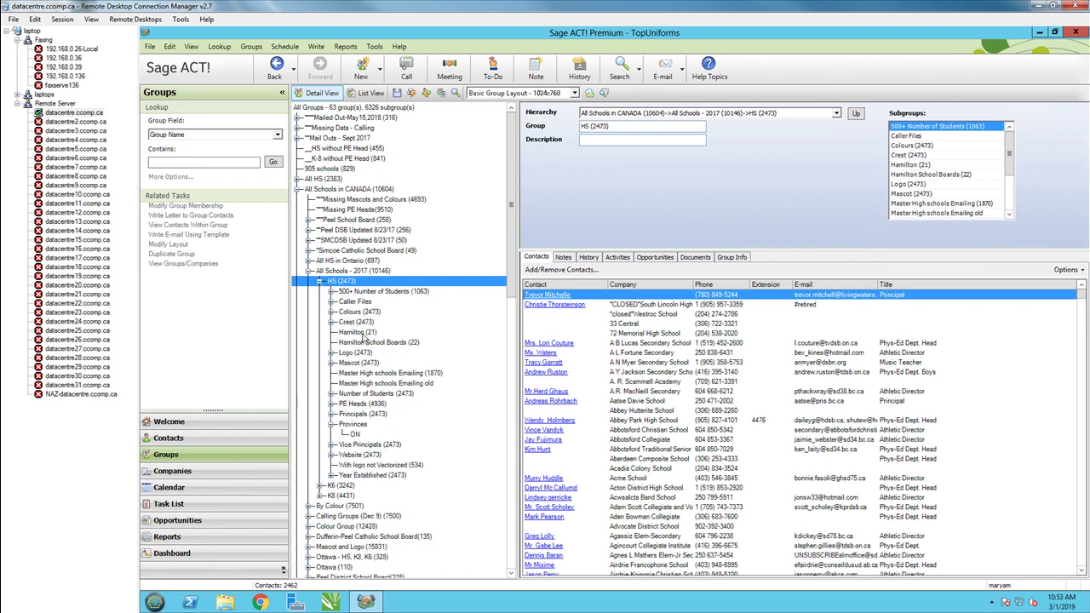
{"action": "left_click", "coordinate": [355, 429]}
{"action": "left_click", "coordinate": [331, 425]}
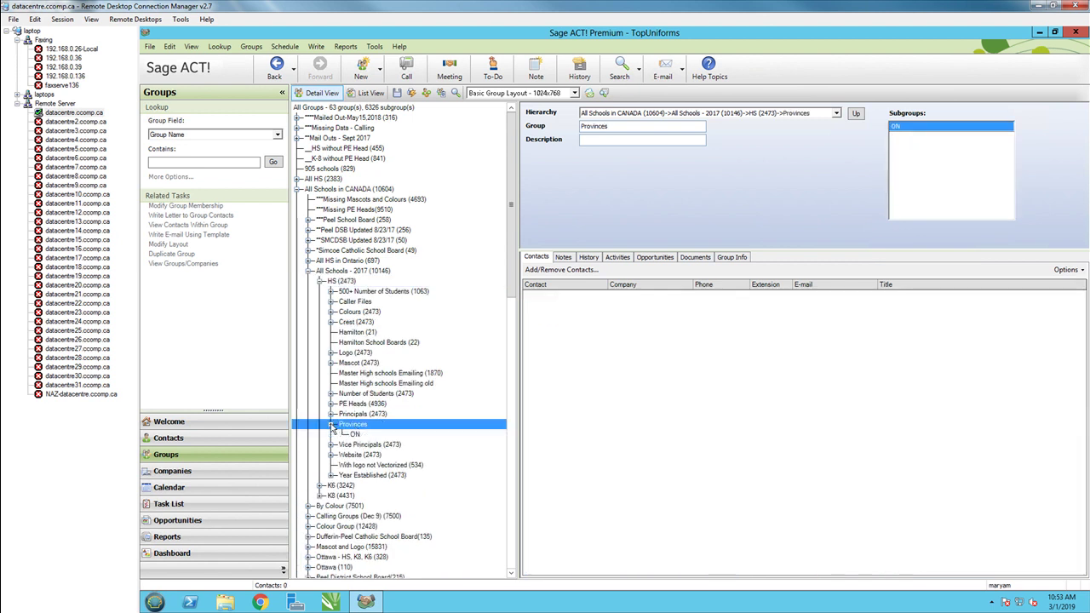
{"action": "left_click", "coordinate": [355, 435]}
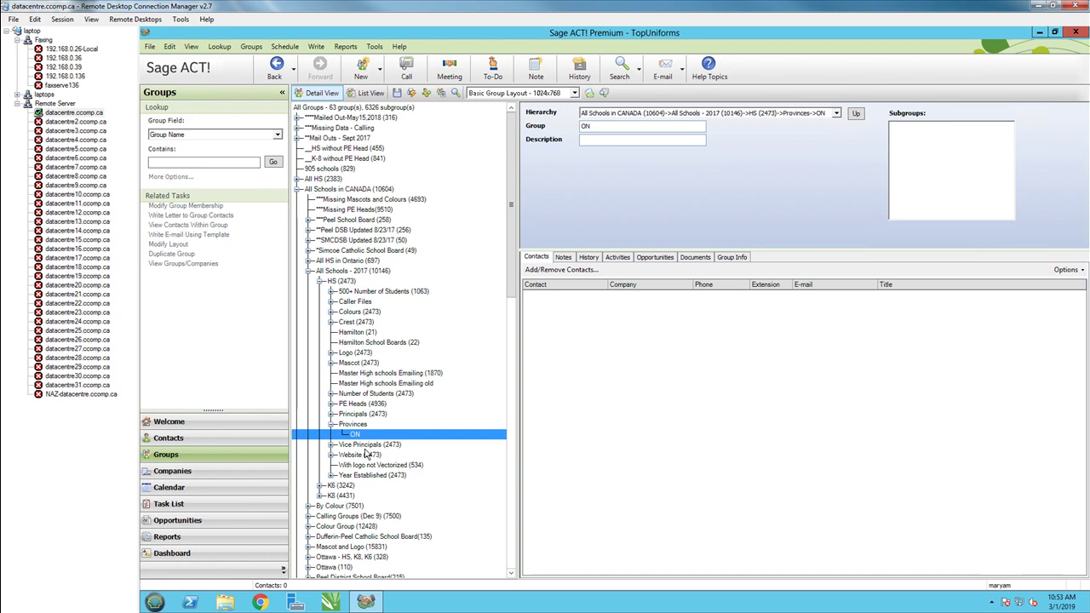
Add a subgroup named BC under HS > Provinces, accepting the duplicate record
{"action": "double_click", "coordinate": [356, 425]}
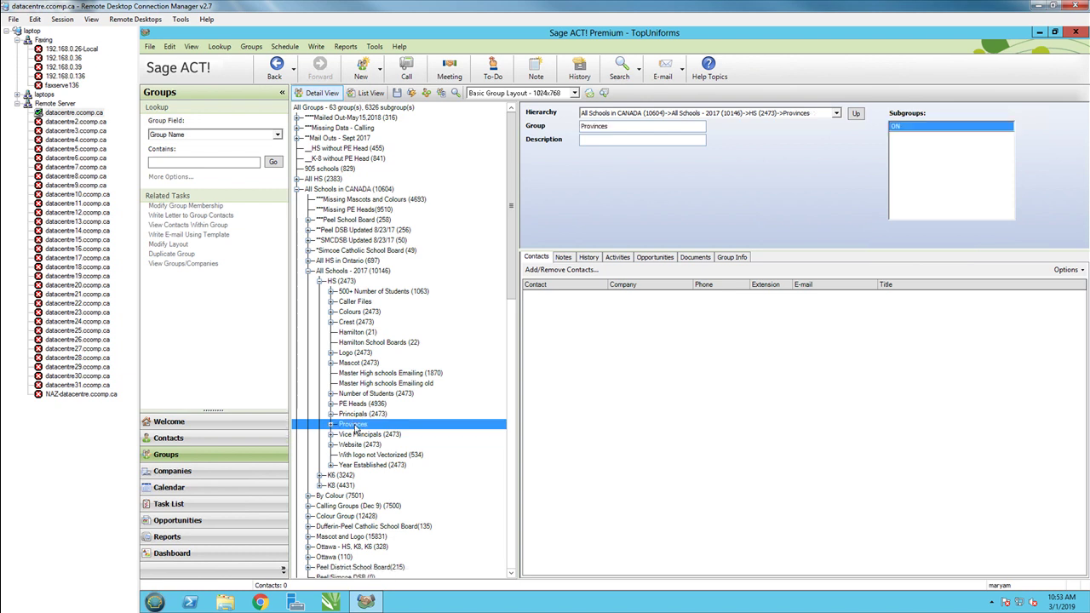
{"action": "right_click", "coordinate": [356, 430]}
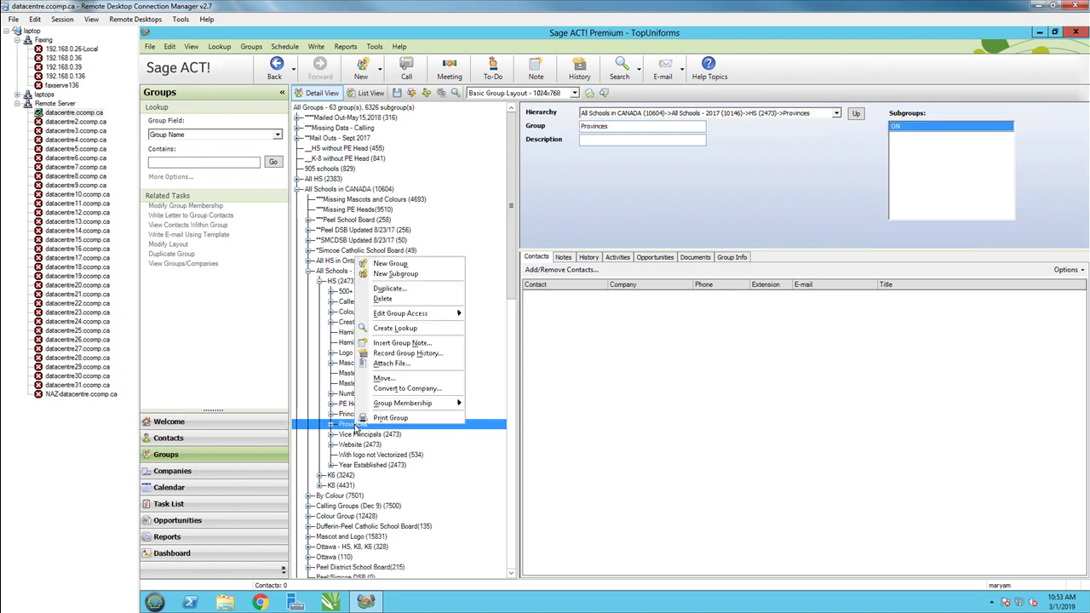
{"action": "left_click", "coordinate": [406, 276]}
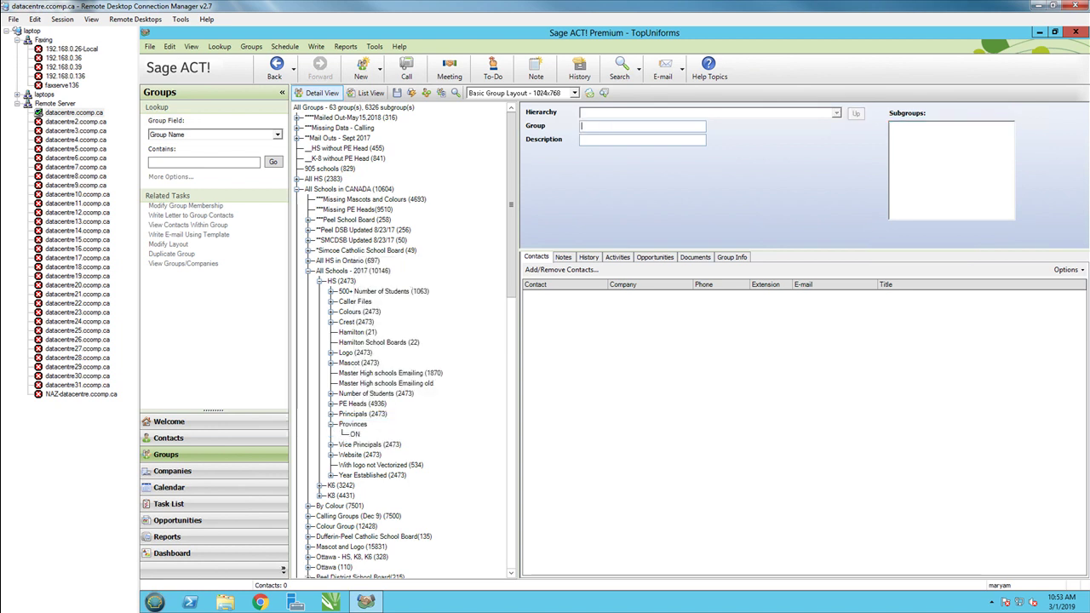
{"action": "left_click", "coordinate": [432, 433]}
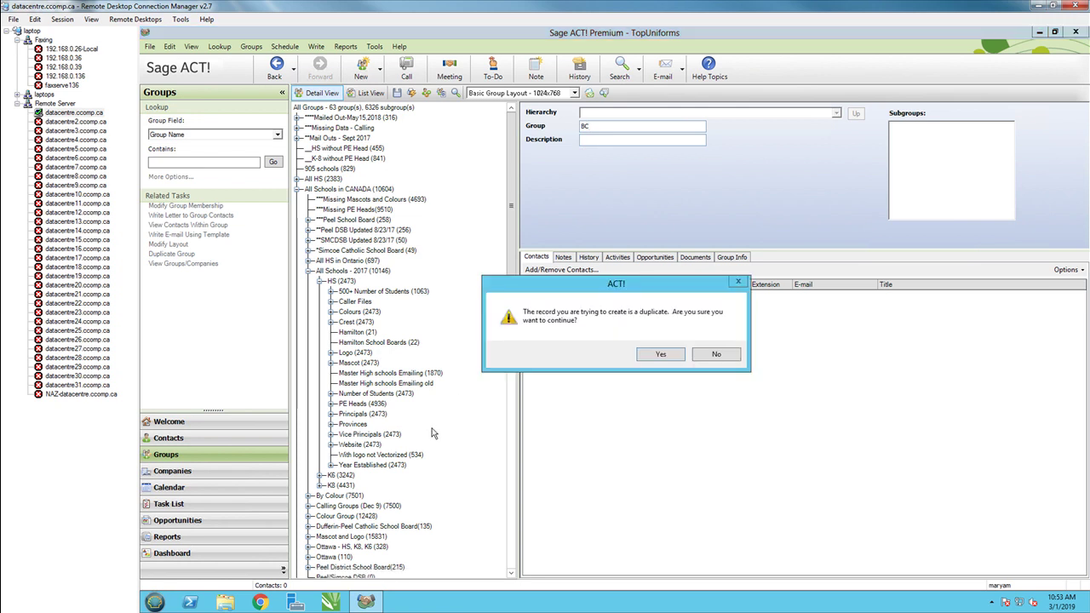
{"action": "left_click", "coordinate": [665, 357]}
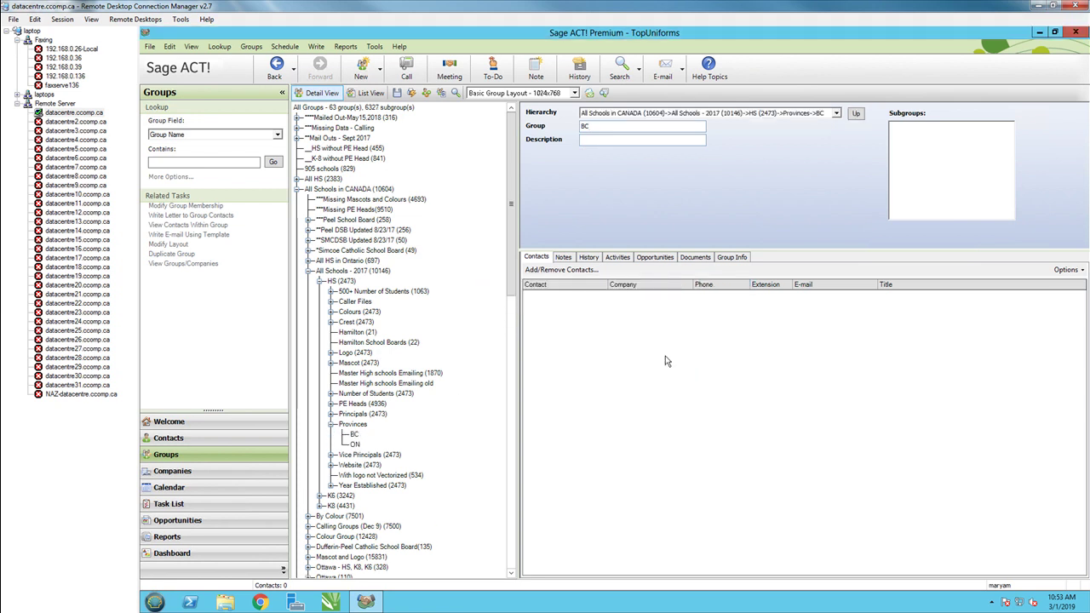
Add a subgroup named AB under HS > Provinces, accepting the duplicate record
{"action": "right_click", "coordinate": [356, 424]}
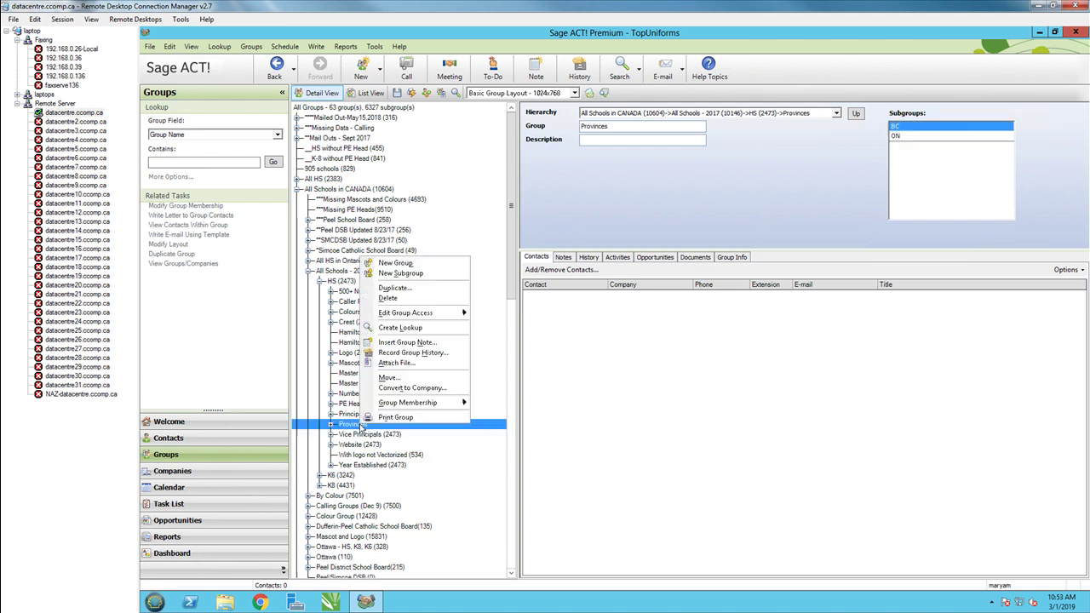
{"action": "left_click", "coordinate": [424, 274]}
{"action": "type", "text": "AB"}
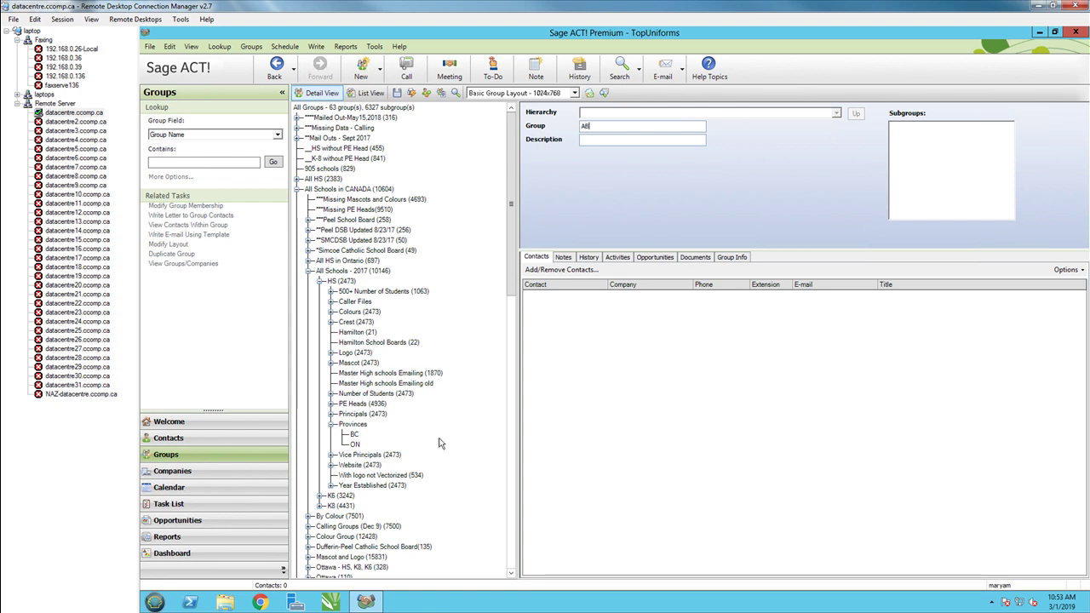
{"action": "key", "text": "Return"}
{"action": "left_click", "coordinate": [661, 354]}
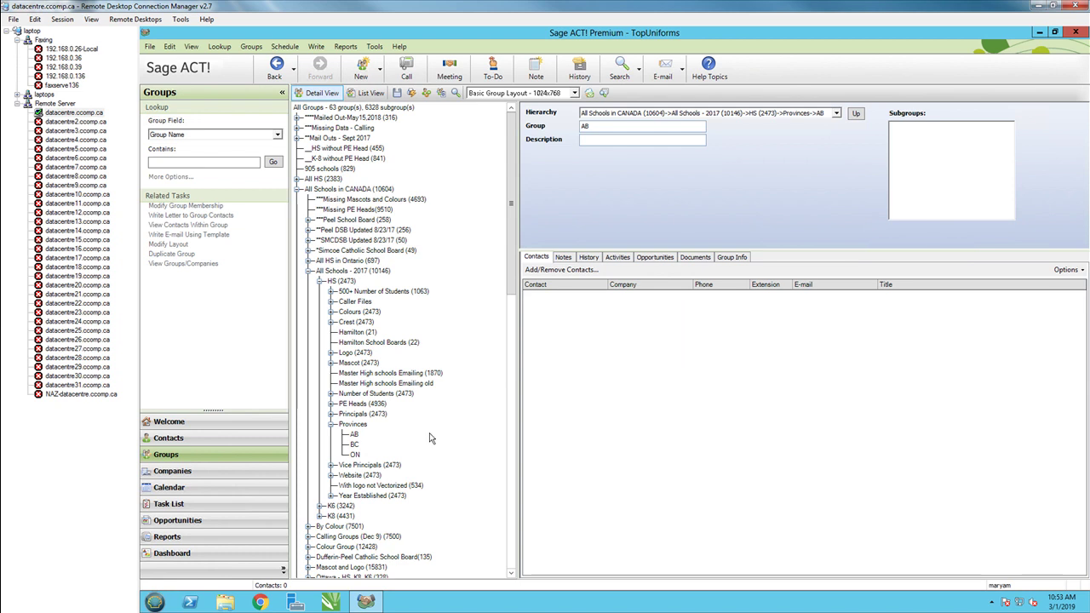
Add a subgroup named MB under HS > Provinces, accepting the duplicate record
{"action": "right_click", "coordinate": [358, 429]}
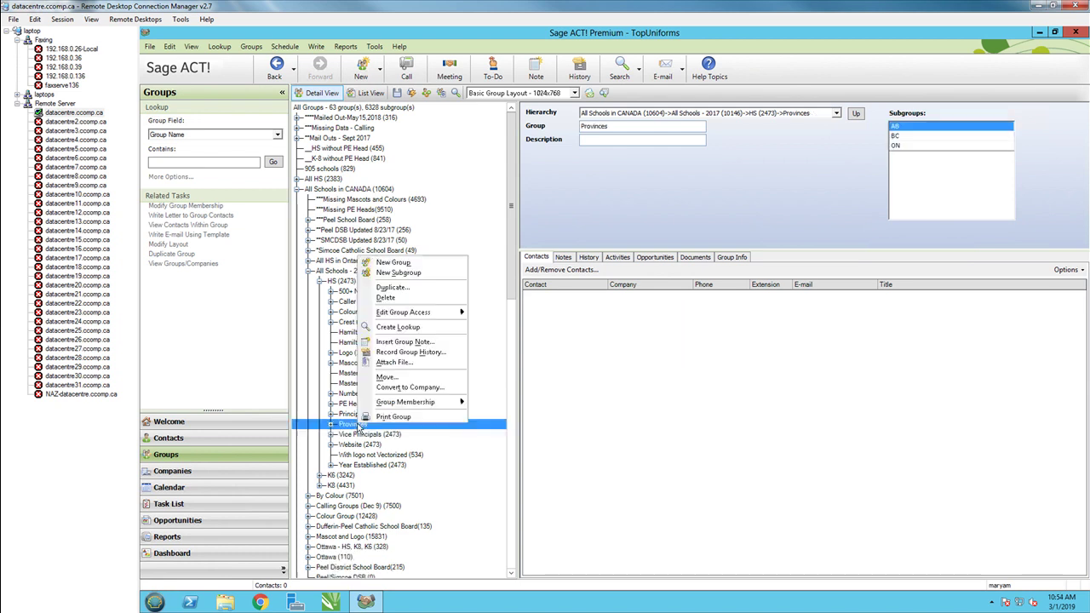
{"action": "left_click", "coordinate": [447, 275]}
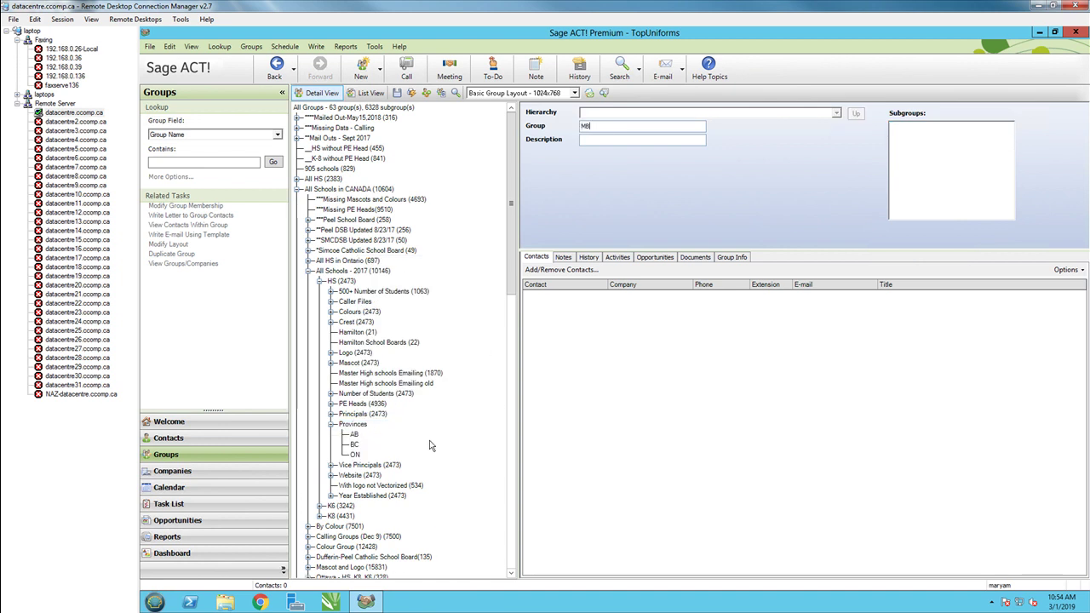
{"action": "key", "text": "Return"}
{"action": "left_click", "coordinate": [661, 355]}
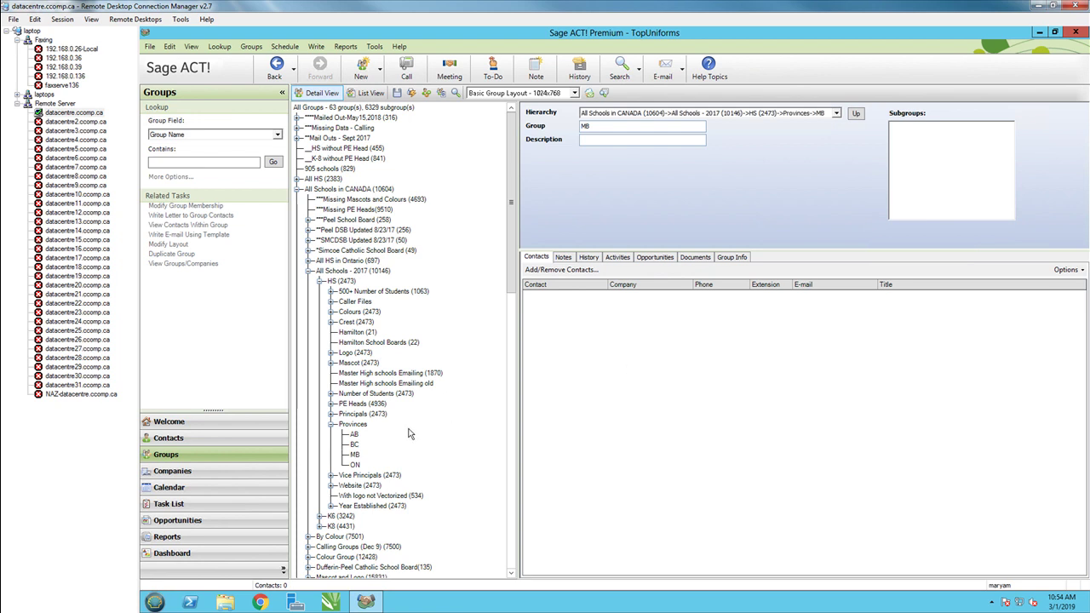
Add a subgroup named SK under HS > Provinces, accepting the duplicate record
{"action": "right_click", "coordinate": [353, 425]}
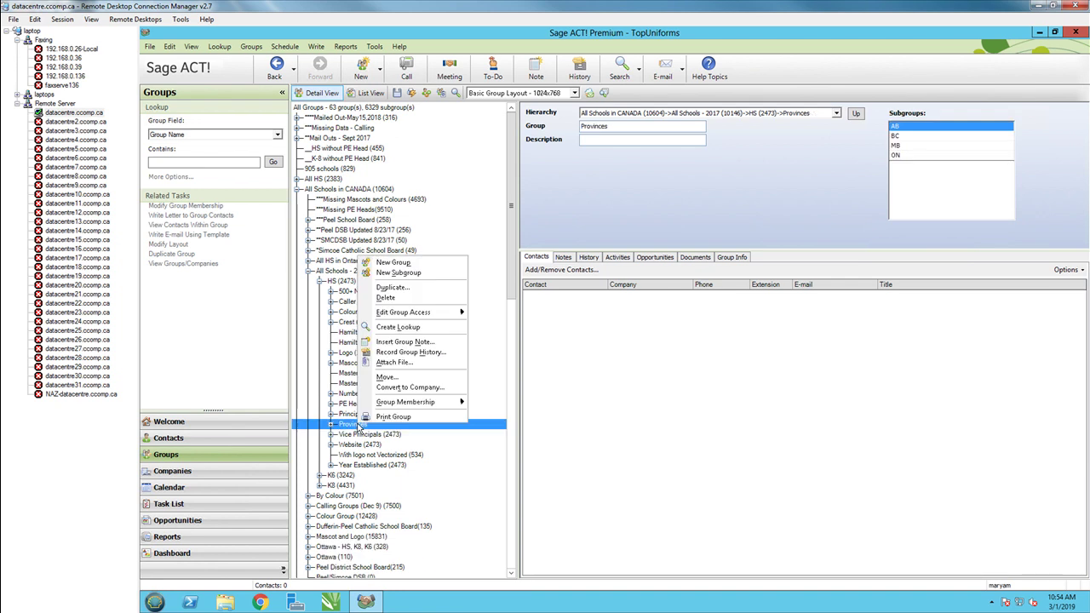
{"action": "left_click", "coordinate": [433, 274]}
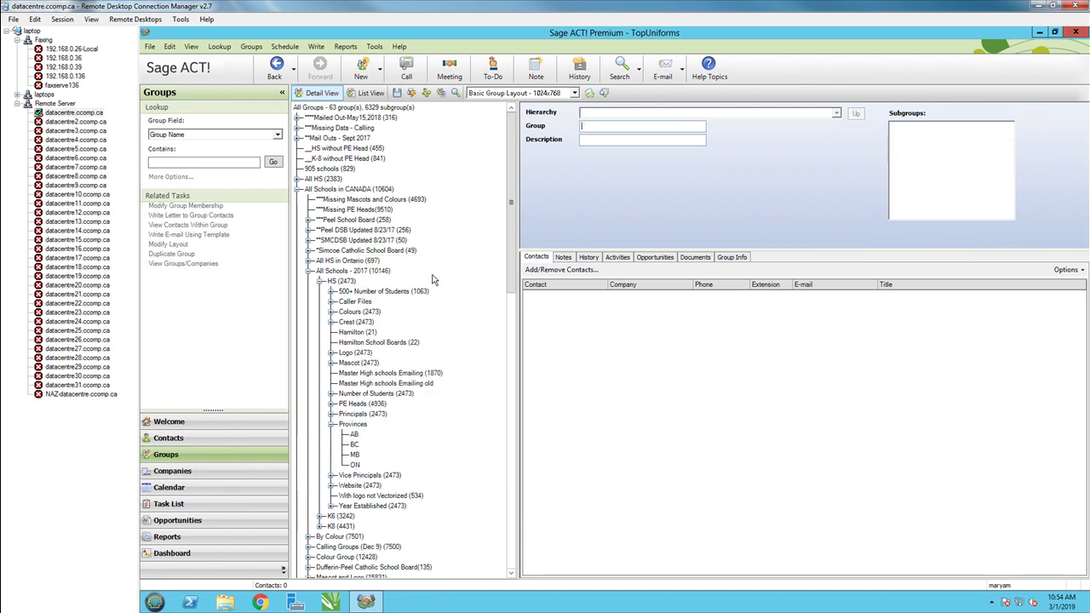
{"action": "type", "text": "SK"}
{"action": "key", "text": "Return"}
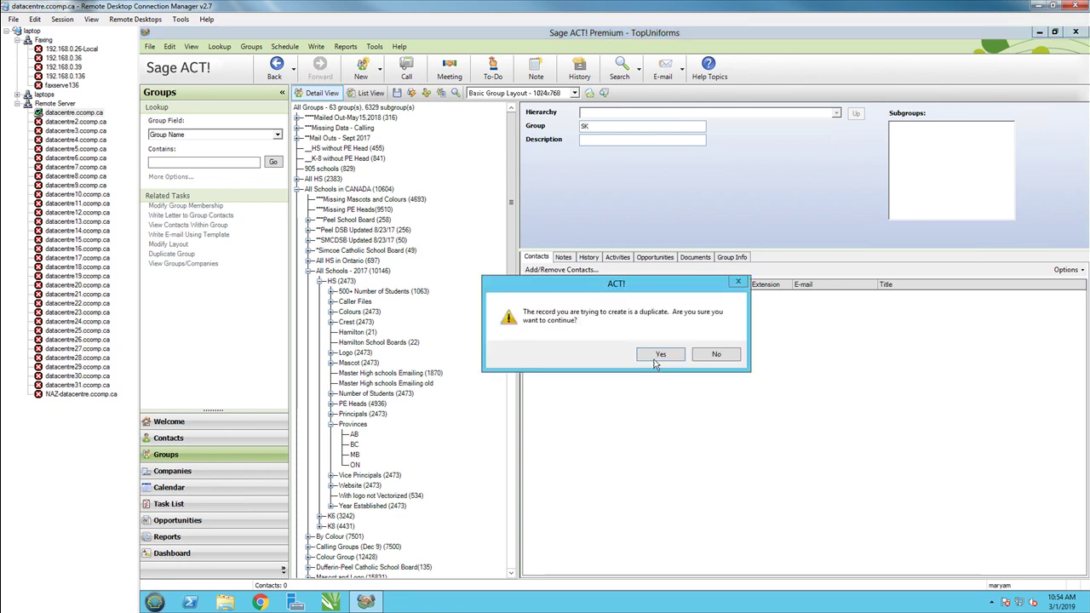
{"action": "left_click", "coordinate": [660, 354]}
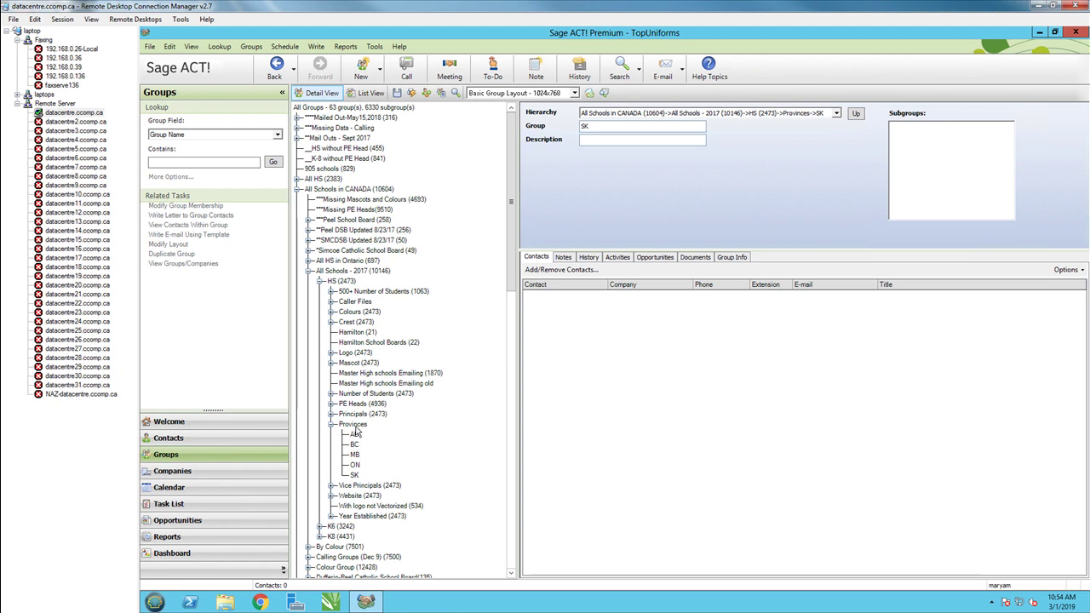
List the contacts within the HS group, sort them by Province and look through the province values
{"action": "double_click", "coordinate": [341, 282]}
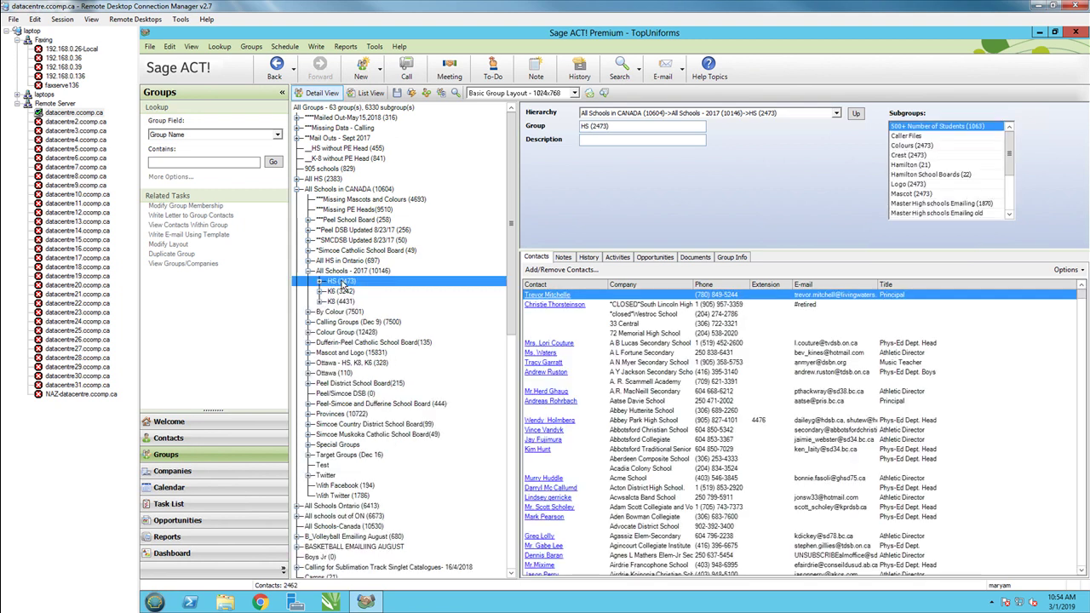
{"action": "left_click", "coordinate": [180, 226]}
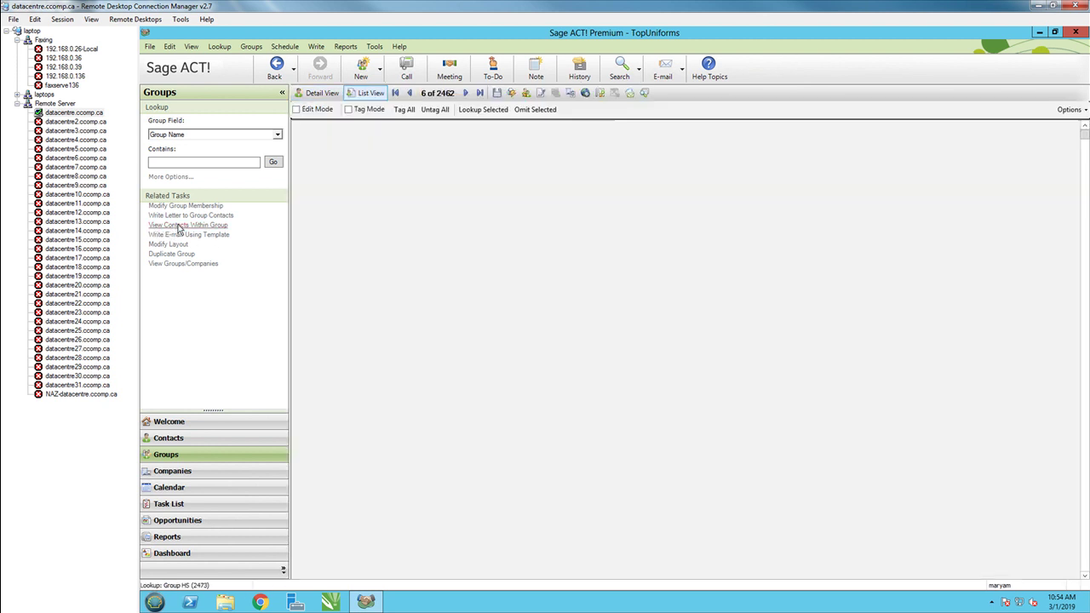
{"action": "left_click", "coordinate": [430, 126]}
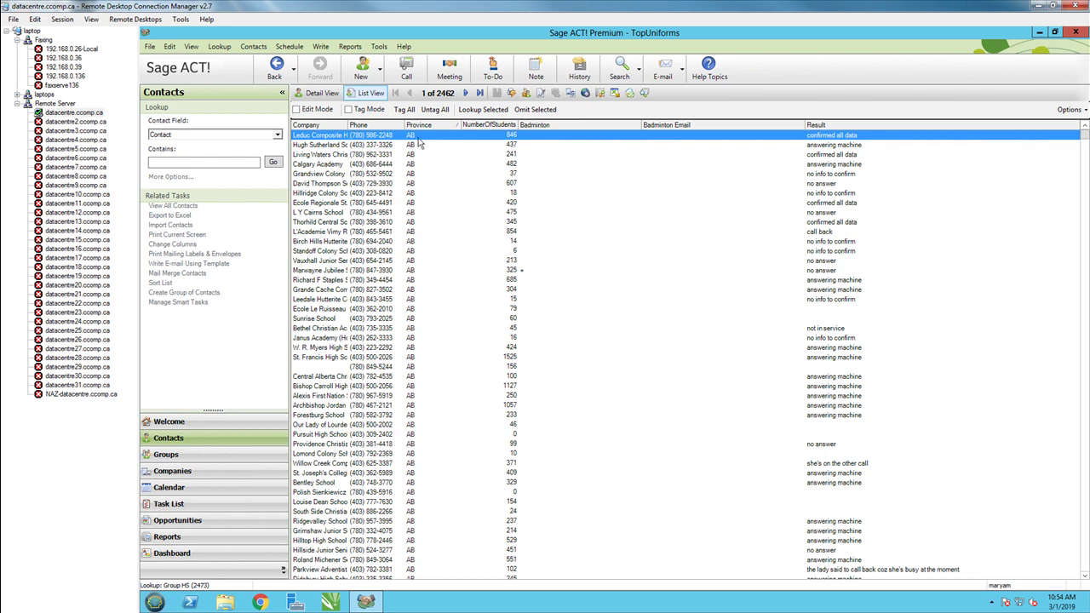
{"action": "scroll", "coordinate": [434, 273], "scroll_direction": "down", "scroll_amount": 10}
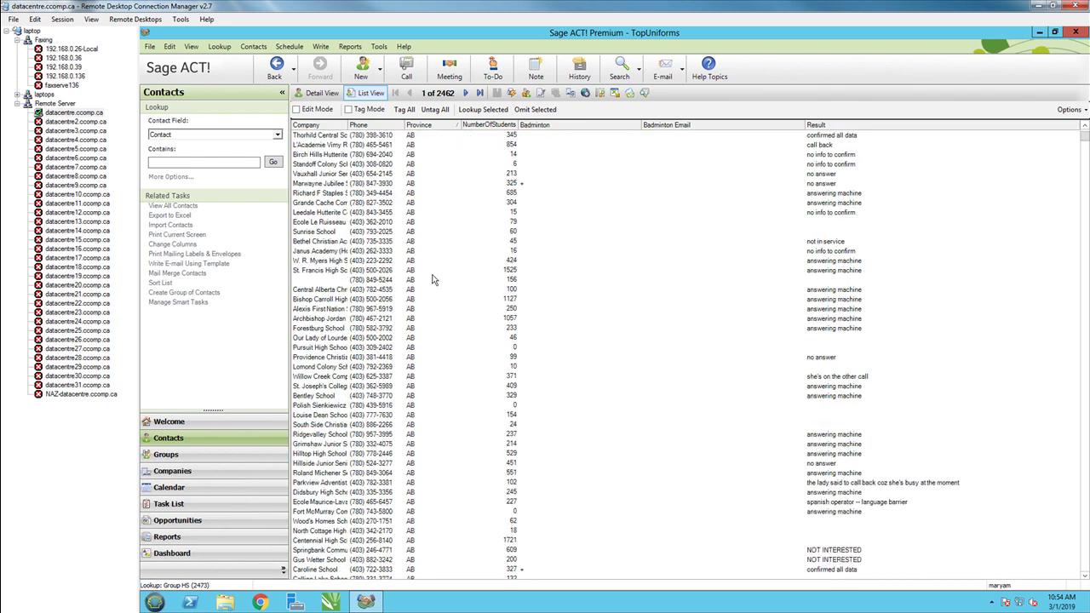
{"action": "scroll", "coordinate": [447, 392], "scroll_direction": "down", "scroll_amount": 15}
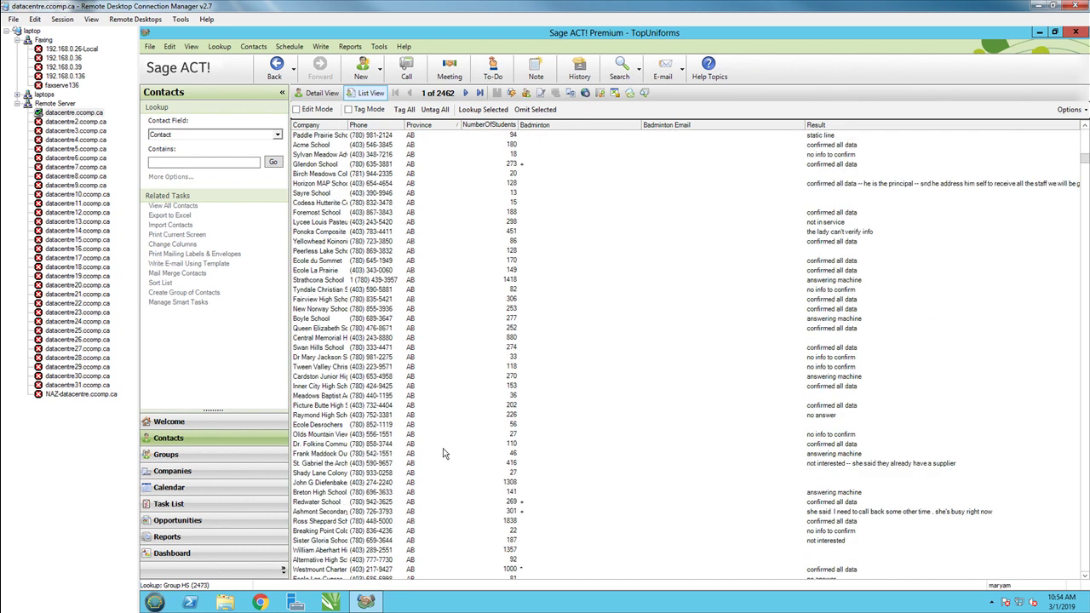
{"action": "scroll", "coordinate": [442, 482], "scroll_direction": "down", "scroll_amount": 15}
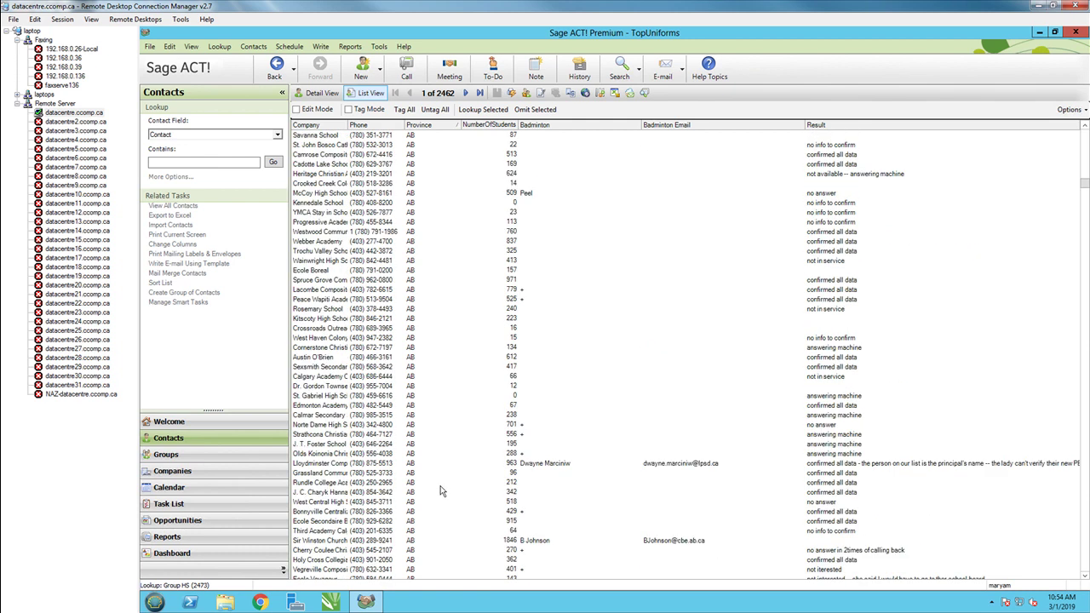
Select all AB contacts in the province-sorted list and add them to All Schools in CANADA > All Schools - 2017 > HS > Provinces > AB
{"action": "scroll", "coordinate": [442, 491], "scroll_direction": "down", "scroll_amount": 15}
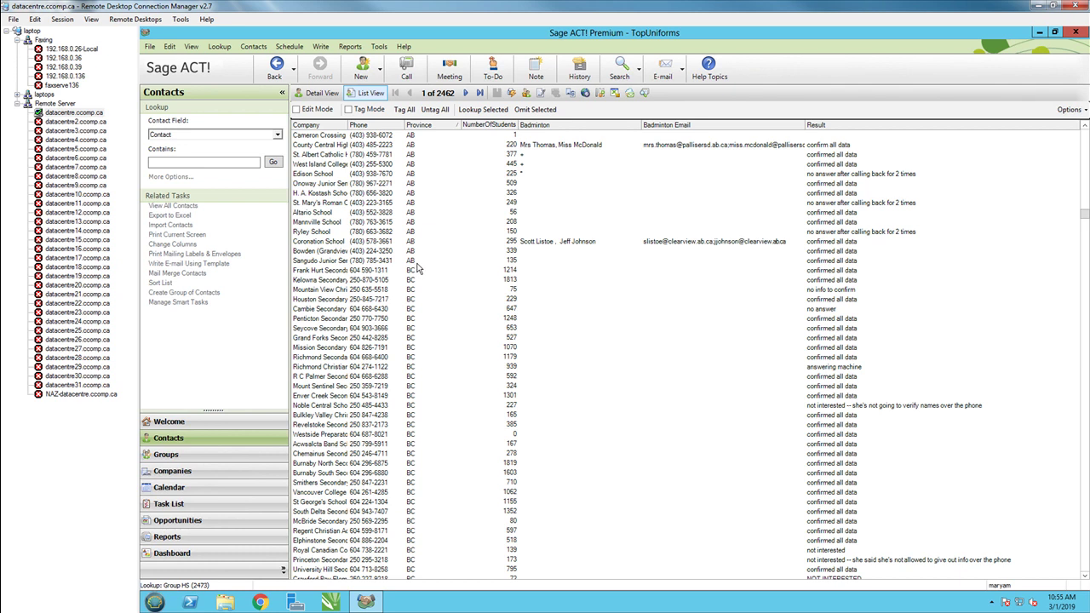
{"action": "left_click", "coordinate": [419, 264], "text": "shift"}
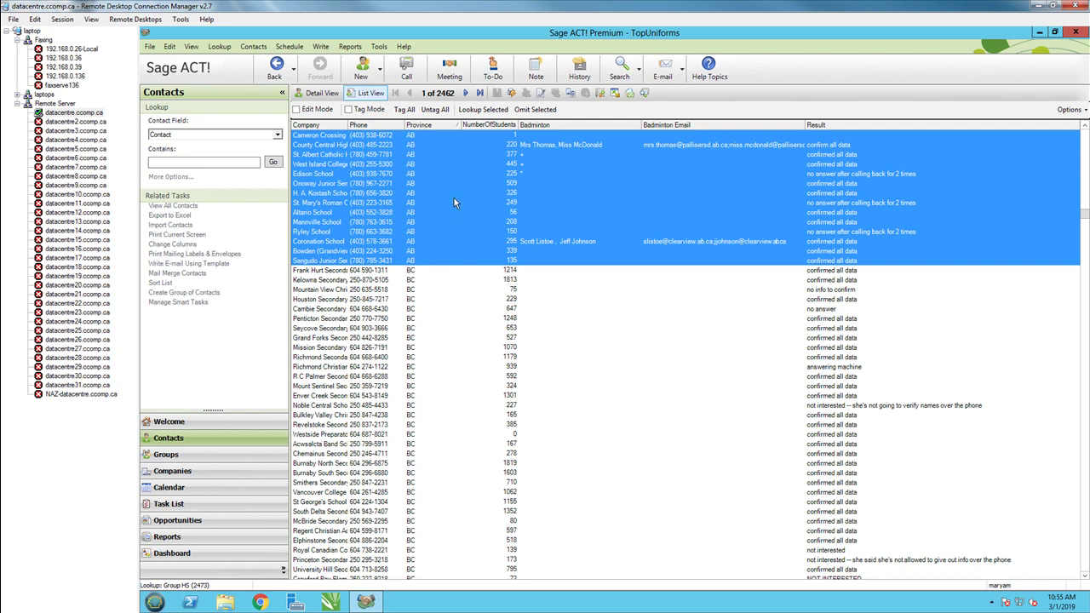
{"action": "right_click", "coordinate": [454, 202]}
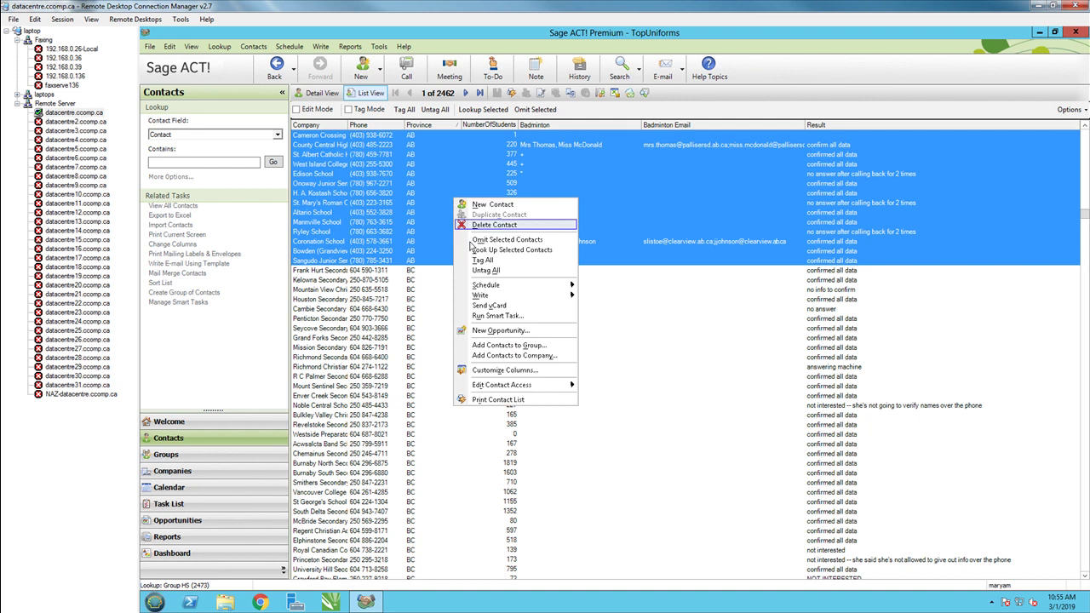
{"action": "left_click", "coordinate": [528, 351]}
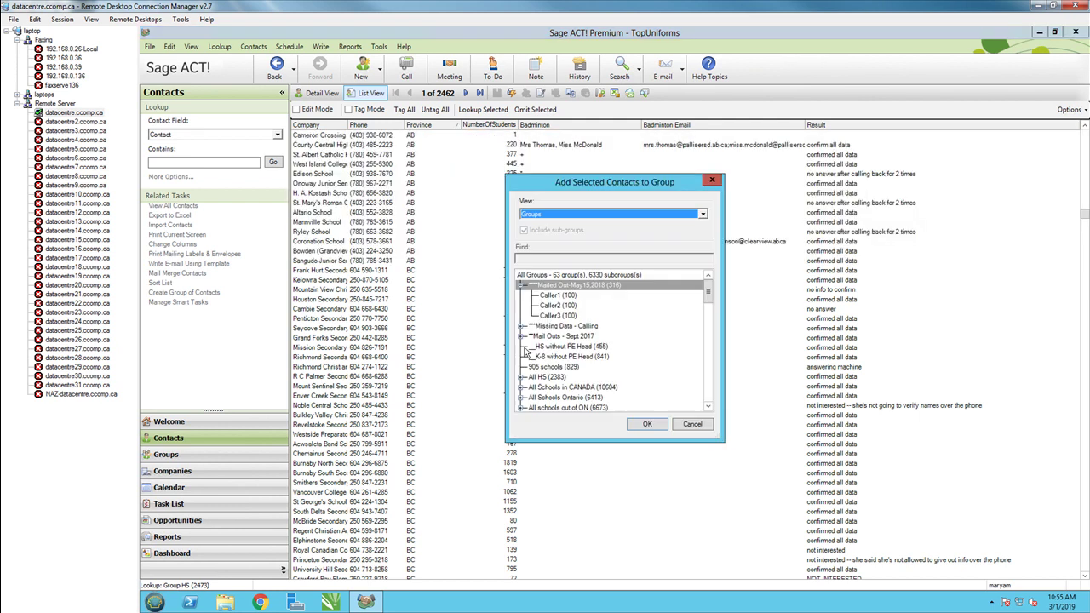
{"action": "left_click", "coordinate": [707, 294]}
{"action": "left_click_drag", "start_coordinate": [707, 295], "coordinate": [708, 304]}
{"action": "double_click", "coordinate": [543, 316]}
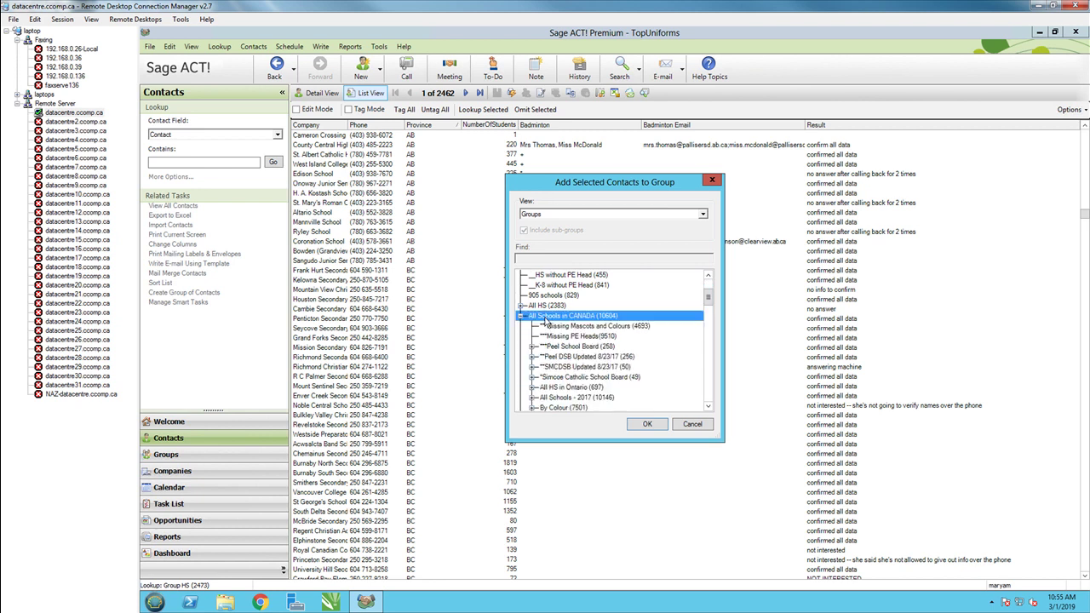
{"action": "double_click", "coordinate": [562, 399]}
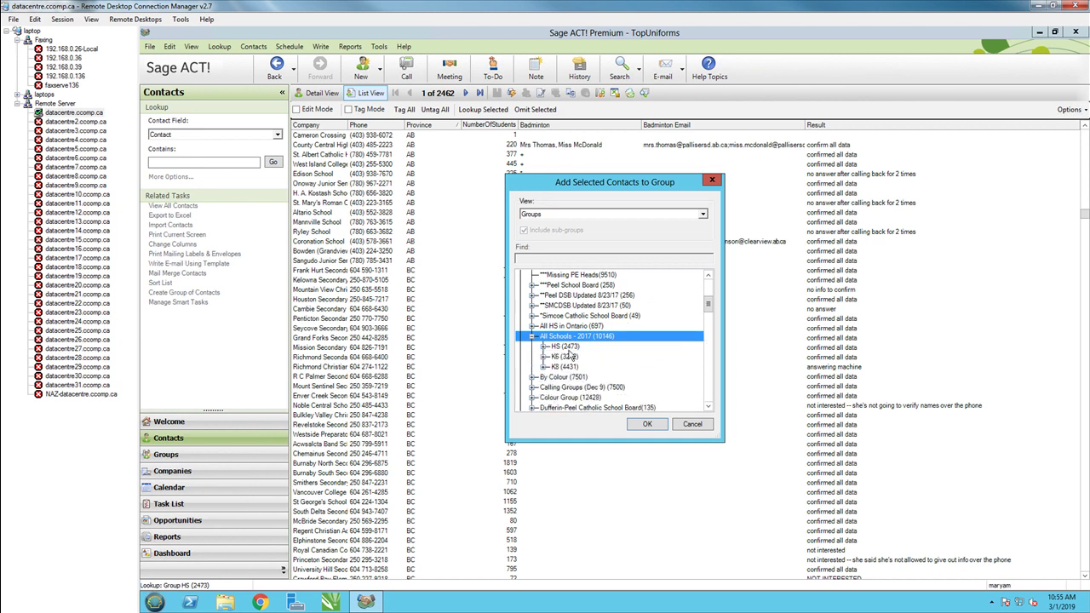
{"action": "double_click", "coordinate": [569, 348]}
{"action": "scroll", "coordinate": [600, 366], "scroll_direction": "down", "scroll_amount": 3}
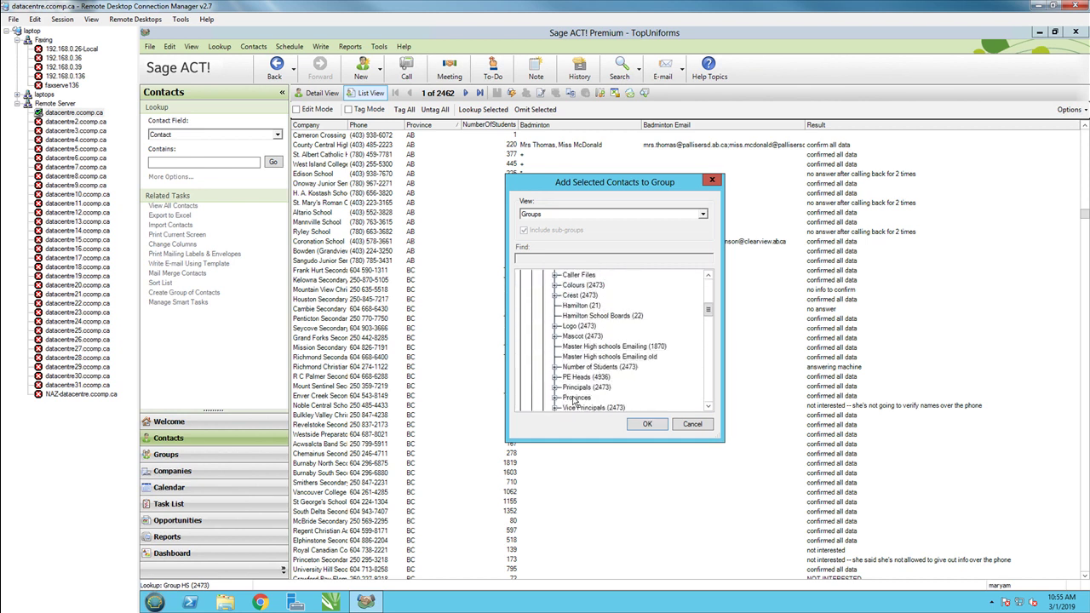
{"action": "double_click", "coordinate": [576, 400]}
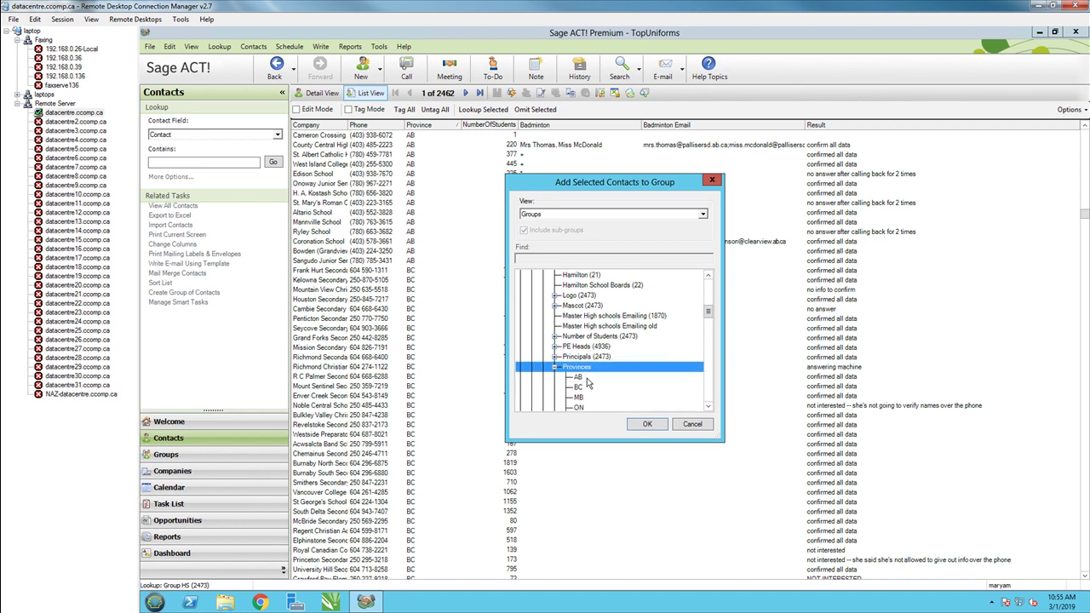
{"action": "left_click", "coordinate": [577, 380]}
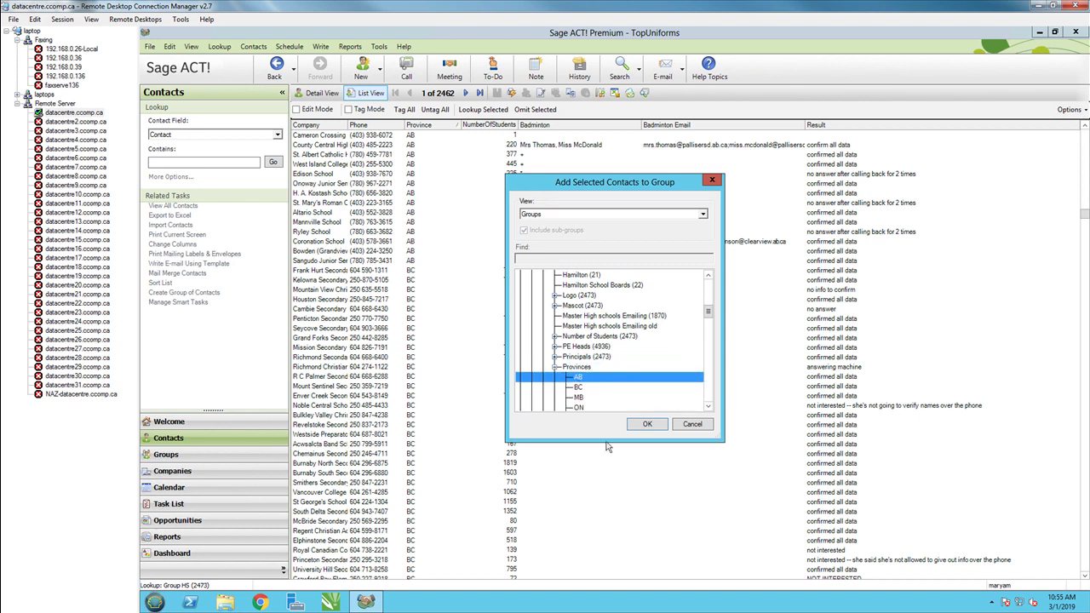
{"action": "left_click", "coordinate": [650, 428]}
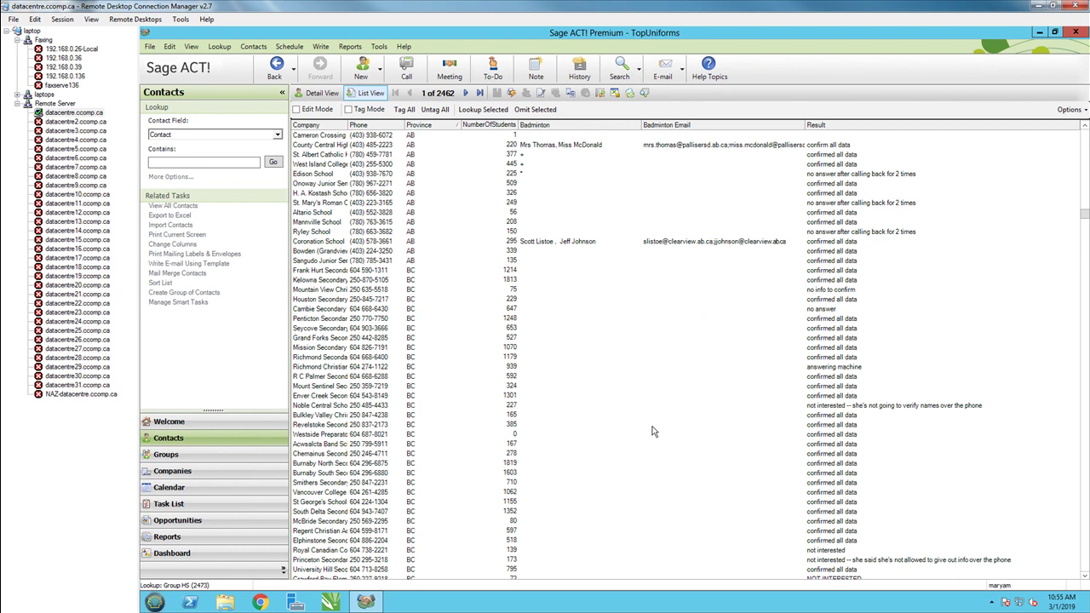
Select every BC contact from first to last and add them to the BC subgroup under All Schools - 2017 > HS > Provinces
{"action": "left_click", "coordinate": [413, 271]}
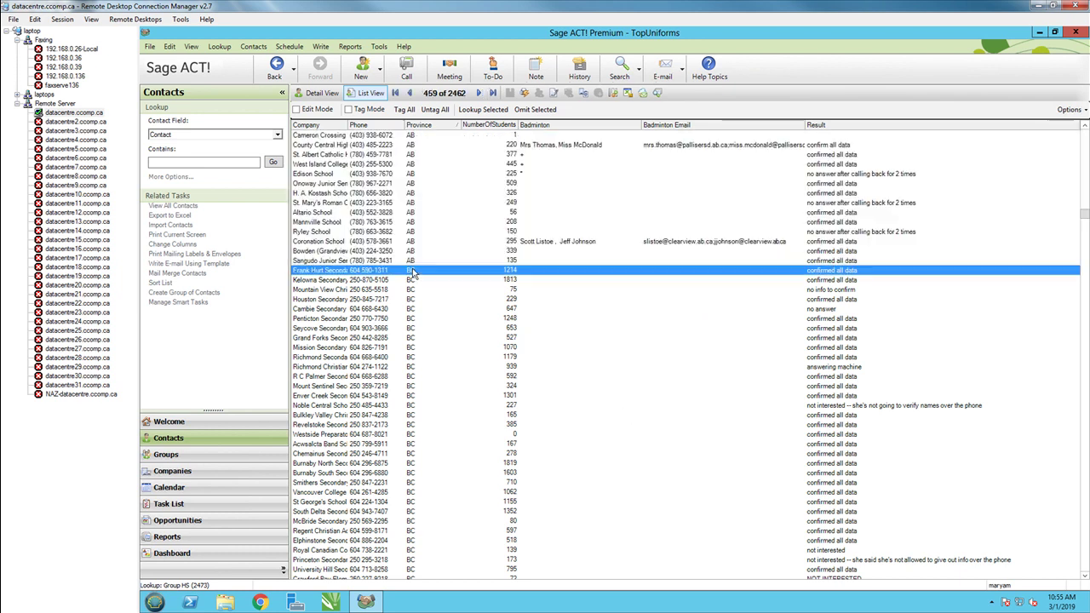
{"action": "scroll", "coordinate": [426, 375], "scroll_direction": "down", "scroll_amount": 15}
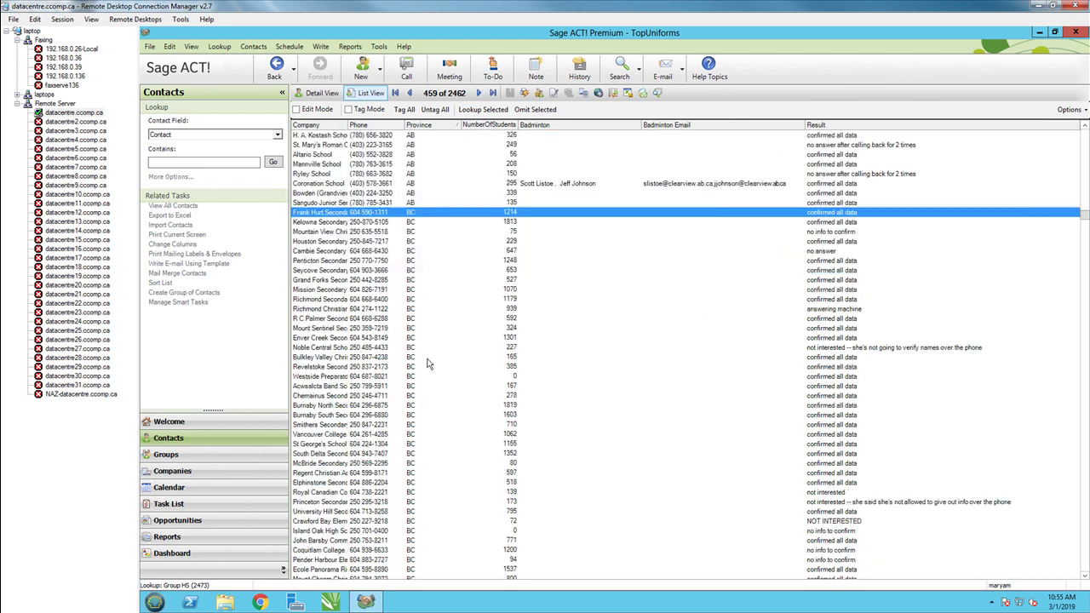
{"action": "scroll", "coordinate": [428, 364], "scroll_direction": "down", "scroll_amount": 15}
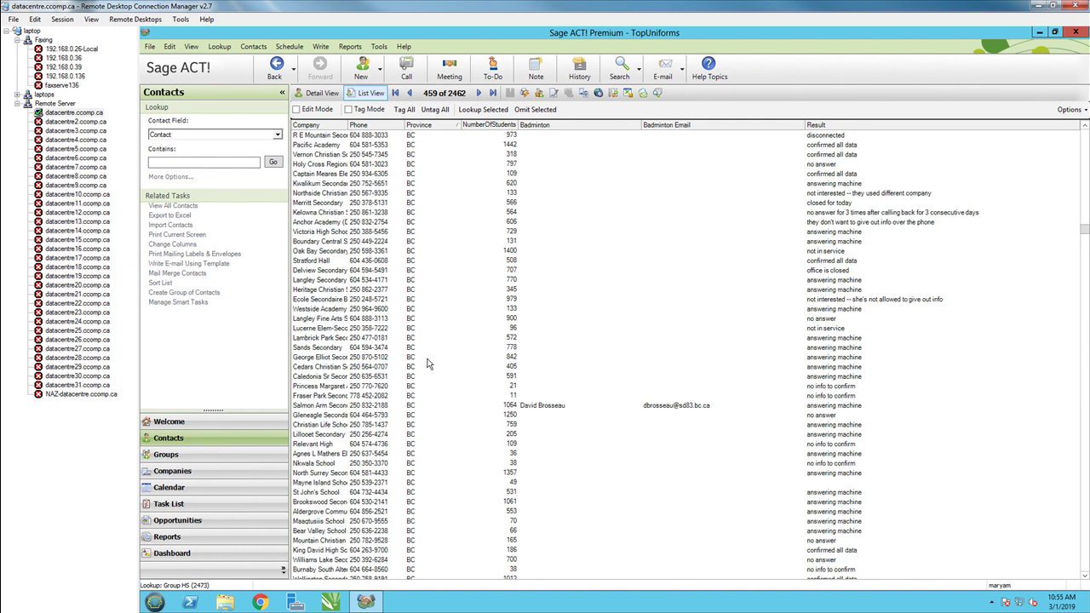
{"action": "scroll", "coordinate": [429, 363], "scroll_direction": "down", "scroll_amount": 15}
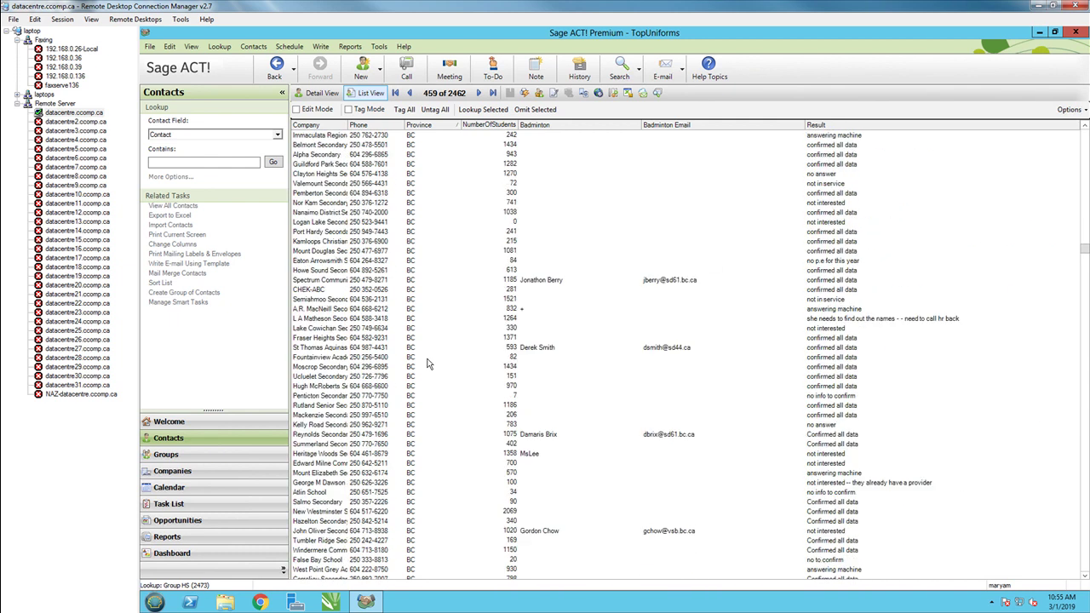
{"action": "scroll", "coordinate": [429, 363], "scroll_direction": "down", "scroll_amount": 15}
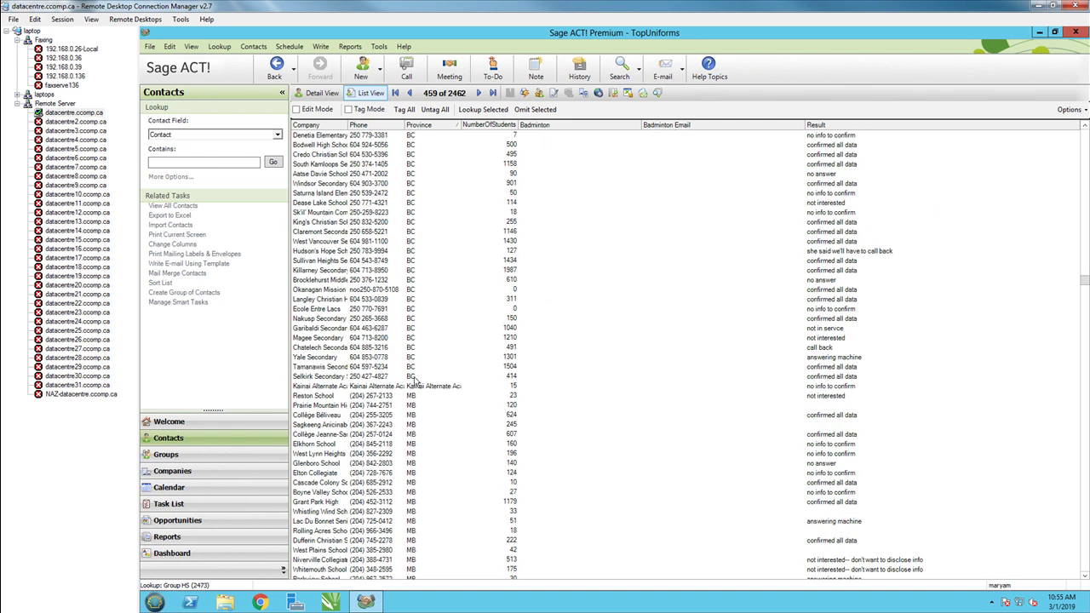
{"action": "left_click", "coordinate": [415, 379], "text": "shift"}
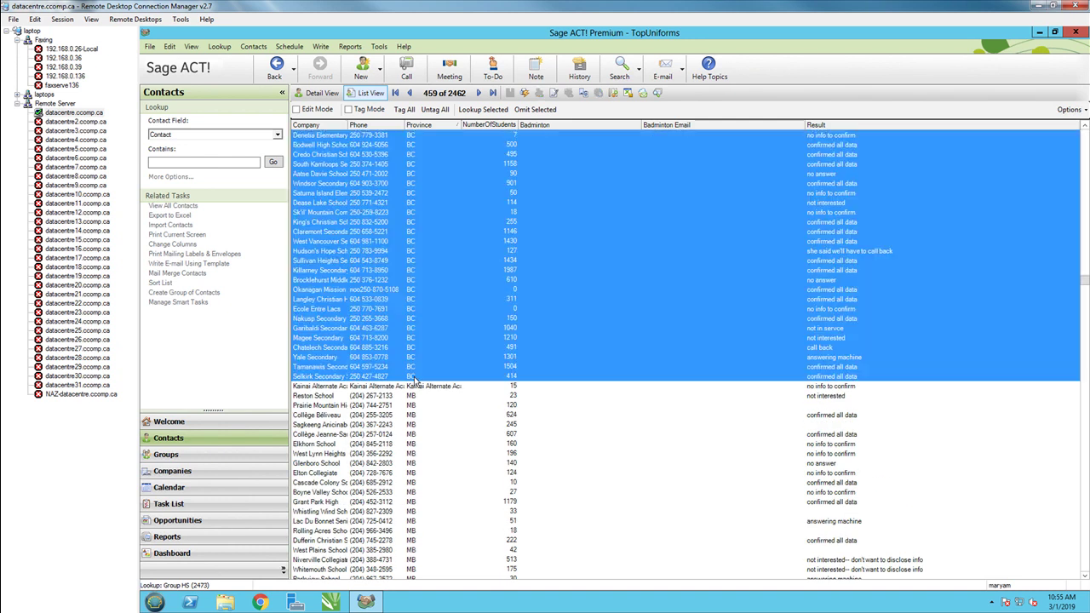
{"action": "right_click", "coordinate": [426, 227]}
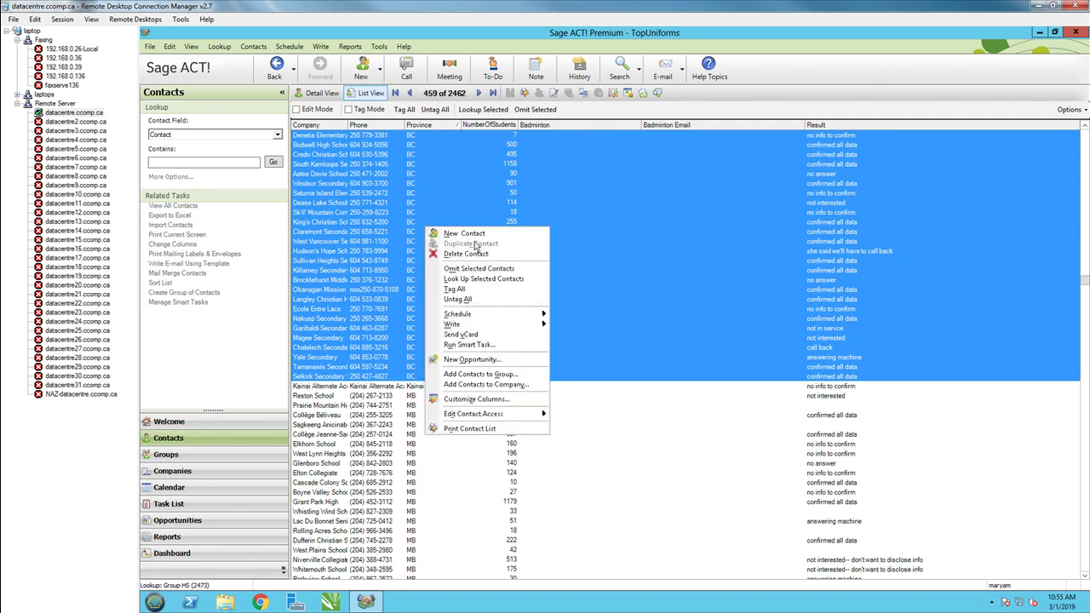
{"action": "left_click", "coordinate": [482, 374]}
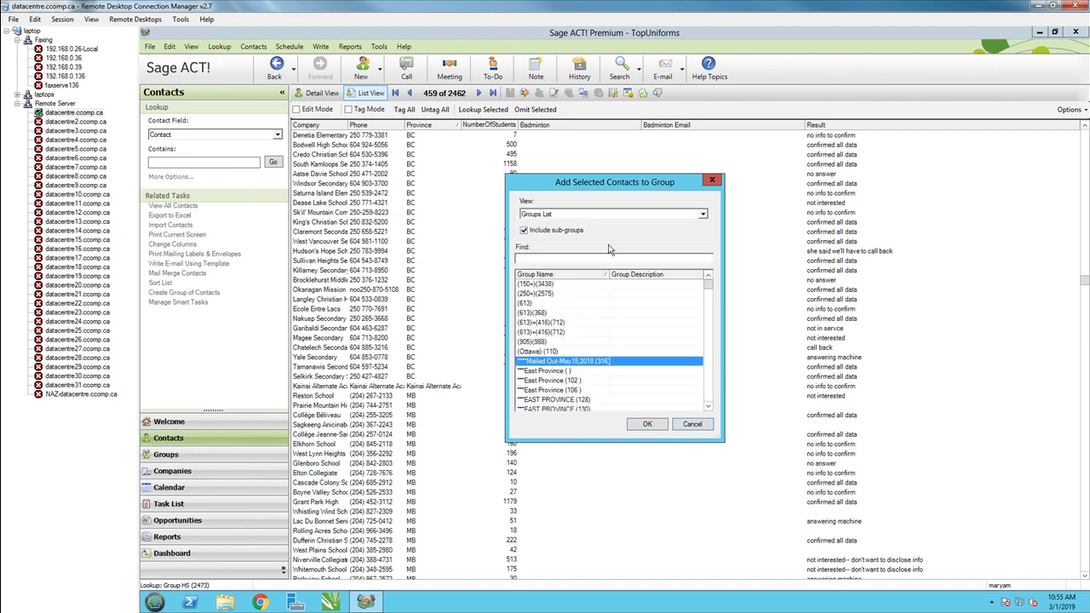
{"action": "left_click", "coordinate": [702, 215]}
{"action": "left_click", "coordinate": [577, 225]}
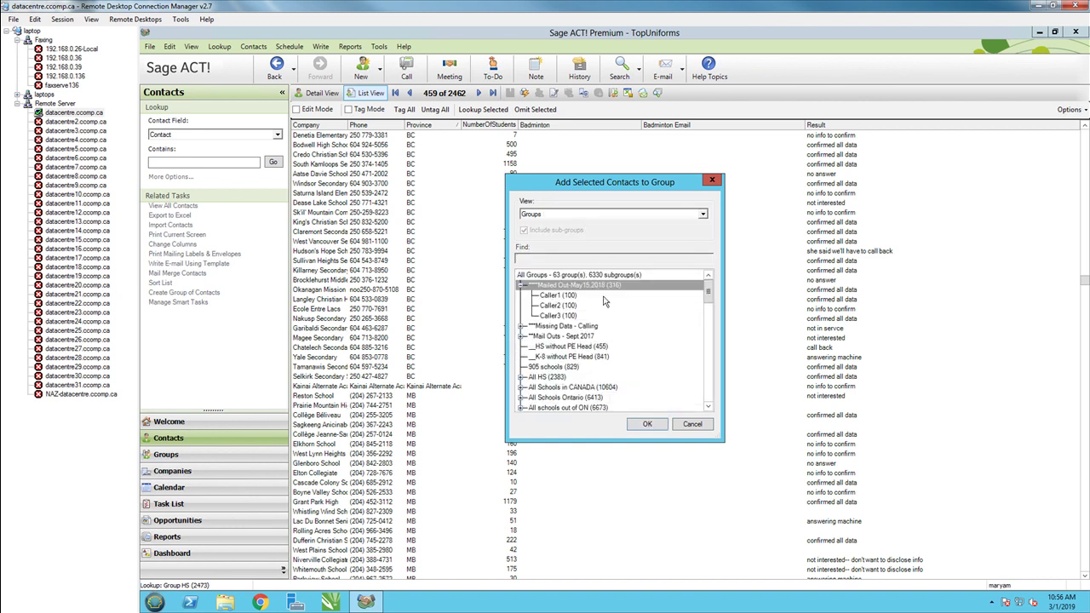
{"action": "left_click", "coordinate": [708, 408]}
{"action": "scroll", "coordinate": [600, 382], "scroll_direction": "down", "scroll_amount": 5}
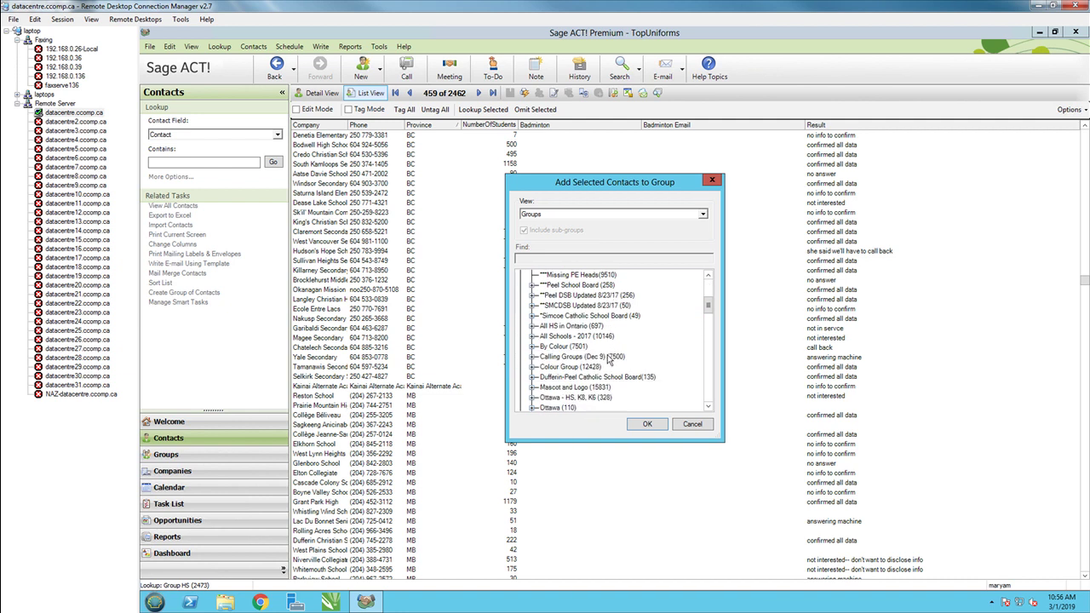
{"action": "double_click", "coordinate": [575, 335]}
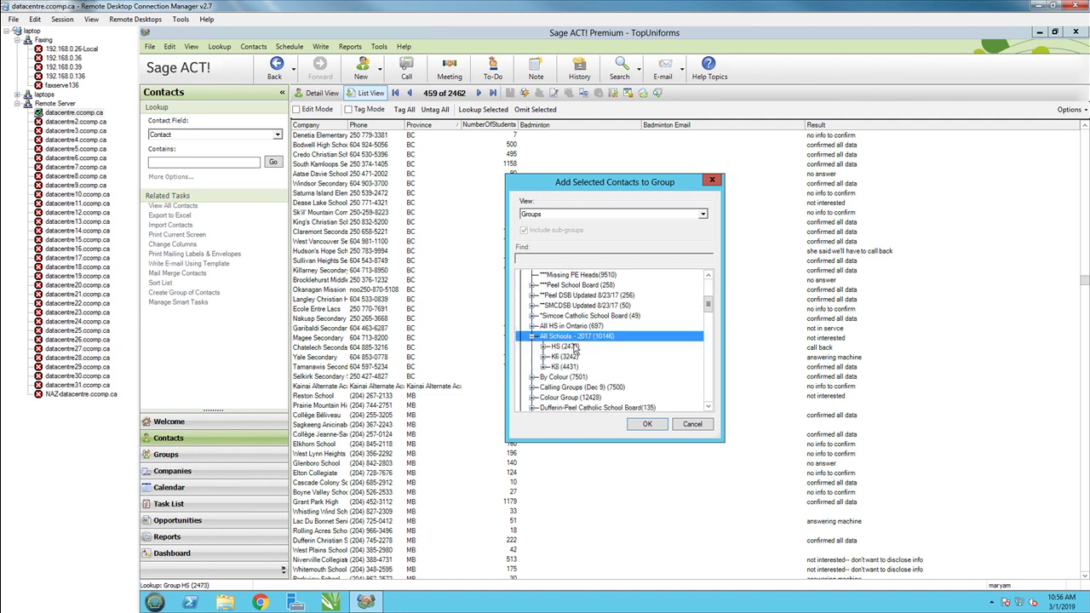
{"action": "double_click", "coordinate": [569, 346]}
{"action": "scroll", "coordinate": [593, 368], "scroll_direction": "down", "scroll_amount": 2}
{"action": "scroll", "coordinate": [589, 383], "scroll_direction": "down", "scroll_amount": 2}
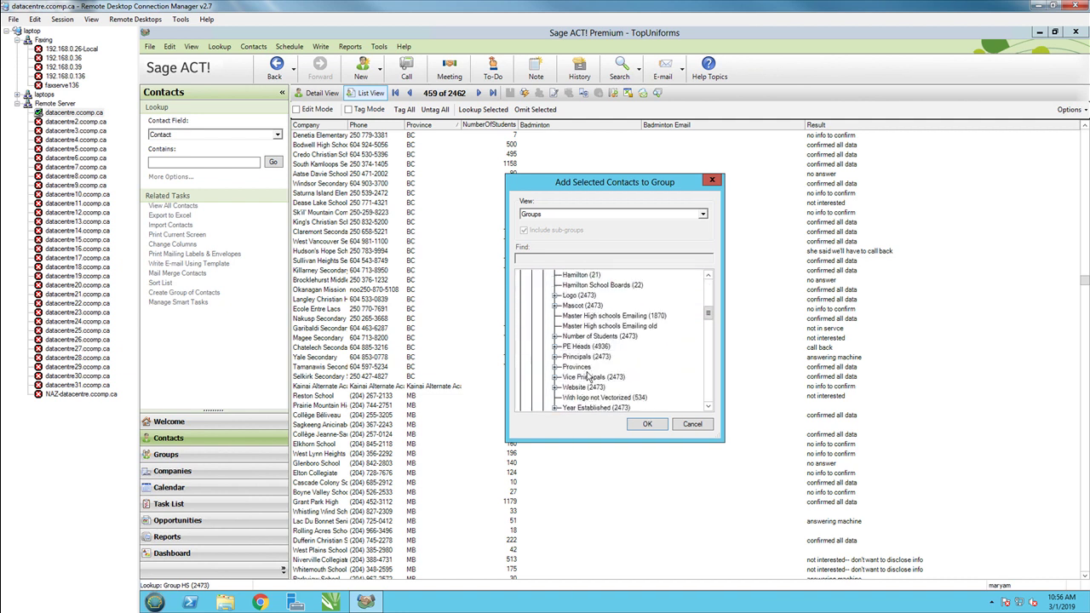
{"action": "double_click", "coordinate": [584, 366]}
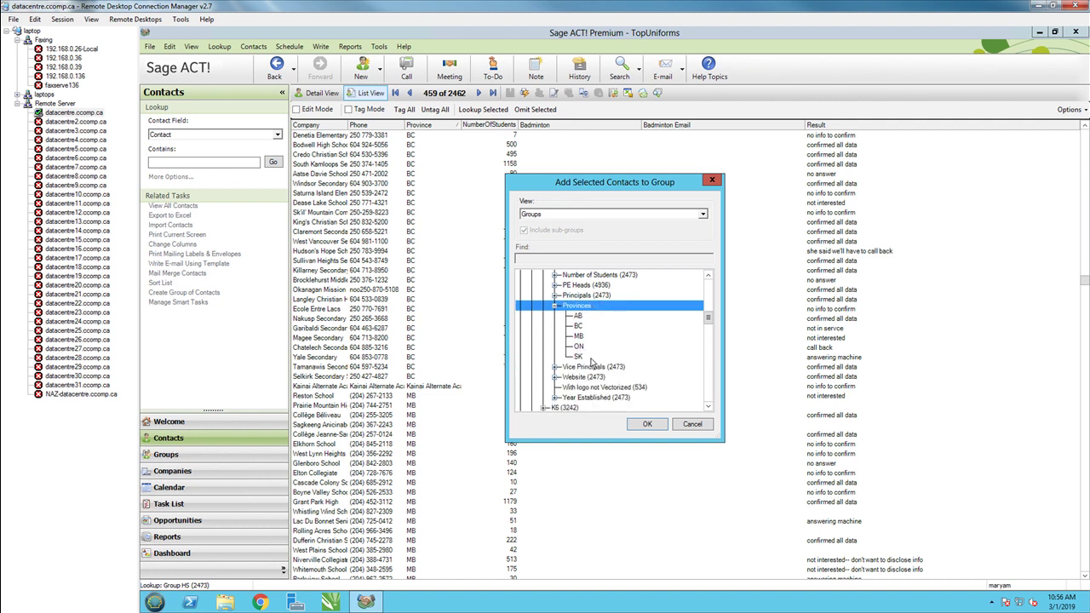
{"action": "left_click", "coordinate": [579, 328]}
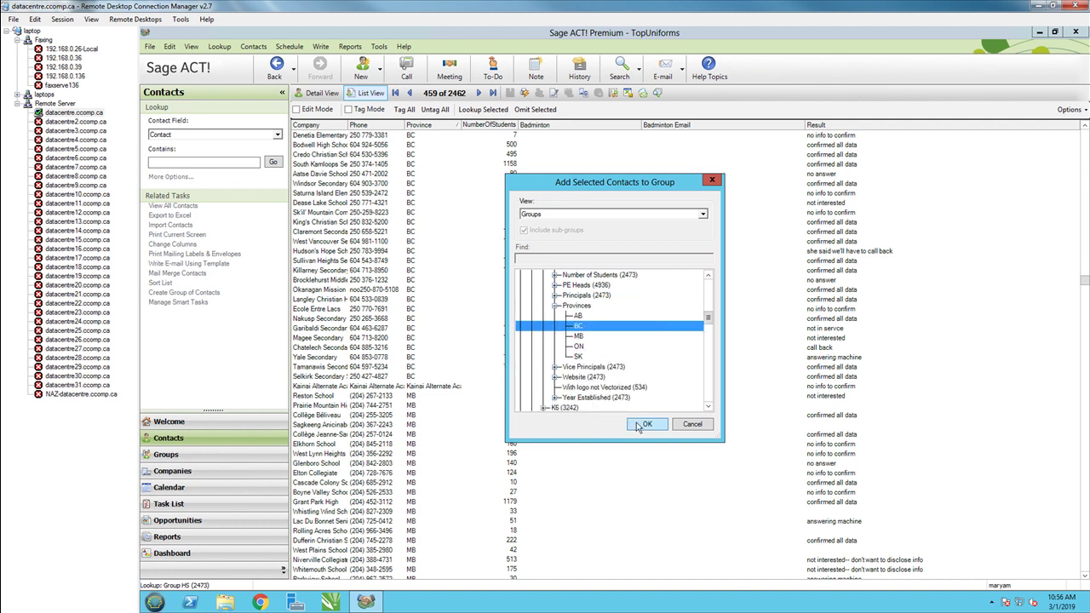
{"action": "left_click", "coordinate": [644, 424]}
Select every MB contact from first to last and add them to the MB subgroup under All Schools - 2017 > HS > Provinces
{"action": "left_click", "coordinate": [414, 400]}
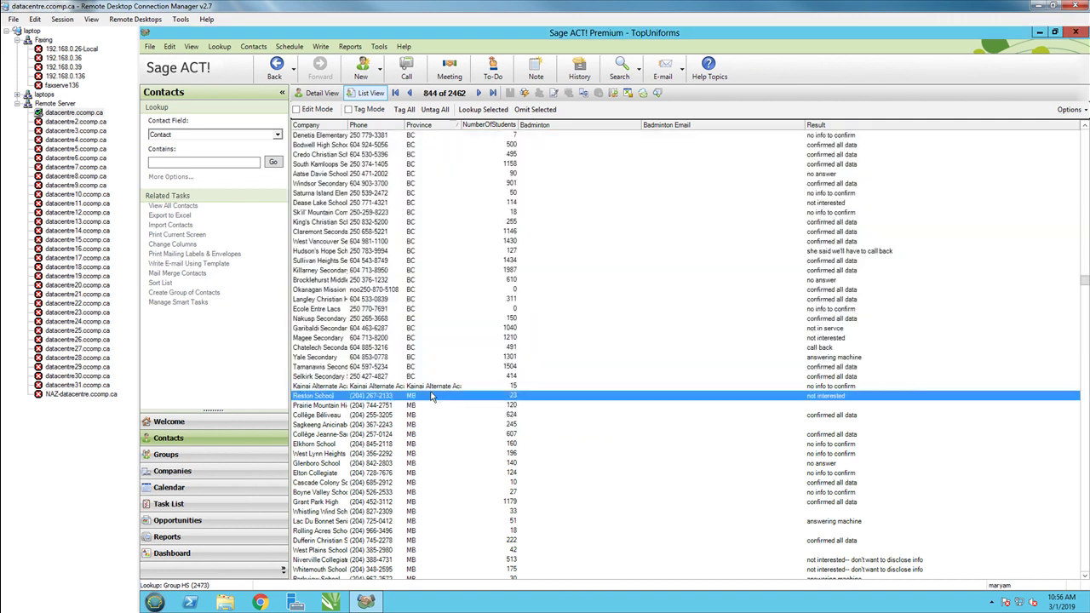
{"action": "scroll", "coordinate": [473, 353], "scroll_direction": "down", "scroll_amount": 10}
{"action": "scroll", "coordinate": [474, 372], "scroll_direction": "down", "scroll_amount": 15}
{"action": "scroll", "coordinate": [474, 395], "scroll_direction": "down", "scroll_amount": 15}
{"action": "scroll", "coordinate": [460, 411], "scroll_direction": "down", "scroll_amount": 15}
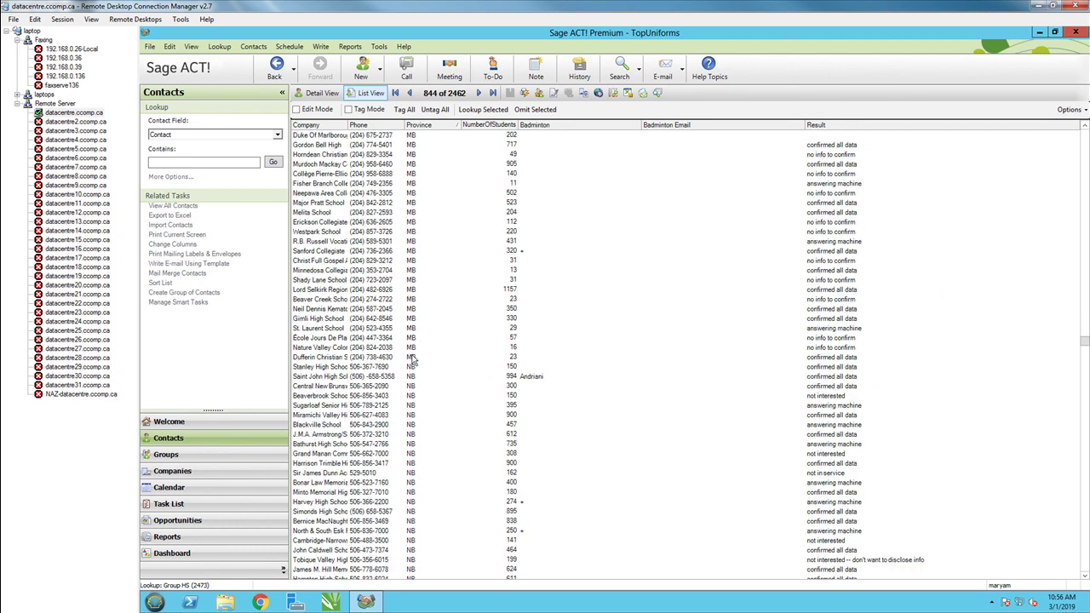
{"action": "left_click", "coordinate": [413, 357], "text": "shift"}
{"action": "right_click", "coordinate": [460, 248]}
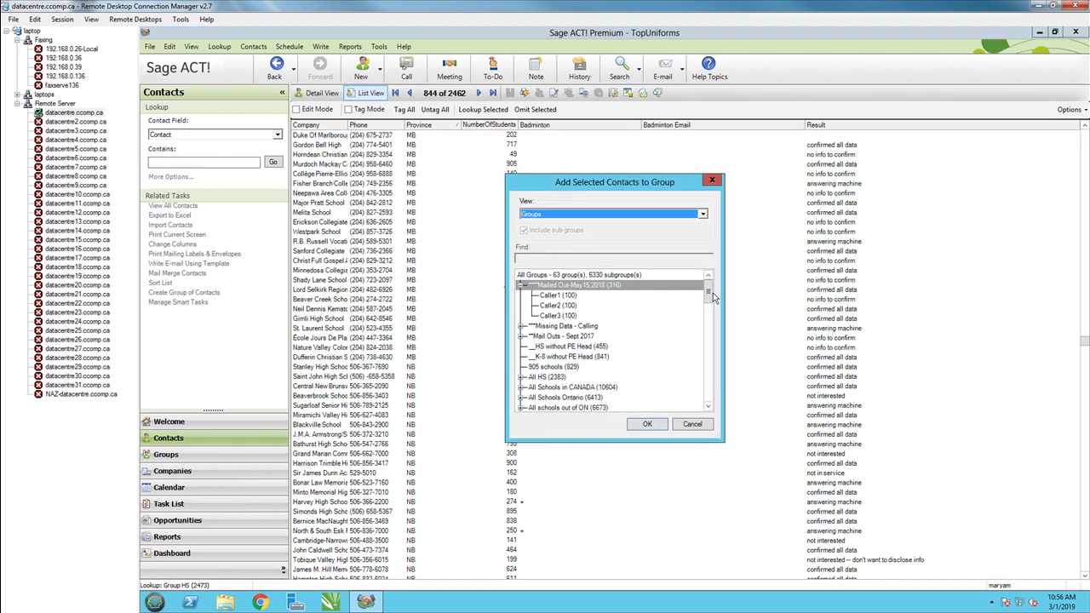
{"action": "left_click_drag", "start_coordinate": [709, 294], "coordinate": [708, 315]}
{"action": "double_click", "coordinate": [612, 296]}
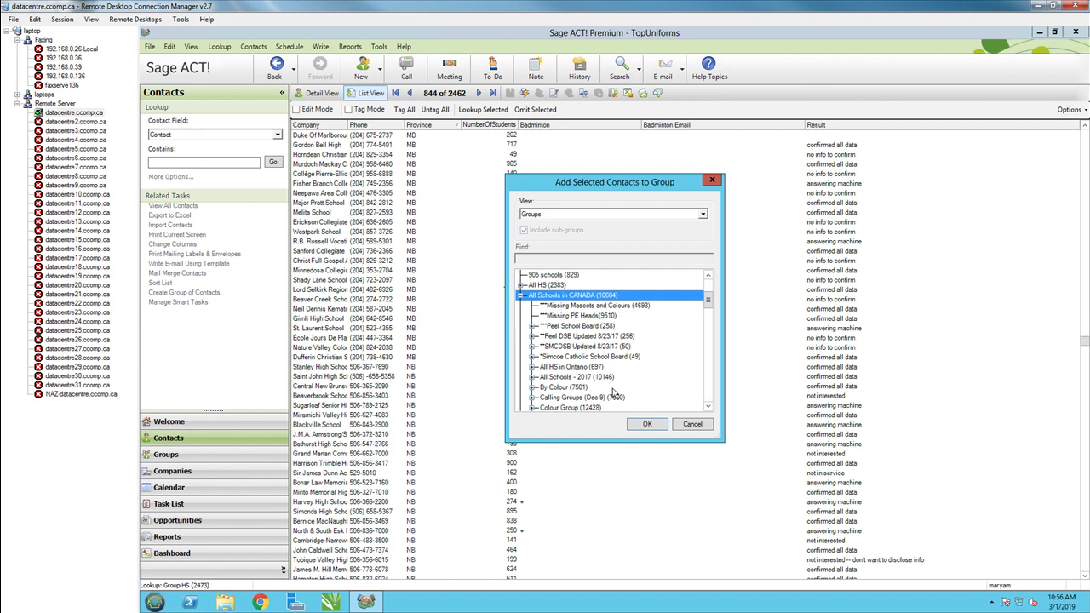
{"action": "double_click", "coordinate": [588, 377]}
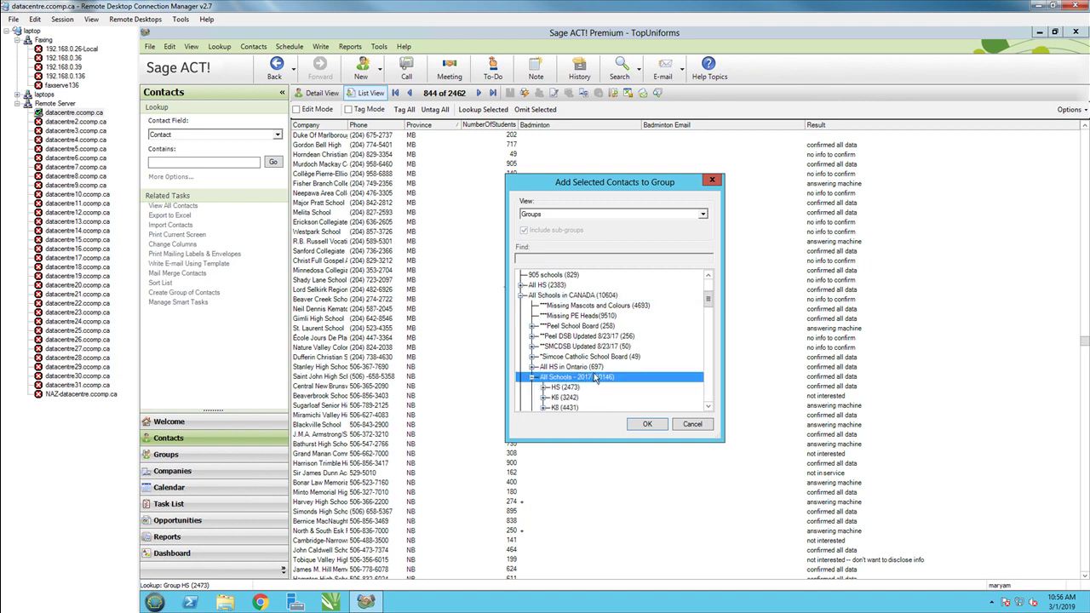
{"action": "double_click", "coordinate": [564, 295]}
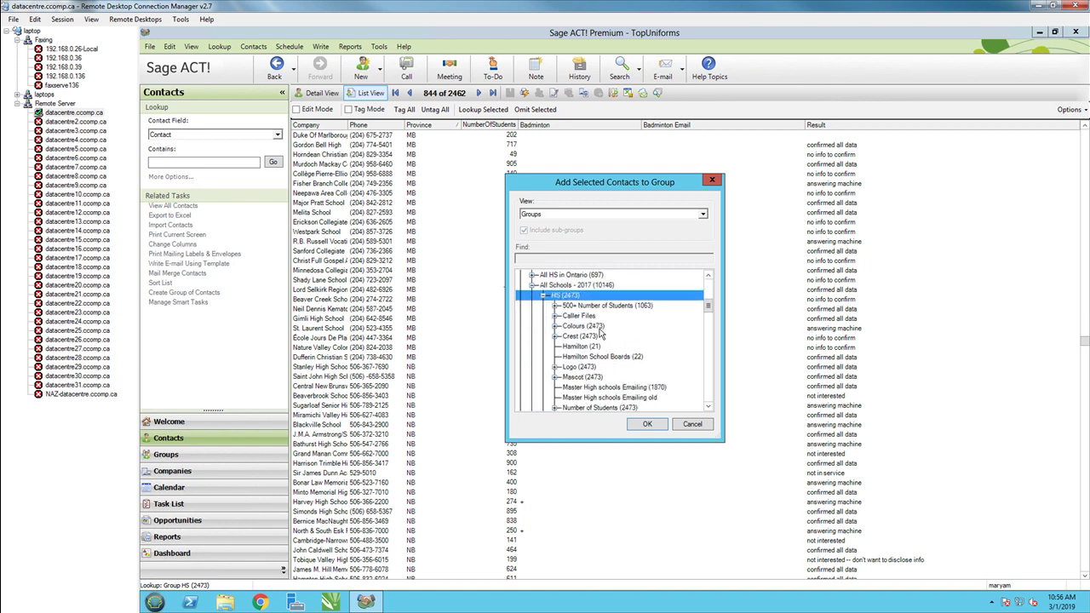
{"action": "scroll", "coordinate": [600, 339], "scroll_direction": "down", "scroll_amount": 2}
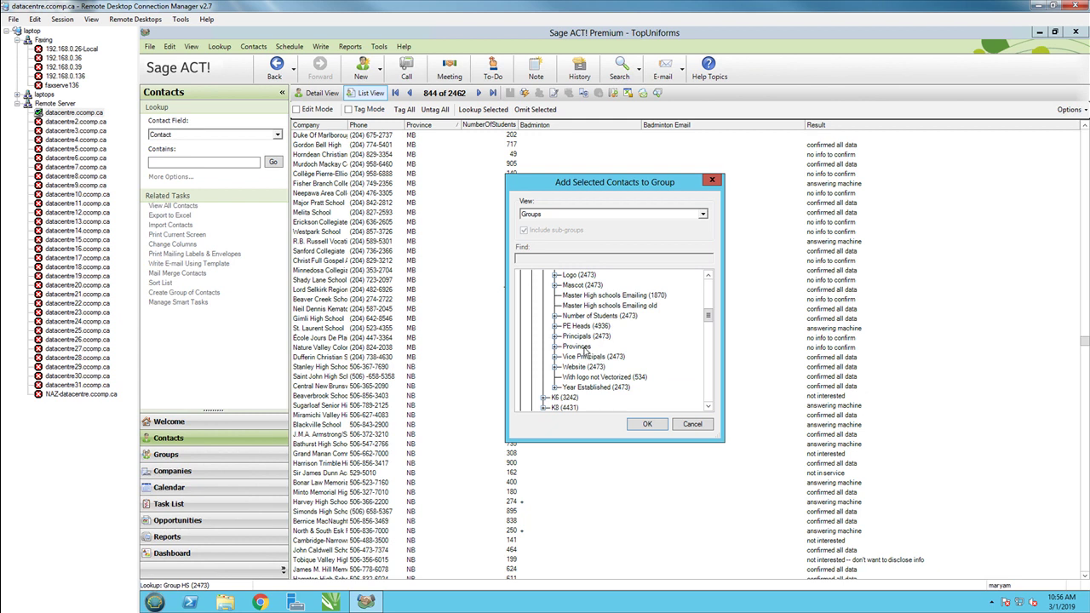
{"action": "double_click", "coordinate": [585, 348]}
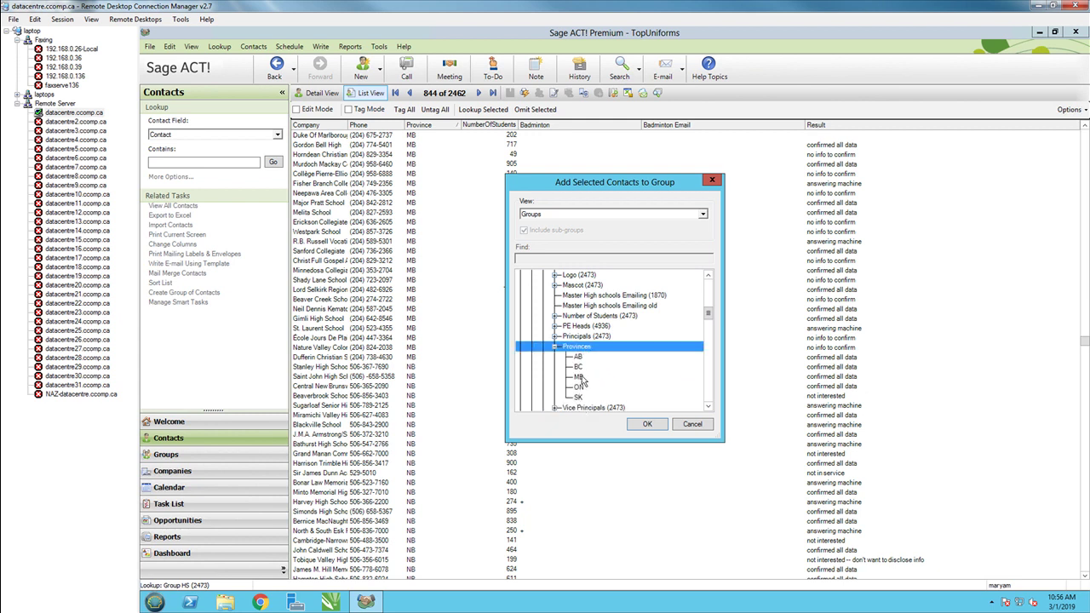
{"action": "left_click", "coordinate": [585, 377]}
{"action": "left_click", "coordinate": [645, 425]}
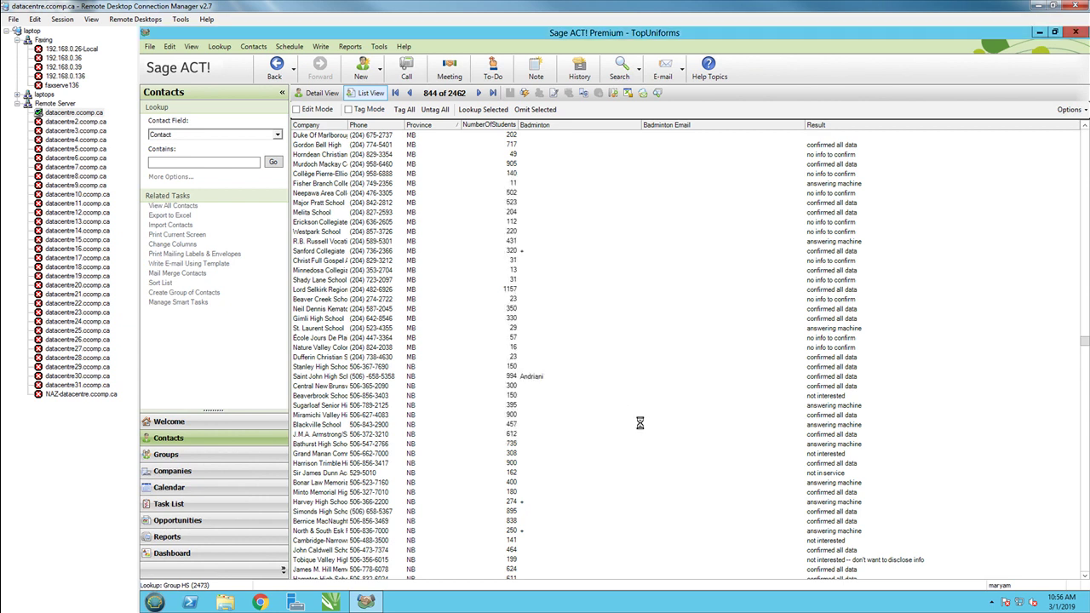
Select every ON contact from first to last and add them to the ON subgroup under All Schools - 2017 > HS > Provinces
{"action": "left_click", "coordinate": [417, 428]}
{"action": "scroll", "coordinate": [430, 426], "scroll_direction": "down", "scroll_amount": 13}
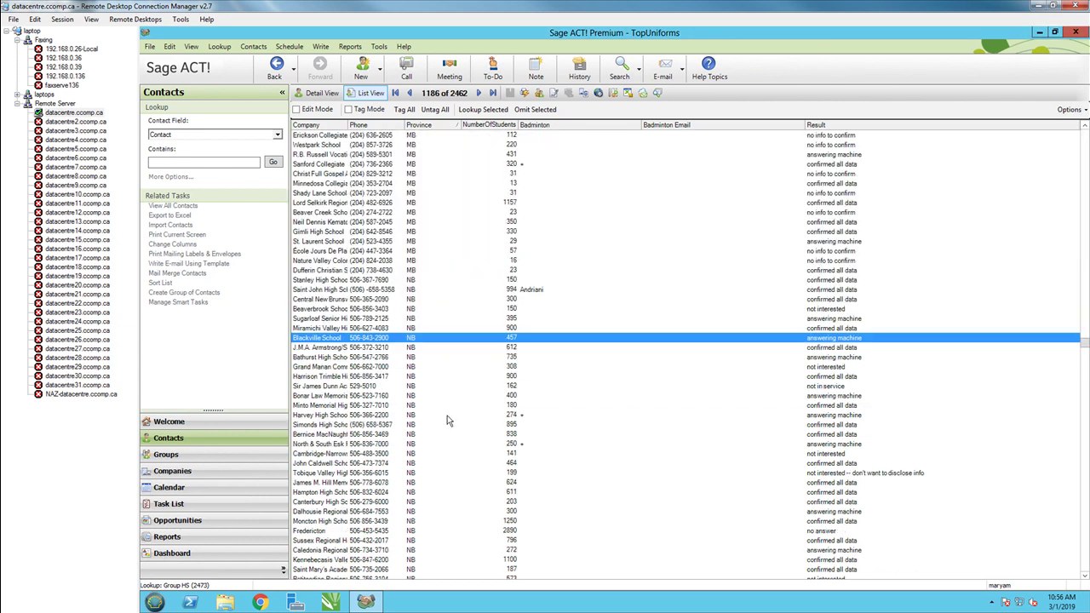
{"action": "scroll", "coordinate": [449, 420], "scroll_direction": "down", "scroll_amount": 20}
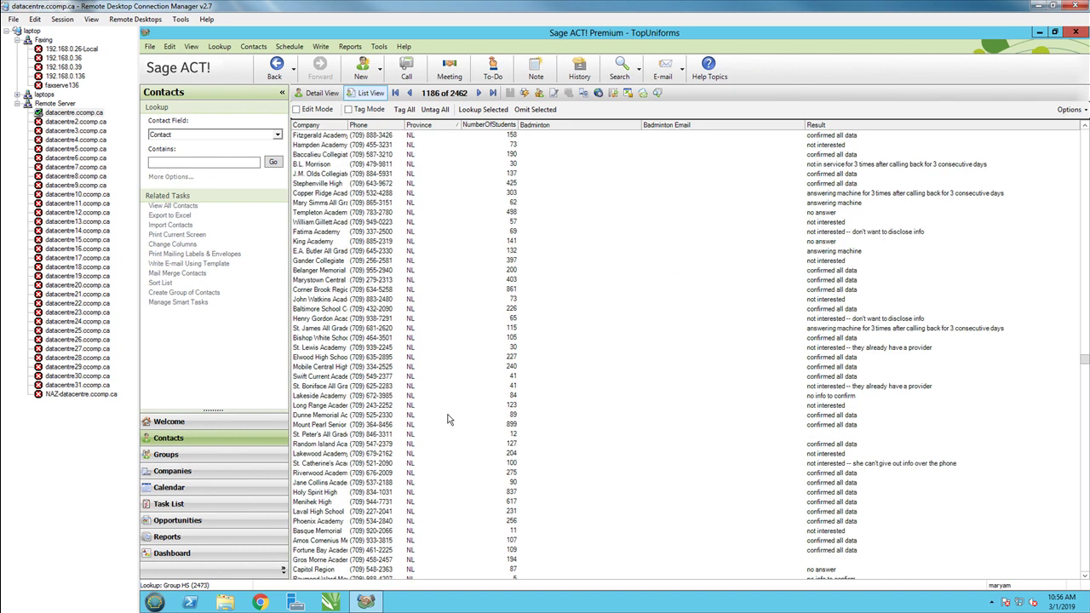
{"action": "scroll", "coordinate": [446, 409], "scroll_direction": "down", "scroll_amount": 15}
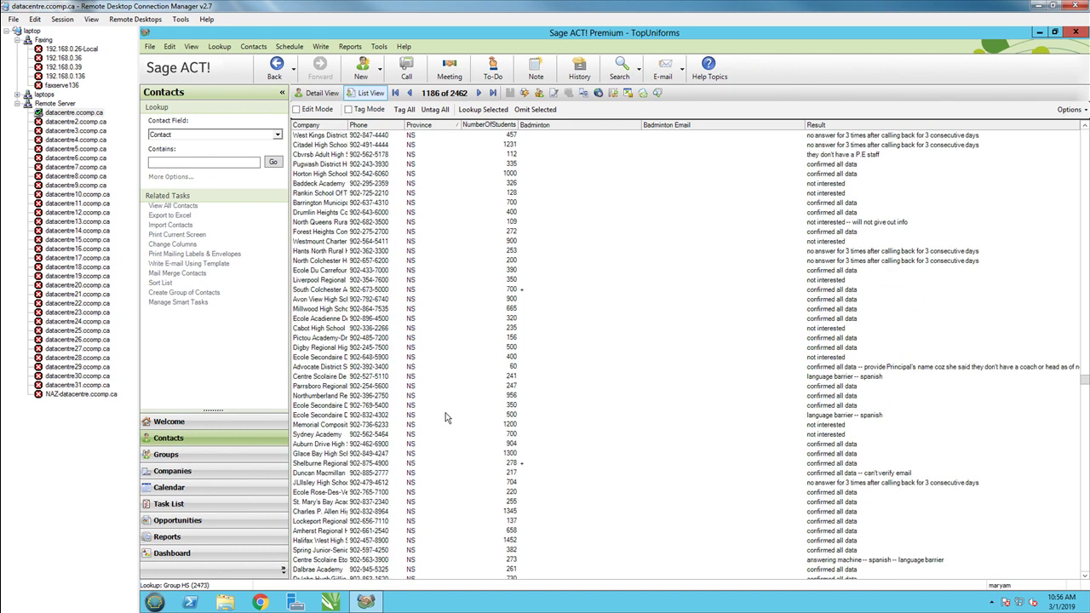
{"action": "left_click", "coordinate": [416, 201]}
{"action": "scroll", "coordinate": [459, 322], "scroll_direction": "down", "scroll_amount": 15}
{"action": "scroll", "coordinate": [447, 397], "scroll_direction": "down", "scroll_amount": 15}
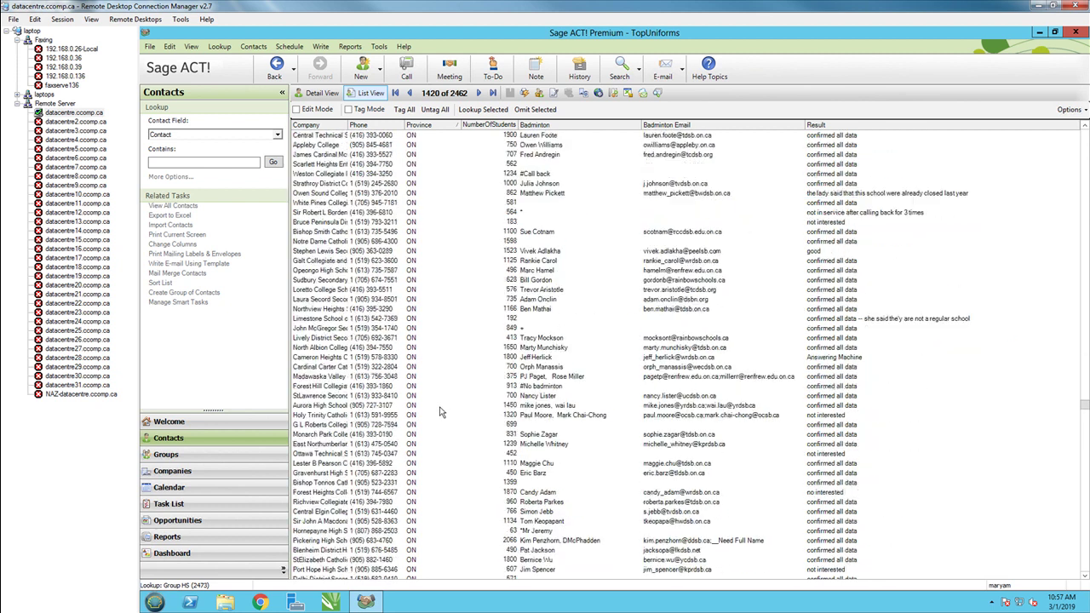
{"action": "scroll", "coordinate": [437, 430], "scroll_direction": "down", "scroll_amount": 15}
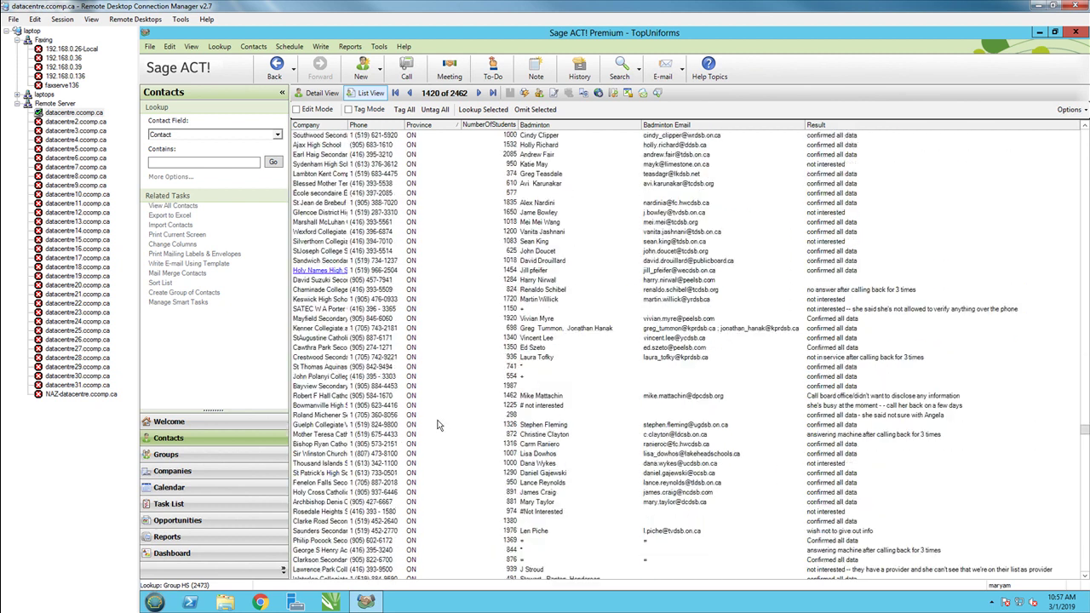
{"action": "scroll", "coordinate": [441, 443], "scroll_direction": "down", "scroll_amount": 15}
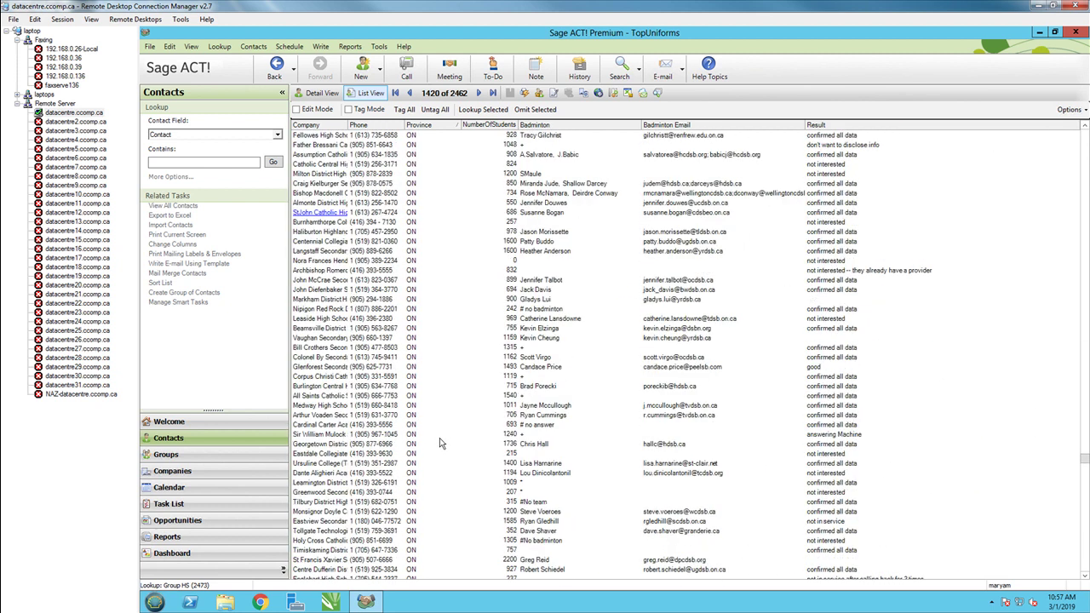
{"action": "scroll", "coordinate": [441, 455], "scroll_direction": "down", "scroll_amount": 15}
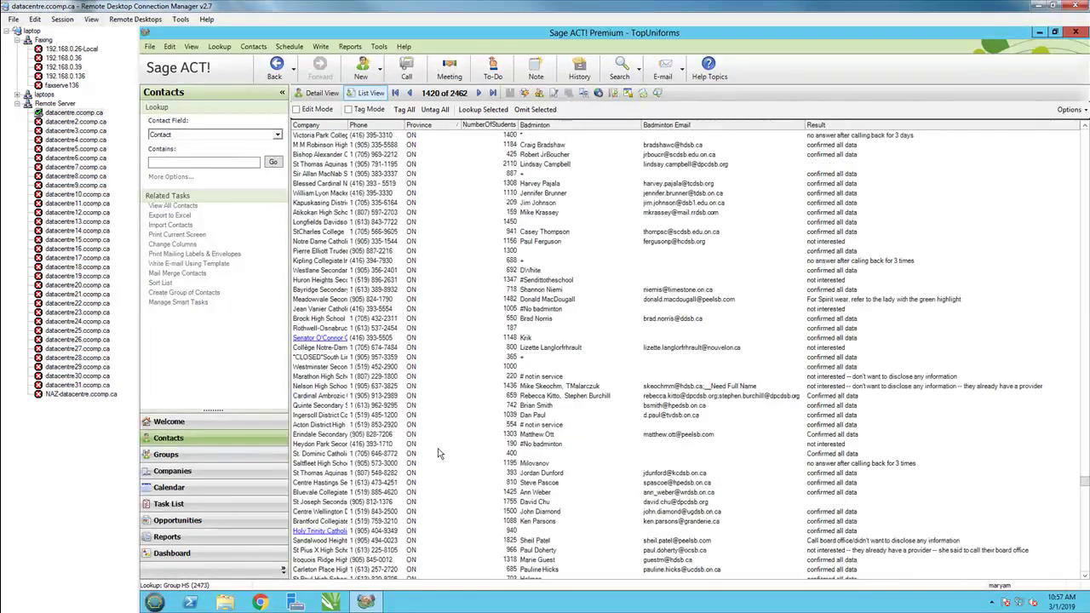
{"action": "scroll", "coordinate": [437, 456], "scroll_direction": "down", "scroll_amount": 14}
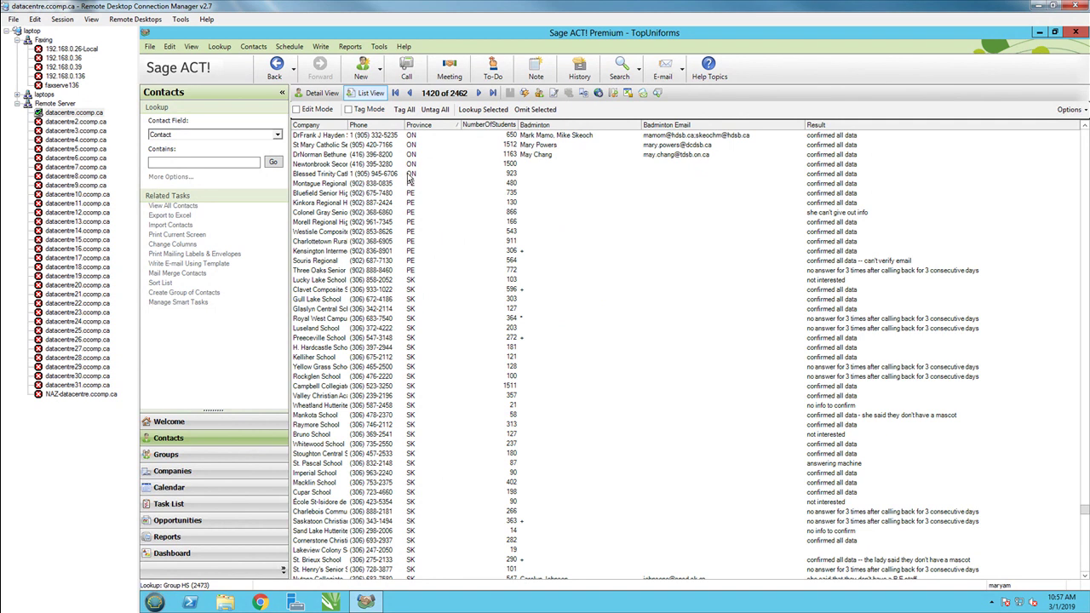
{"action": "left_click", "coordinate": [409, 175], "text": "shift"}
{"action": "right_click", "coordinate": [435, 160]}
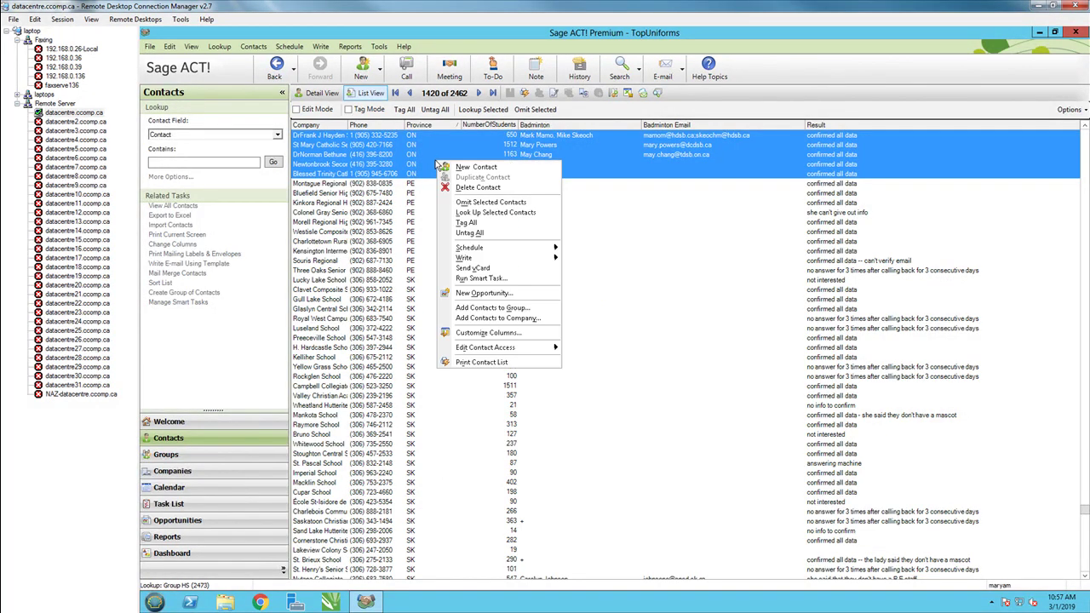
{"action": "left_click", "coordinate": [493, 307]}
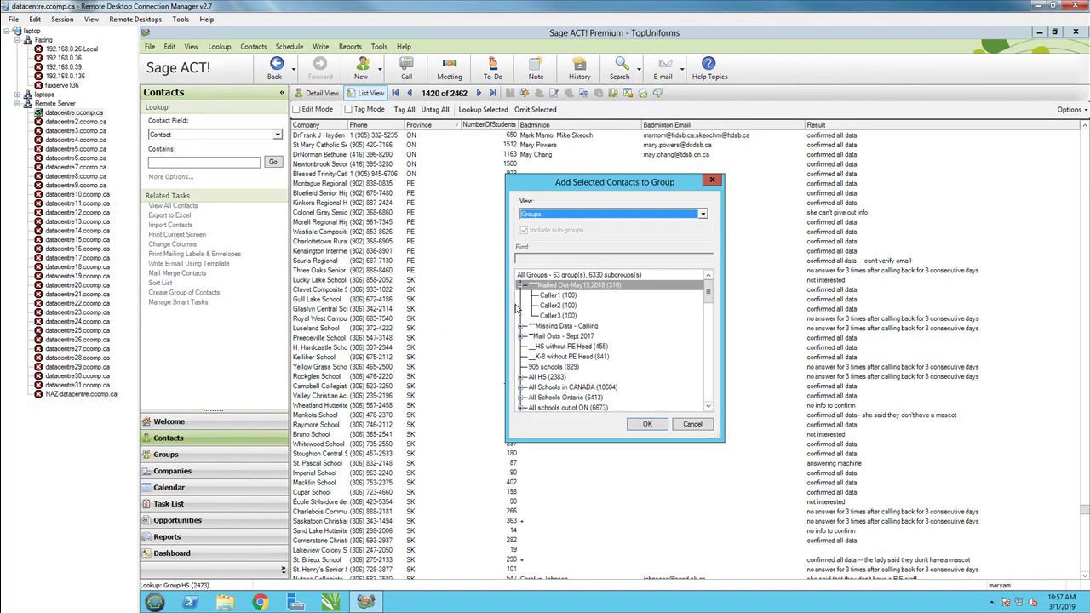
{"action": "left_click", "coordinate": [568, 389]}
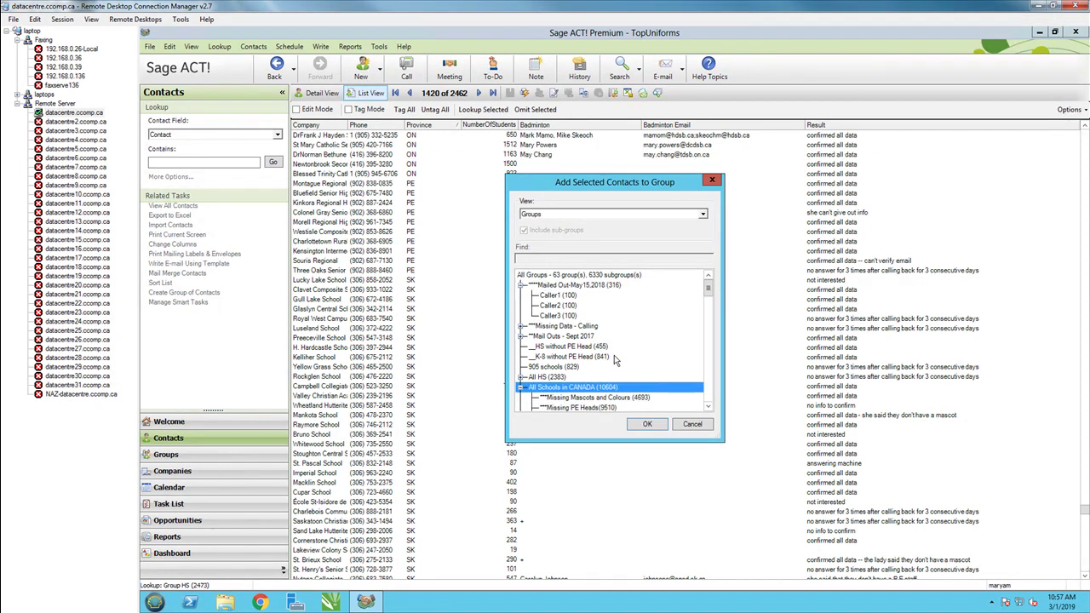
{"action": "scroll", "coordinate": [615, 359], "scroll_direction": "down", "scroll_amount": 5}
{"action": "scroll", "coordinate": [615, 359], "scroll_direction": "down", "scroll_amount": 1}
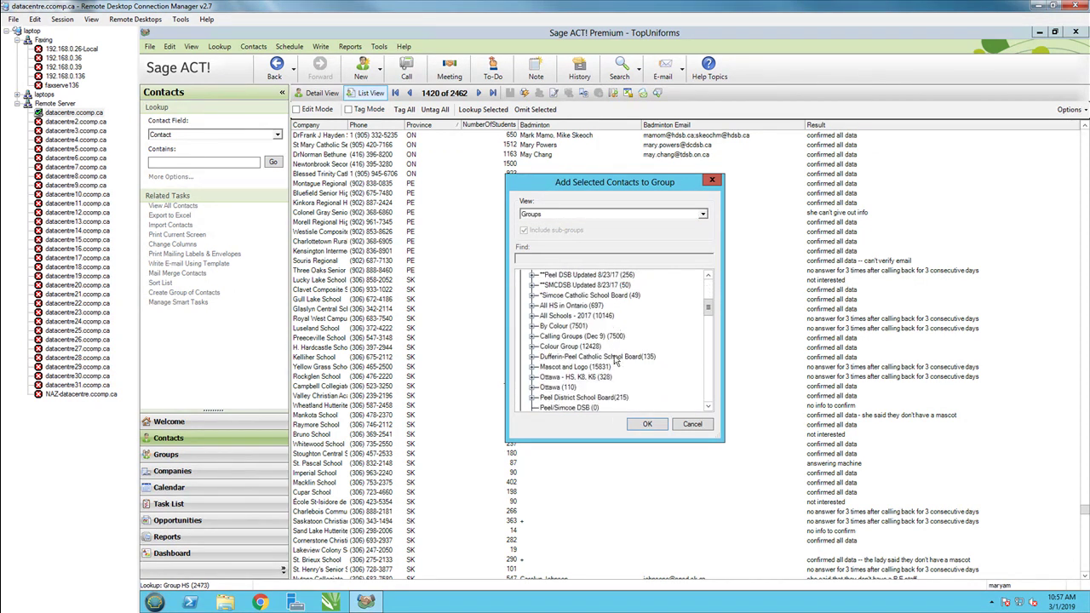
{"action": "double_click", "coordinate": [575, 316]}
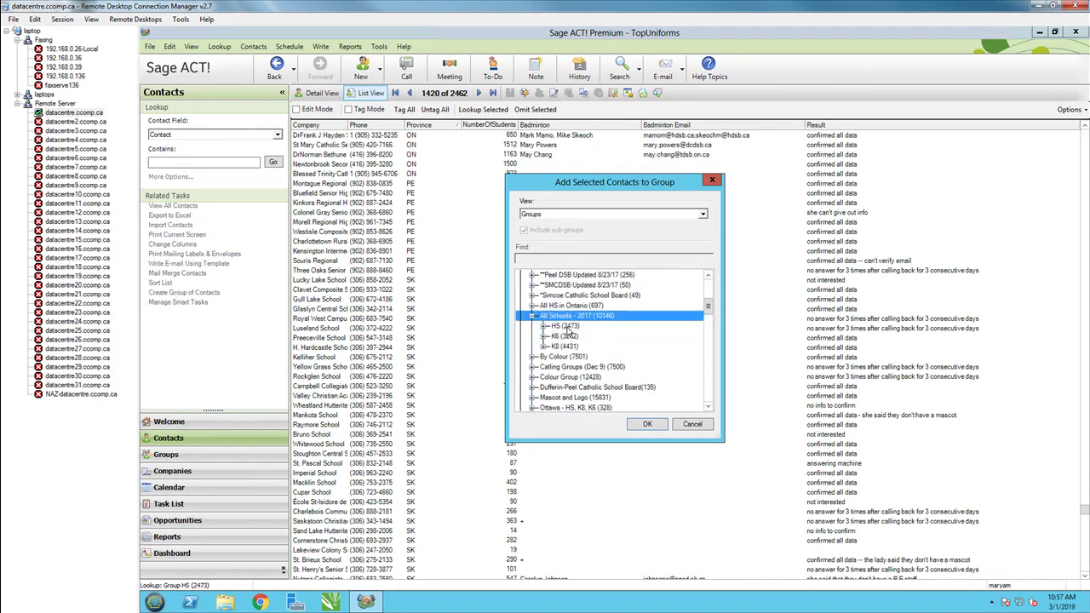
{"action": "double_click", "coordinate": [567, 327]}
{"action": "scroll", "coordinate": [588, 381], "scroll_direction": "down", "scroll_amount": 2}
{"action": "scroll", "coordinate": [588, 381], "scroll_direction": "down", "scroll_amount": 1}
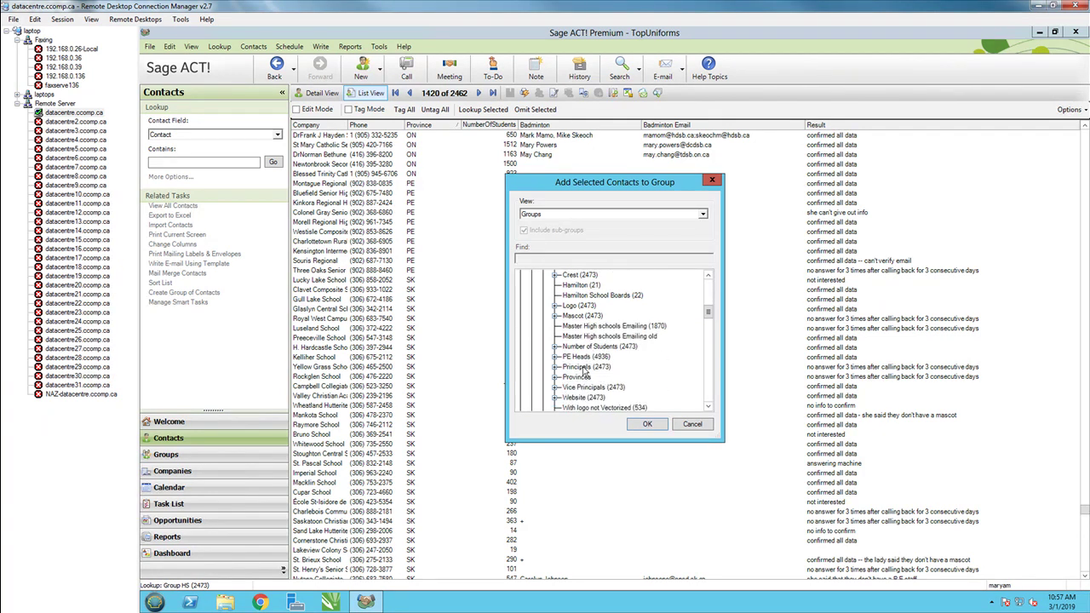
{"action": "double_click", "coordinate": [593, 378]}
{"action": "scroll", "coordinate": [608, 383], "scroll_direction": "down", "scroll_amount": 2}
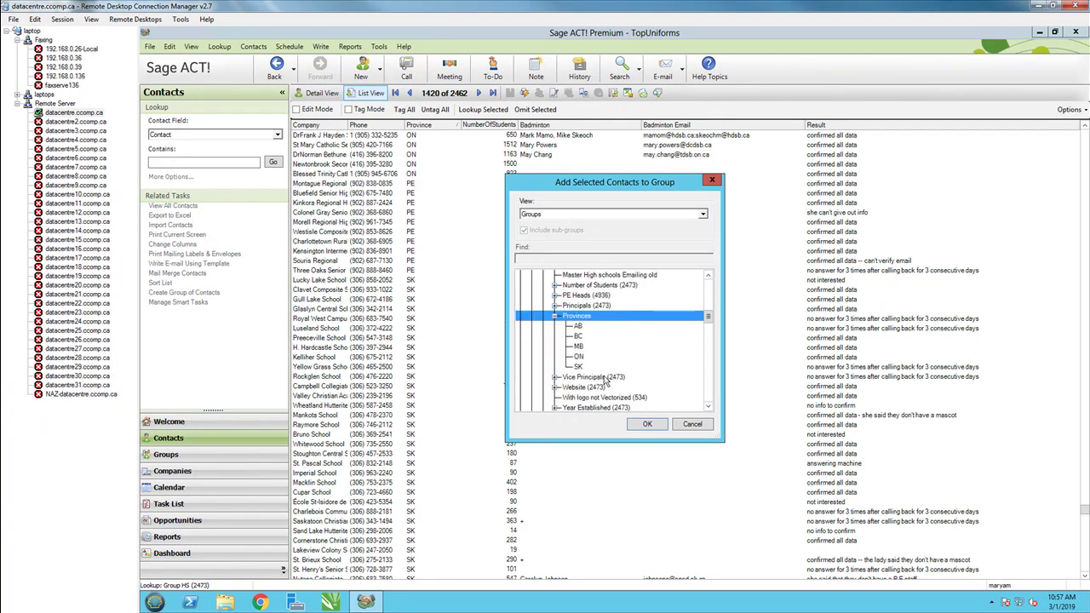
{"action": "left_click", "coordinate": [579, 356]}
{"action": "left_click", "coordinate": [635, 425]}
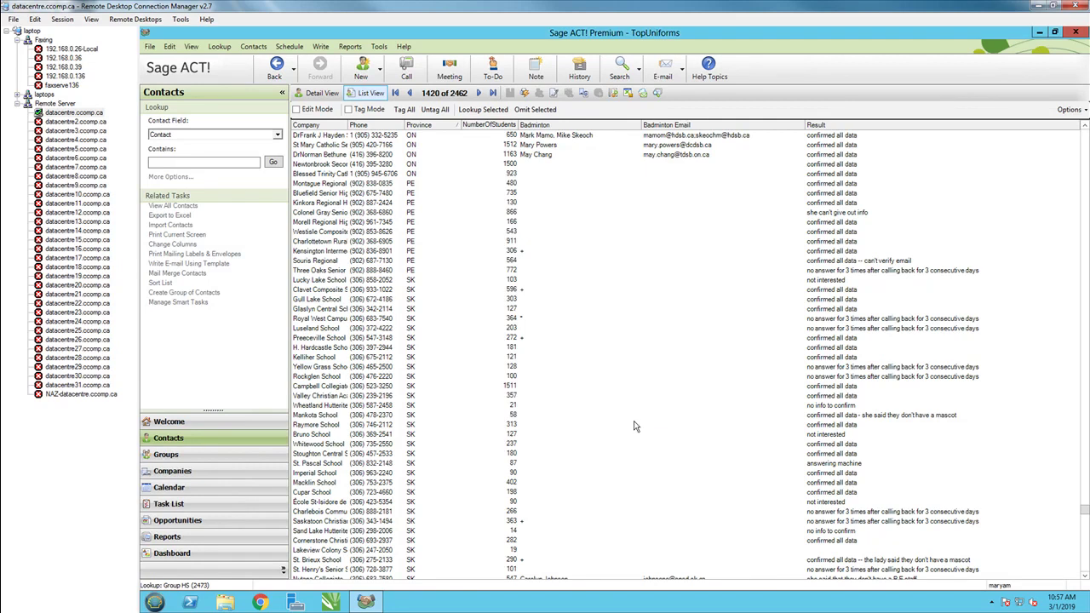
Select the SK contacts through the end of the list and add them to the SK subgroup under All Schools - 2017 > HS > Provinces
{"action": "left_click", "coordinate": [417, 281]}
{"action": "scroll", "coordinate": [470, 362], "scroll_direction": "down", "scroll_amount": 4}
{"action": "scroll", "coordinate": [472, 443], "scroll_direction": "down", "scroll_amount": 20}
{"action": "scroll", "coordinate": [467, 464], "scroll_direction": "down", "scroll_amount": 20}
{"action": "scroll", "coordinate": [464, 459], "scroll_direction": "down", "scroll_amount": 15}
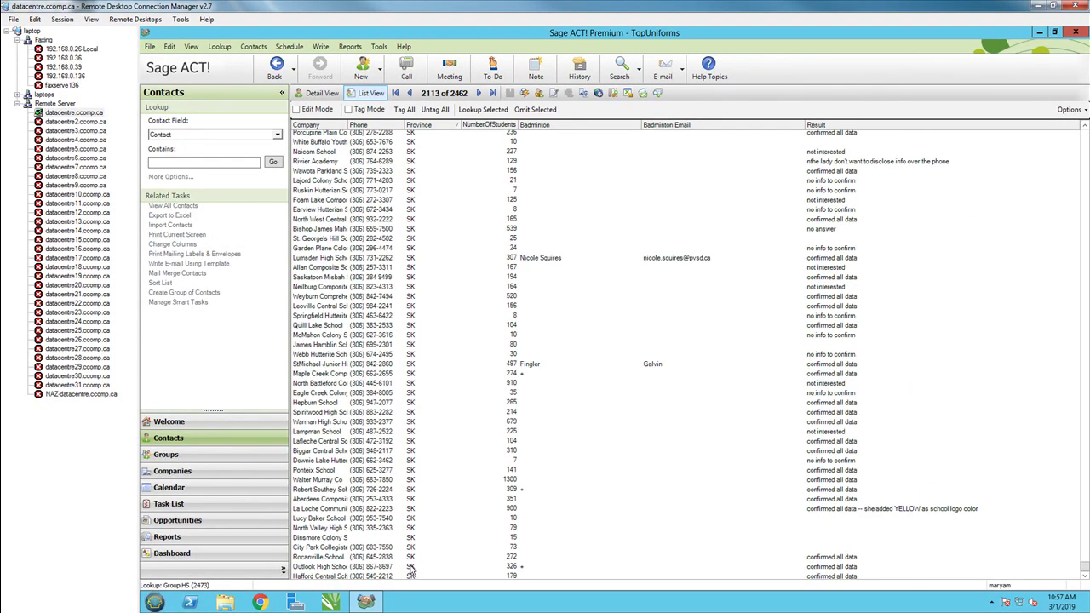
{"action": "key", "text": "ctrl+a"}
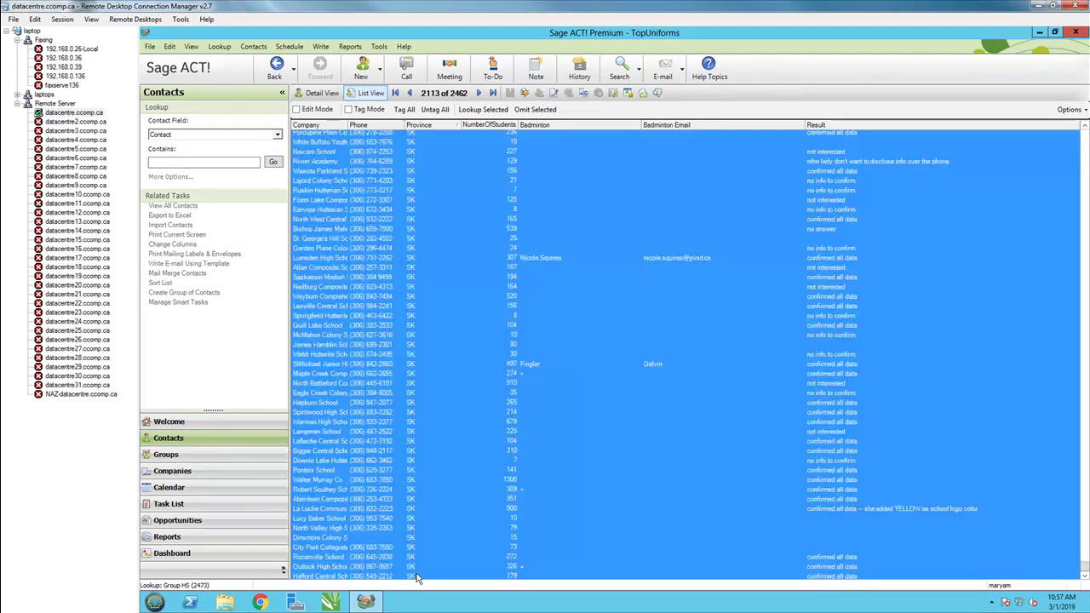
{"action": "right_click", "coordinate": [457, 395]}
{"action": "left_click", "coordinate": [529, 333]}
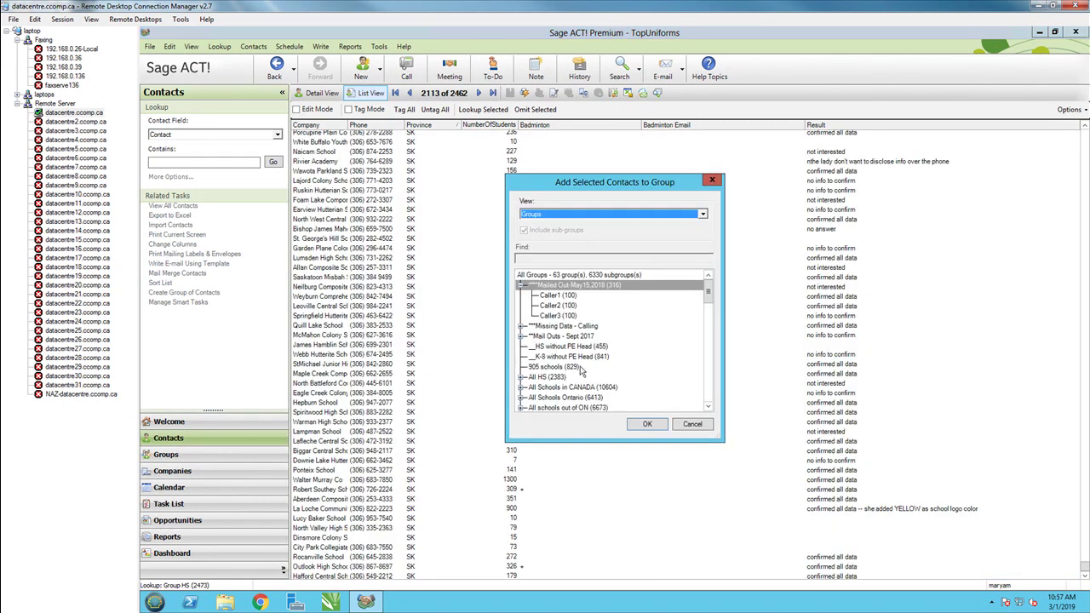
{"action": "double_click", "coordinate": [576, 386]}
{"action": "scroll", "coordinate": [610, 388], "scroll_direction": "down", "scroll_amount": 3}
{"action": "scroll", "coordinate": [609, 387], "scroll_direction": "down", "scroll_amount": 1}
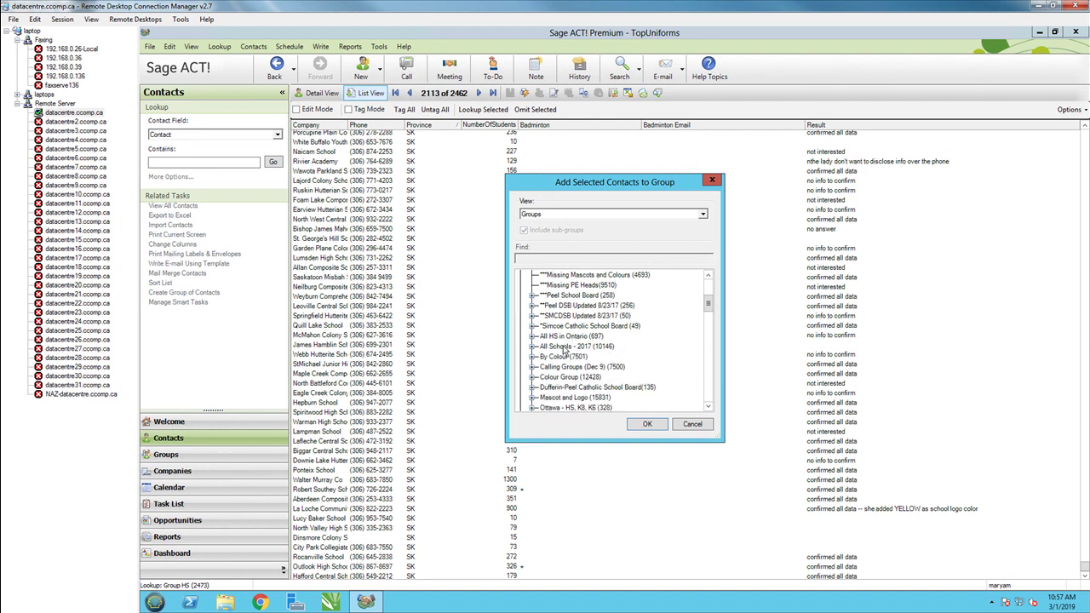
{"action": "double_click", "coordinate": [563, 348]}
{"action": "double_click", "coordinate": [595, 357]}
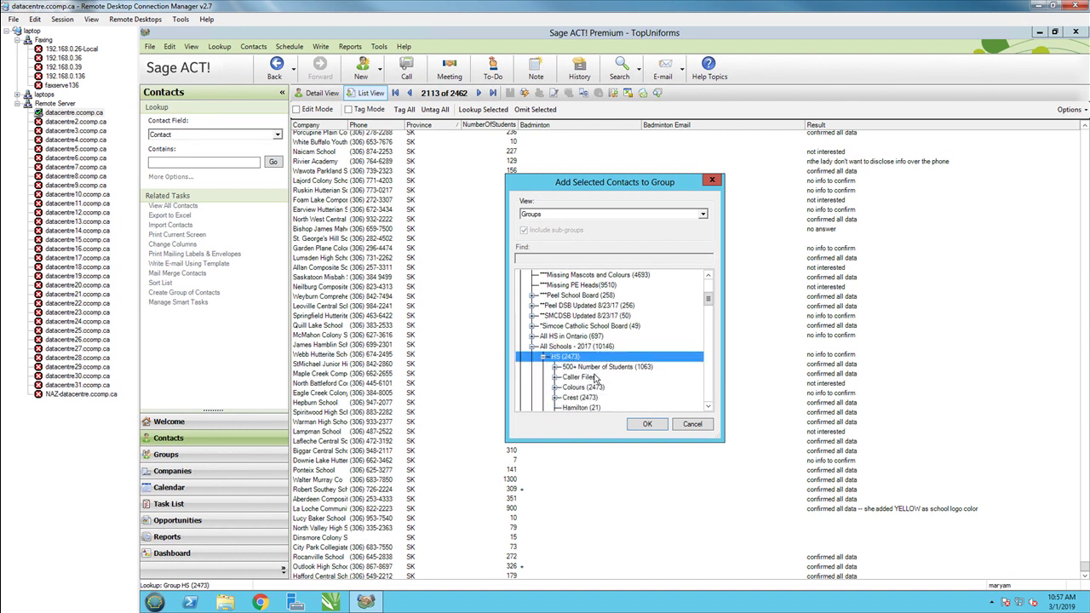
{"action": "scroll", "coordinate": [595, 379], "scroll_direction": "down", "scroll_amount": 3}
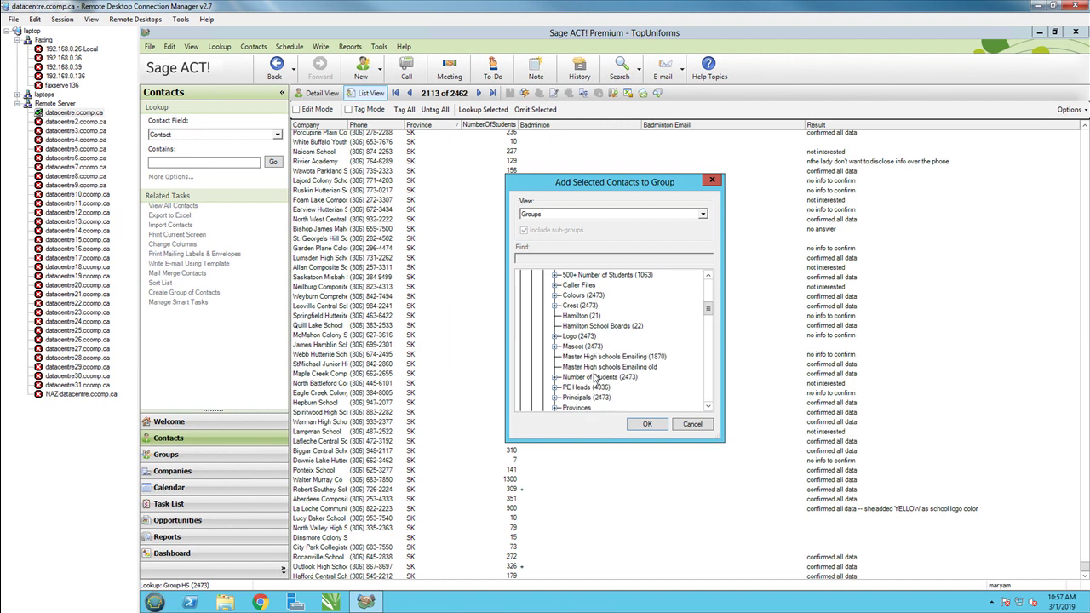
{"action": "scroll", "coordinate": [594, 379], "scroll_direction": "down", "scroll_amount": 1}
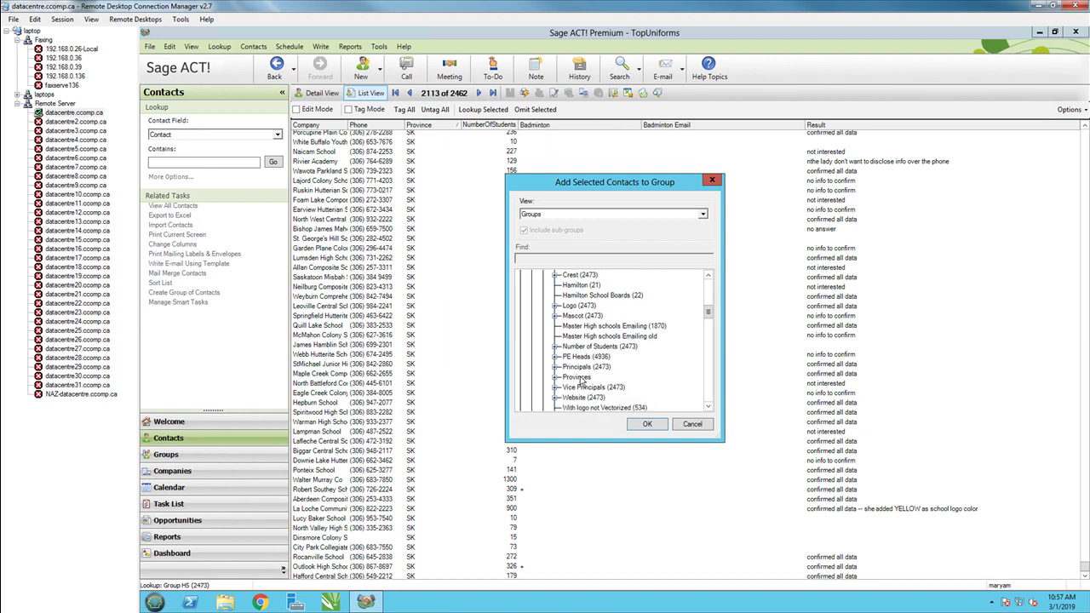
{"action": "double_click", "coordinate": [588, 378]}
{"action": "scroll", "coordinate": [592, 381], "scroll_direction": "down", "scroll_amount": 2}
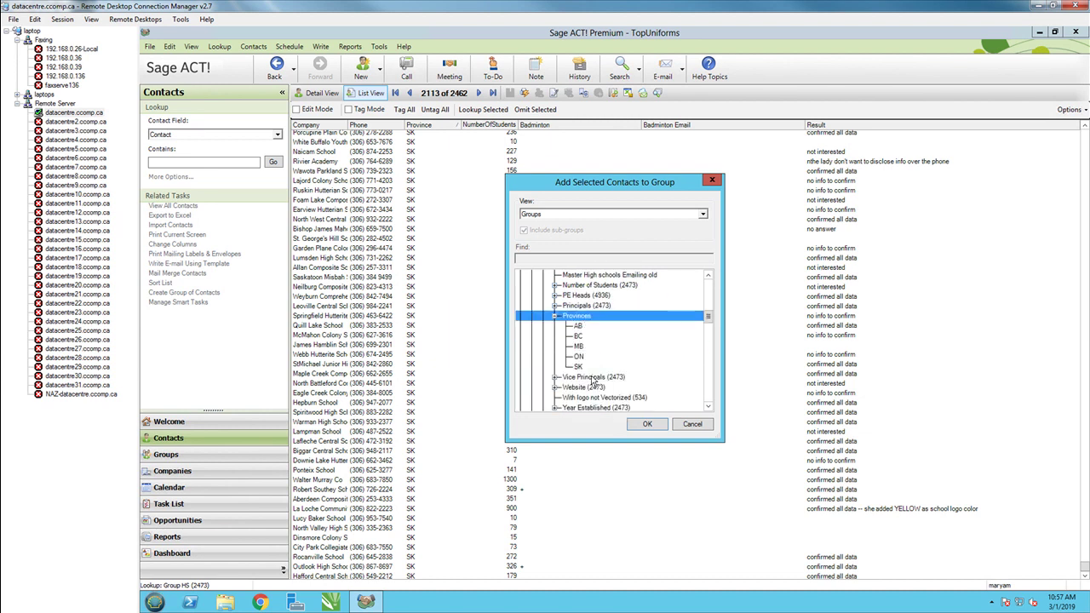
{"action": "left_click", "coordinate": [583, 367]}
{"action": "left_click", "coordinate": [639, 424]}
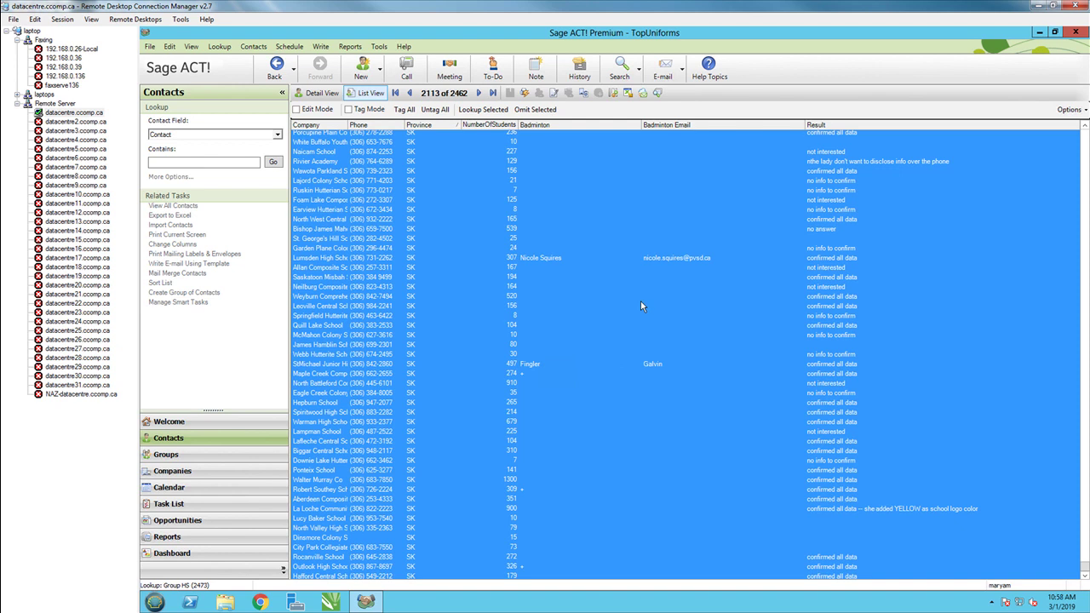
{"action": "left_click", "coordinate": [466, 181]}
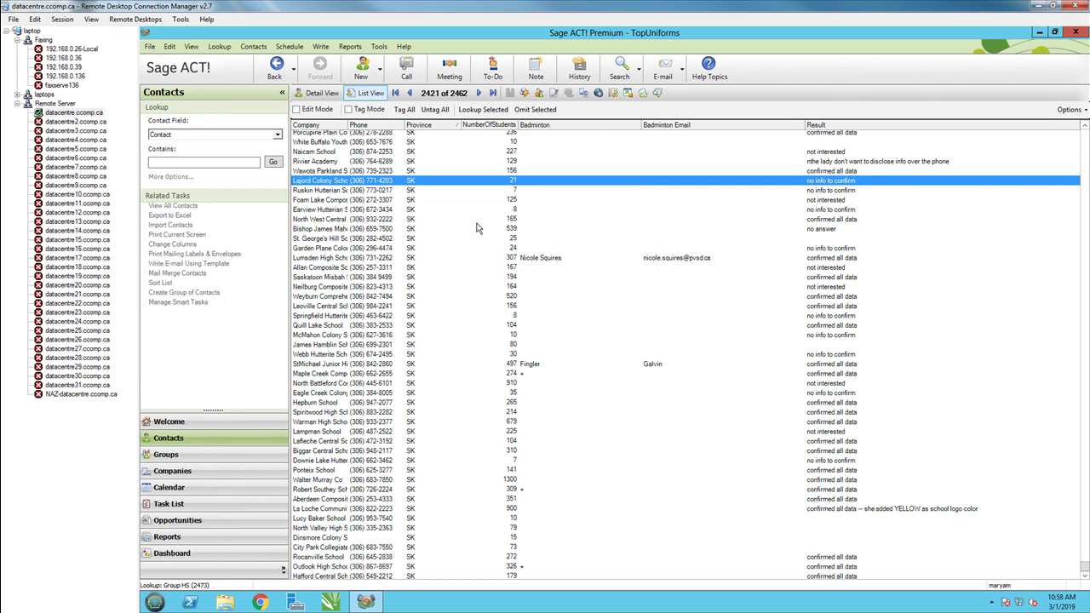
Switch to the groups view and expand All Schools in CANADA > All Schools - 2017 > HS > Provinces
{"action": "left_click", "coordinate": [166, 456]}
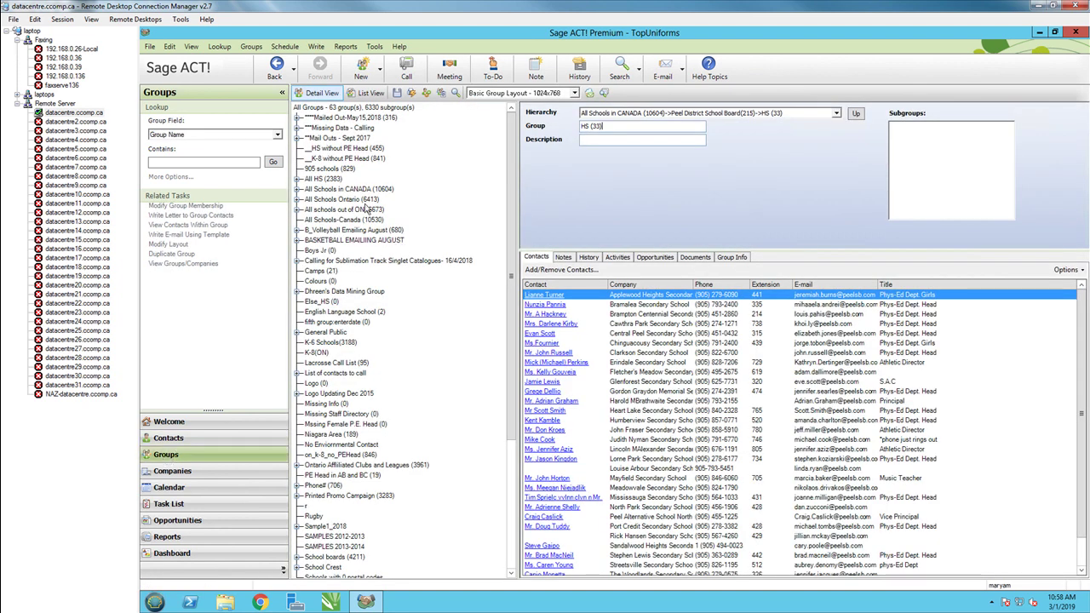
{"action": "double_click", "coordinate": [343, 191]}
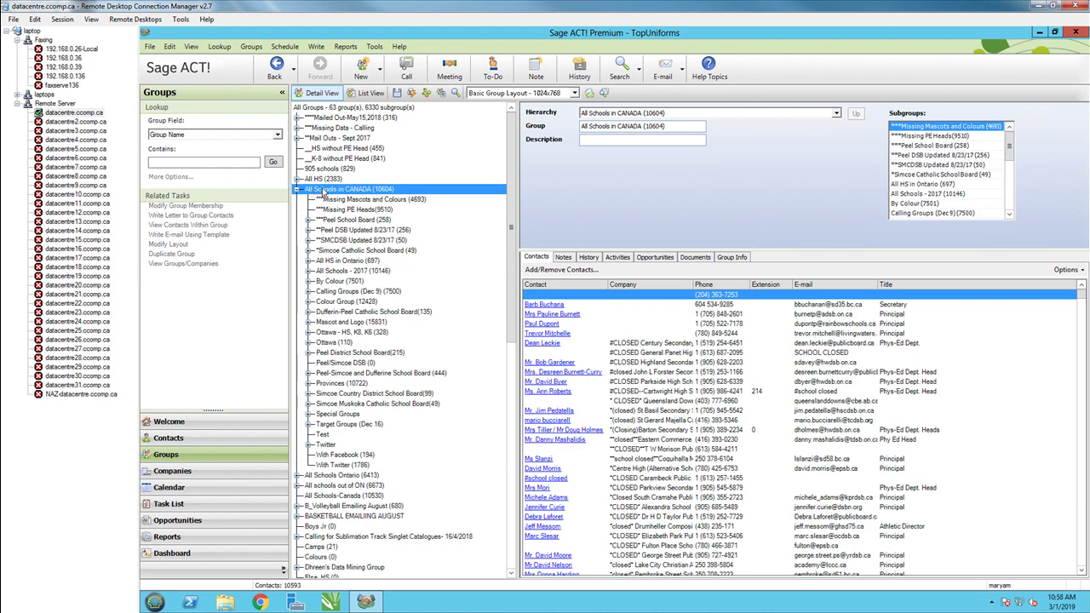
{"action": "double_click", "coordinate": [345, 272]}
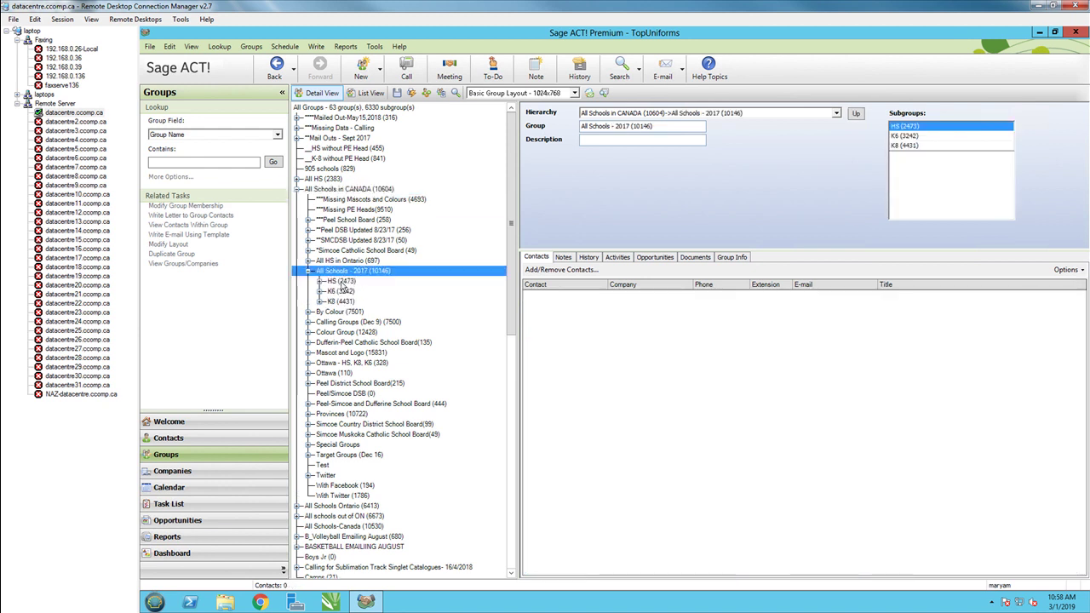
{"action": "double_click", "coordinate": [340, 282]}
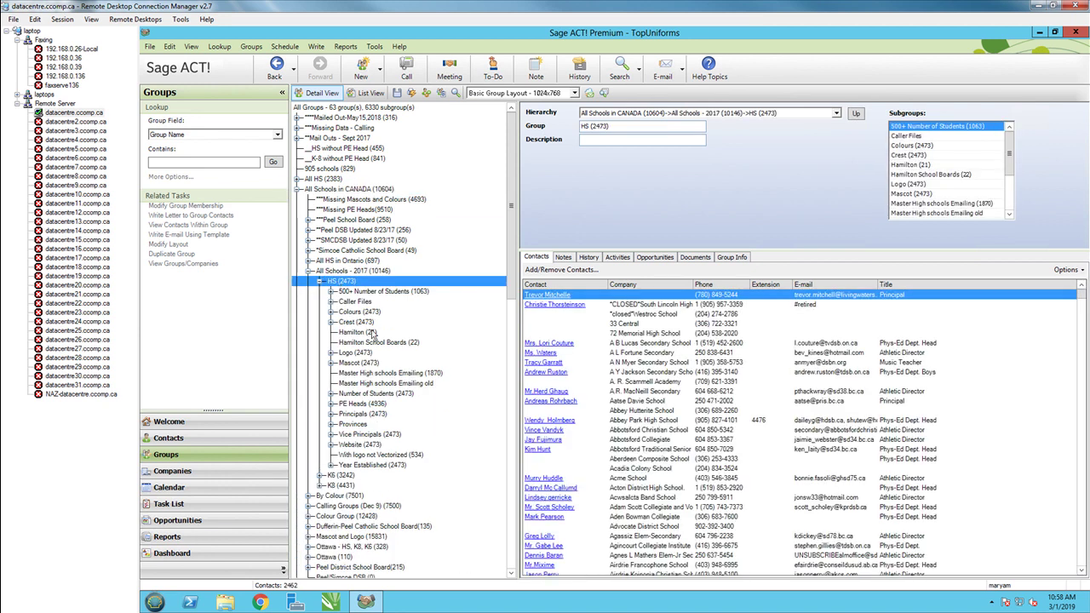
{"action": "double_click", "coordinate": [354, 425]}
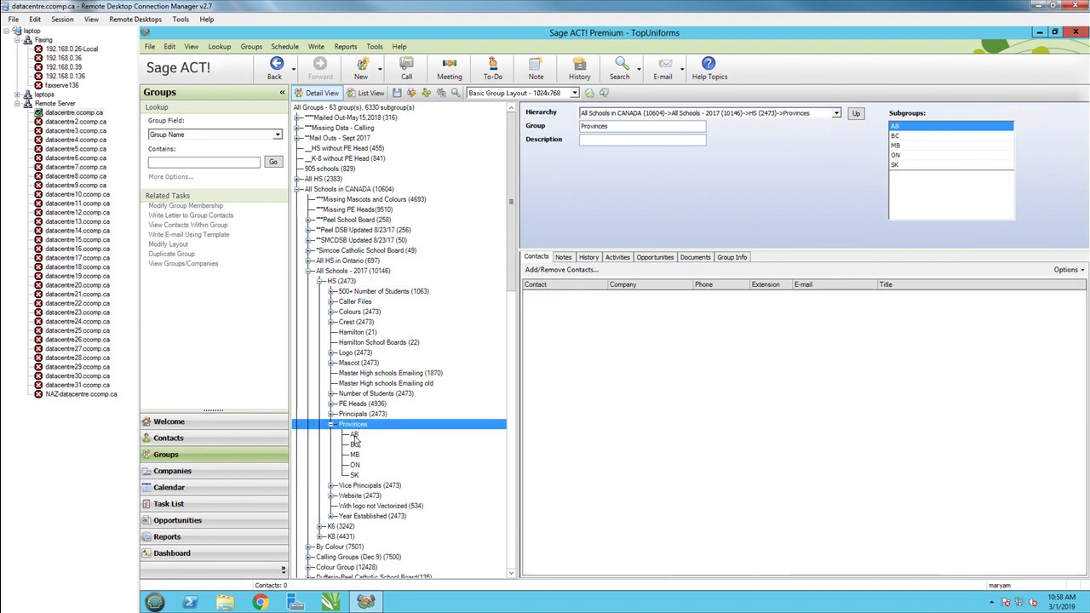
Rename the AB subgroup under HS > Provinces to "AB (458)"
{"action": "left_click", "coordinate": [354, 435]}
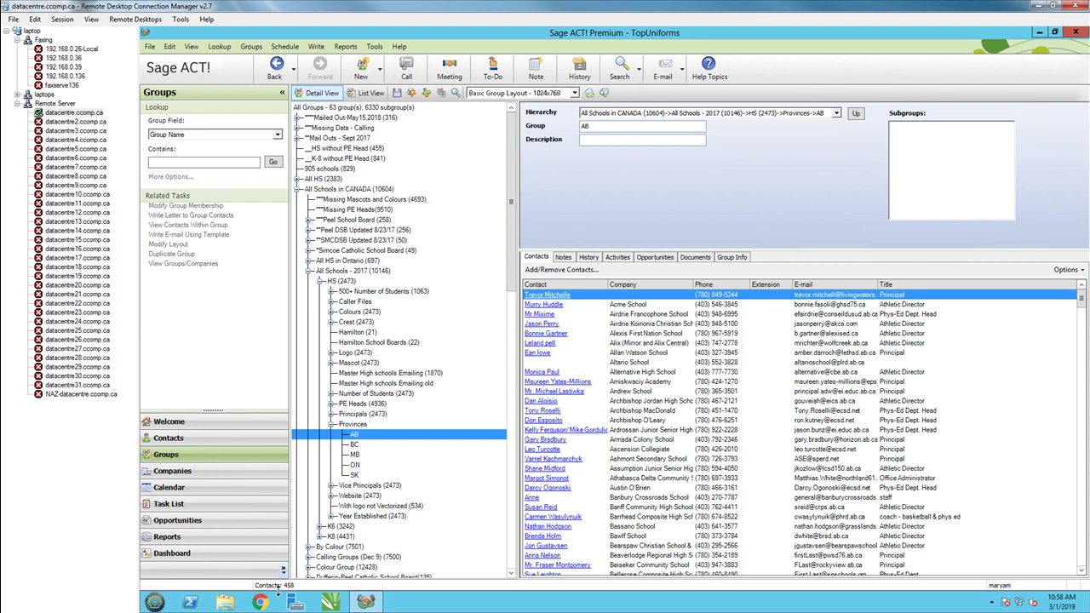
{"action": "left_click", "coordinate": [598, 125]}
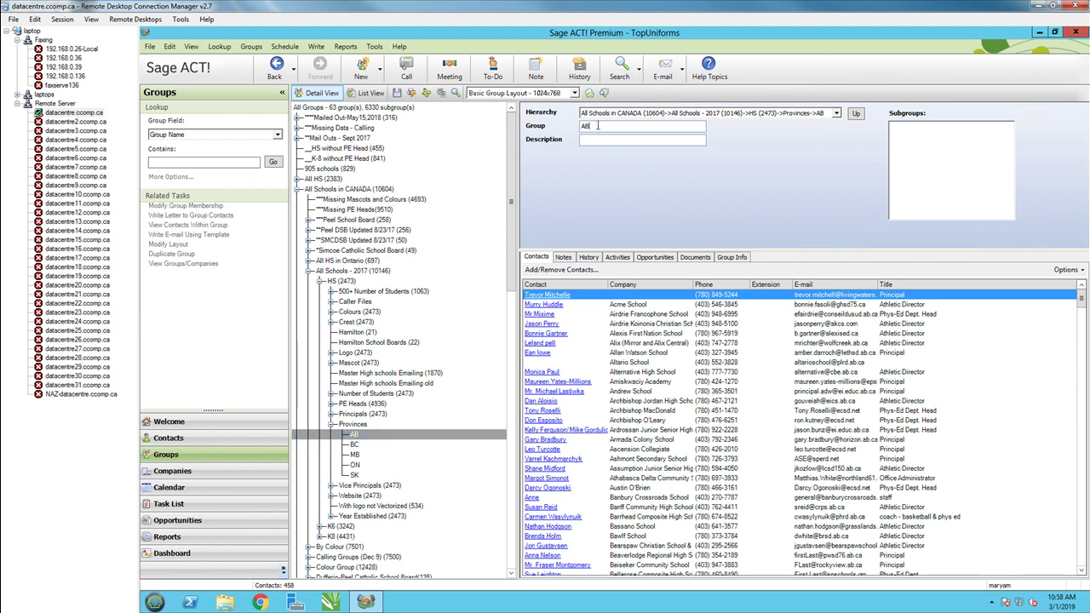
{"action": "type", "text": "(458)"}
{"action": "left_click", "coordinate": [424, 453]}
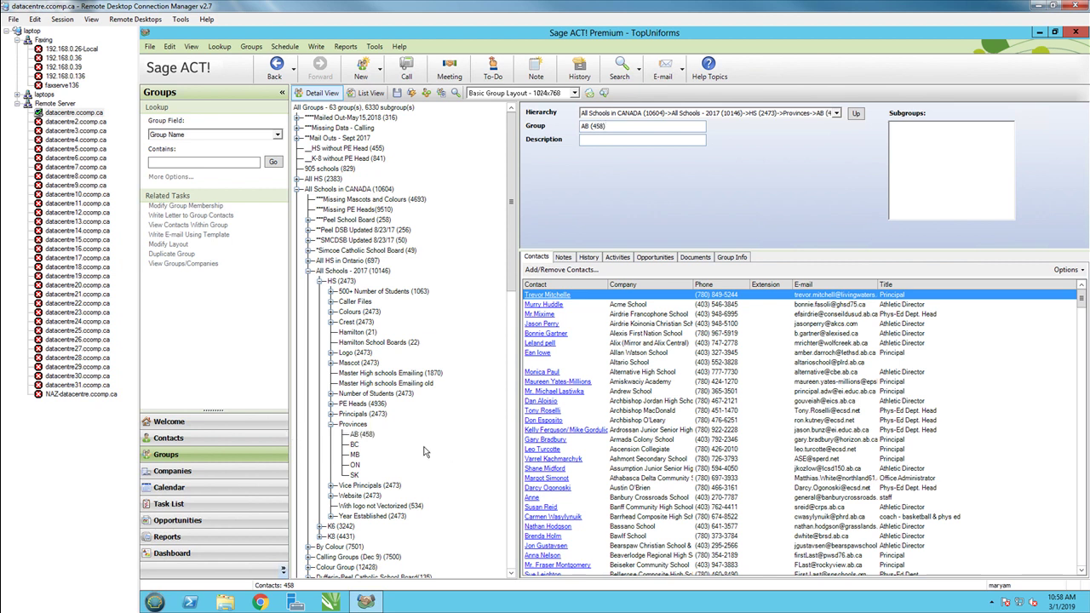
Rename the BC subgroup under HS > Provinces to "BC (384)"
{"action": "left_click", "coordinate": [354, 444]}
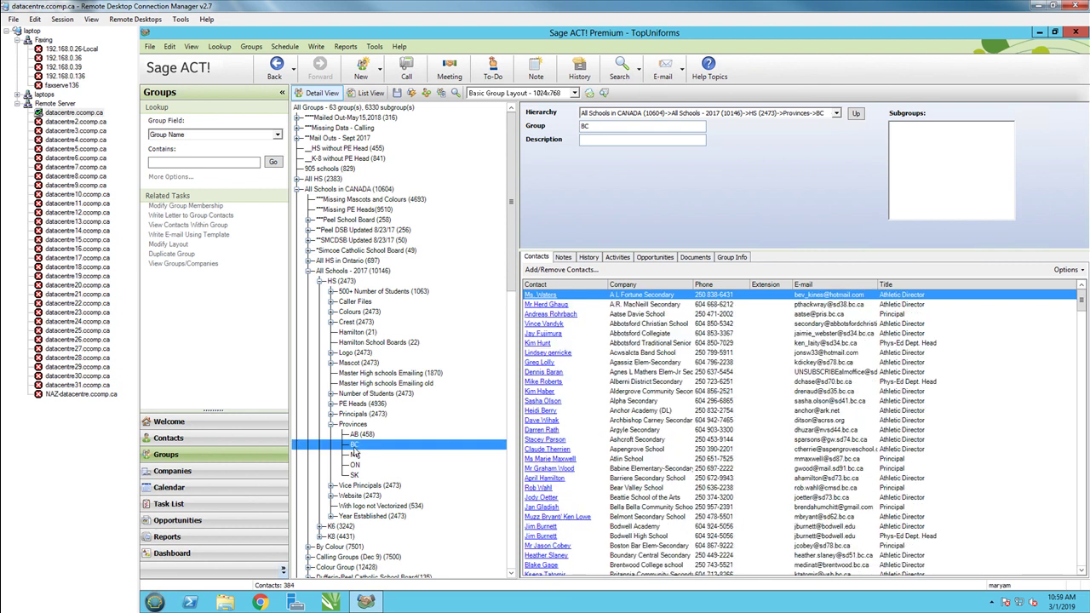
{"action": "left_click", "coordinate": [597, 127]}
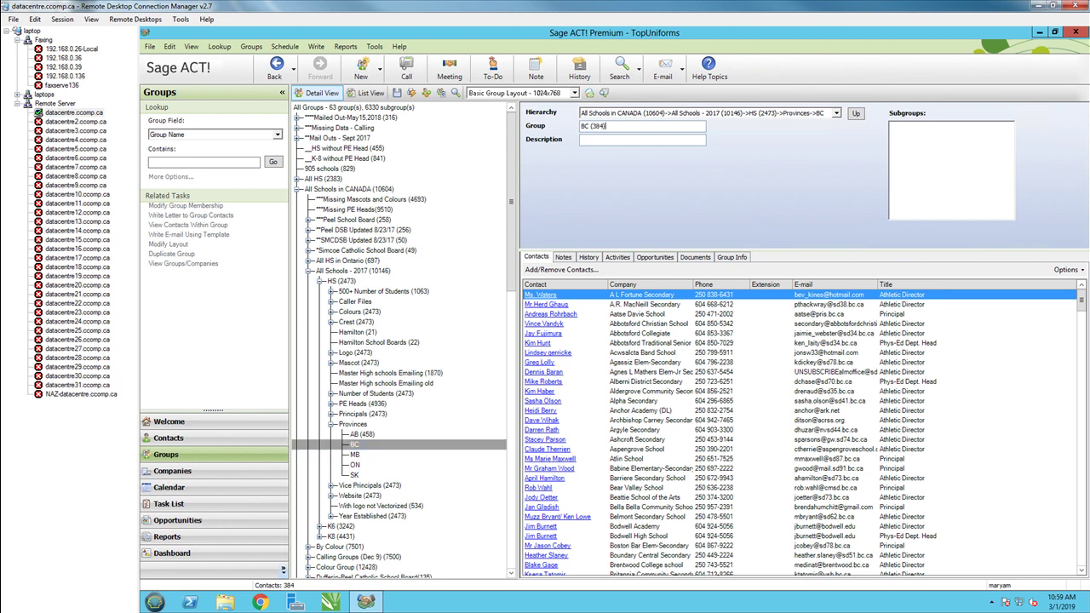
{"action": "left_click", "coordinate": [365, 456]}
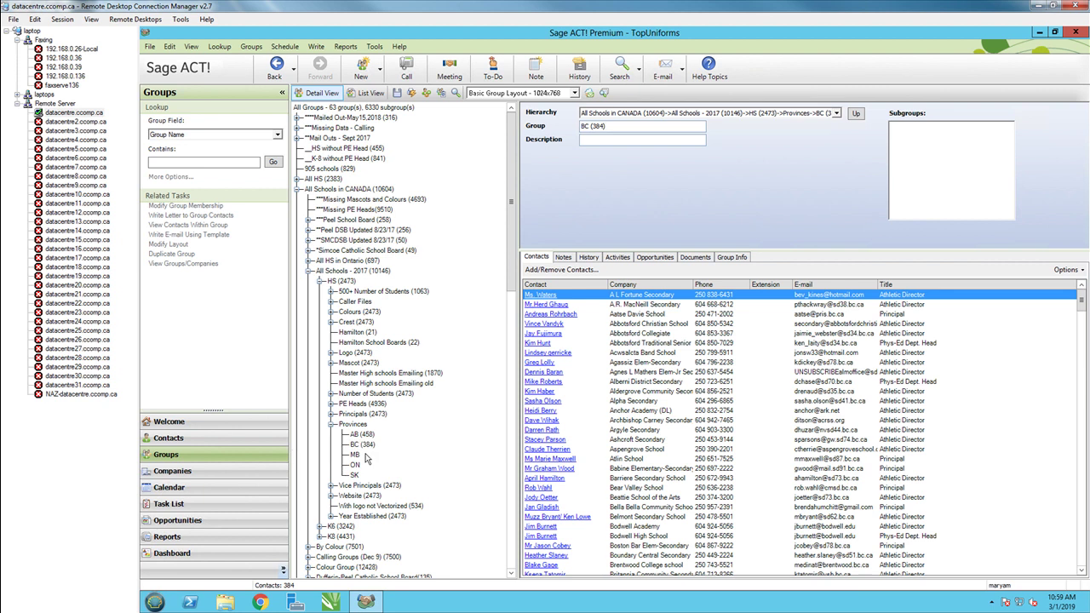
Rename the MB subgroup under HS > Provinces to "MB (336)"
{"action": "left_click", "coordinate": [356, 456]}
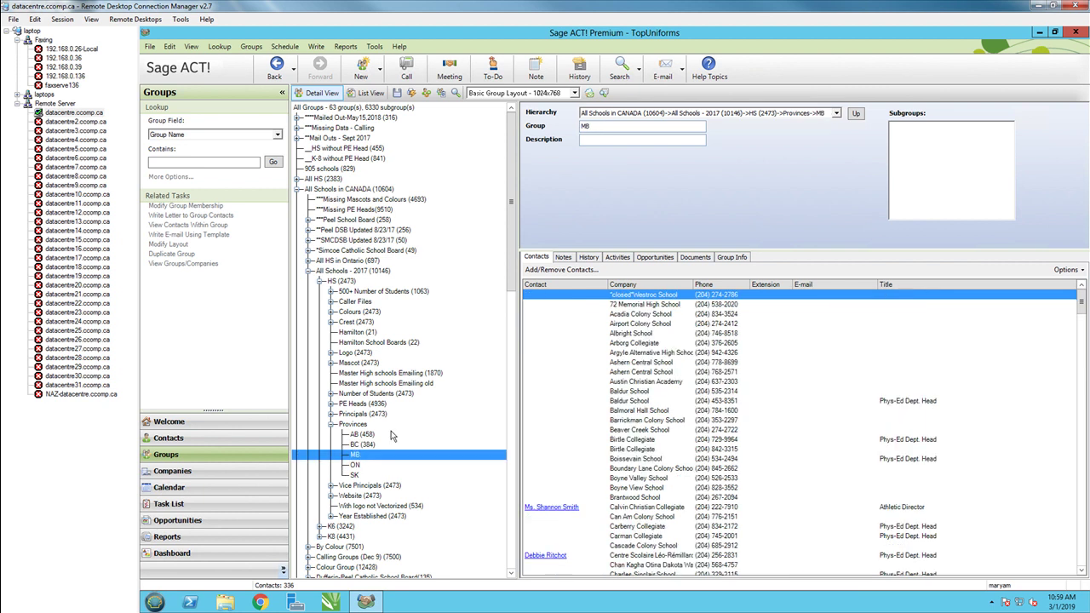
{"action": "left_click", "coordinate": [615, 126]}
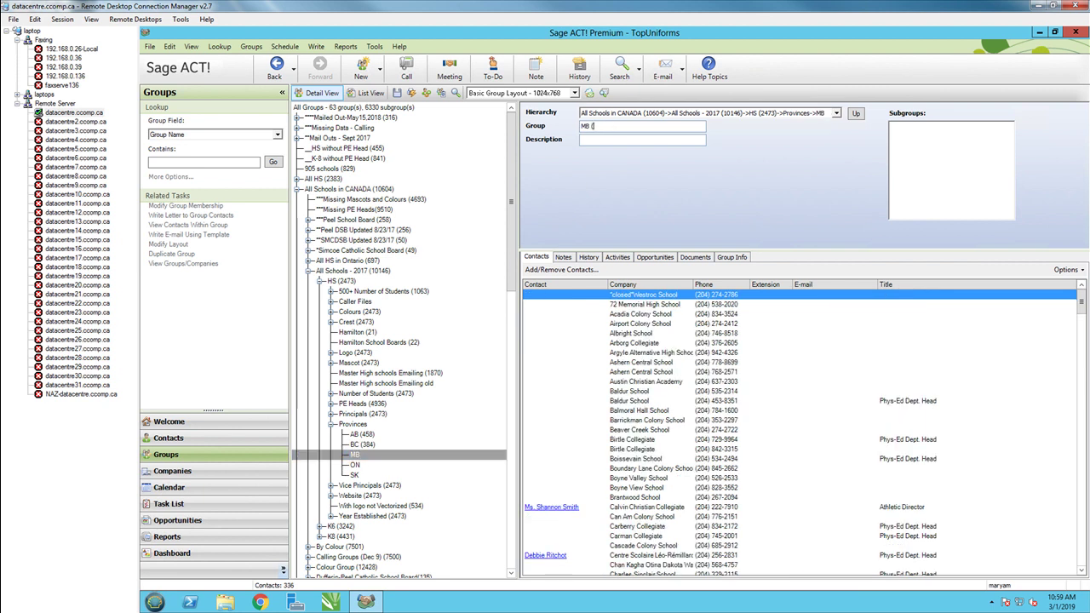
{"action": "type", "text": "(336"}
{"action": "left_click", "coordinate": [362, 467]}
Rename the ON subgroup under HS > Provinces to "ON (683)"
{"action": "left_click", "coordinate": [375, 468]}
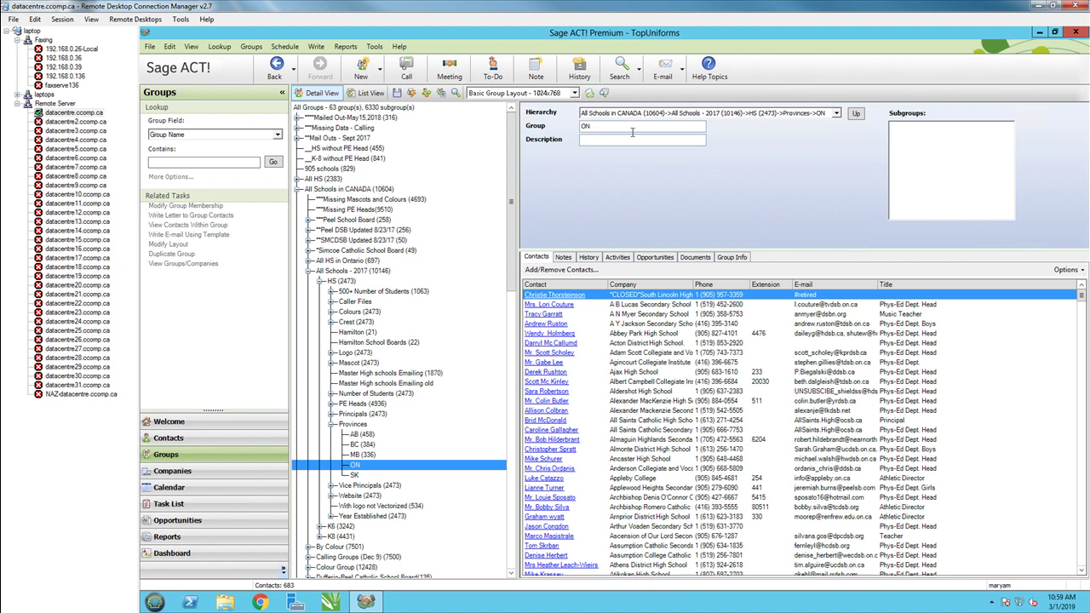
{"action": "left_click", "coordinate": [602, 126]}
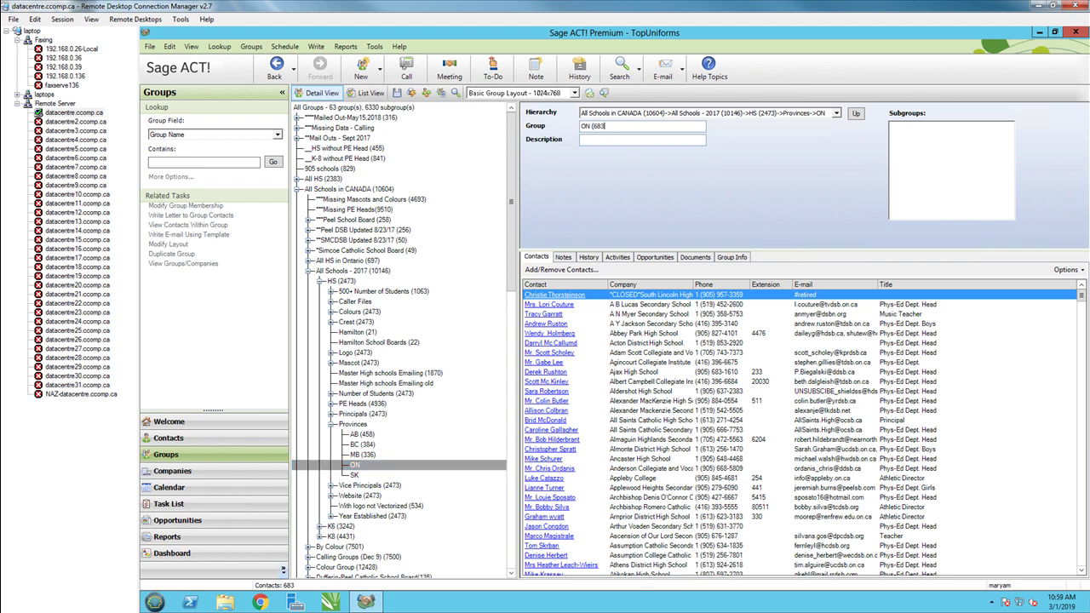
{"action": "type", "text": "(683)"}
Rename the SK subgroup under HS > Provinces to "SK (350)", keeping it in its current location
{"action": "left_click", "coordinate": [353, 479]}
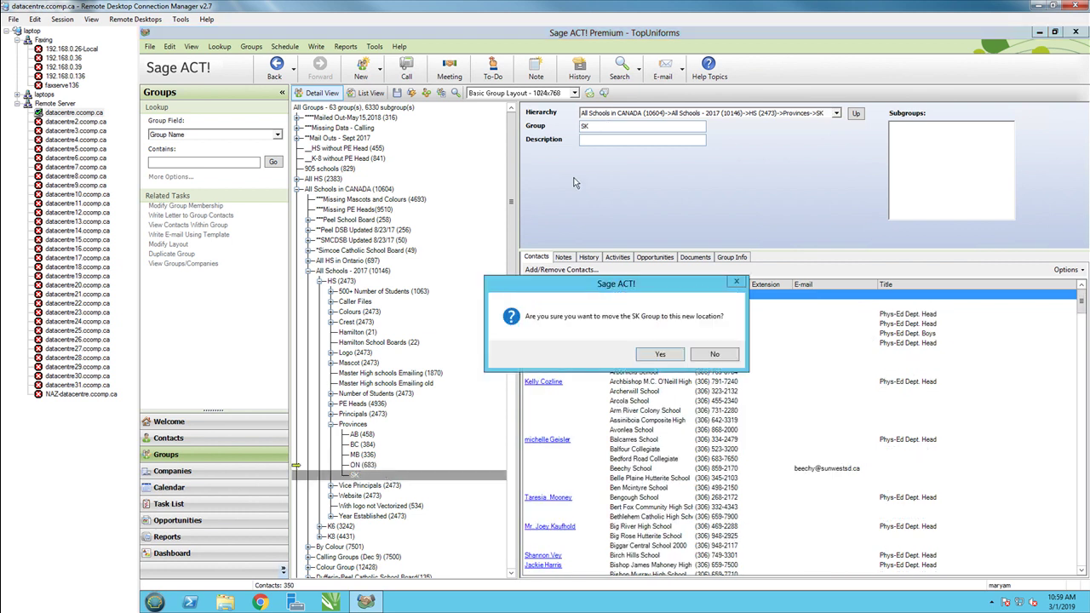
{"action": "left_click", "coordinate": [704, 350]}
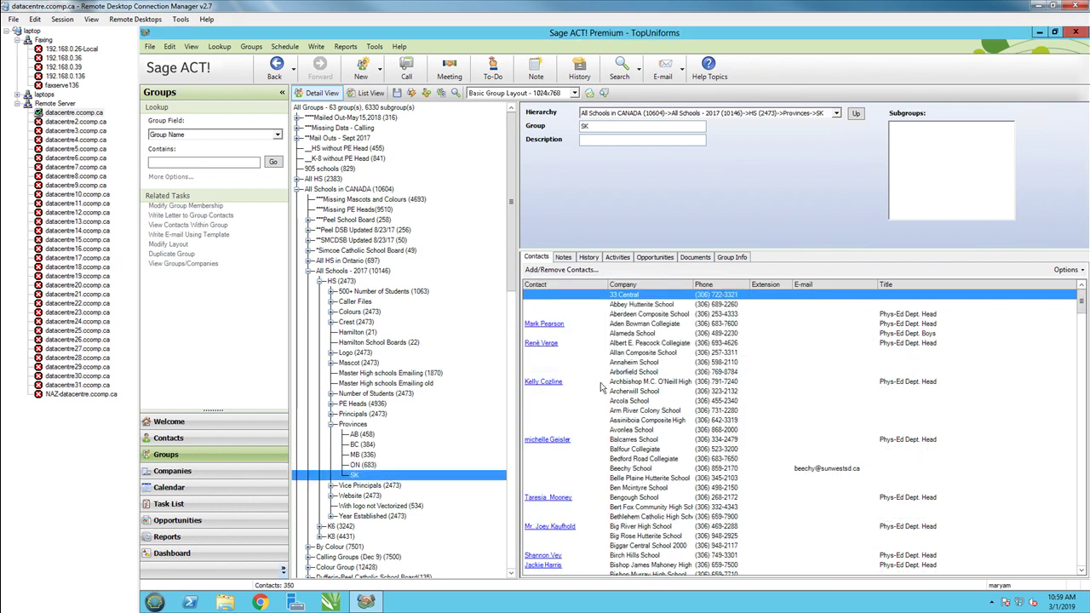
{"action": "left_click", "coordinate": [600, 126]}
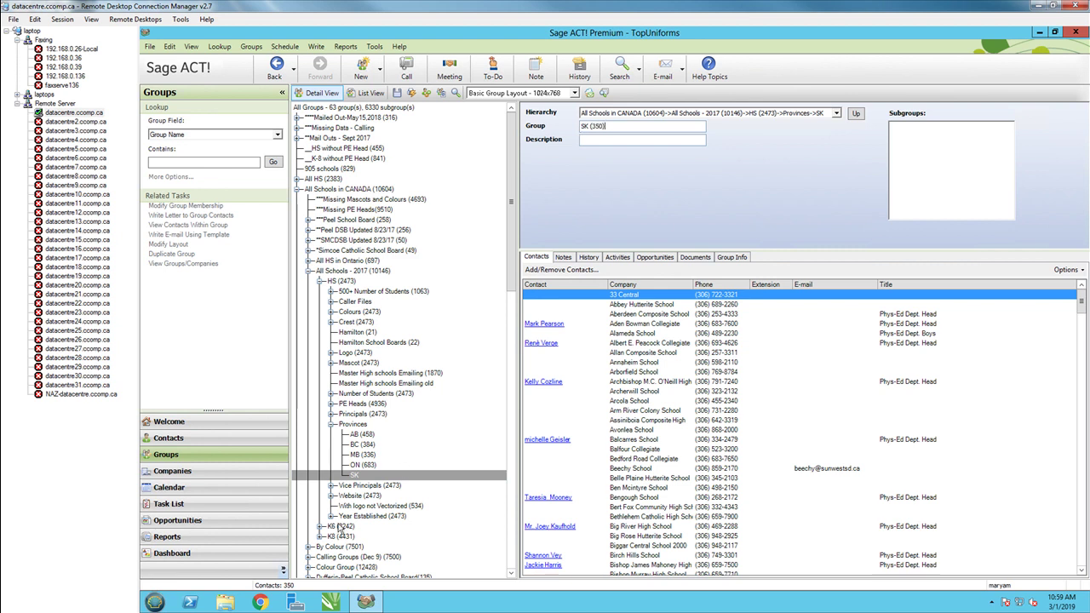
{"action": "left_click", "coordinate": [432, 471]}
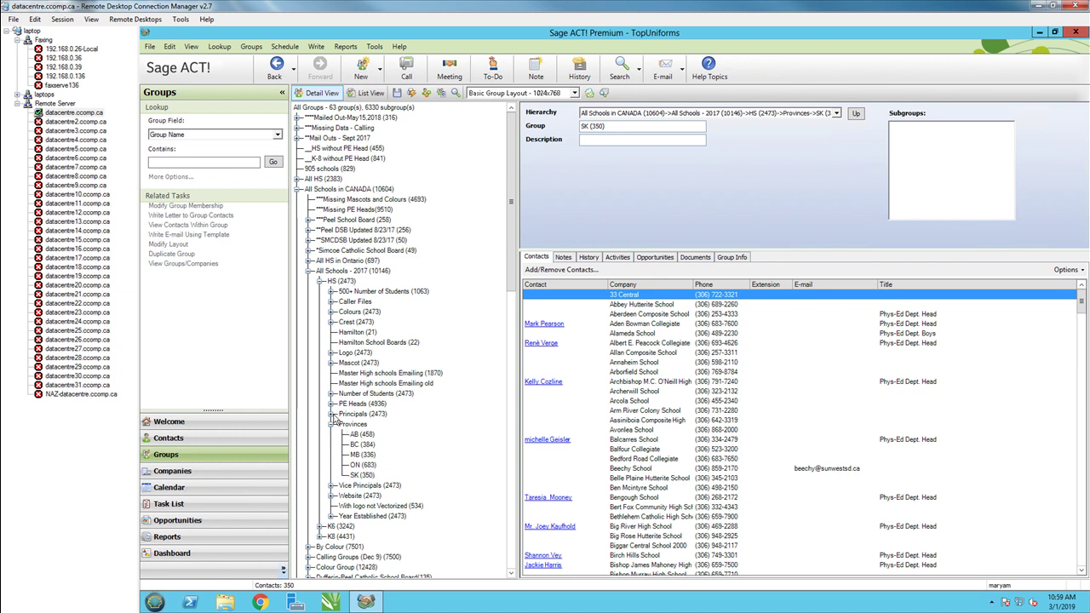
Show the ON subgroup's contacts in the contact list and widen the Company column to fit the full school names
{"action": "left_click", "coordinate": [366, 465]}
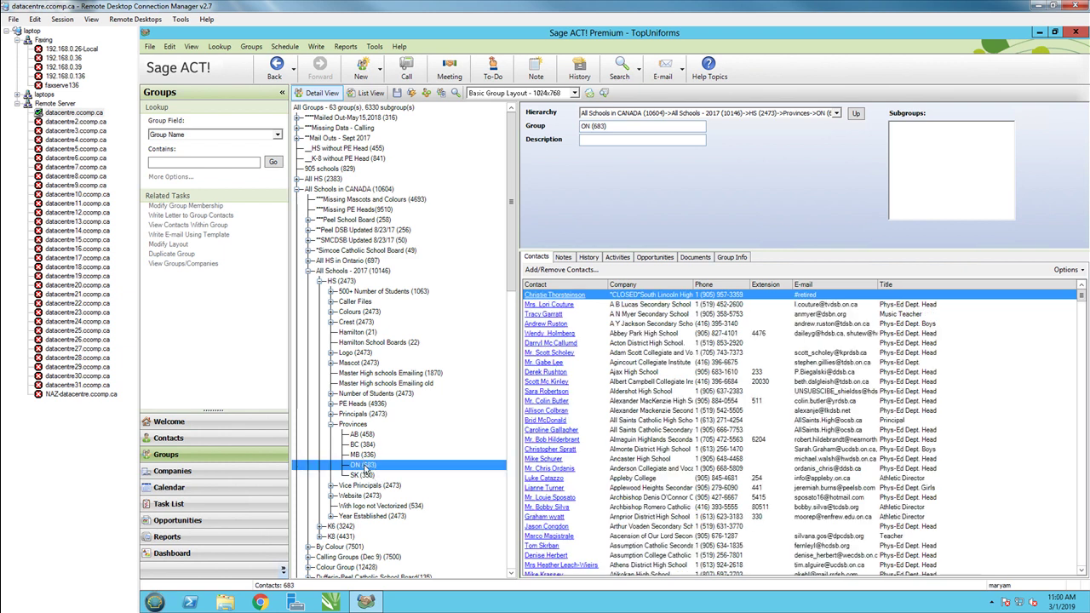
{"action": "left_click", "coordinate": [187, 225]}
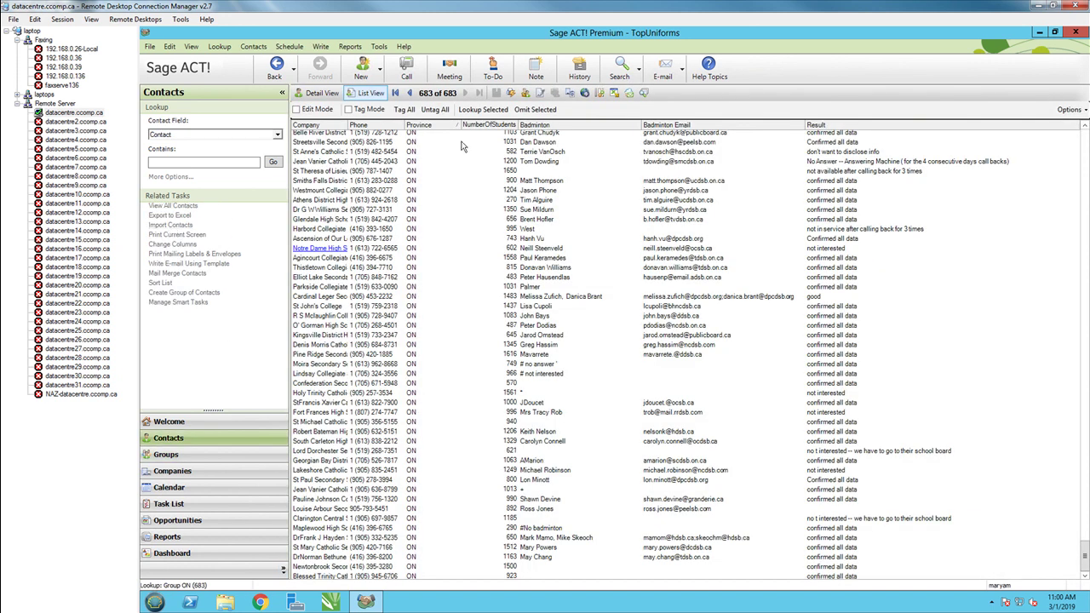
{"action": "double_click", "coordinate": [346, 125]}
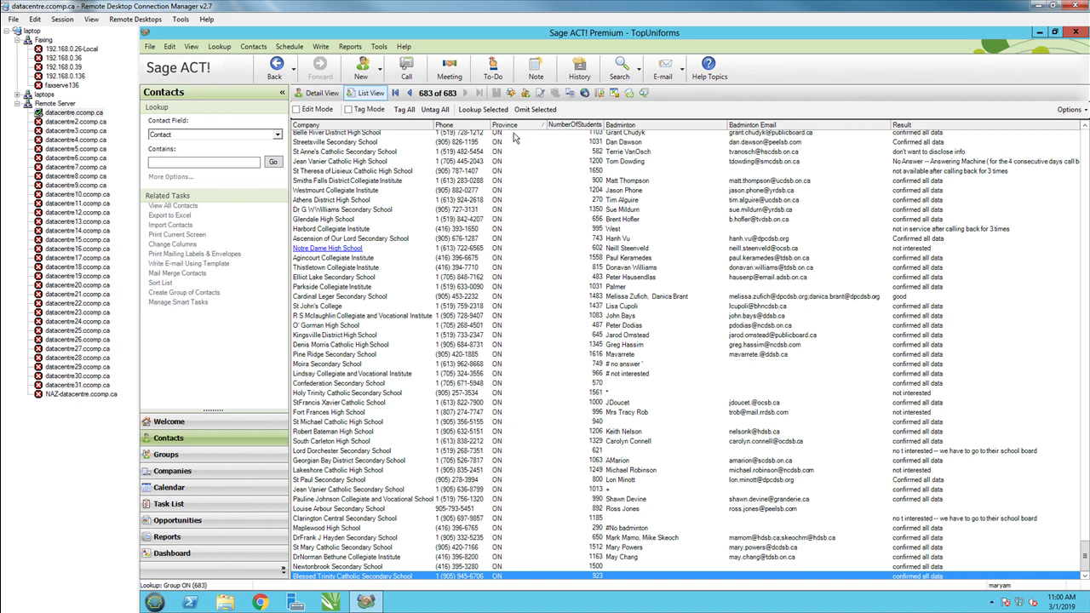
{"action": "scroll", "coordinate": [515, 138], "scroll_direction": "up", "scroll_amount": 4}
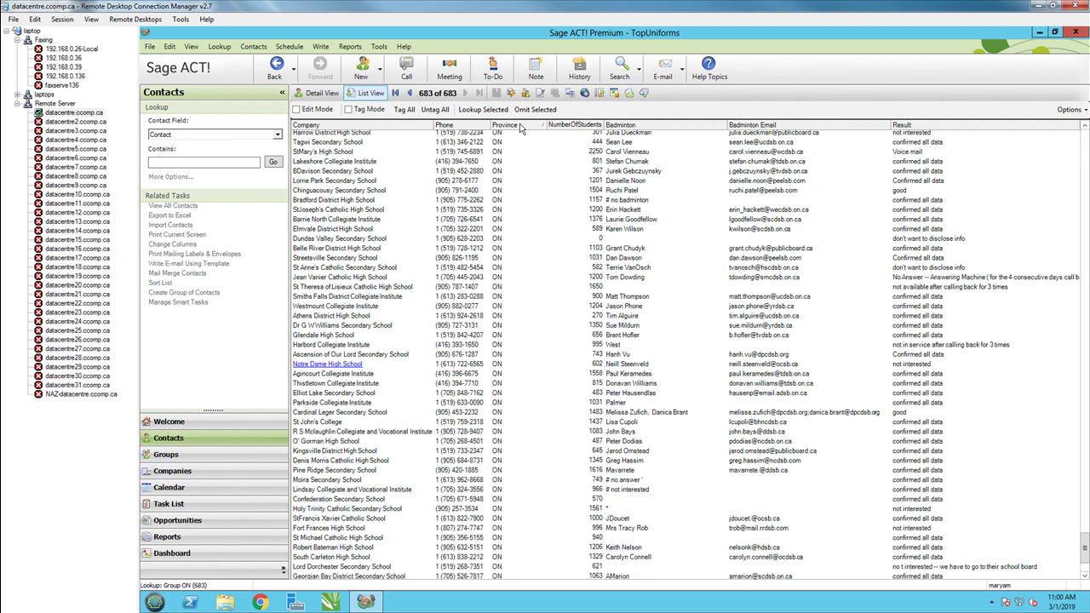
Remove the Province column from the contact list's displayed columns
{"action": "left_click", "coordinate": [1069, 109]}
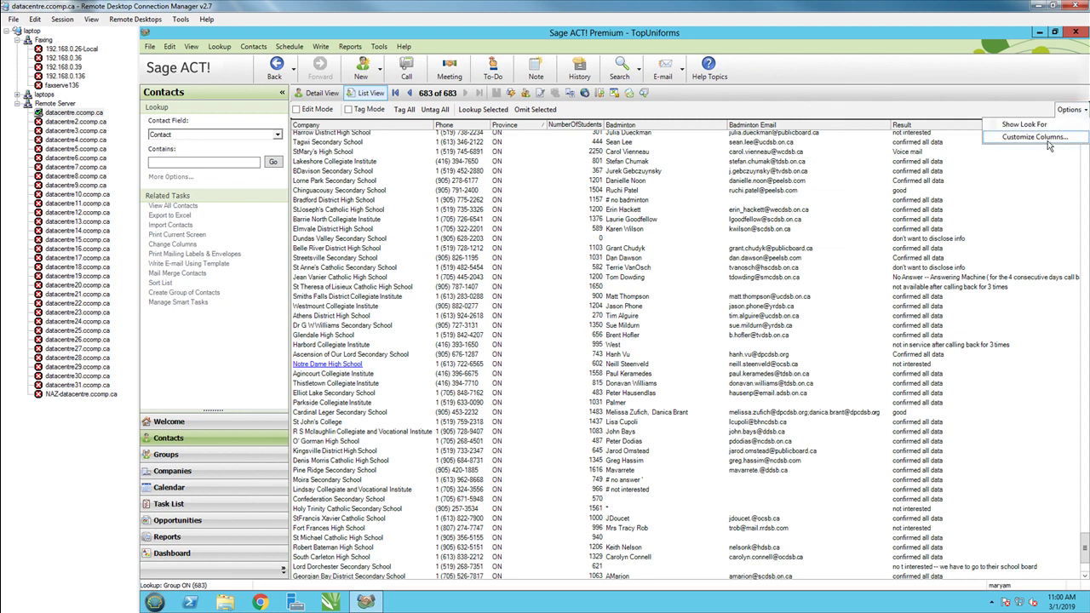
{"action": "left_click", "coordinate": [1034, 137]}
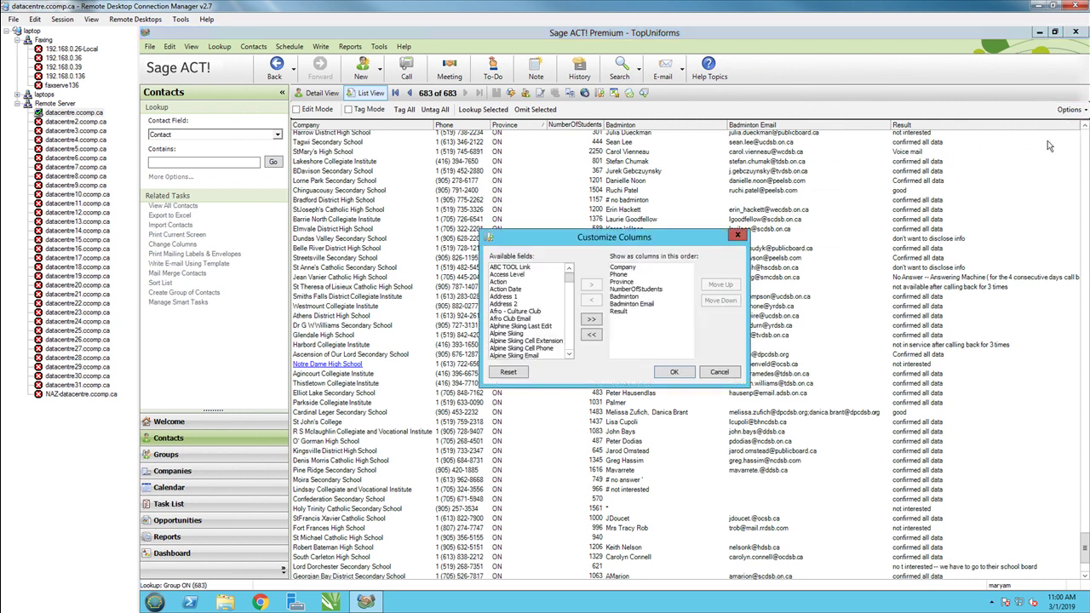
{"action": "left_click", "coordinate": [623, 282]}
{"action": "left_click", "coordinate": [591, 300]}
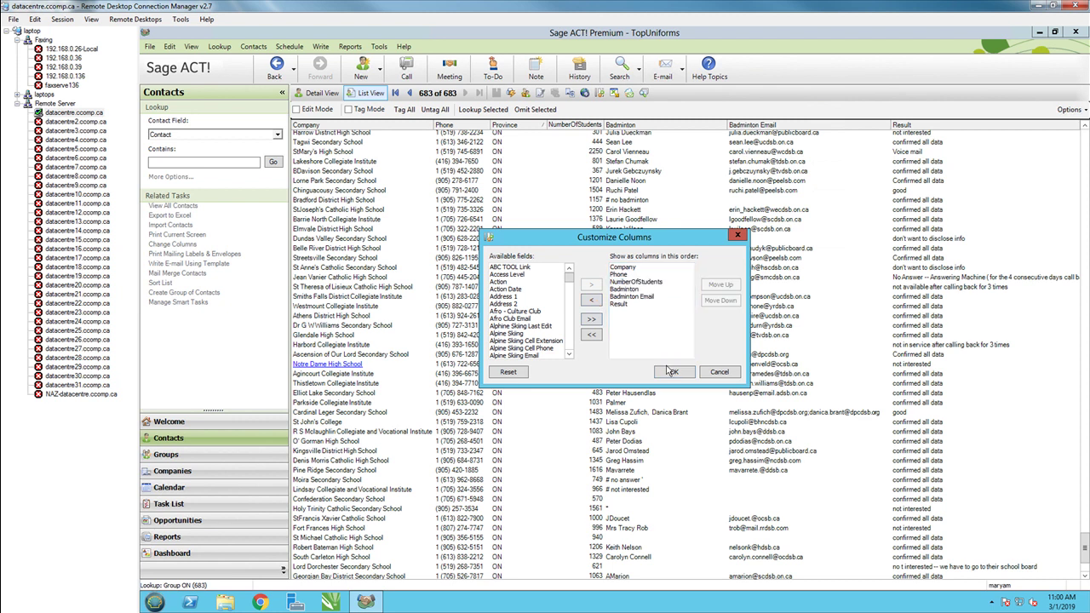
{"action": "left_click", "coordinate": [670, 372]}
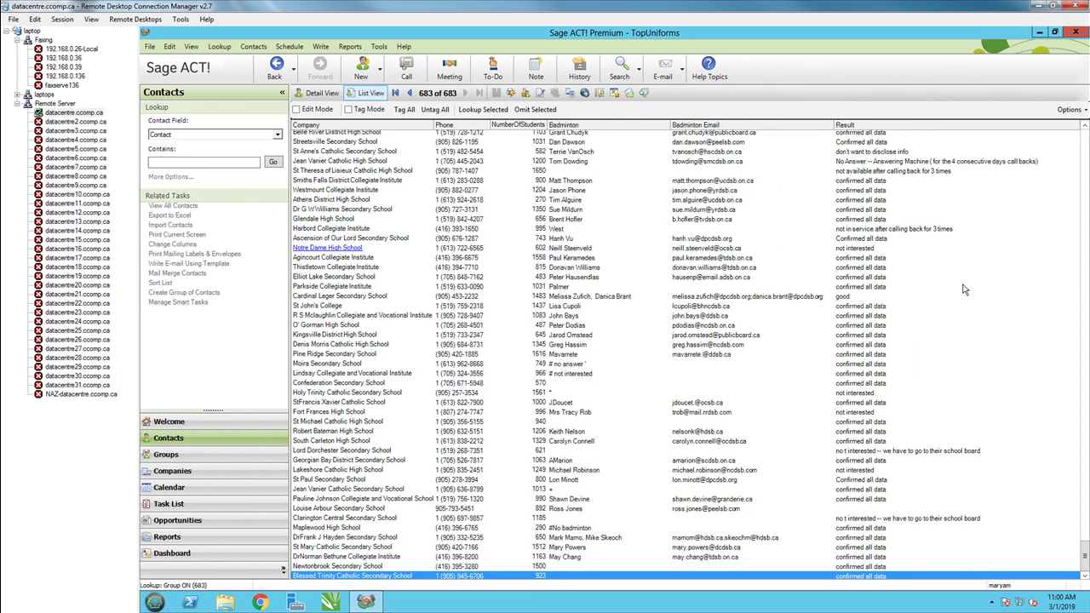
Sort the ON contacts by NumberOfStudents from highest to lowest and select the first contact in the list
{"action": "left_click_drag", "start_coordinate": [1080, 562], "coordinate": [1084, 126]}
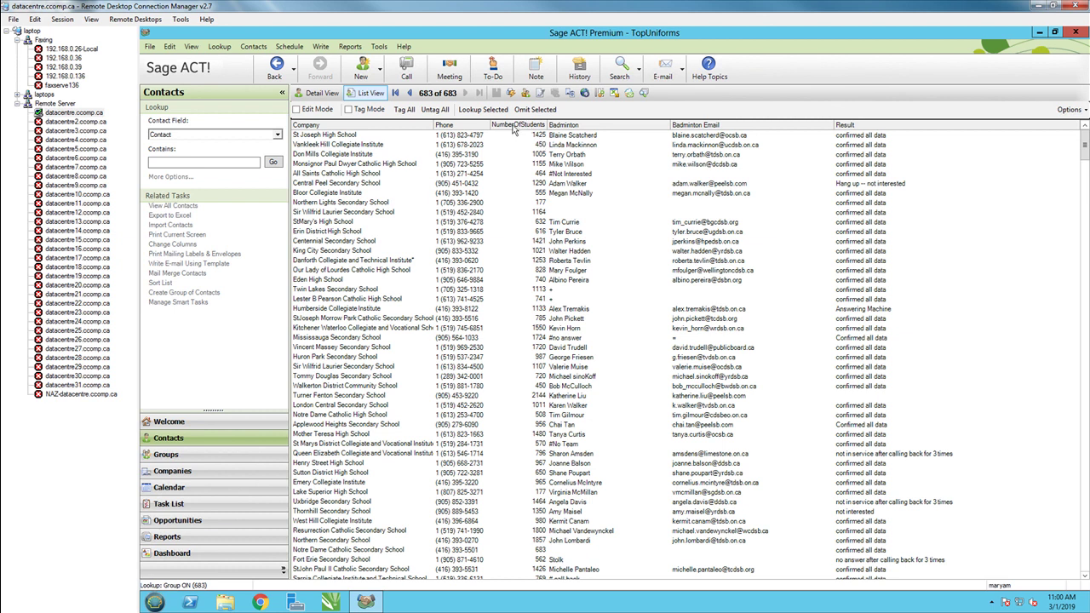
{"action": "left_click", "coordinate": [520, 128]}
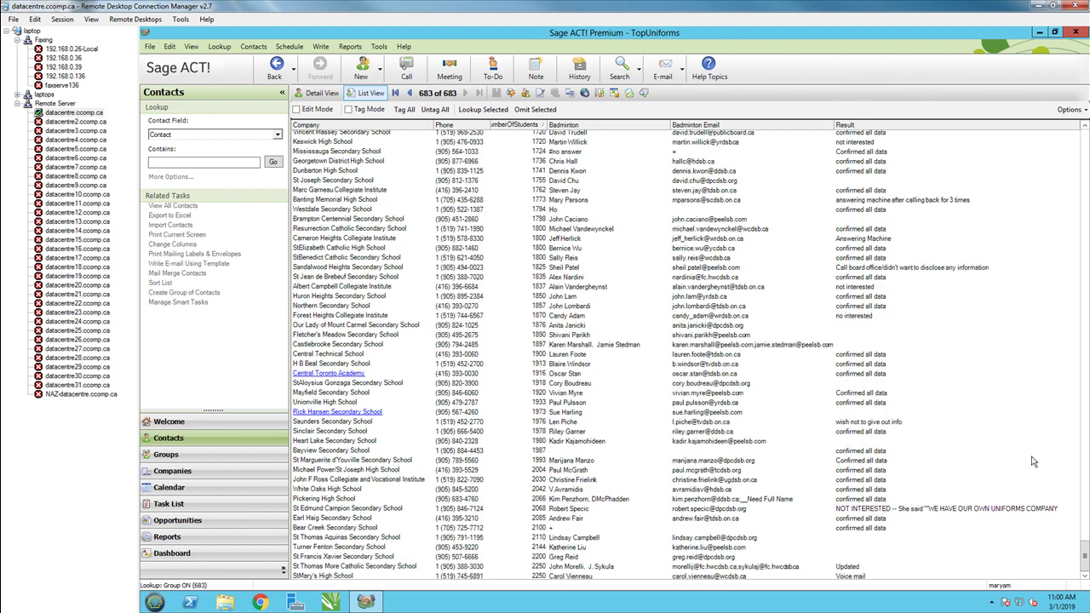
{"action": "left_click", "coordinate": [515, 128]}
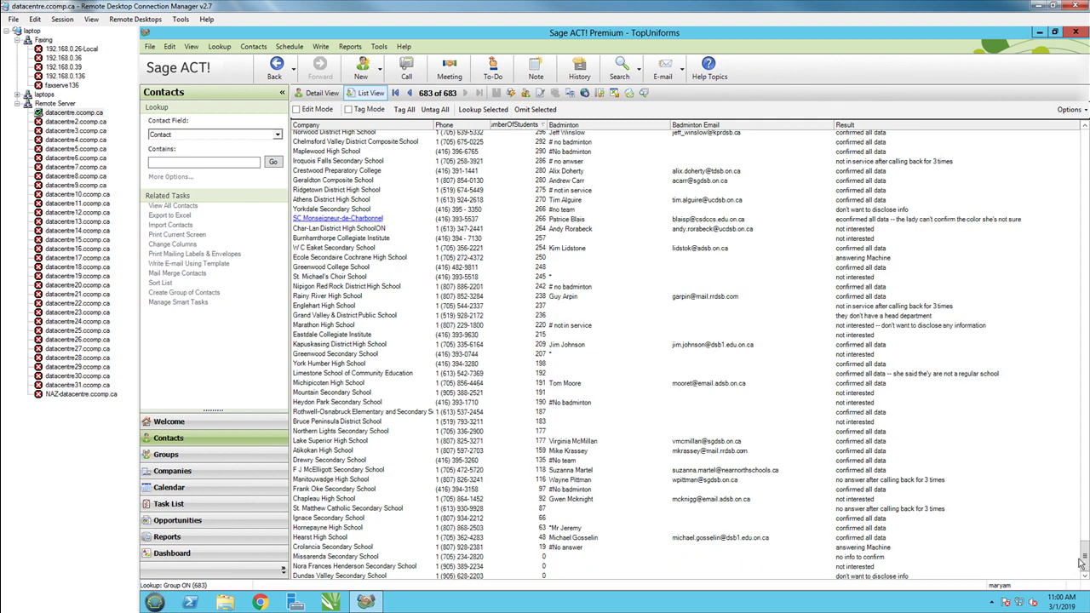
{"action": "left_click_drag", "start_coordinate": [1083, 557], "coordinate": [1083, 128]}
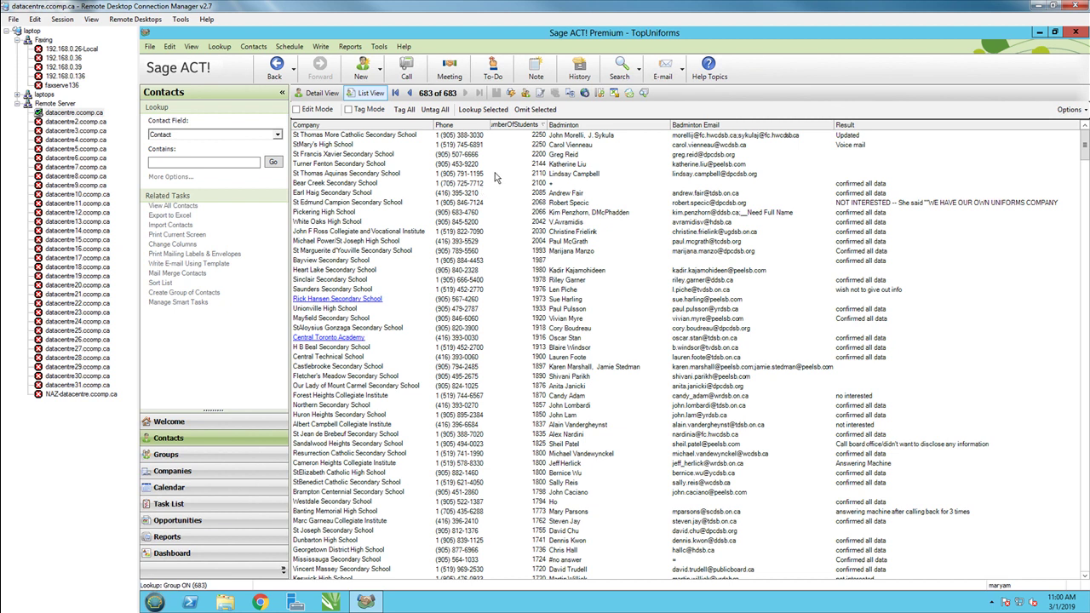
{"action": "left_click", "coordinate": [481, 139]}
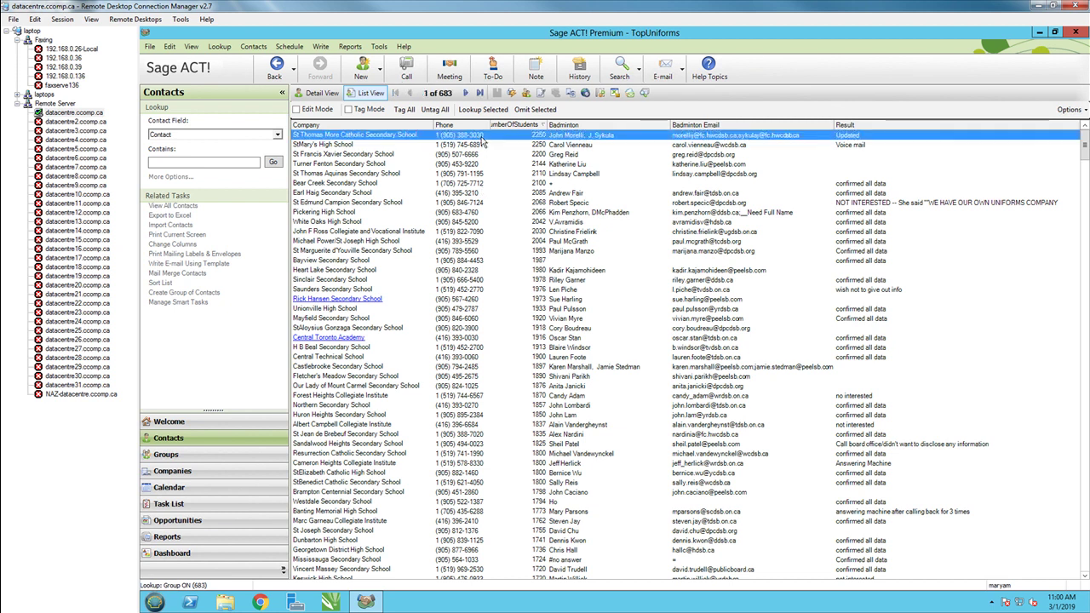
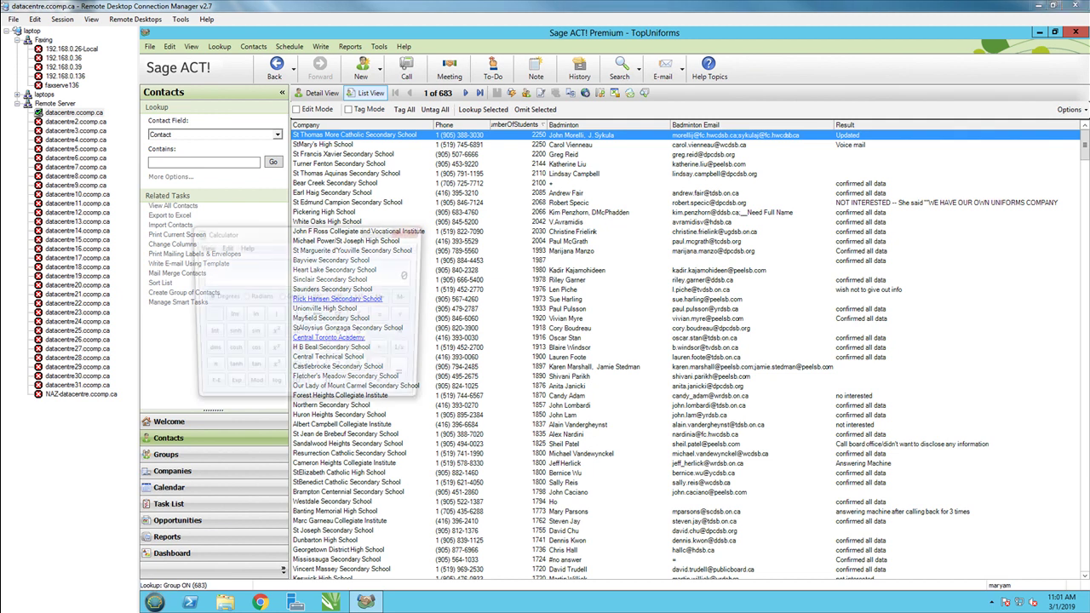
Divide 683 by 2 in Calculator to work out half of the ON contacts, and close Calculator
{"action": "type", "text": "683/2"}
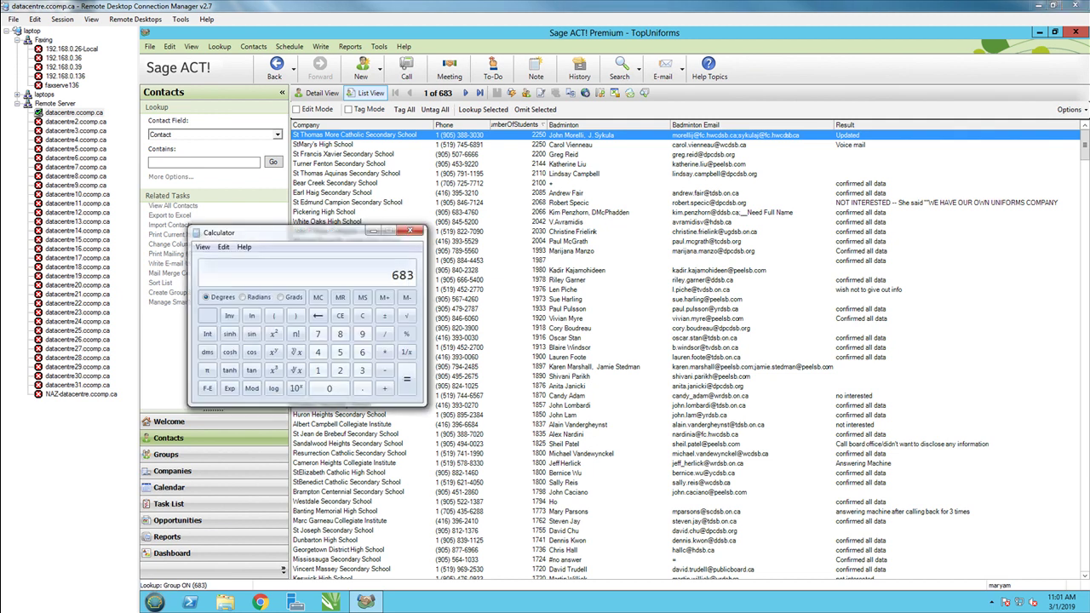
{"action": "key", "text": "Return"}
{"action": "left_click", "coordinate": [414, 232]}
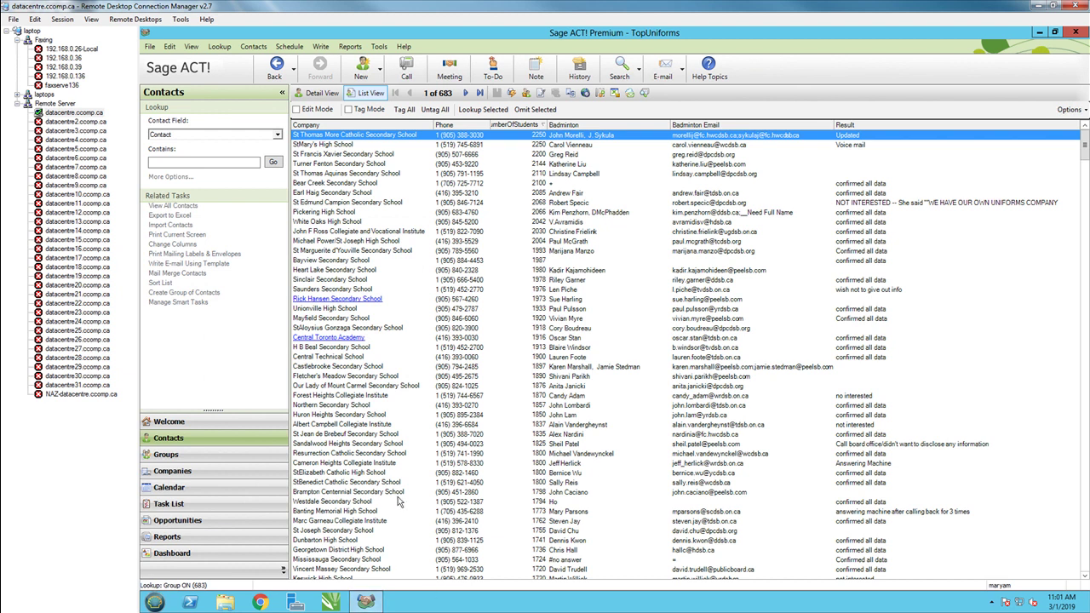
Return to the groups view and expand All Schools in CANADA > All Schools - 2017 > HS down to the Provinces subgroups
{"action": "left_click", "coordinate": [167, 456]}
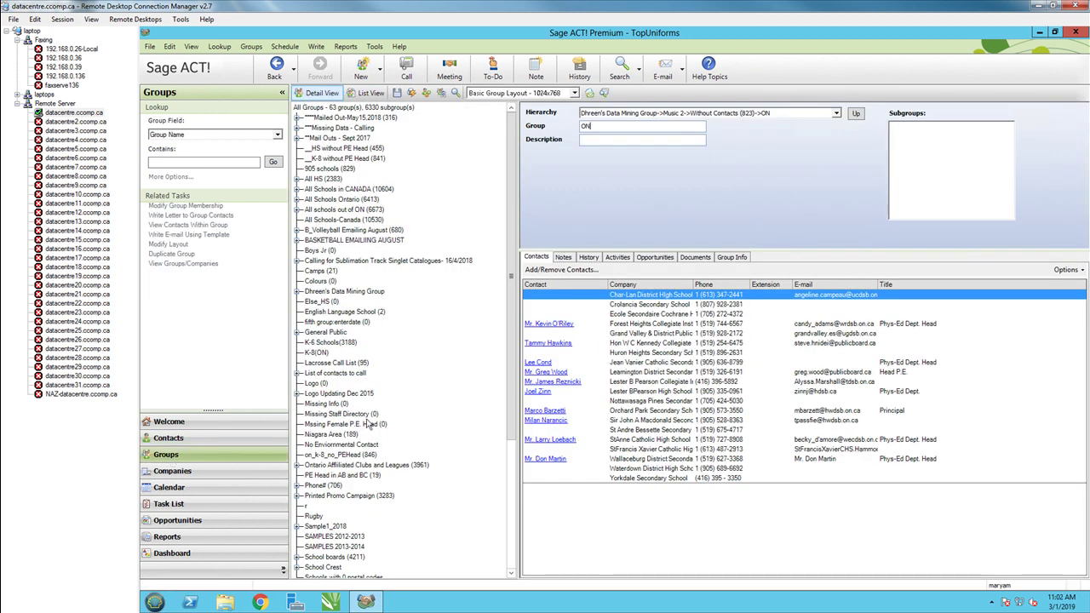
{"action": "double_click", "coordinate": [353, 181]}
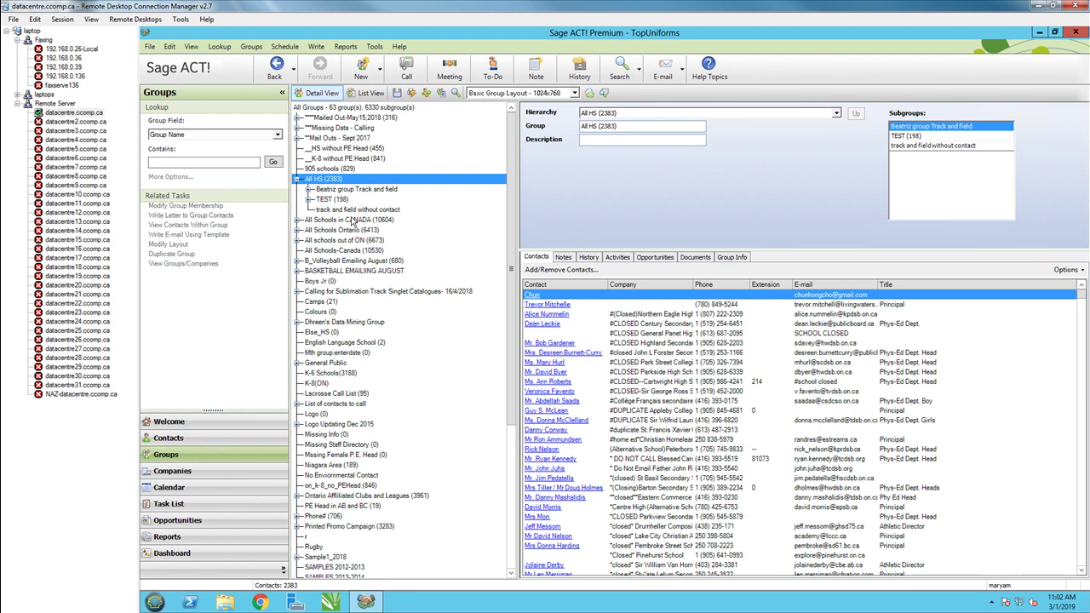
{"action": "double_click", "coordinate": [354, 222]}
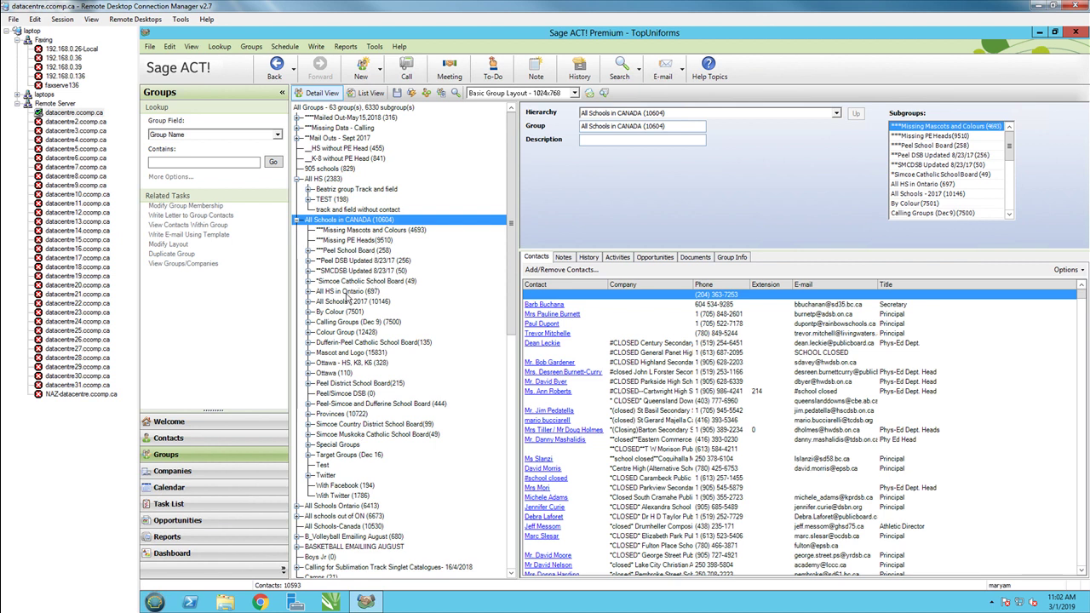
{"action": "double_click", "coordinate": [350, 302]}
{"action": "double_click", "coordinate": [341, 313]}
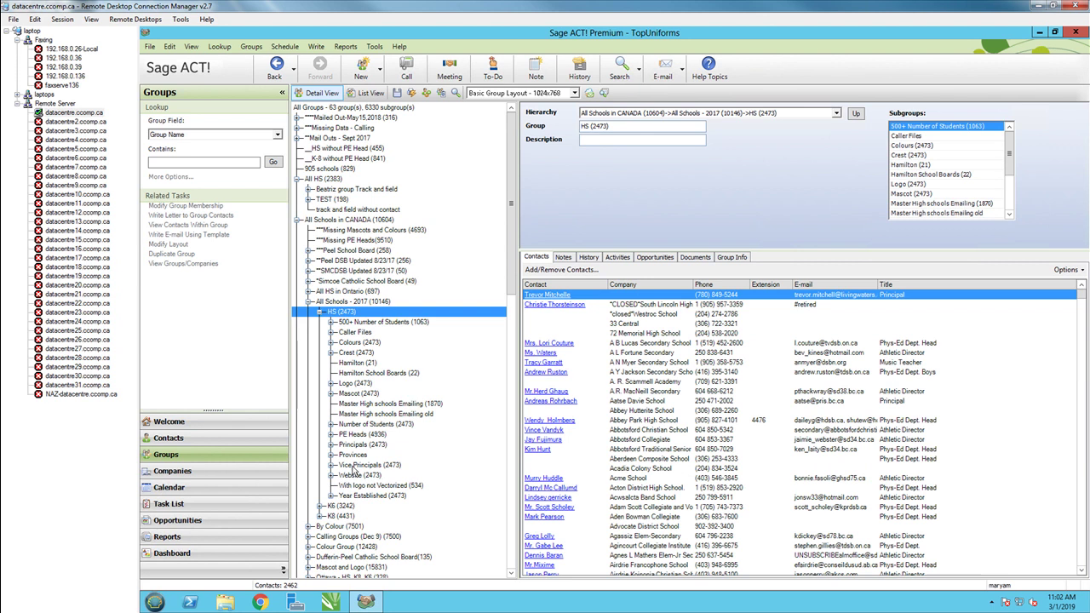
{"action": "double_click", "coordinate": [350, 455]}
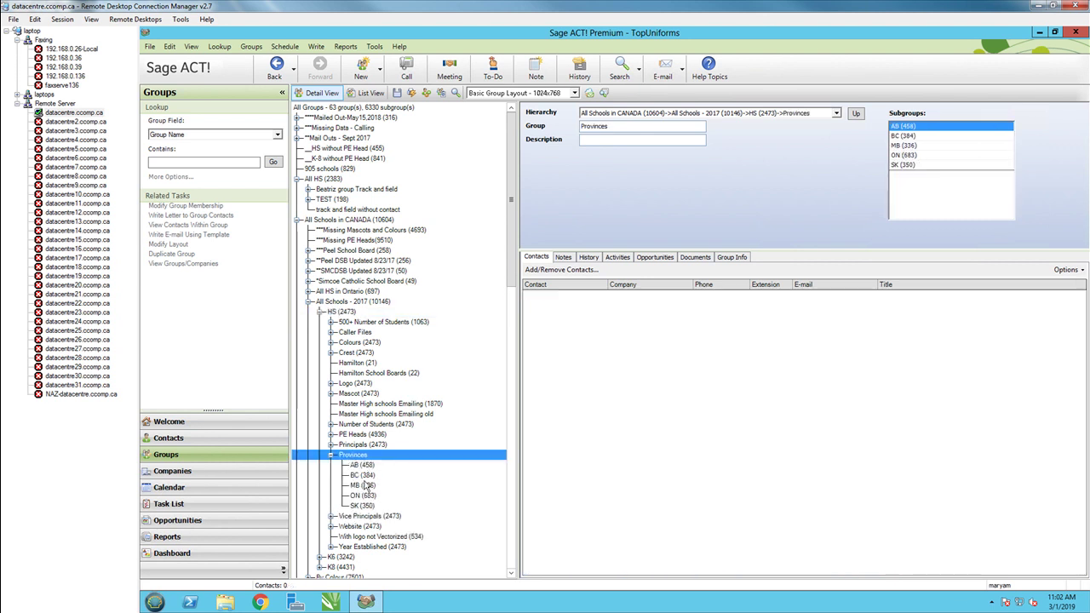
Create a subgroup named Caller1 under the ON (683) group in Provinces
{"action": "left_click", "coordinate": [364, 496]}
{"action": "right_click", "coordinate": [364, 499]}
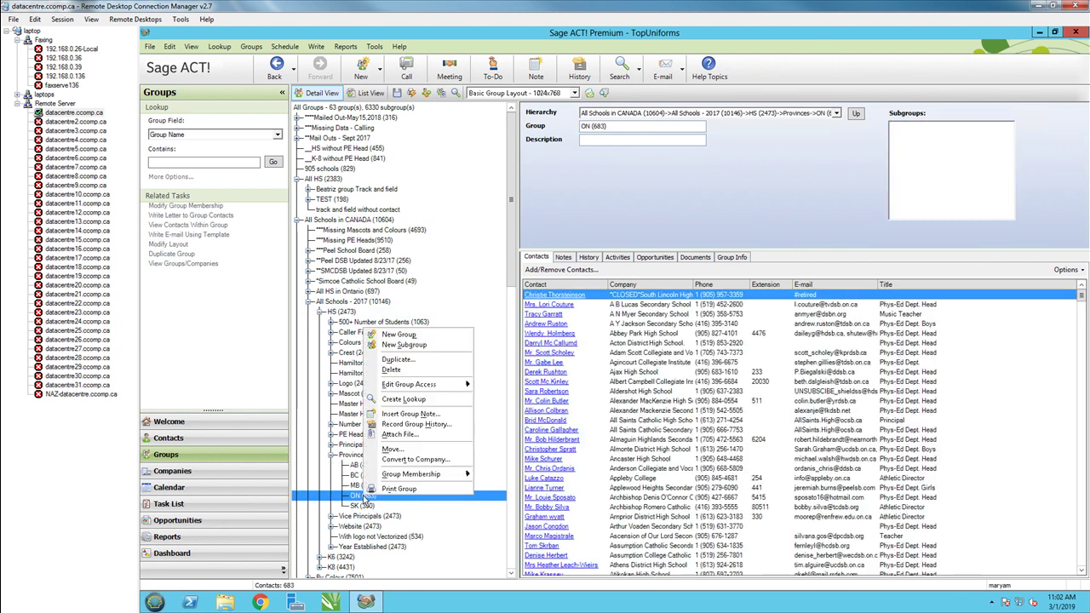
{"action": "left_click", "coordinate": [418, 352]}
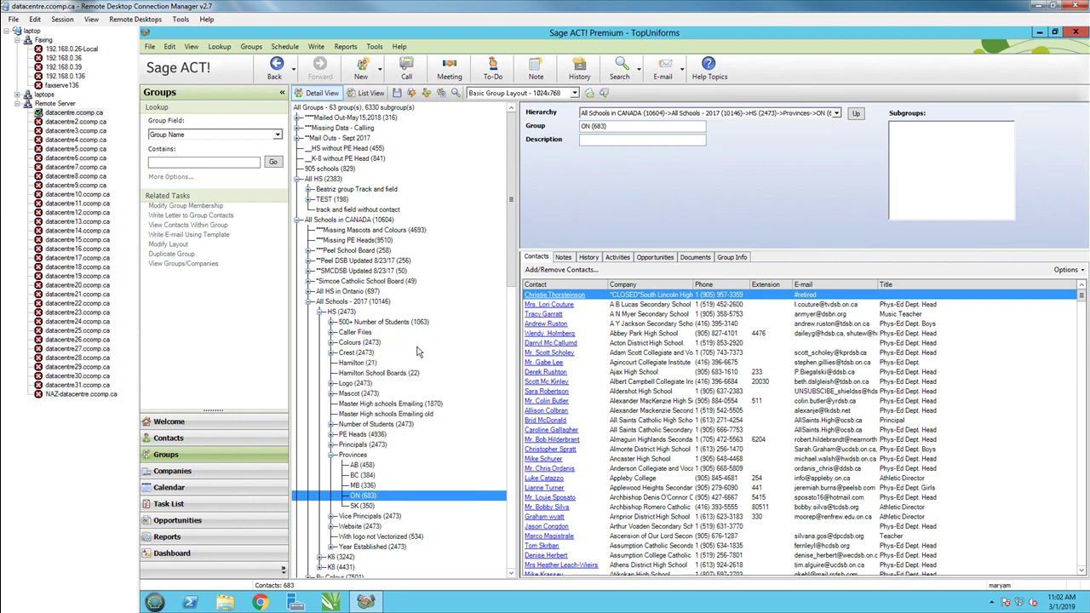
{"action": "type", "text": "Caller1"}
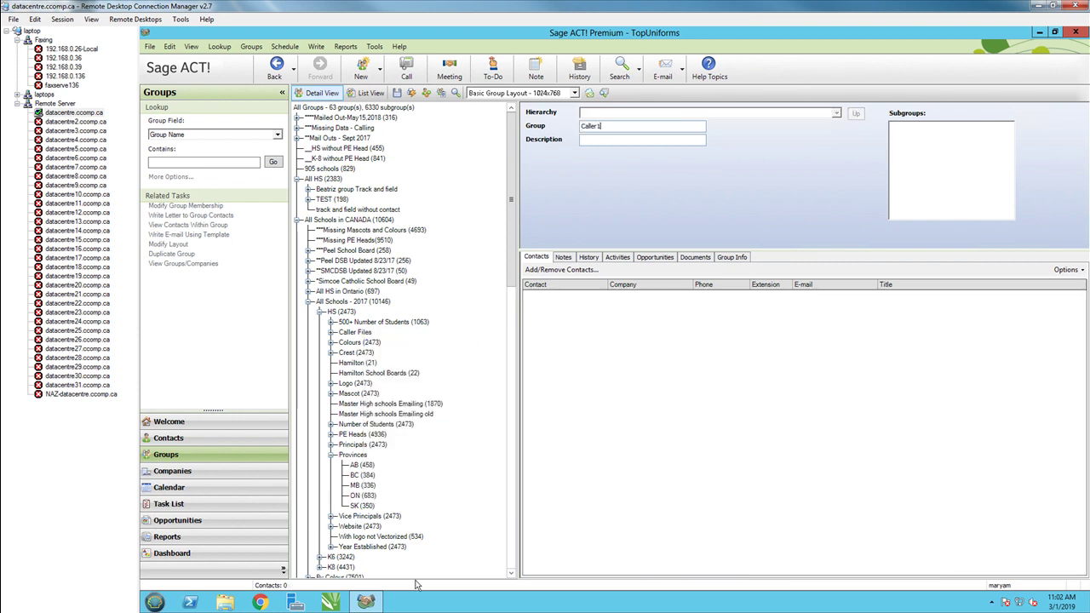
{"action": "key", "text": "Return"}
{"action": "left_click", "coordinate": [657, 355]}
Create a second subgroup named caller2 under the ON (683) group
{"action": "right_click", "coordinate": [364, 466]}
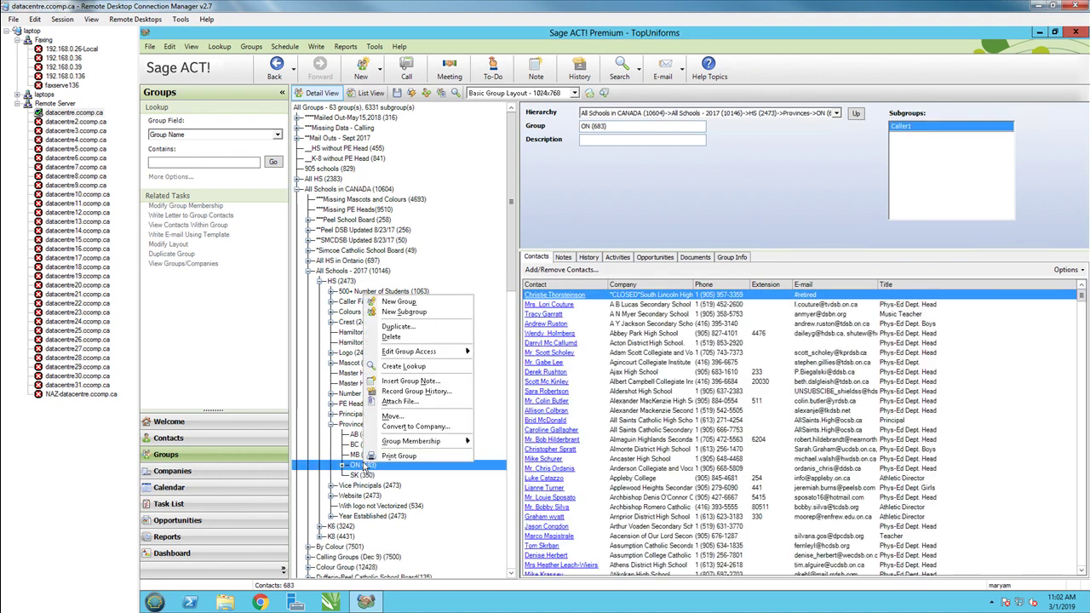
{"action": "left_click", "coordinate": [421, 312]}
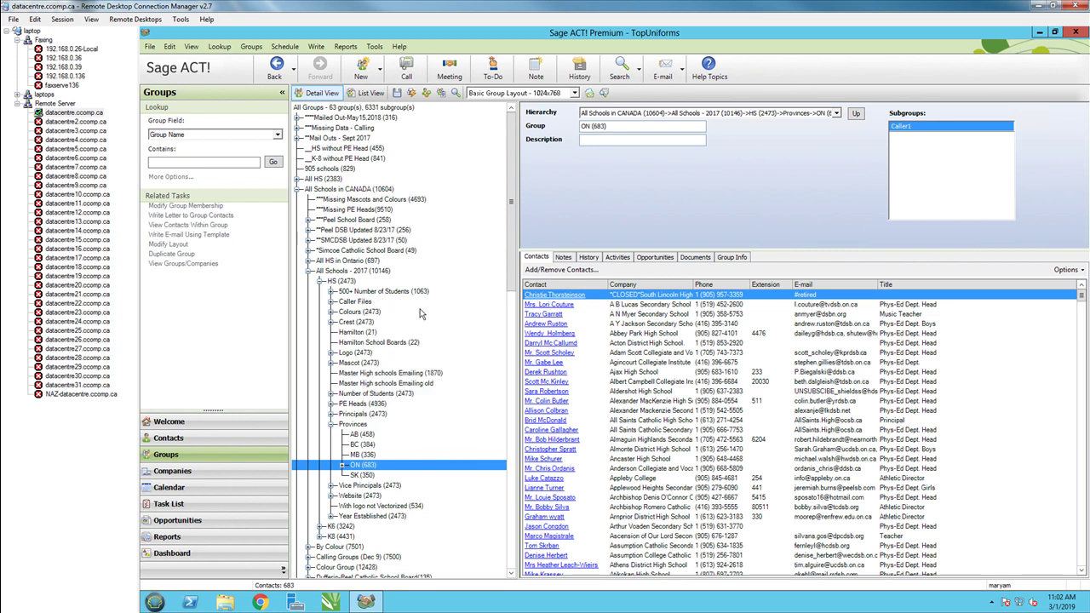
{"action": "type", "text": "caller2"}
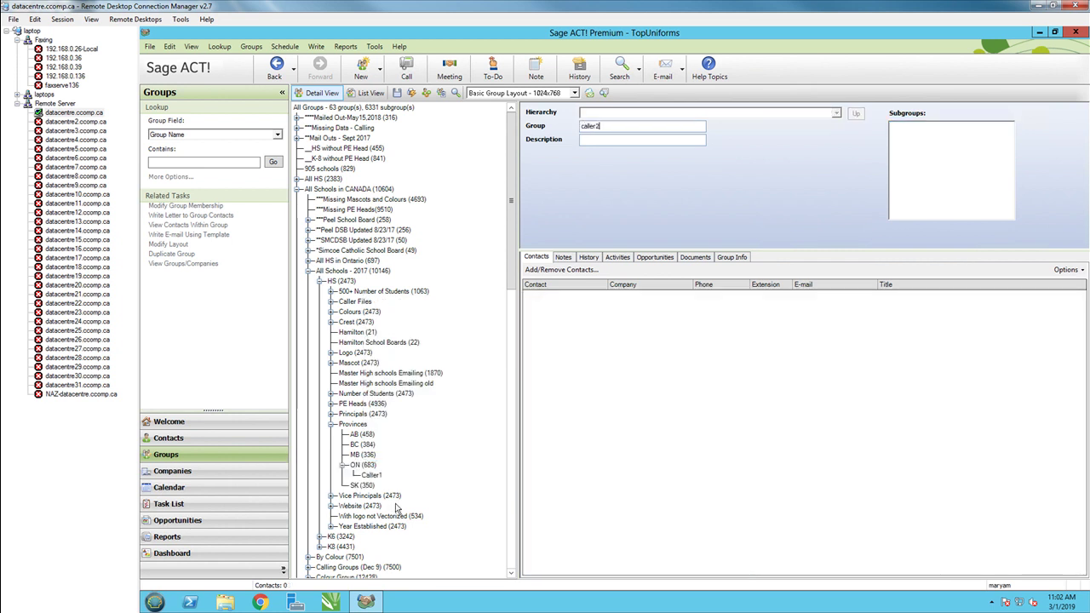
{"action": "left_click", "coordinate": [445, 466]}
{"action": "left_click", "coordinate": [651, 355]}
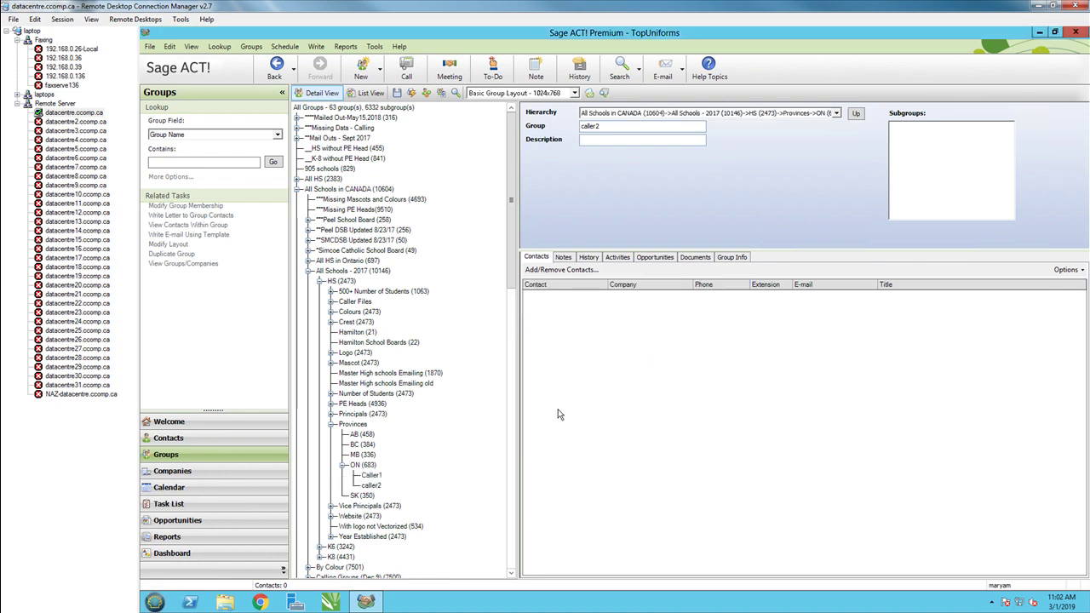
Display the contacts of the ON (683) group and expand the group to show its caller subgroups
{"action": "double_click", "coordinate": [364, 466]}
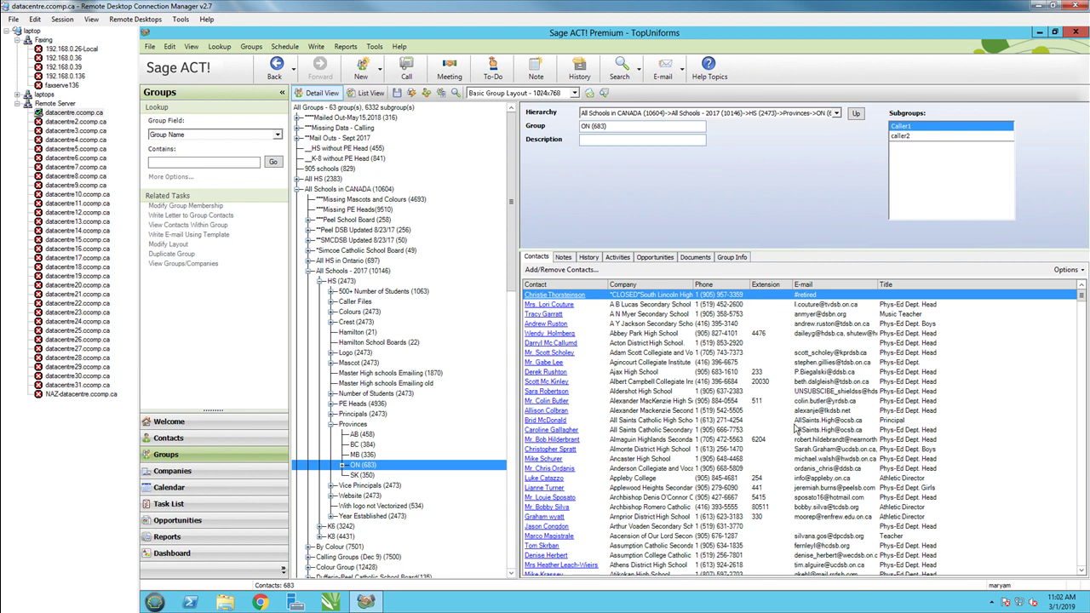
{"action": "left_click", "coordinate": [761, 462]}
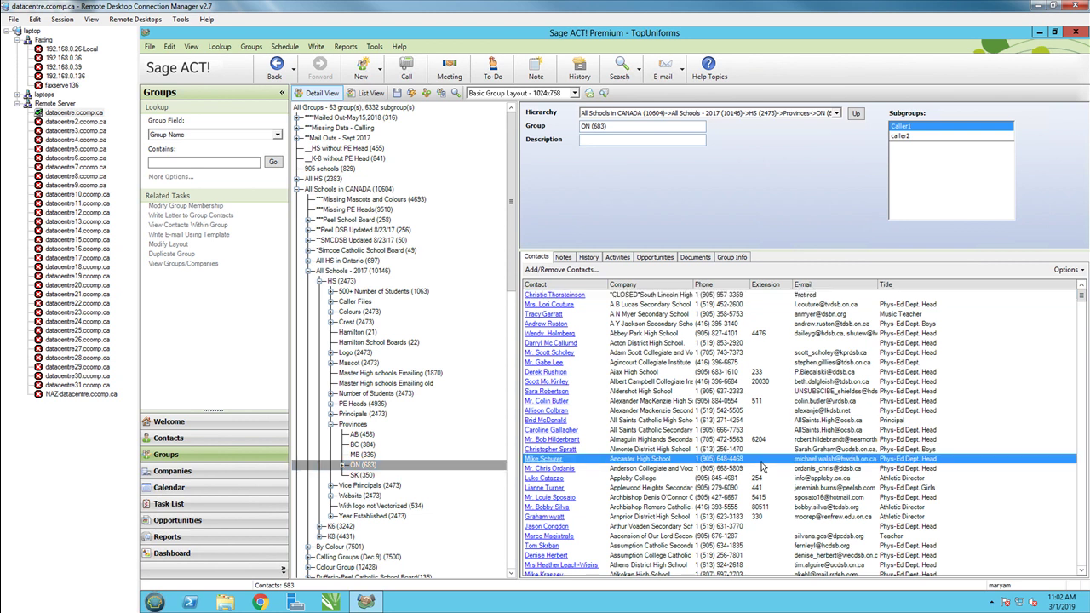
{"action": "left_click", "coordinate": [702, 298]}
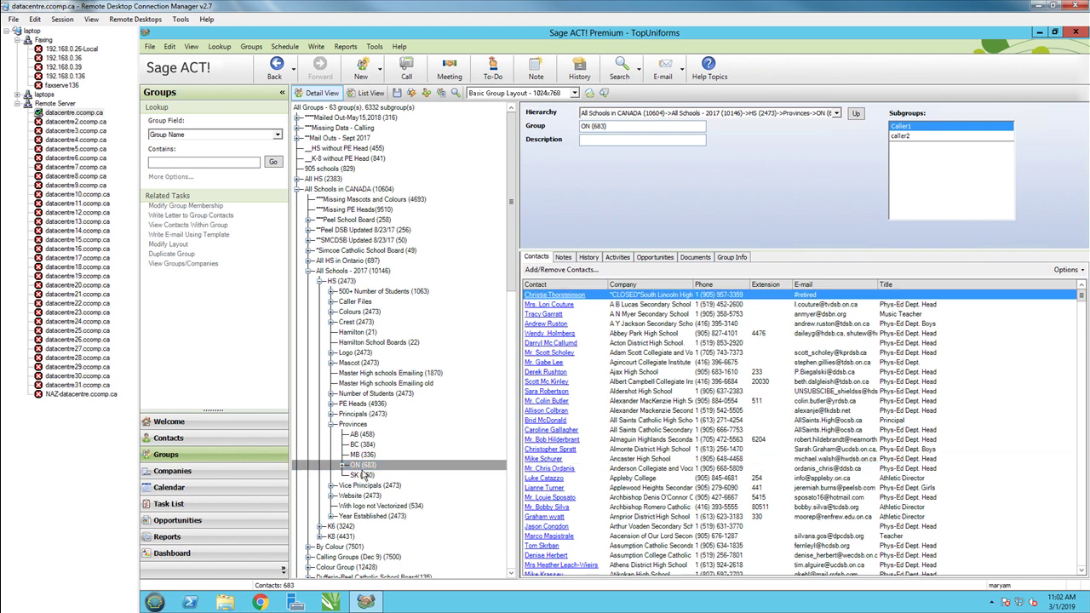
{"action": "left_click", "coordinate": [344, 466]}
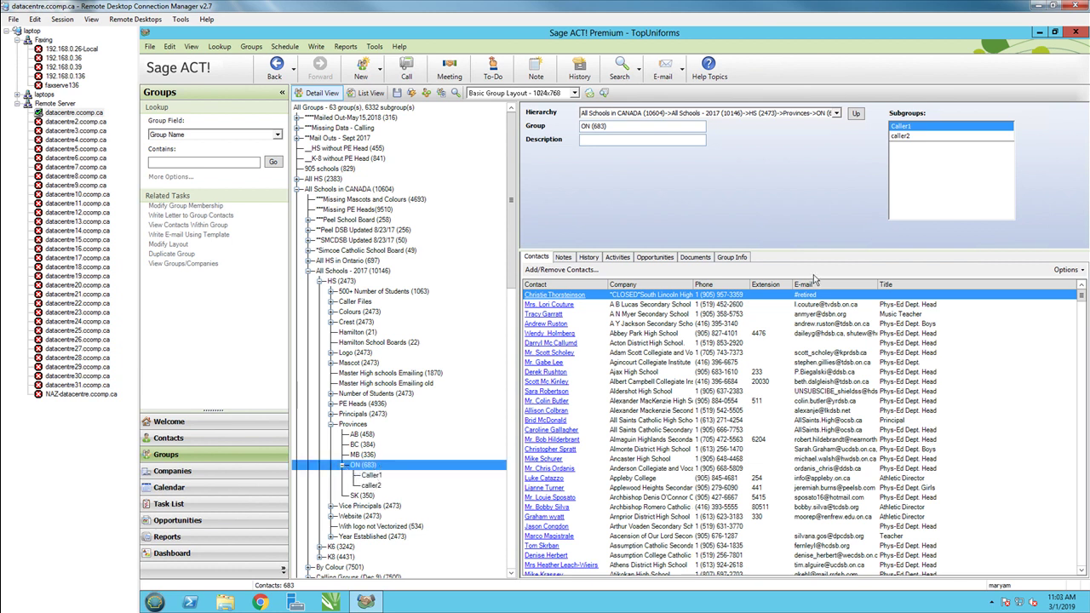
{"action": "left_click", "coordinate": [787, 298]}
{"action": "left_click", "coordinate": [721, 497], "text": "shift"}
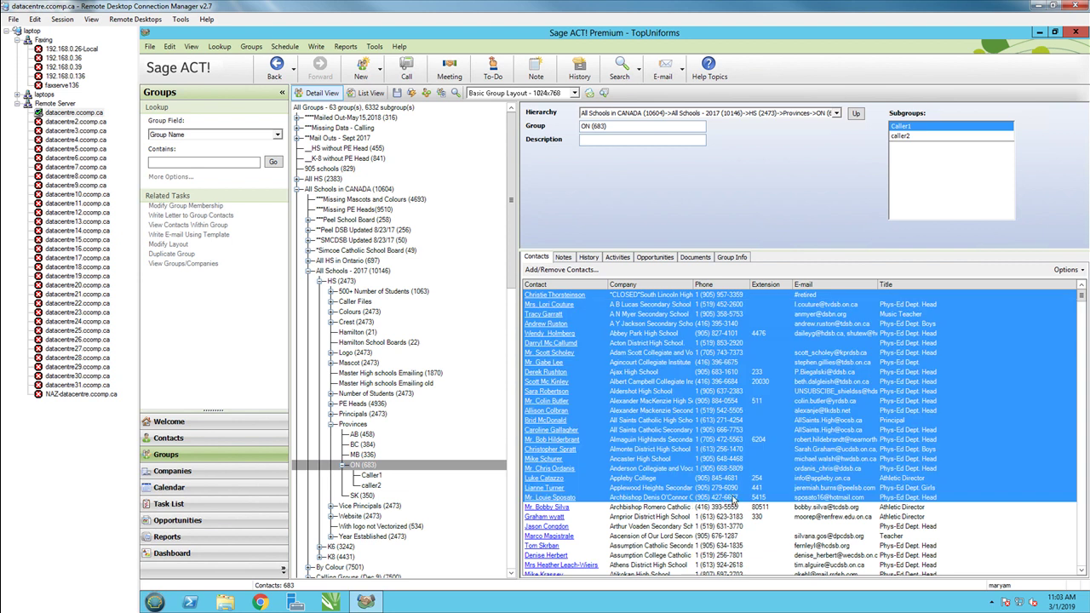
{"action": "right_click", "coordinate": [752, 412]}
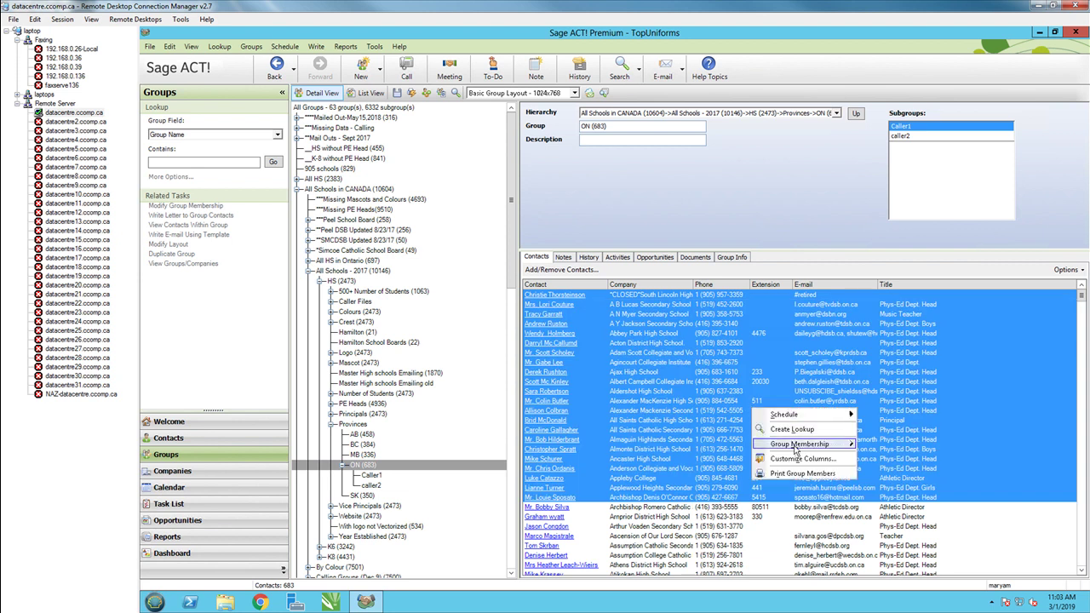
{"action": "mouse_move", "coordinate": [795, 450]}
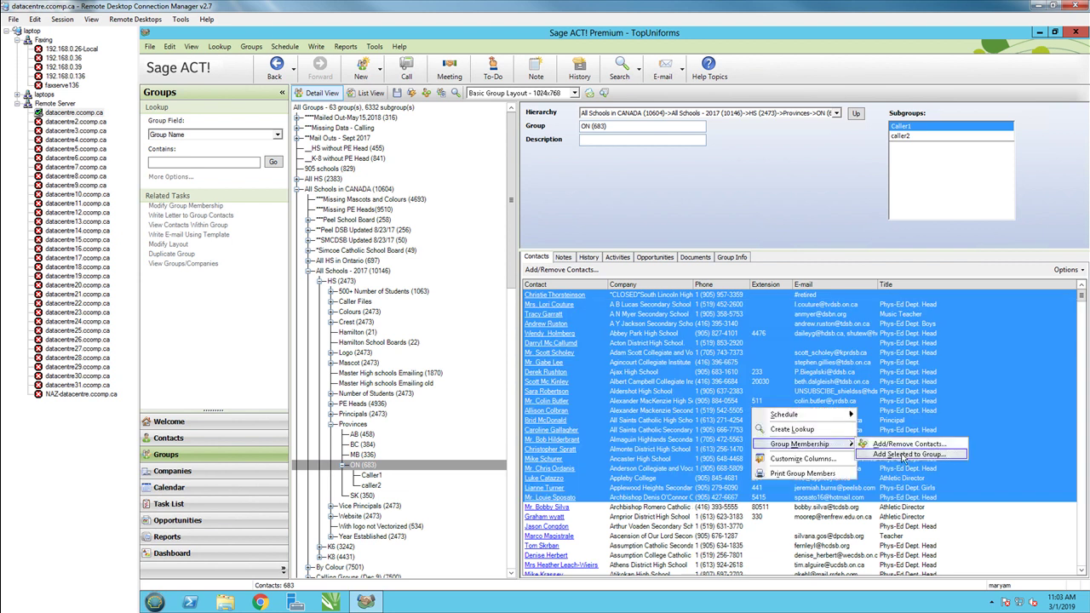
{"action": "left_click", "coordinate": [730, 507]}
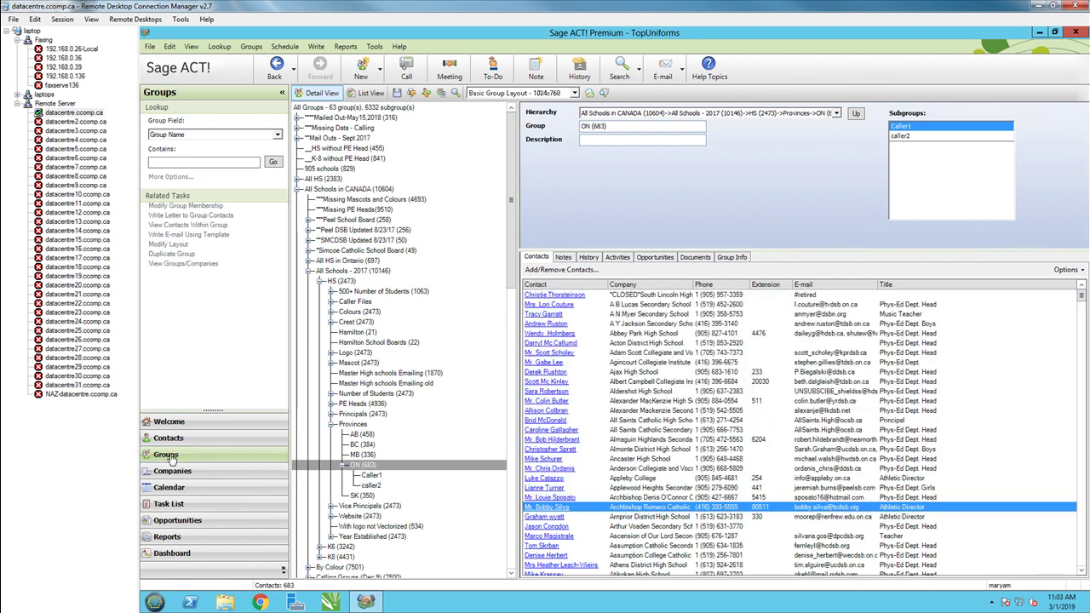
Open the ON group's contacts in the contact list and check the record positions of schools further down
{"action": "left_click", "coordinate": [169, 227]}
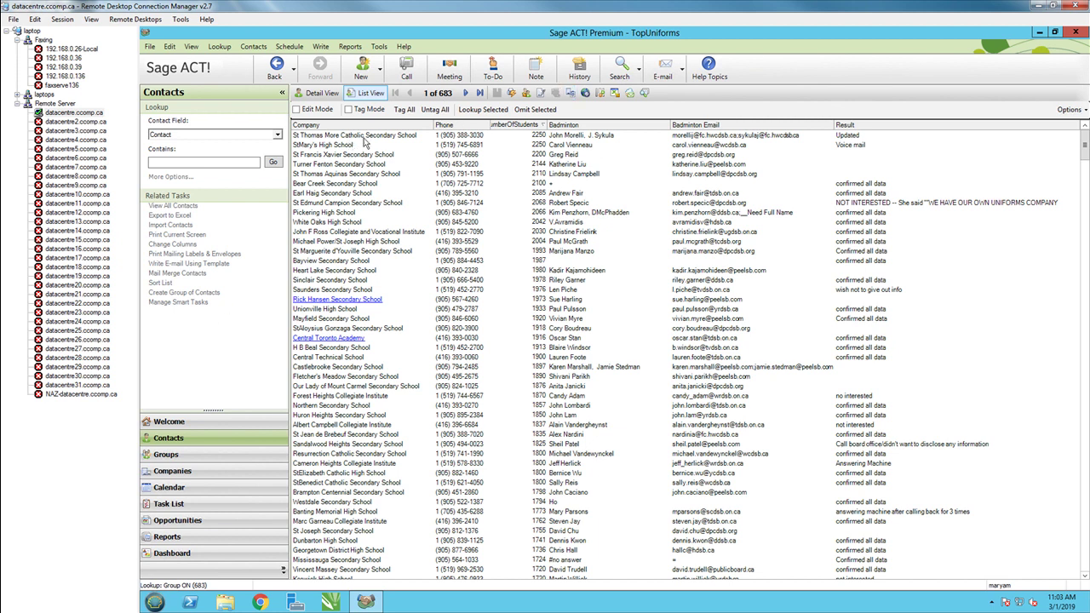
{"action": "left_click", "coordinate": [463, 512]}
{"action": "scroll", "coordinate": [538, 390], "scroll_direction": "down", "scroll_amount": 7}
{"action": "left_click", "coordinate": [492, 502]}
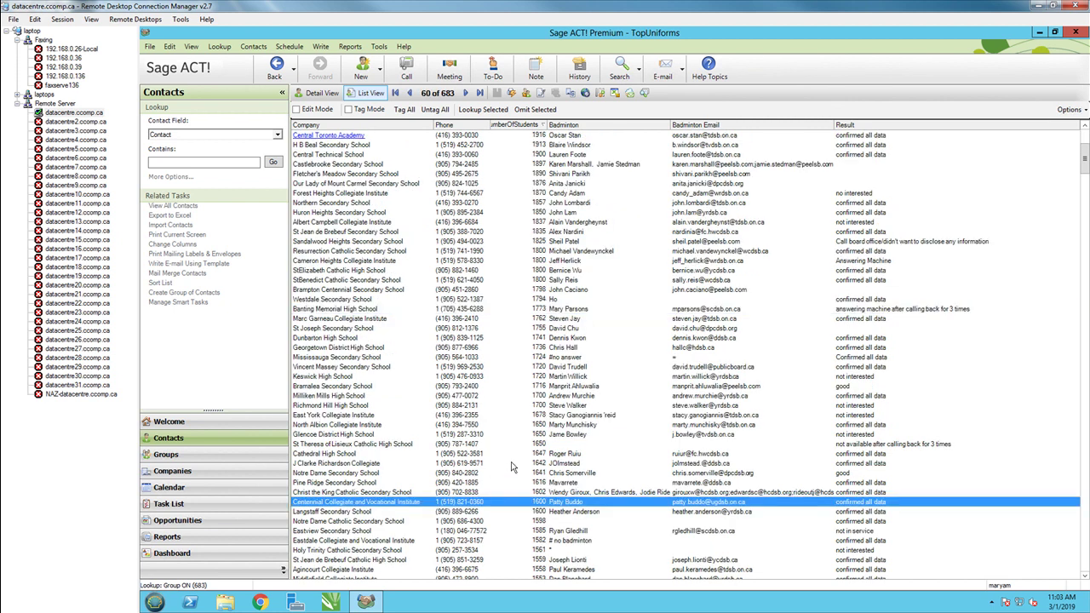
{"action": "left_click", "coordinate": [488, 551]}
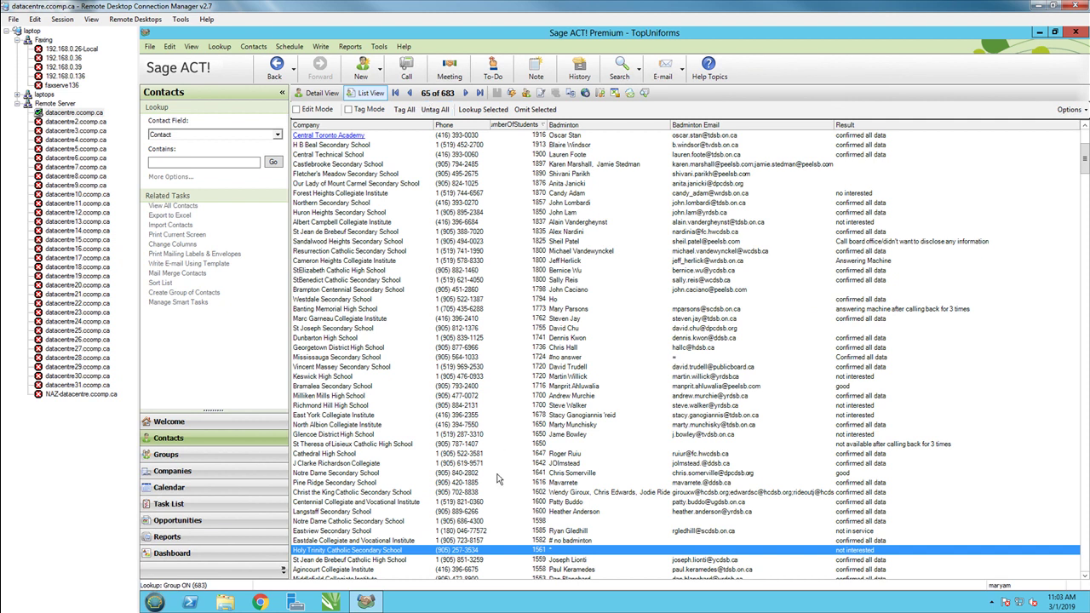
{"action": "scroll", "coordinate": [499, 474], "scroll_direction": "down", "scroll_amount": 12}
{"action": "left_click", "coordinate": [502, 532]}
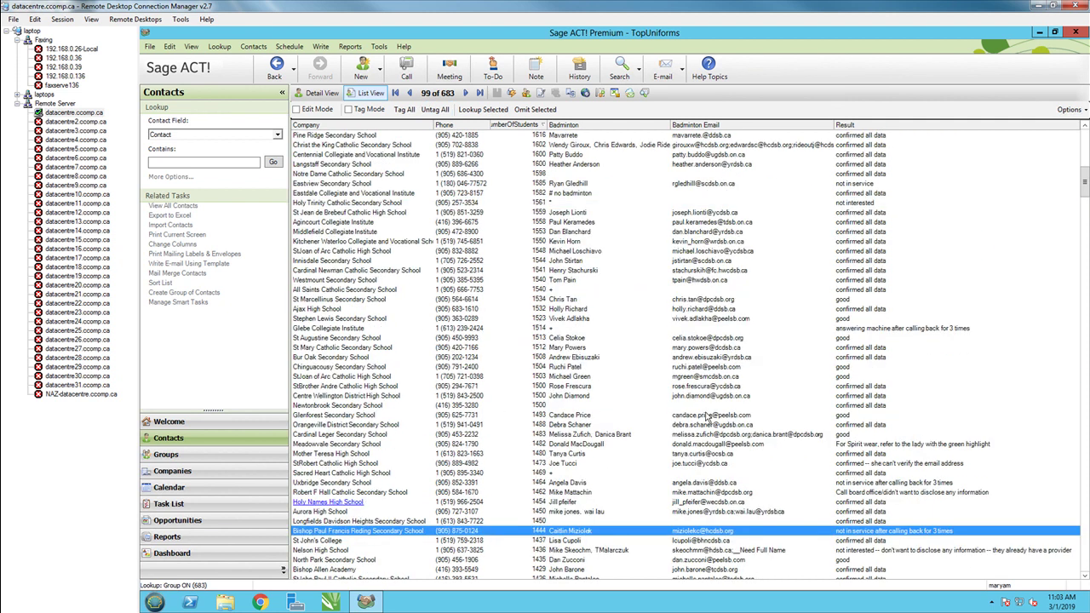
Locate the 342nd contact, Fenelon Falls Secondary School, as the halfway point of the list sorted by number of students
{"action": "left_click_drag", "start_coordinate": [1087, 183], "coordinate": [1087, 336]}
{"action": "left_click", "coordinate": [426, 467]}
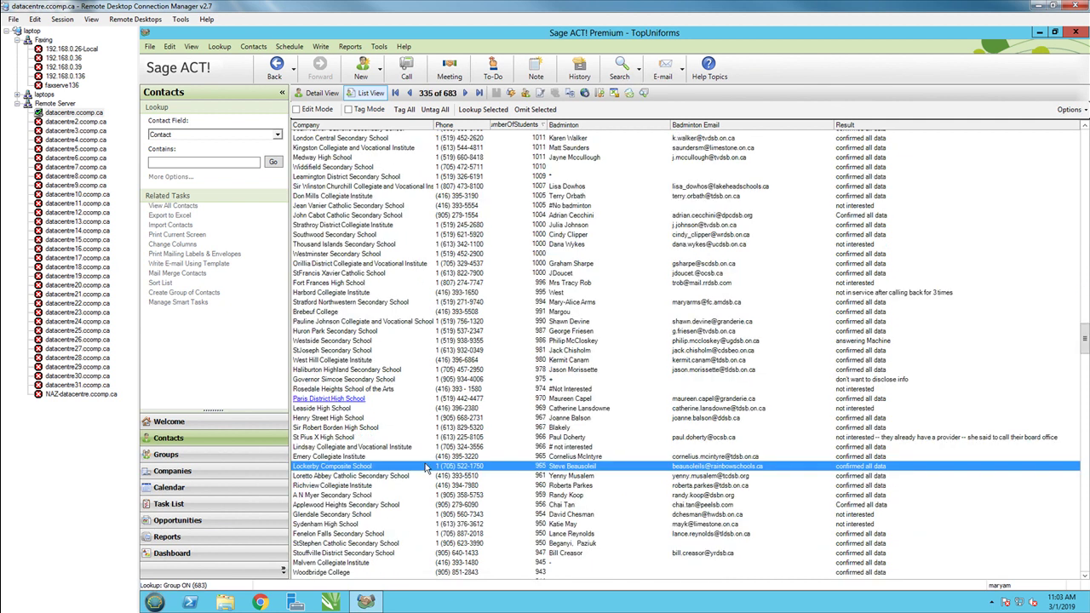
{"action": "scroll", "coordinate": [428, 467], "scroll_direction": "down", "scroll_amount": 4}
{"action": "scroll", "coordinate": [430, 466], "scroll_direction": "down", "scroll_amount": 2}
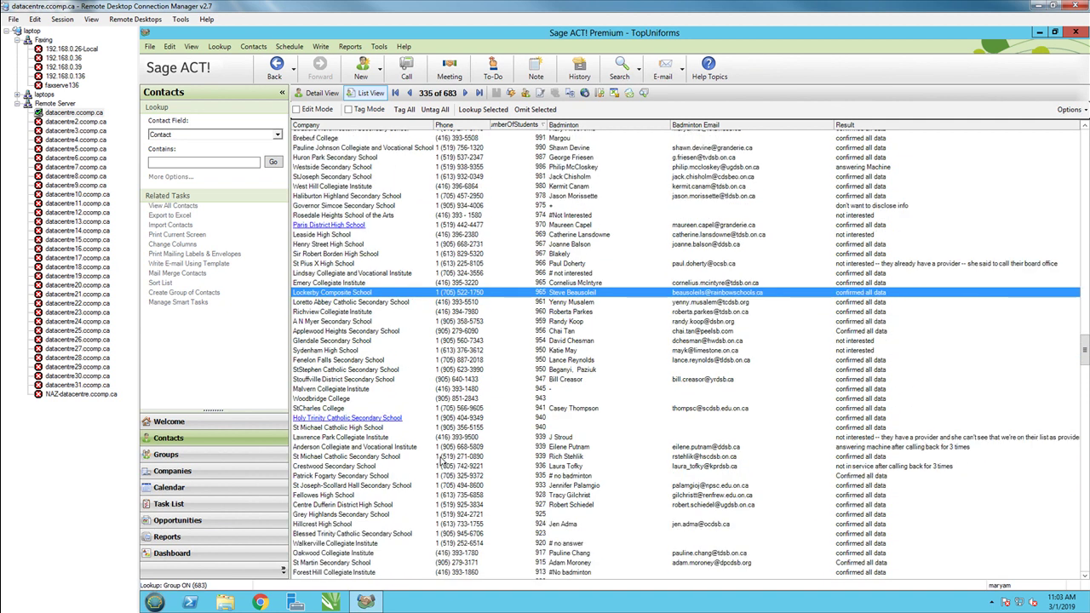
{"action": "left_click", "coordinate": [442, 459]}
{"action": "scroll", "coordinate": [442, 461], "scroll_direction": "down", "scroll_amount": 1}
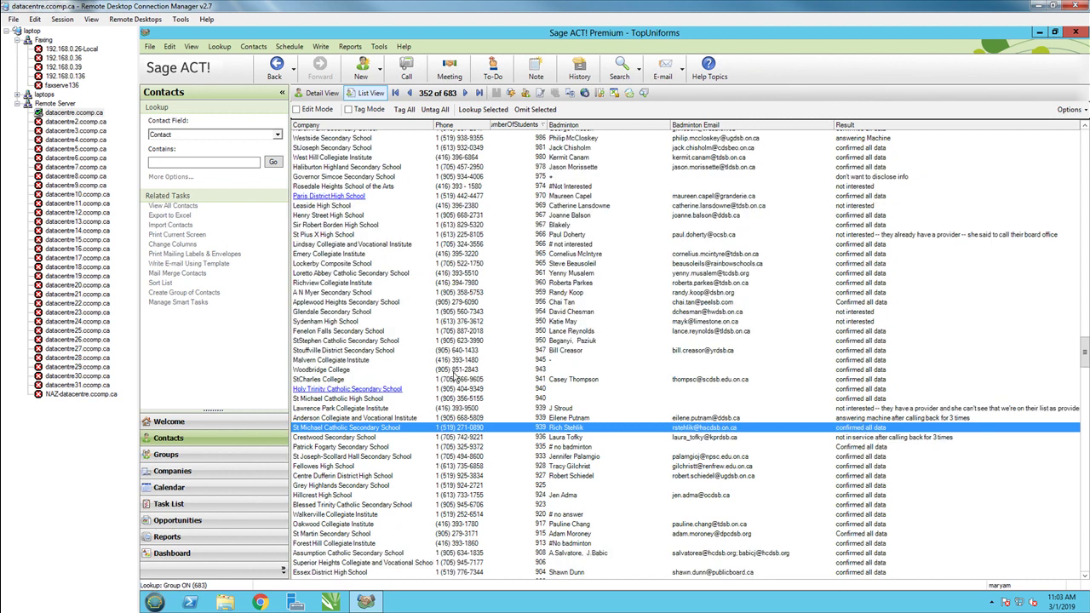
{"action": "left_click", "coordinate": [454, 369]}
{"action": "left_click", "coordinate": [457, 350]}
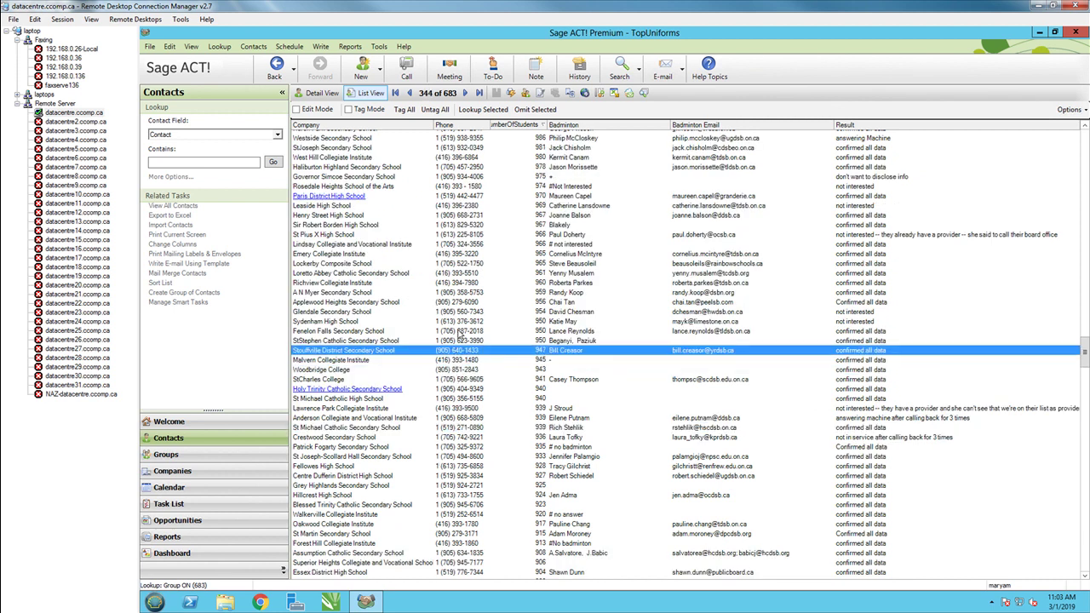
{"action": "left_click", "coordinate": [460, 331]}
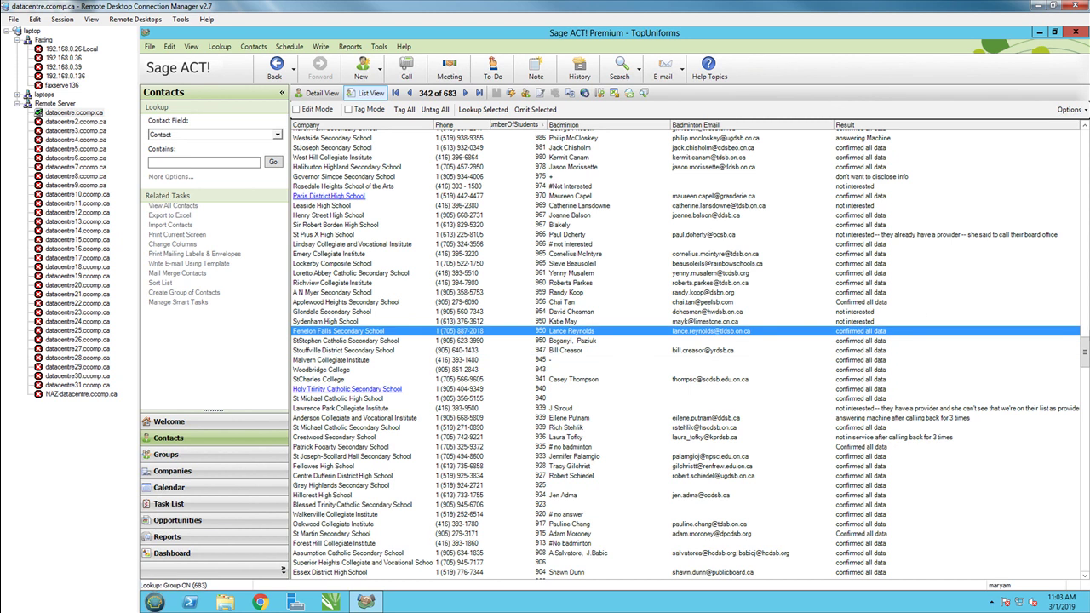
Sort the ON contacts alphabetically by Company and omit the *CLOSED*South Lincoln High School contact from the lookup
{"action": "left_click_drag", "start_coordinate": [1084, 342], "coordinate": [1084, 132]}
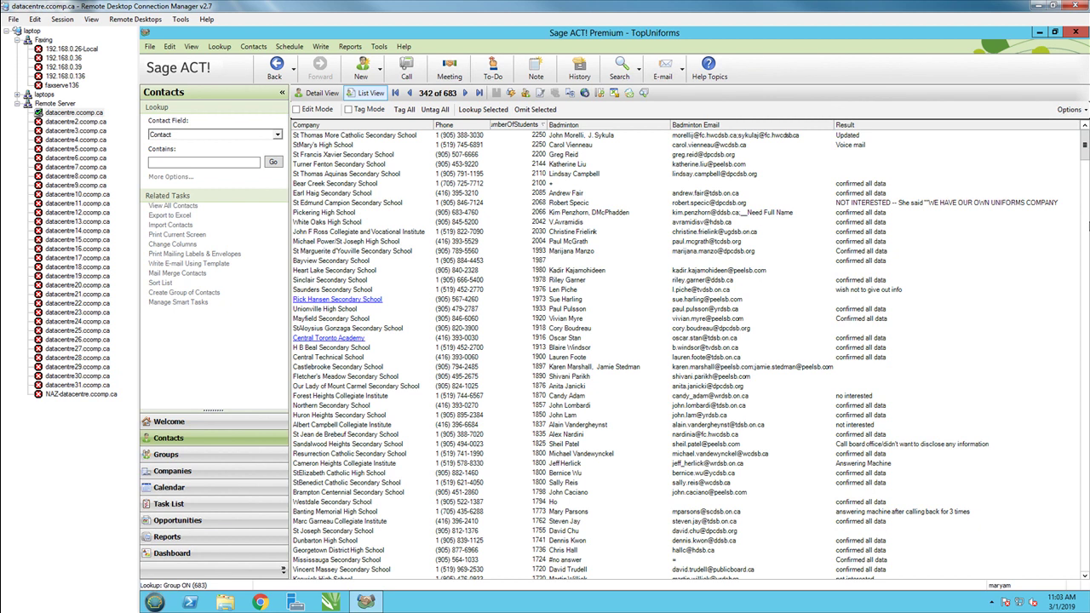
{"action": "left_click", "coordinate": [398, 128]}
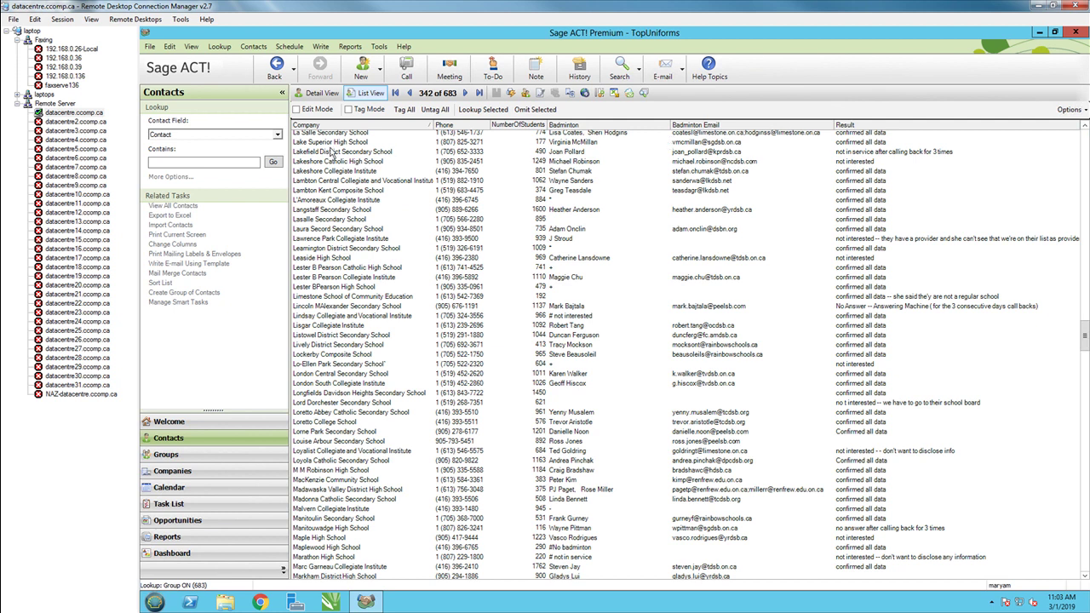
{"action": "left_click_drag", "start_coordinate": [1084, 337], "coordinate": [1084, 145]}
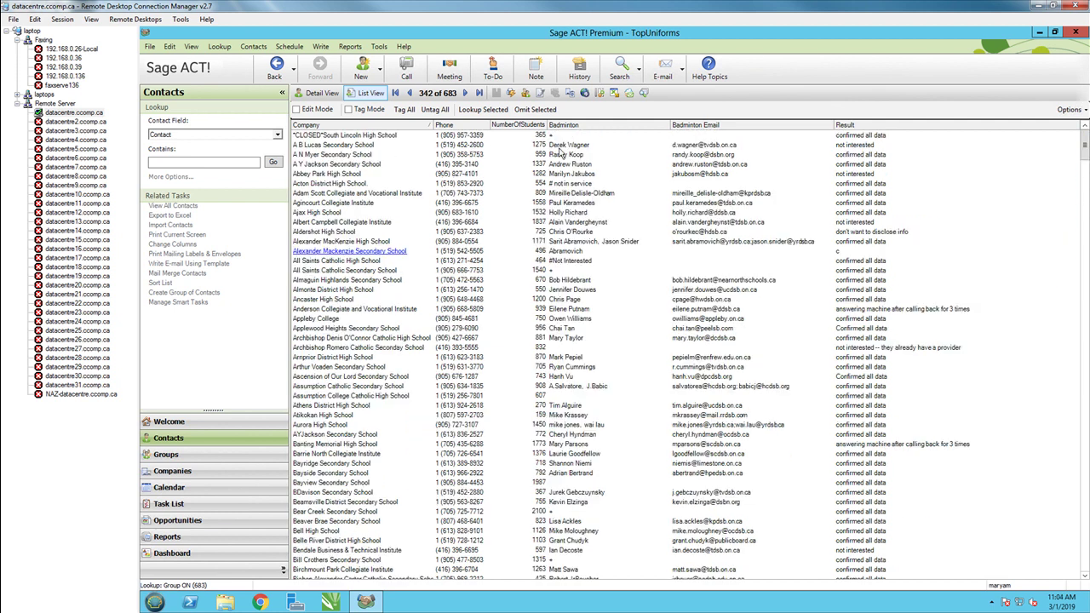
{"action": "left_click", "coordinate": [372, 138]}
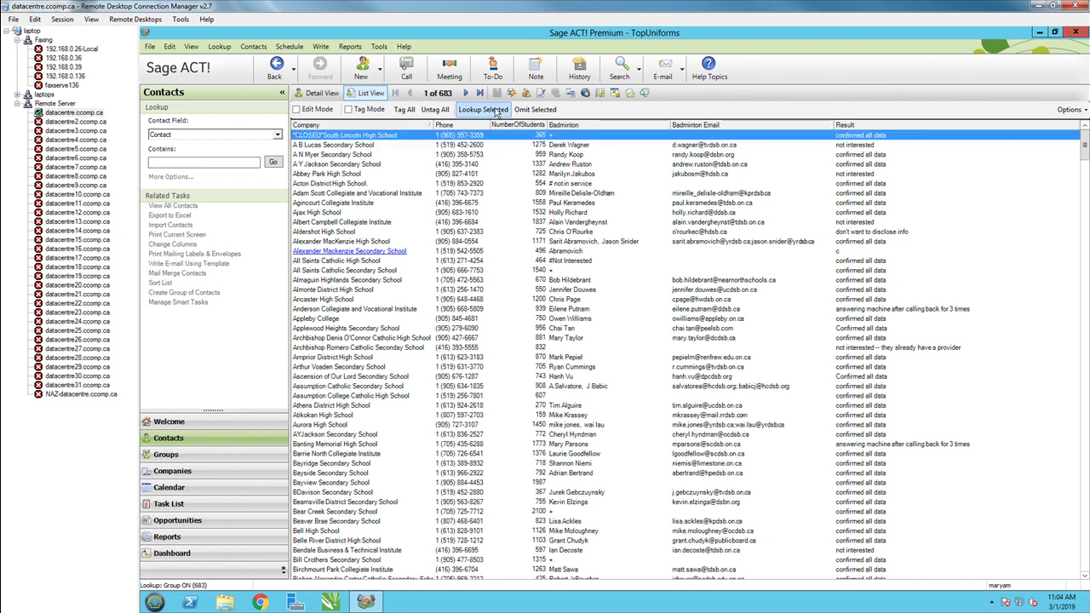
{"action": "left_click", "coordinate": [535, 111]}
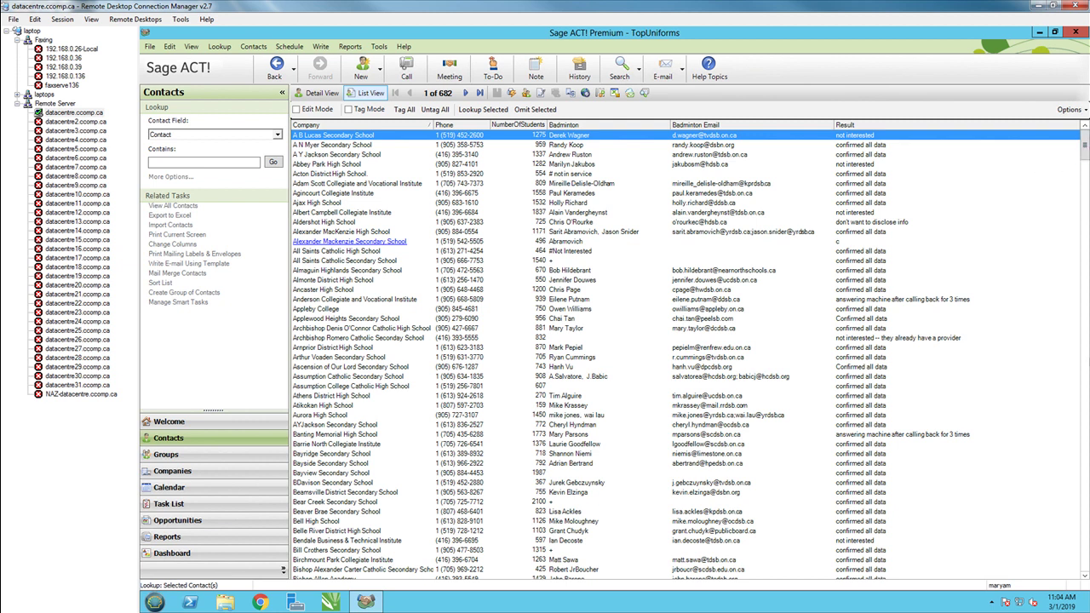
Locate the 341st contact, Markham District High School, as the halfway point of the company-sorted list, and return to the list's start
{"action": "left_click_drag", "start_coordinate": [1086, 147], "coordinate": [1087, 375]}
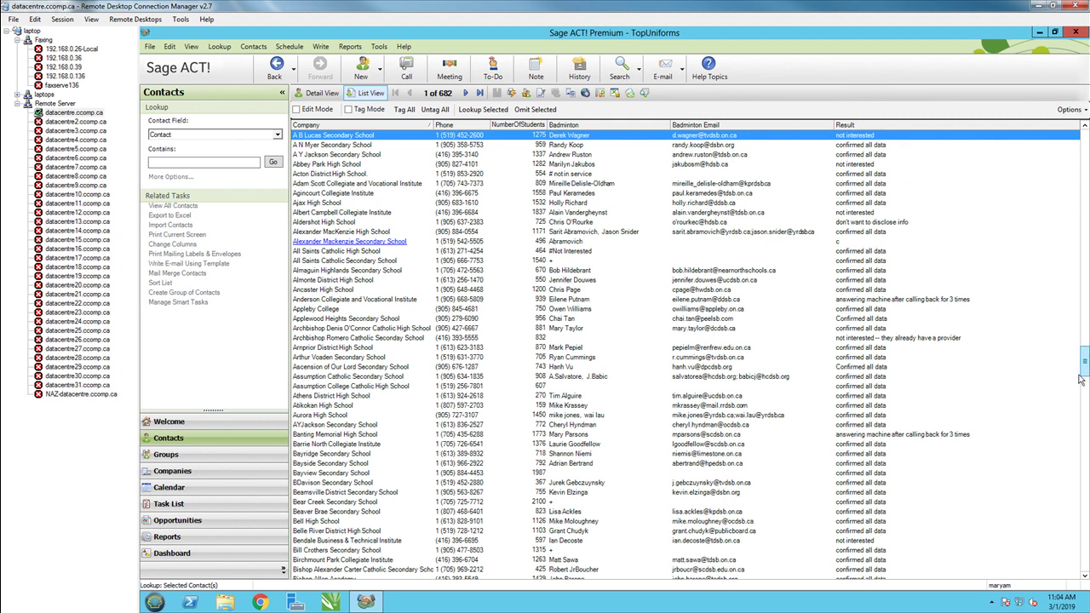
{"action": "left_click", "coordinate": [441, 324]}
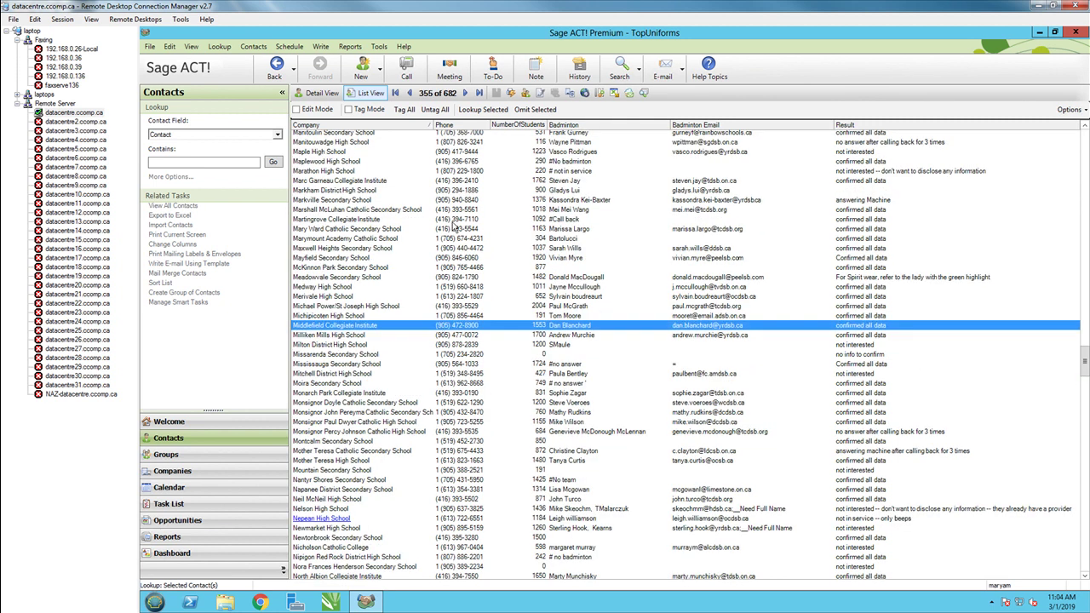
{"action": "scroll", "coordinate": [453, 255], "scroll_direction": "up", "scroll_amount": 1}
{"action": "left_click", "coordinate": [455, 267]}
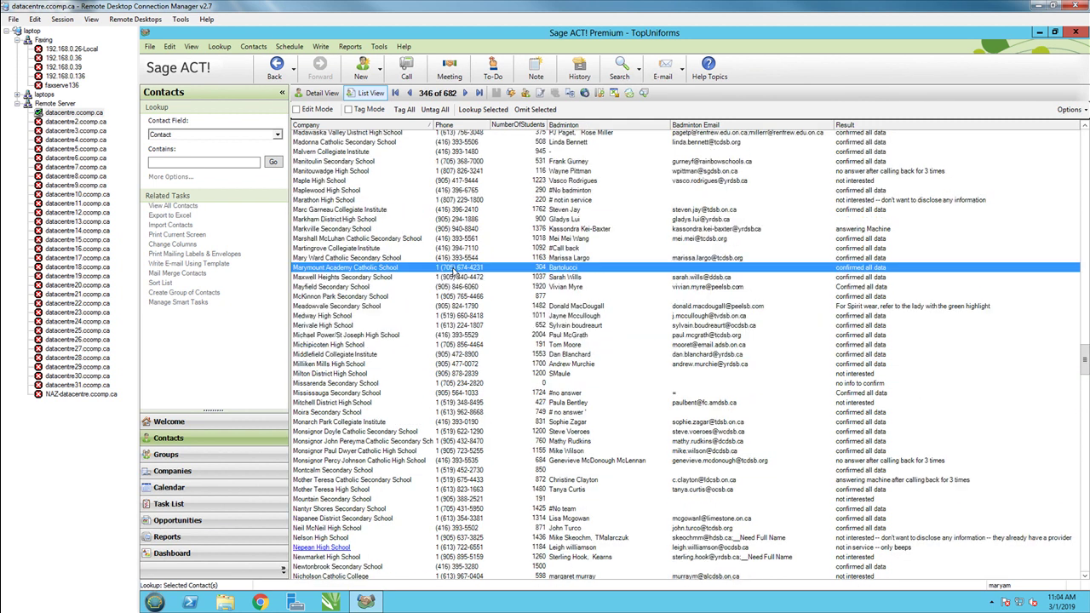
{"action": "left_click", "coordinate": [456, 239]}
{"action": "left_click", "coordinate": [460, 220]}
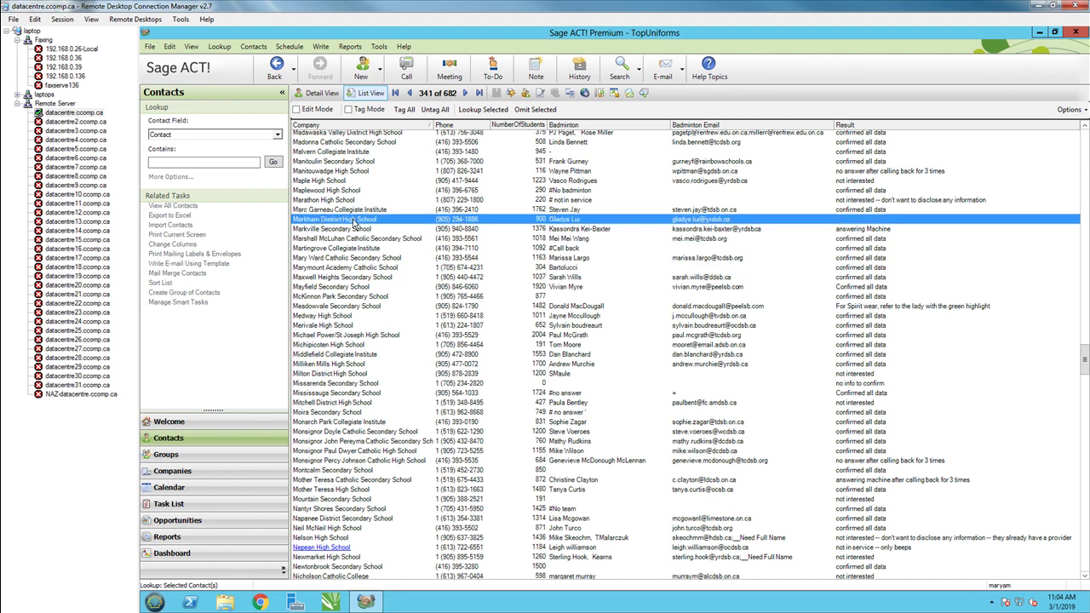
{"action": "left_click_drag", "start_coordinate": [1086, 362], "coordinate": [1088, 94]}
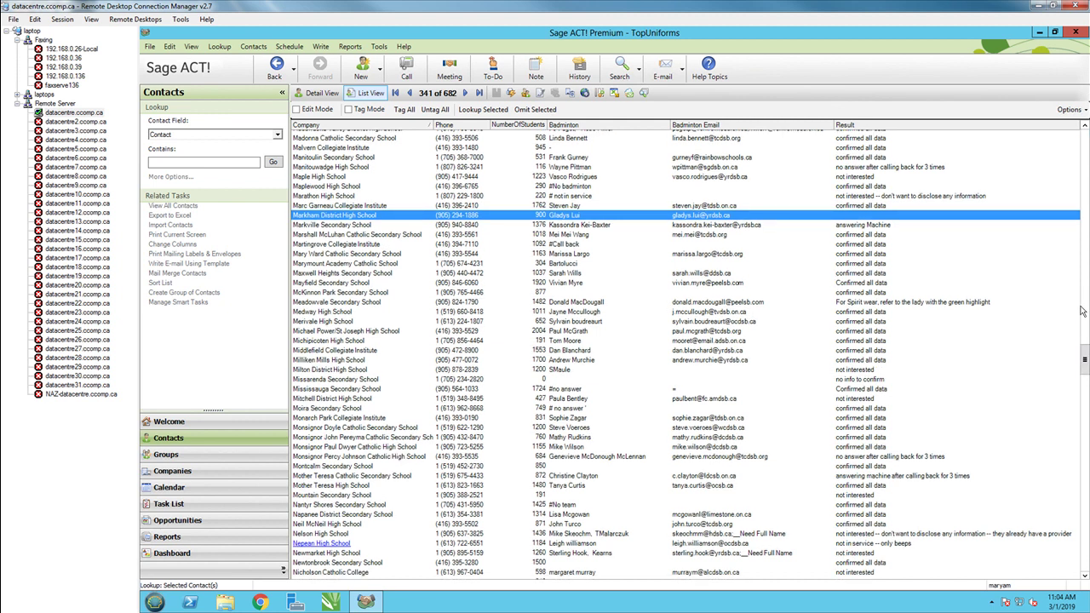
{"action": "left_click_drag", "start_coordinate": [1086, 360], "coordinate": [1086, 146]}
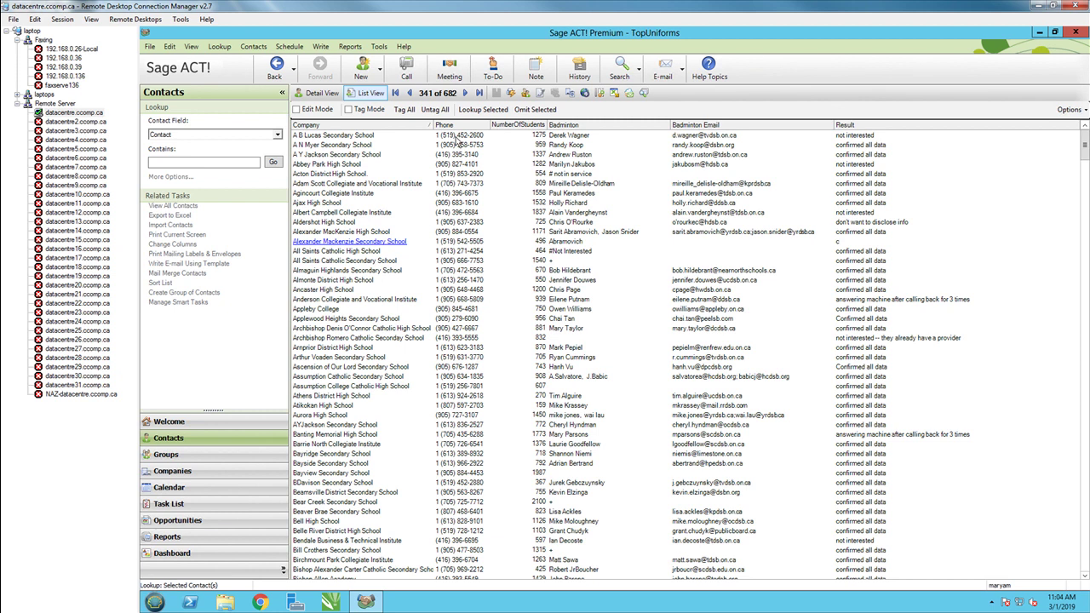
Select the contacts from A B Lucas Secondary School through Markham District High School and start adding them to a group
{"action": "key", "text": "ctrl+a"}
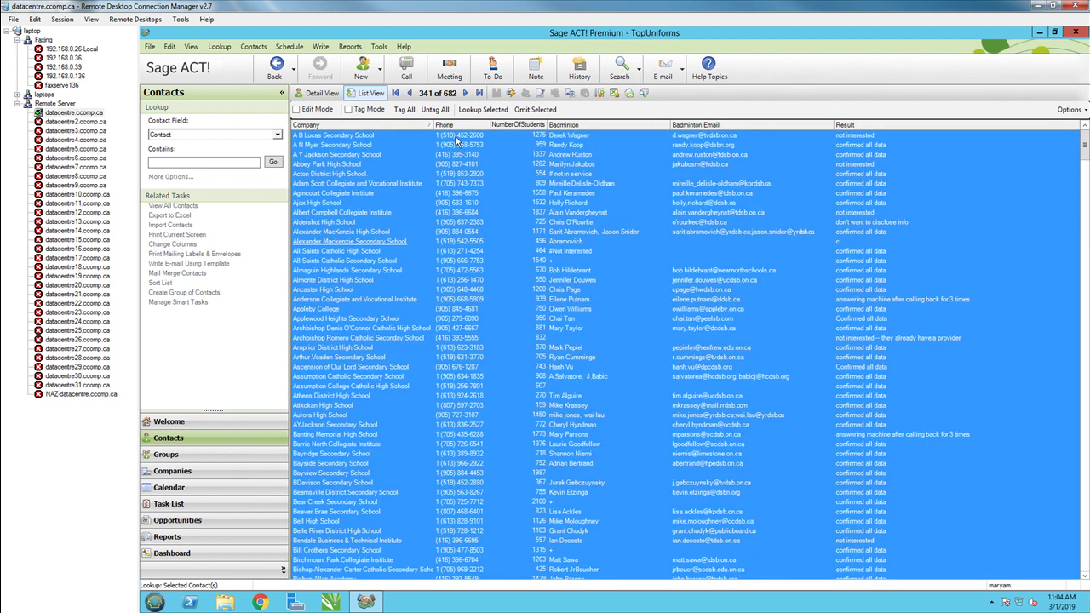
{"action": "right_click", "coordinate": [486, 196]}
{"action": "left_click", "coordinate": [554, 340]}
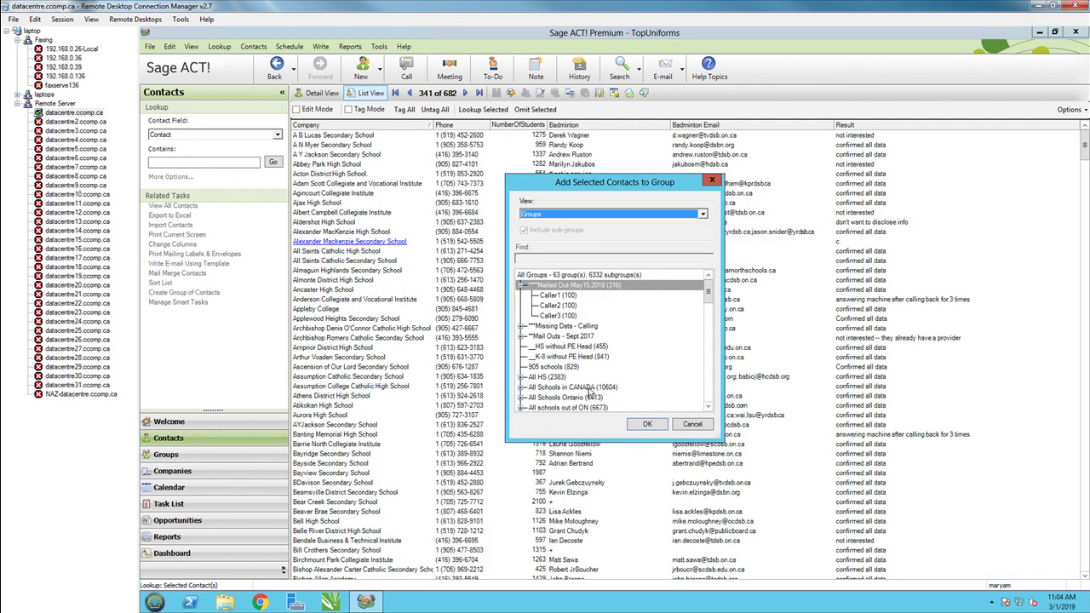
Add the selected first half of the contacts to the Caller1 subgroup under All Schools in CANADA, All Schools - 2017, HS, Provinces, ON
{"action": "scroll", "coordinate": [590, 392], "scroll_direction": "down", "scroll_amount": 5}
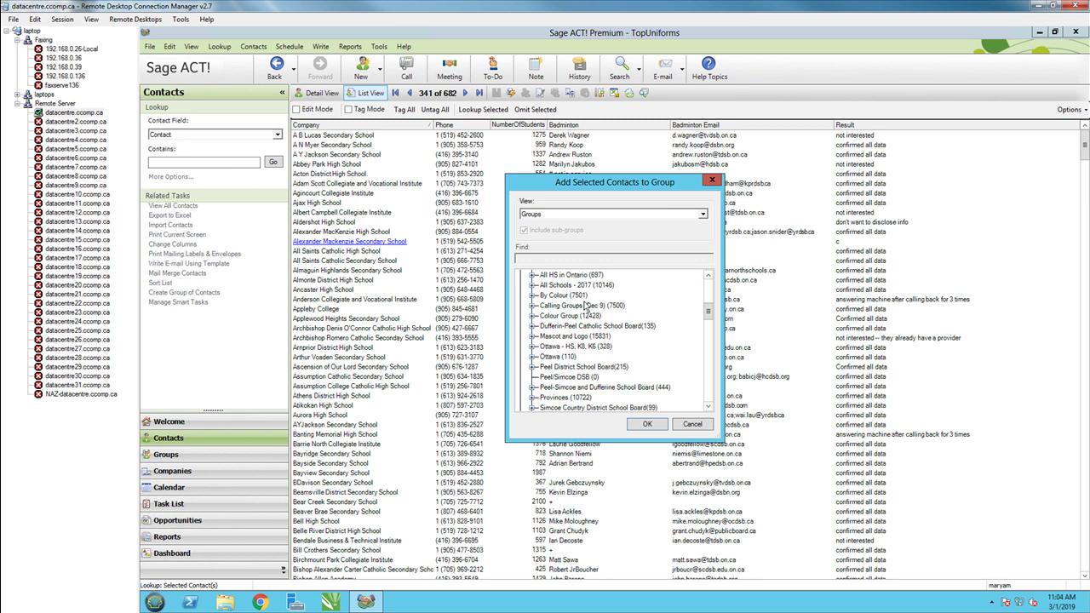
{"action": "scroll", "coordinate": [585, 304], "scroll_direction": "up", "scroll_amount": 1}
{"action": "double_click", "coordinate": [588, 316]}
{"action": "scroll", "coordinate": [601, 345], "scroll_direction": "down", "scroll_amount": 2}
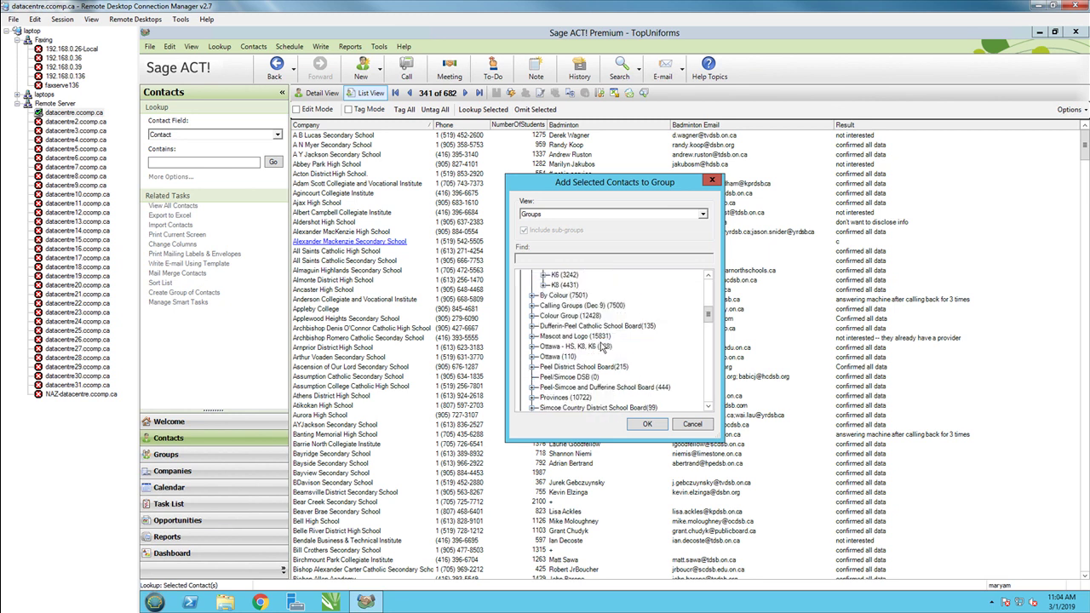
{"action": "scroll", "coordinate": [571, 294], "scroll_direction": "up", "scroll_amount": 1}
{"action": "double_click", "coordinate": [566, 295]}
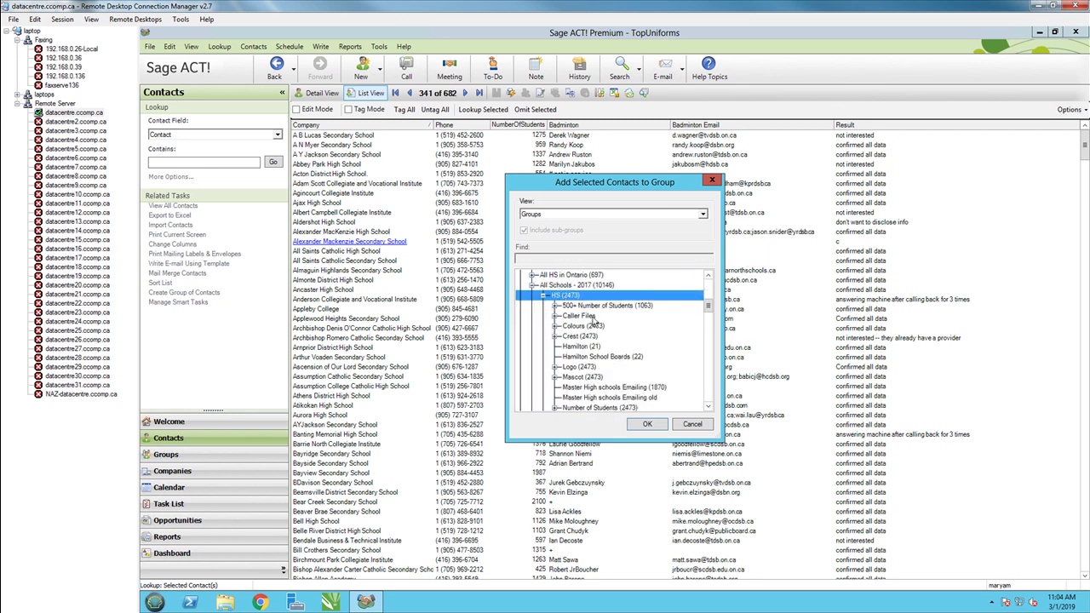
{"action": "scroll", "coordinate": [596, 362], "scroll_direction": "down", "scroll_amount": 1}
{"action": "scroll", "coordinate": [598, 383], "scroll_direction": "down", "scroll_amount": 1}
{"action": "double_click", "coordinate": [583, 377]}
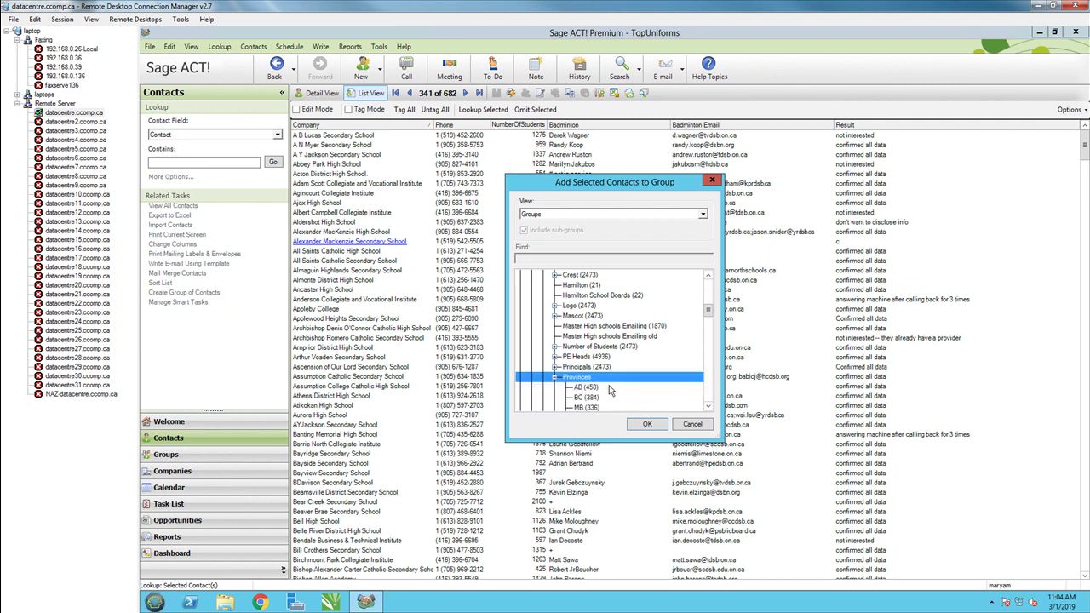
{"action": "scroll", "coordinate": [594, 406], "scroll_direction": "down", "scroll_amount": 1}
{"action": "double_click", "coordinate": [588, 387]}
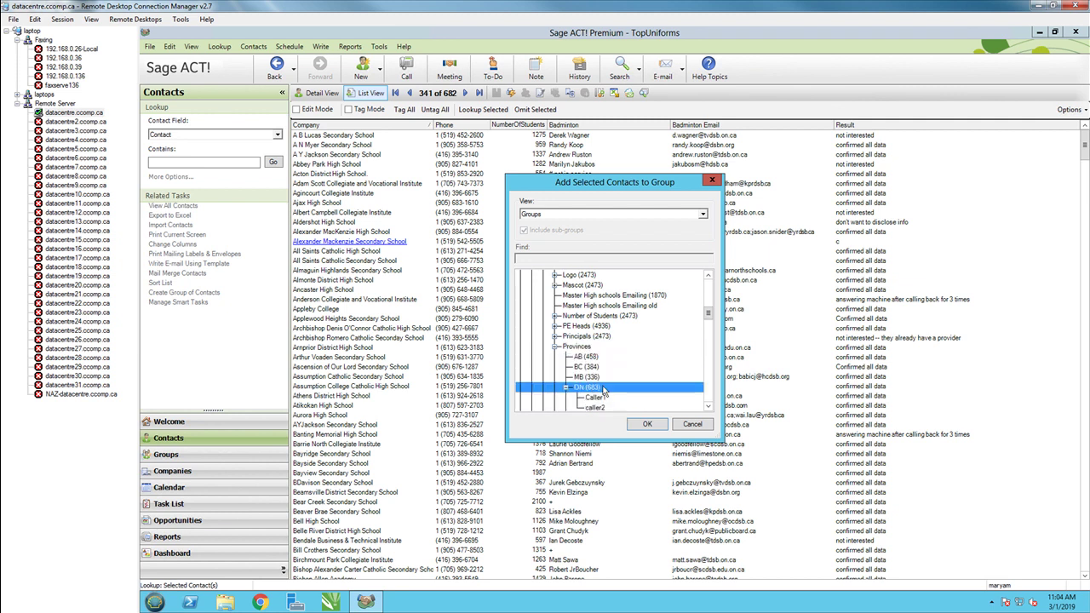
{"action": "scroll", "coordinate": [596, 387], "scroll_direction": "down", "scroll_amount": 1}
{"action": "left_click", "coordinate": [609, 369]}
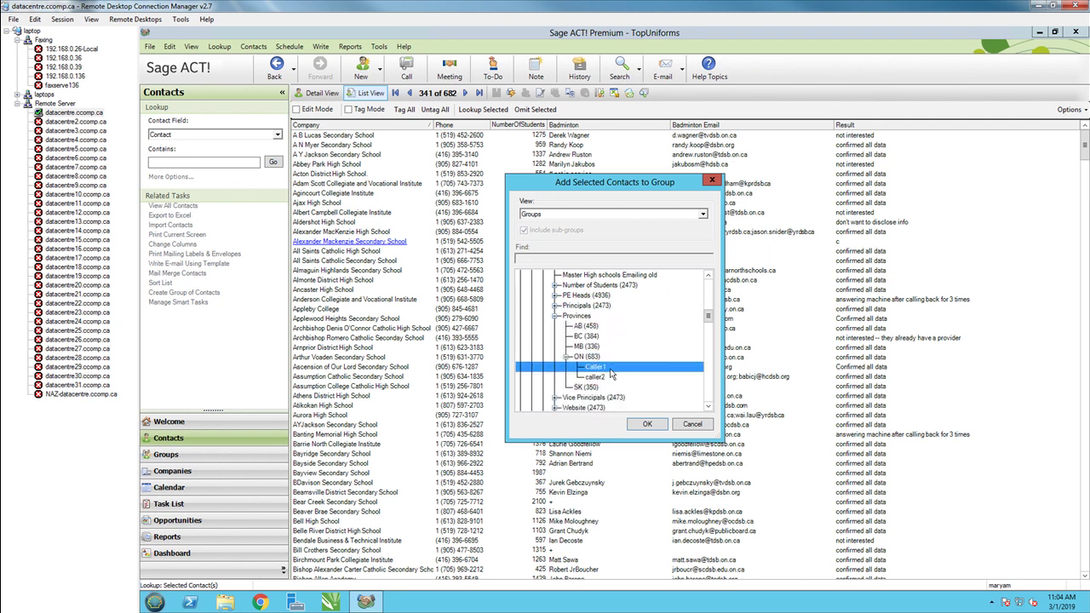
{"action": "left_click", "coordinate": [646, 422]}
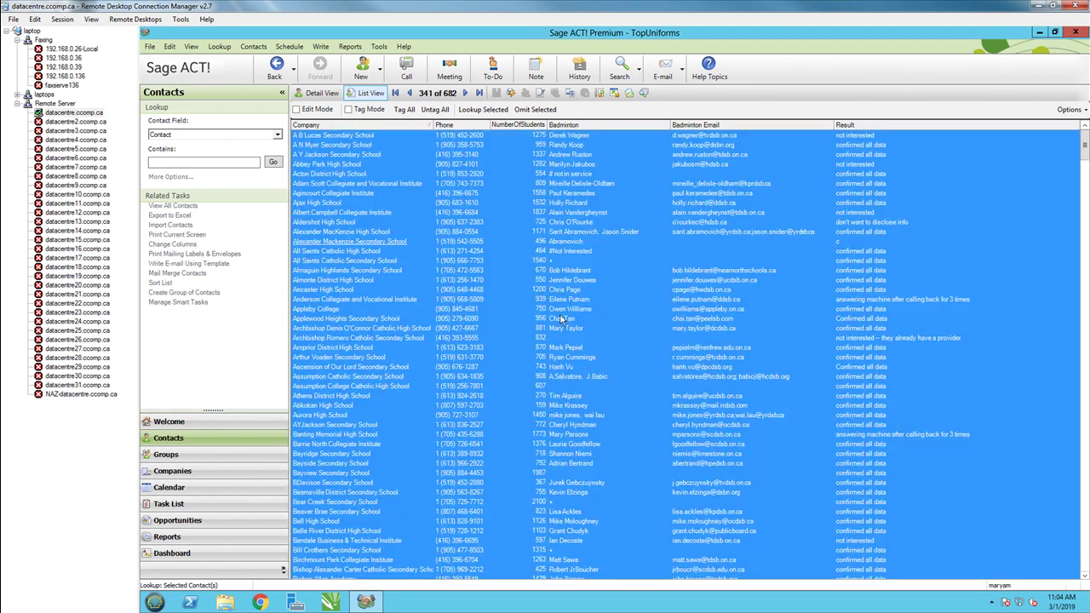
Select the contacts from Markville Secondary School through Yorkdale Secondary School and start adding them to a group
{"action": "scroll", "coordinate": [642, 342], "scroll_direction": "down", "scroll_amount": 8}
{"action": "left_click_drag", "start_coordinate": [1084, 162], "coordinate": [1084, 342]}
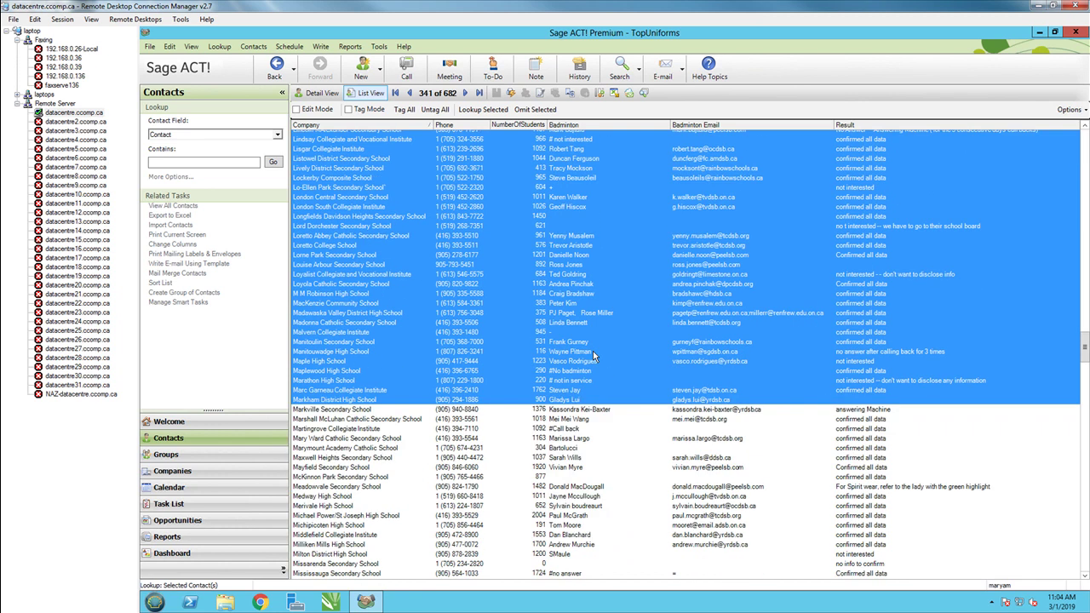
{"action": "left_click", "coordinate": [473, 411]}
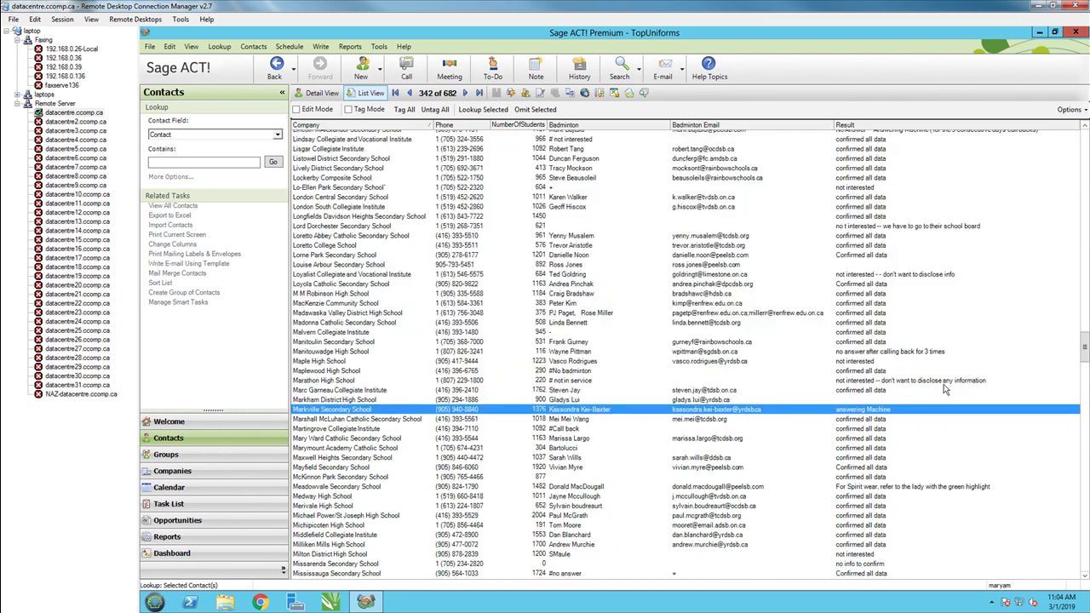
{"action": "left_click_drag", "start_coordinate": [1084, 346], "coordinate": [1084, 561]}
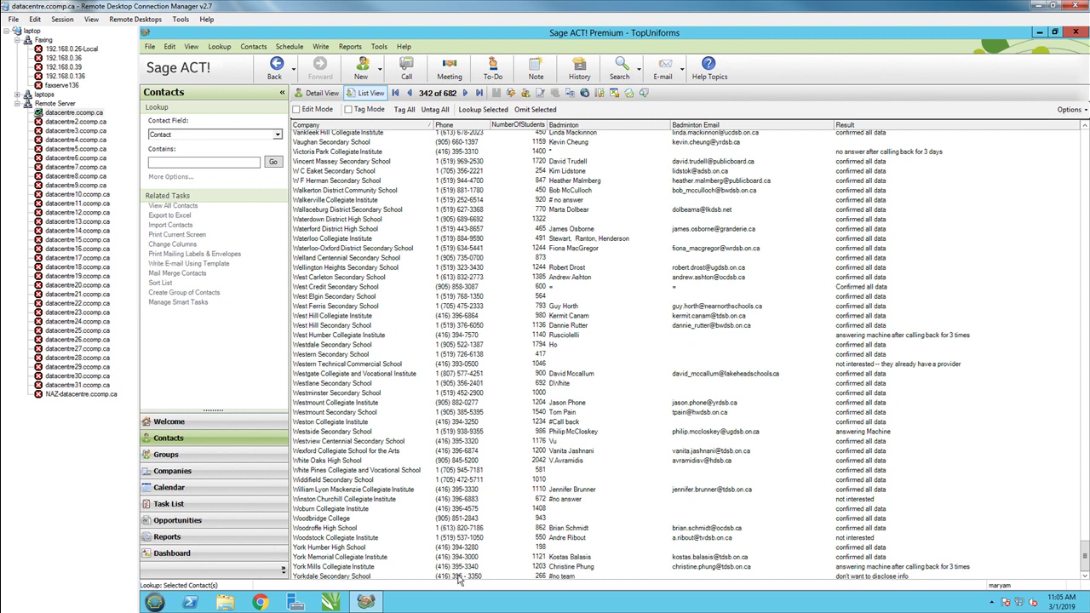
{"action": "left_click", "coordinate": [458, 577], "text": "shift"}
{"action": "right_click", "coordinate": [515, 351]}
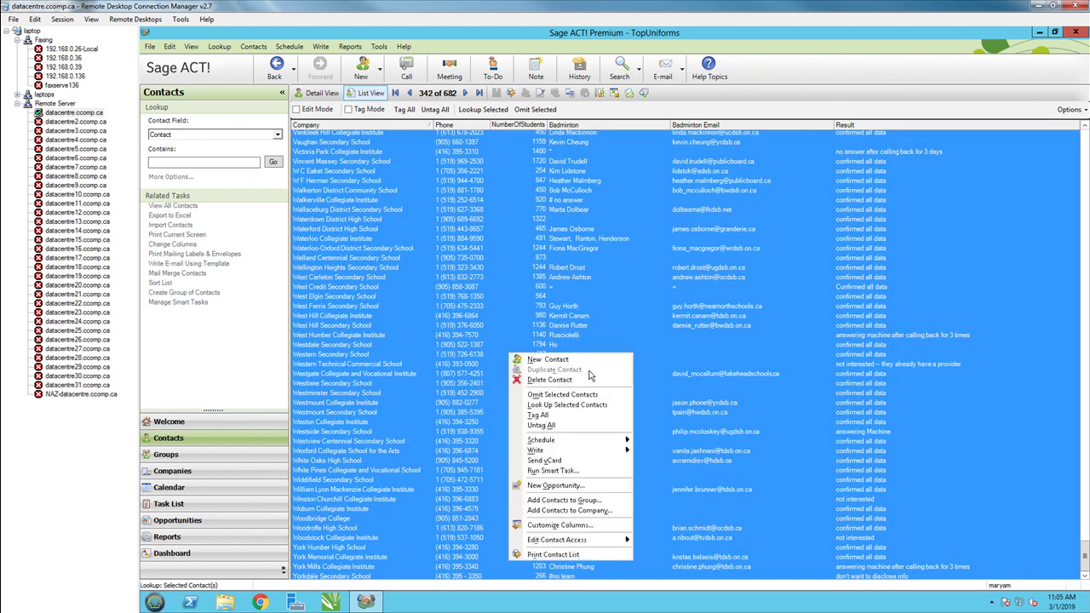
{"action": "left_click", "coordinate": [573, 503]}
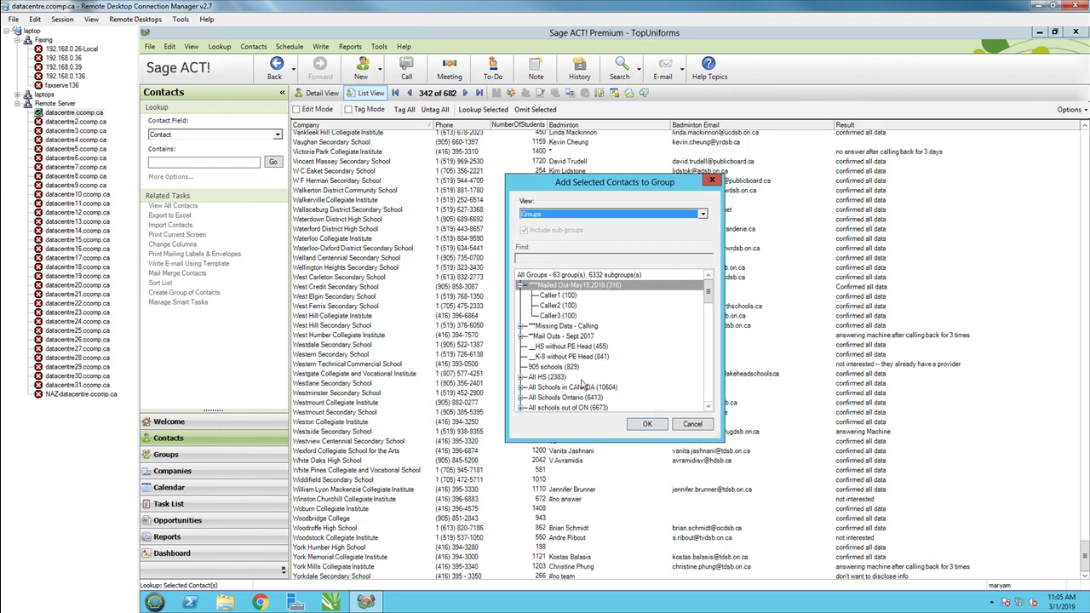
Add the selected second half of the contacts to the caller2 subgroup of ON under All Schools - 2017, HS, Provinces
{"action": "left_click", "coordinate": [585, 384]}
{"action": "scroll", "coordinate": [639, 362], "scroll_direction": "down", "scroll_amount": 7}
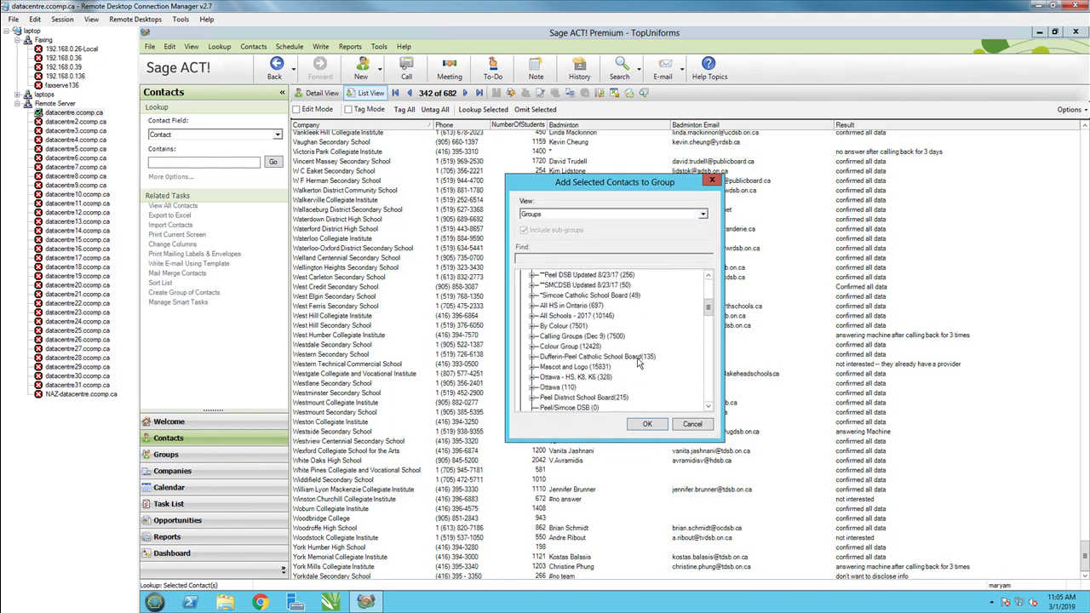
{"action": "scroll", "coordinate": [566, 392], "scroll_direction": "down", "scroll_amount": 2}
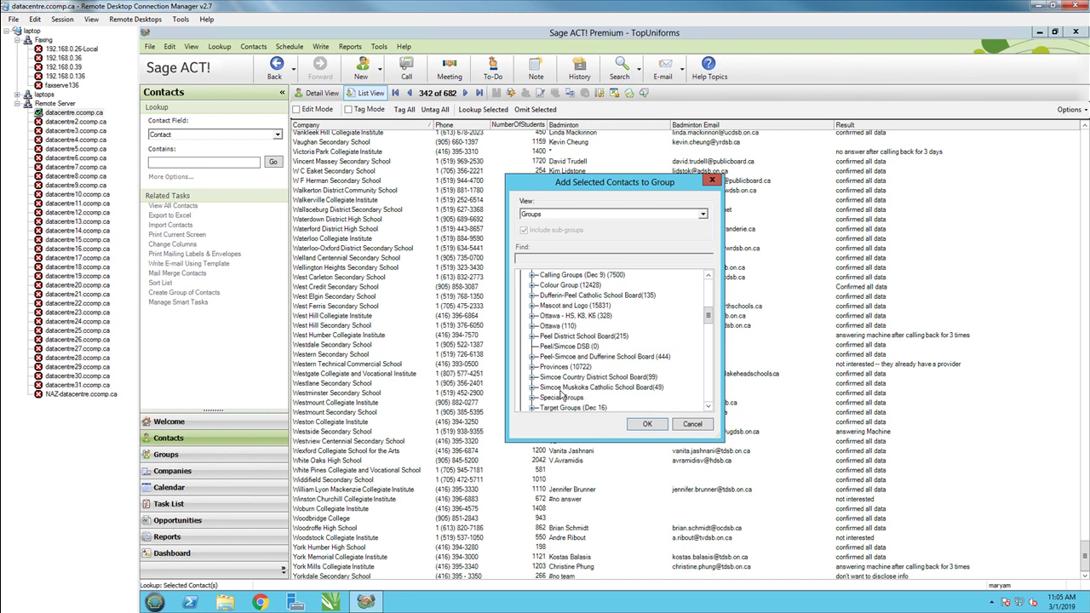
{"action": "scroll", "coordinate": [562, 396], "scroll_direction": "up", "scroll_amount": 1}
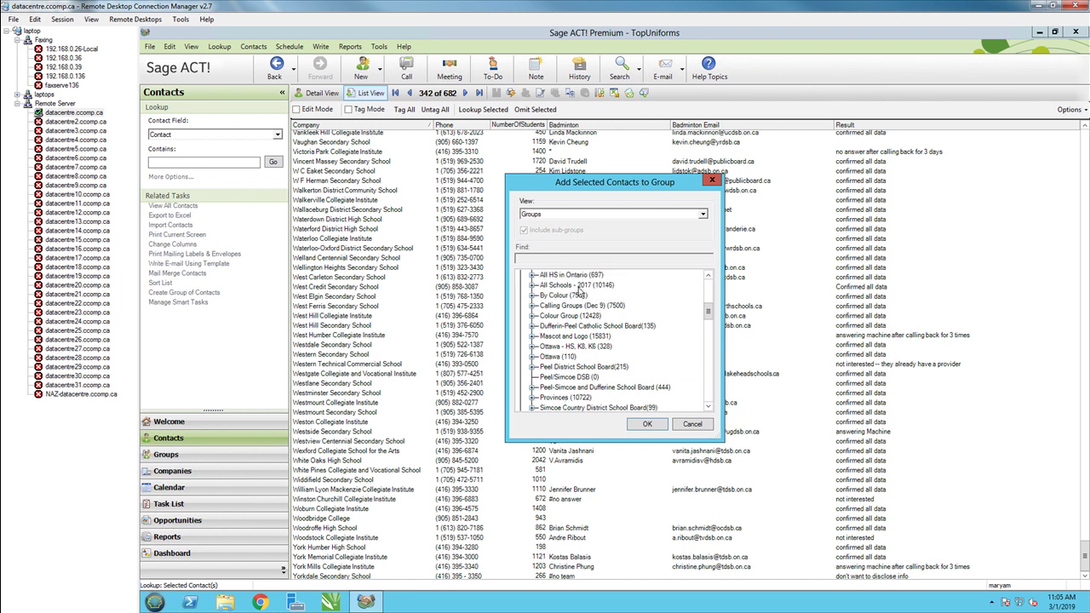
{"action": "double_click", "coordinate": [579, 287]}
{"action": "double_click", "coordinate": [567, 295]}
{"action": "scroll", "coordinate": [588, 396], "scroll_direction": "down", "scroll_amount": 3}
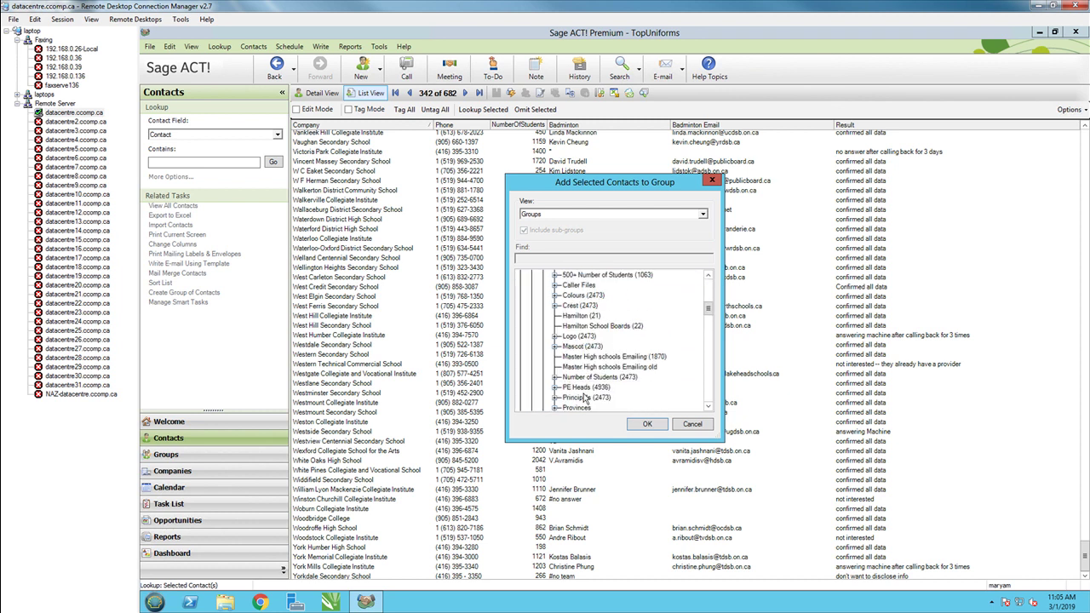
{"action": "double_click", "coordinate": [588, 376]}
{"action": "scroll", "coordinate": [630, 390], "scroll_direction": "down", "scroll_amount": 1}
{"action": "double_click", "coordinate": [592, 388]}
{"action": "scroll", "coordinate": [623, 391], "scroll_direction": "down", "scroll_amount": 1}
{"action": "left_click", "coordinate": [596, 377]}
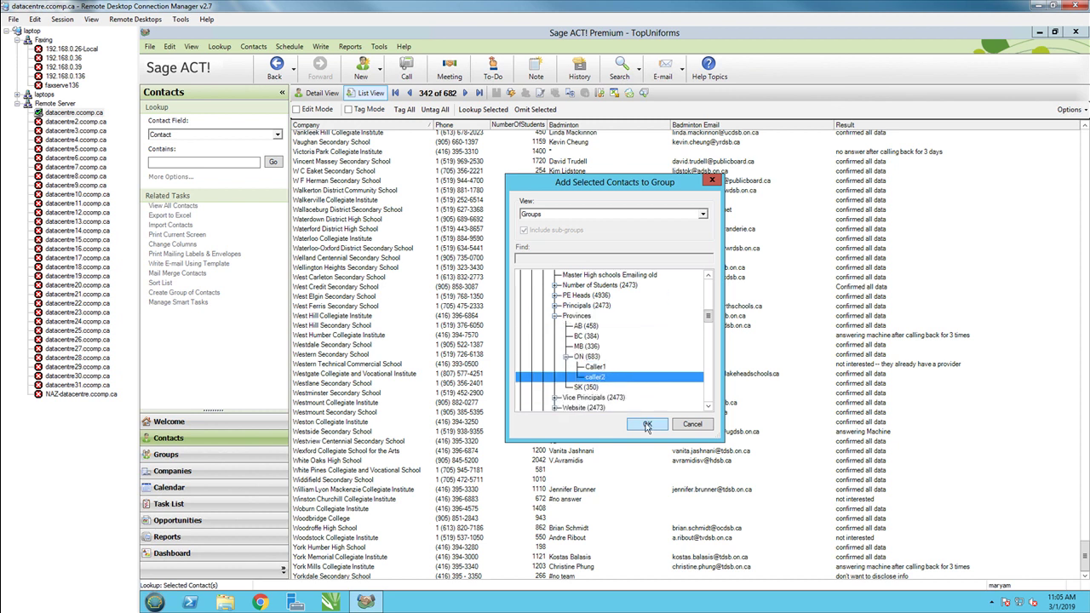
{"action": "left_click", "coordinate": [648, 425]}
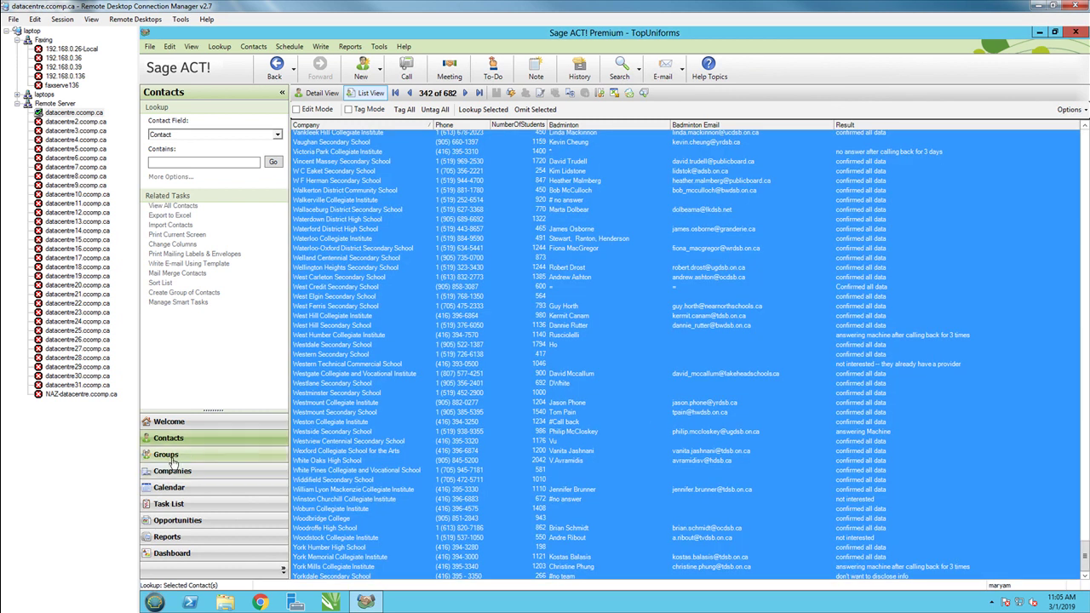
Find the Caller1 subgroup under HS, Provinces, ON in the groups tree and rename it Caller1 (341)
{"action": "left_click", "coordinate": [169, 454]}
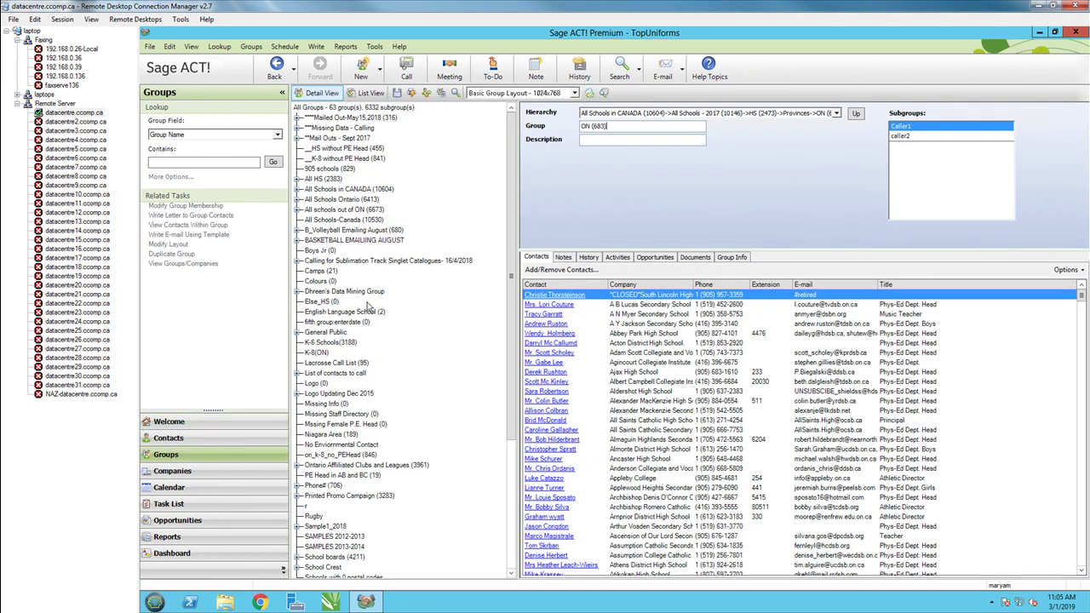
{"action": "double_click", "coordinate": [343, 189]}
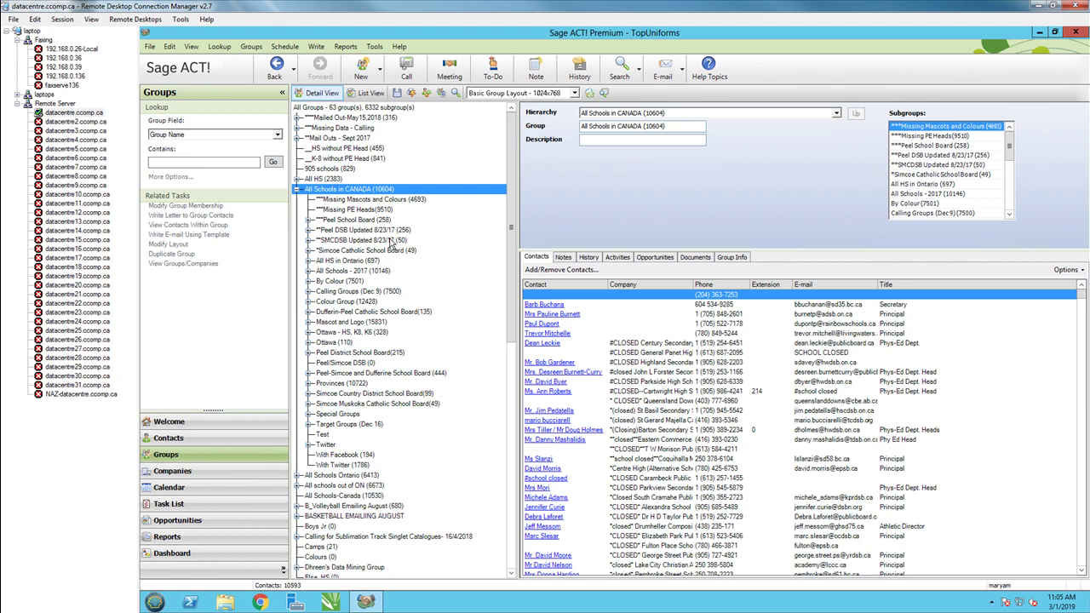
{"action": "double_click", "coordinate": [346, 262]}
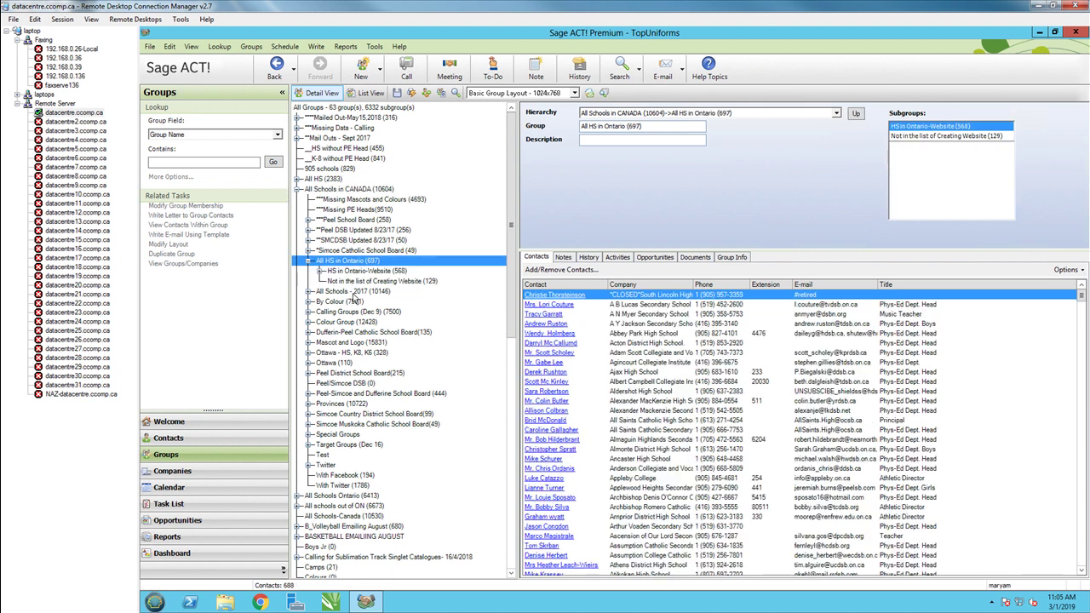
{"action": "double_click", "coordinate": [351, 293]}
{"action": "double_click", "coordinate": [339, 302]}
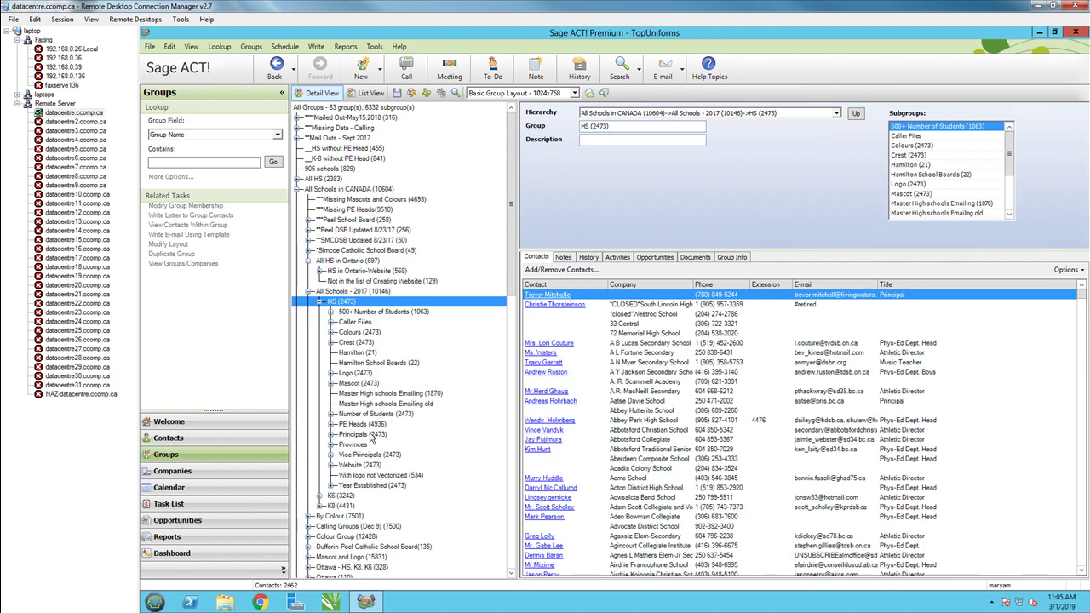
{"action": "double_click", "coordinate": [351, 445]}
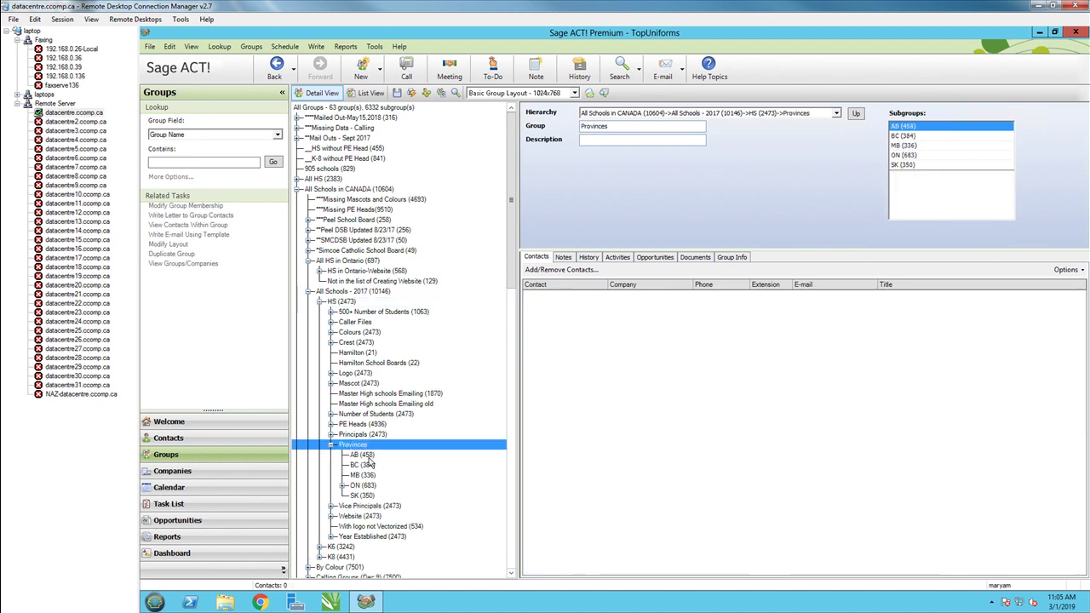
{"action": "double_click", "coordinate": [363, 486]}
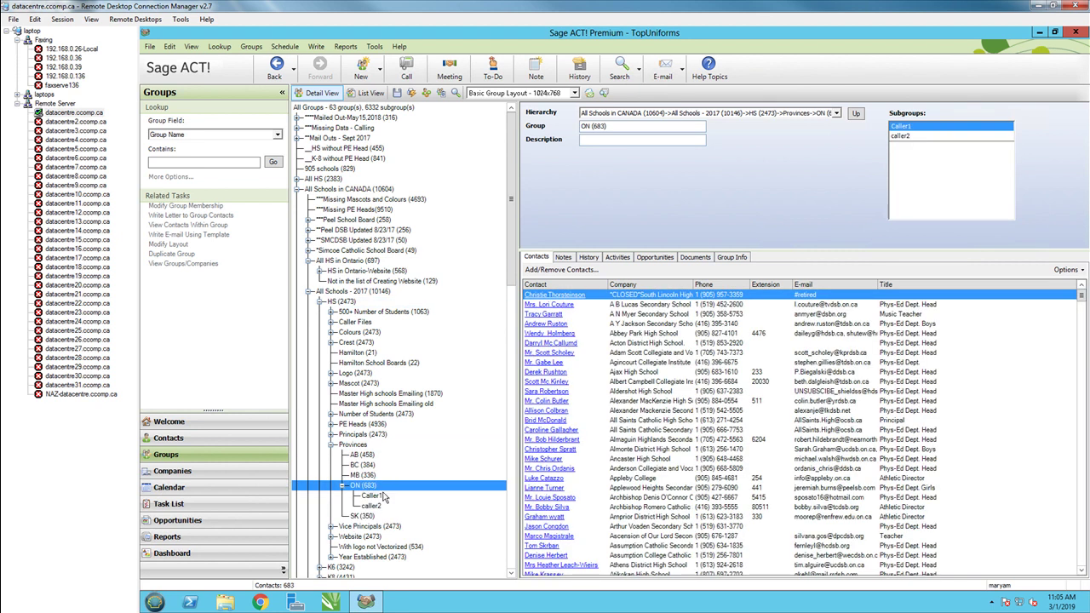
{"action": "left_click", "coordinate": [373, 499]}
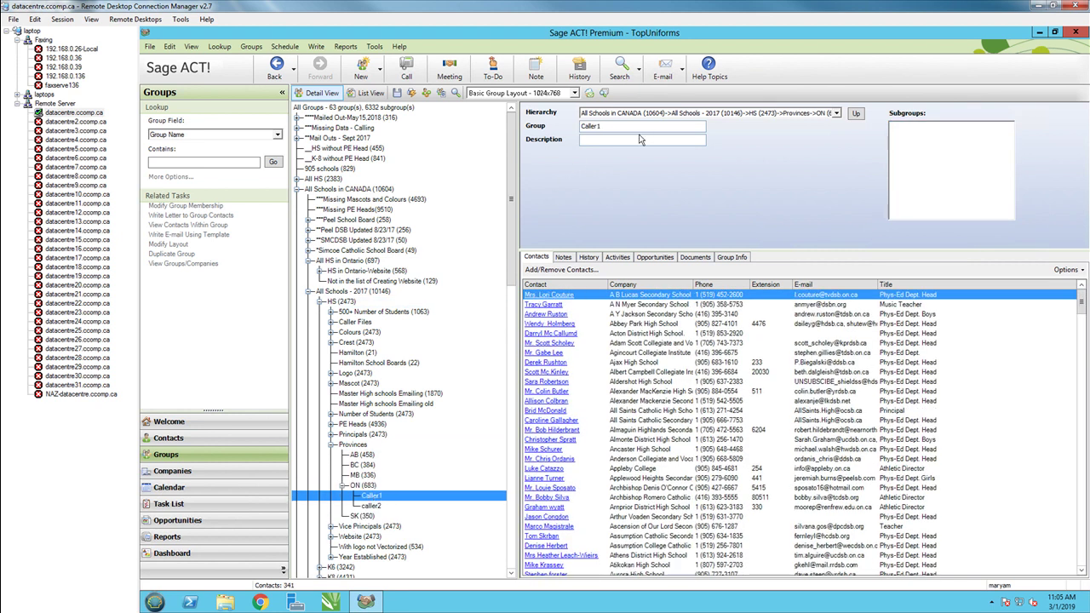
{"action": "left_click", "coordinate": [630, 126]}
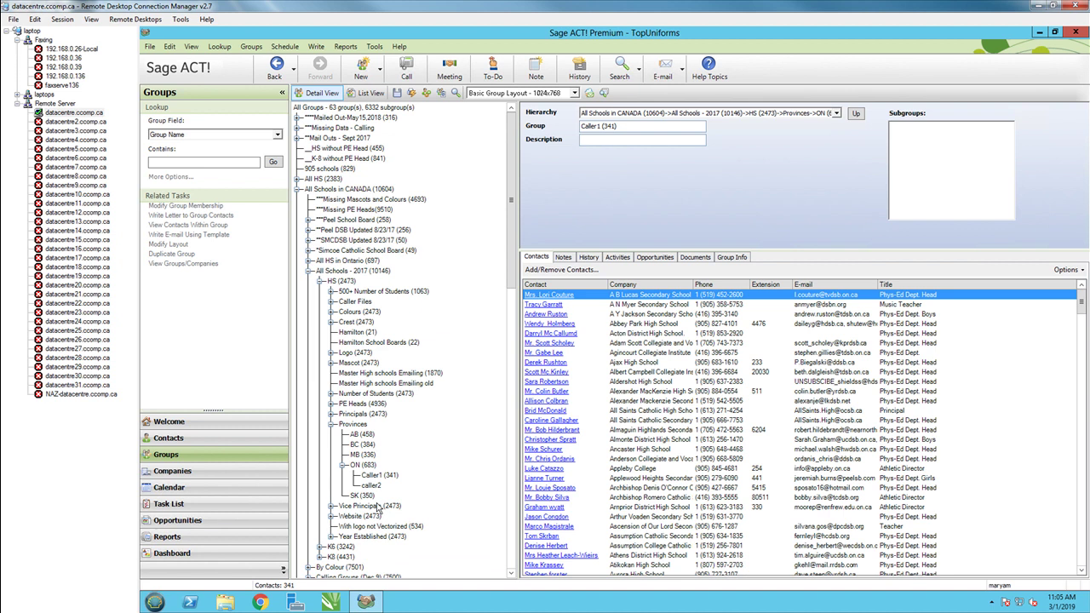
Rename the caller2 subgroup of ON as Caller2 (341), with a capital C
{"action": "left_click", "coordinate": [375, 485]}
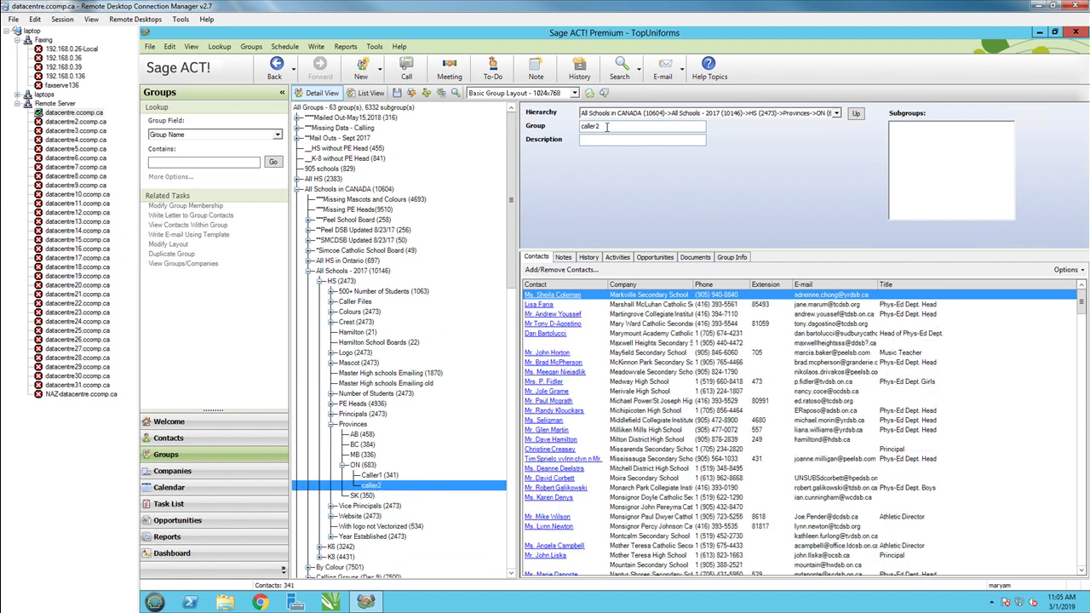
{"action": "left_click", "coordinate": [608, 126]}
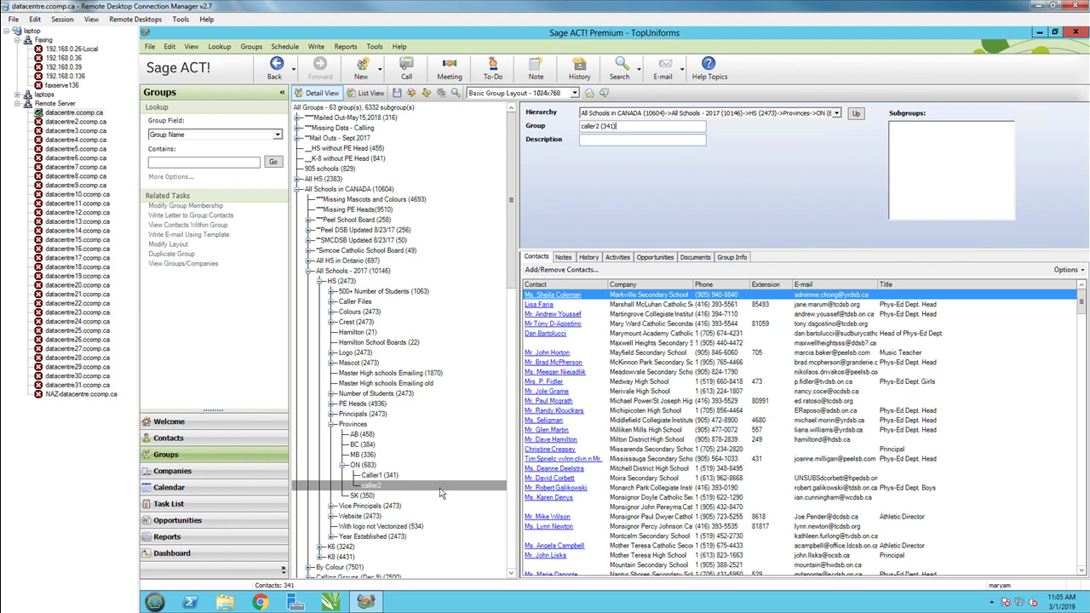
{"action": "left_click", "coordinate": [376, 477]}
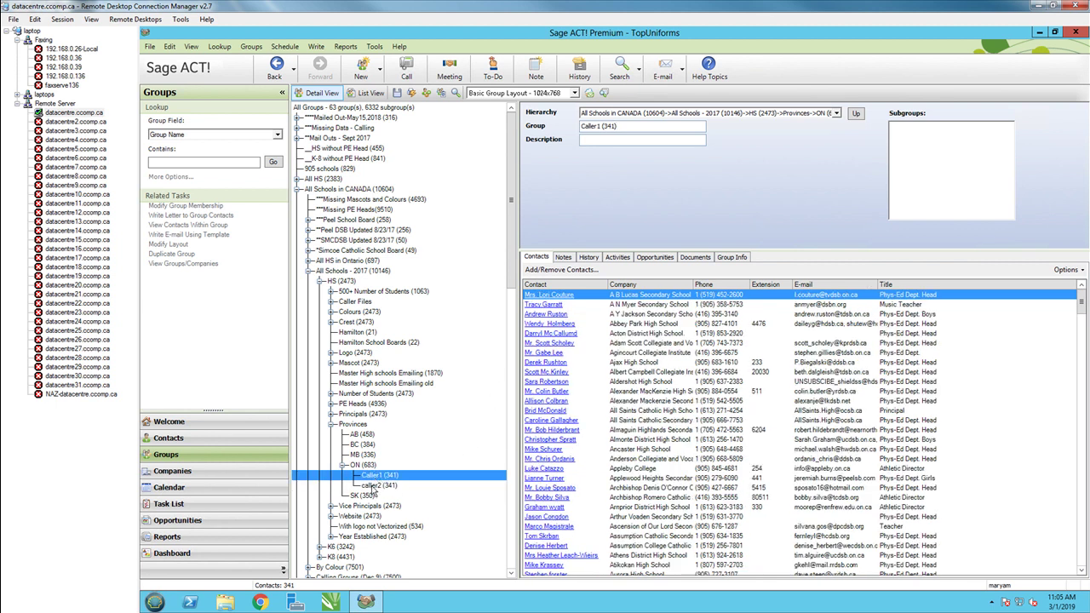
{"action": "left_click", "coordinate": [374, 487]}
{"action": "left_click", "coordinate": [584, 126]}
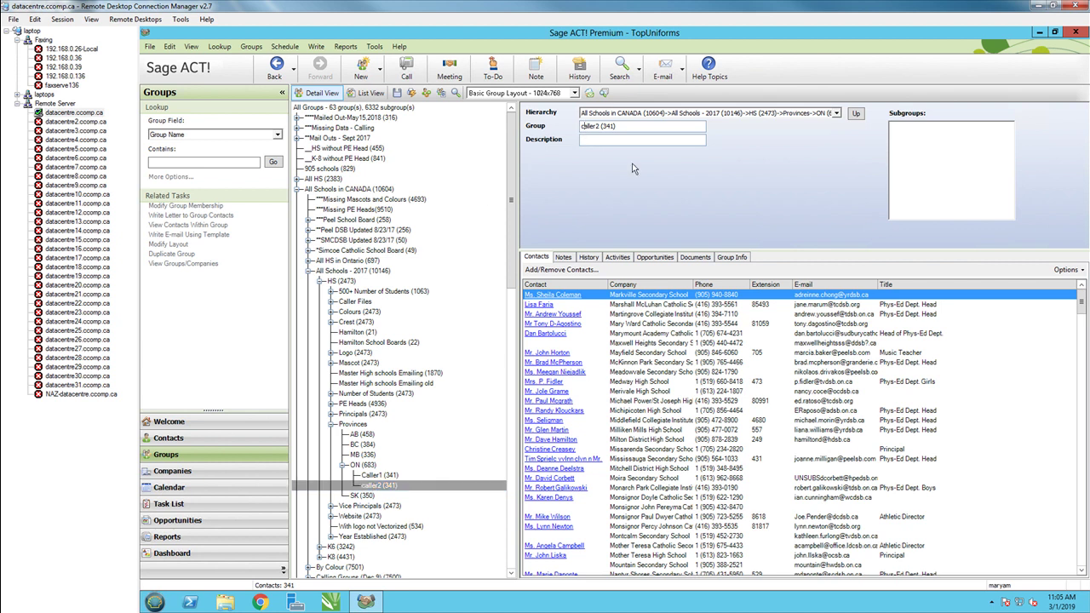
{"action": "key", "text": "BackSpace"}
{"action": "type", "text": "C"}
{"action": "left_click", "coordinate": [430, 488]}
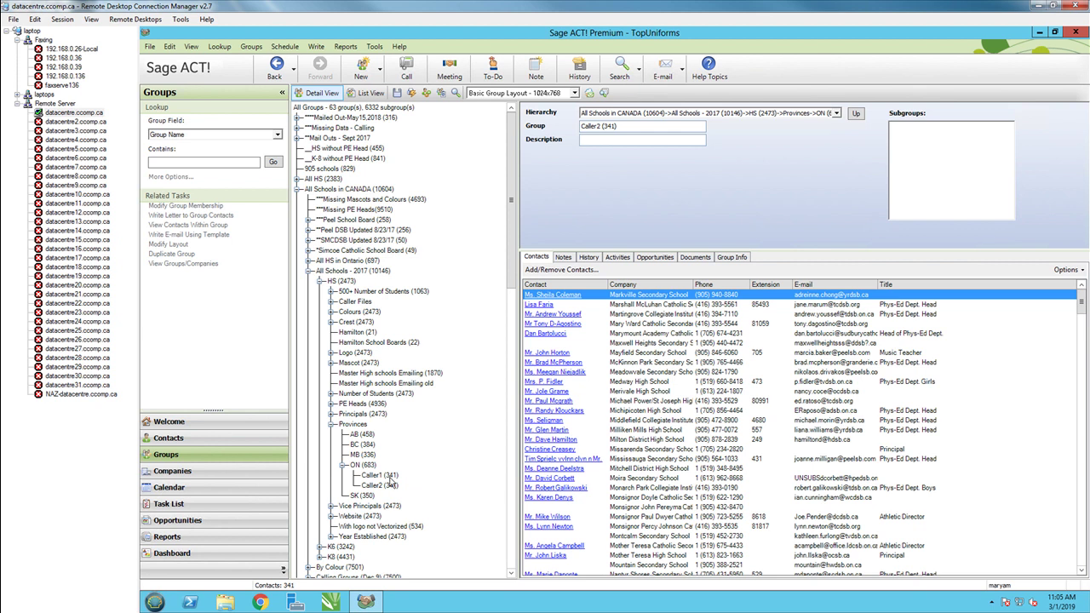
Open the contacts of the Caller1 (341) subgroup in the contact list
{"action": "left_click", "coordinate": [388, 476]}
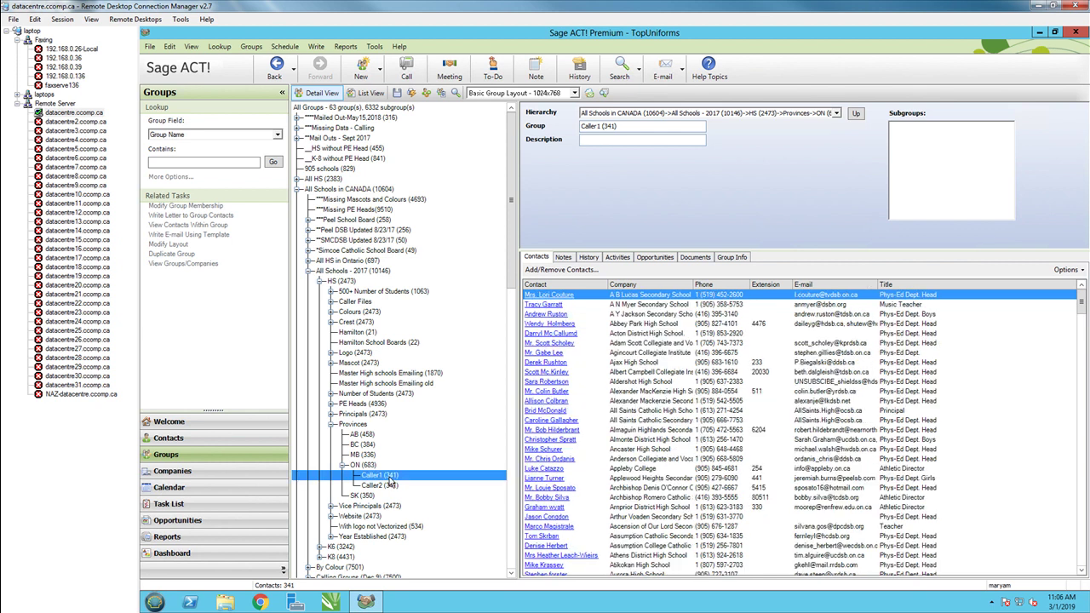
{"action": "left_click", "coordinate": [187, 225]}
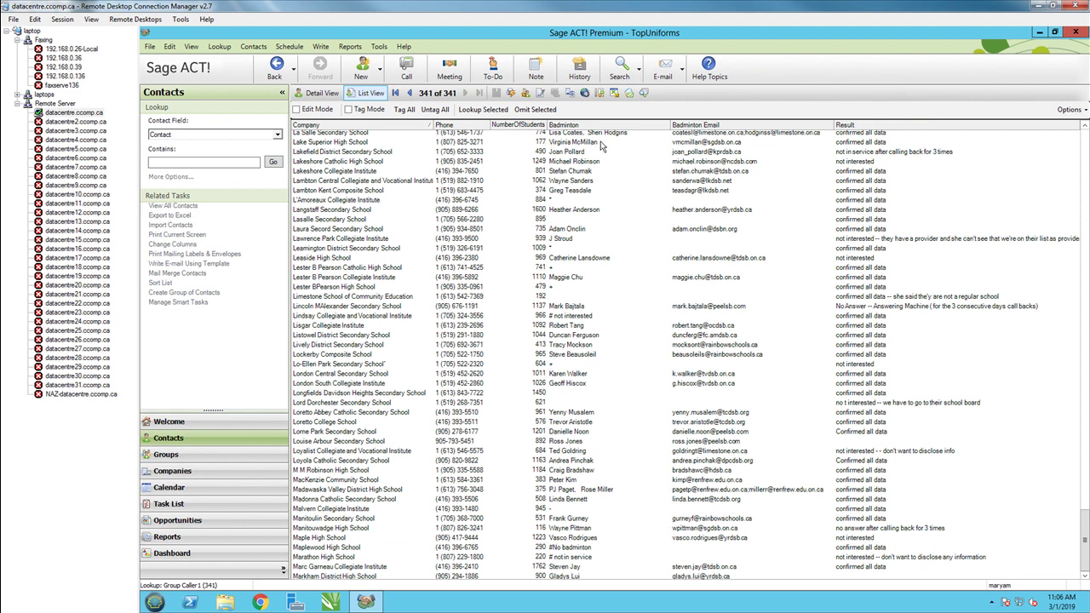
Sort the Caller1 (341) contacts by NumberOfStudents in descending order
{"action": "left_click", "coordinate": [514, 125]}
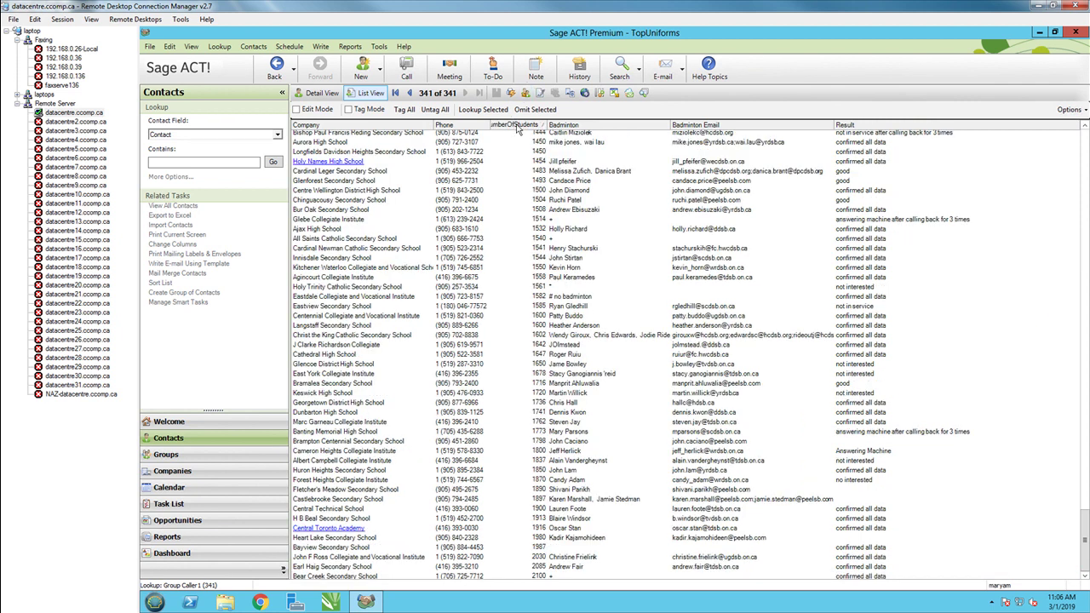
{"action": "left_click", "coordinate": [516, 126]}
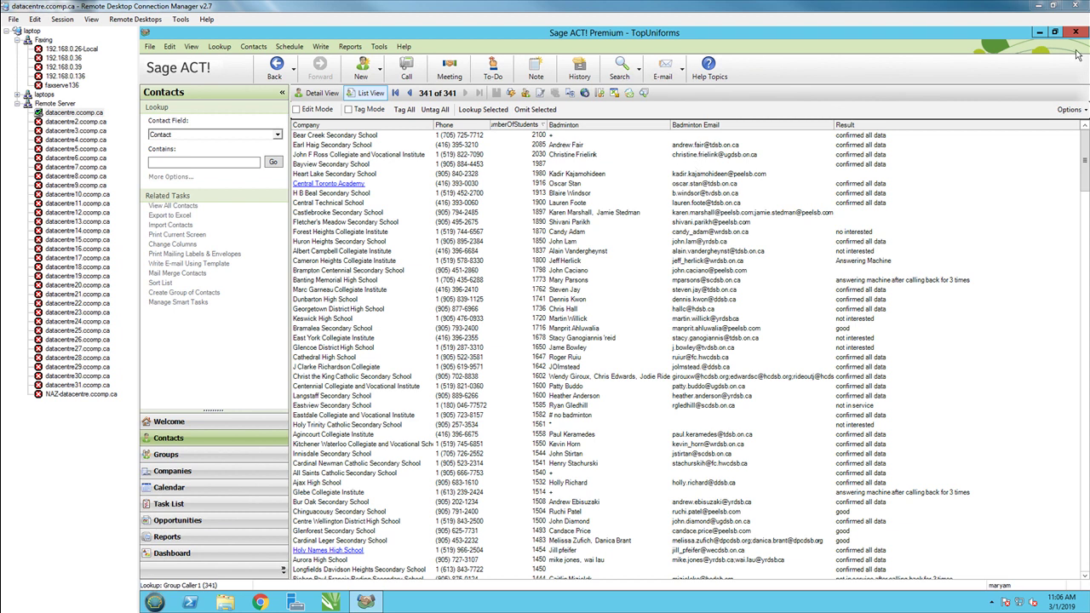
Open the column customization for the contact list and examine the available Basketball fields, from Basketball and Boys Jr through Basketball Male
{"action": "left_click", "coordinate": [1070, 110]}
{"action": "left_click", "coordinate": [1030, 138]}
{"action": "left_click_drag", "start_coordinate": [663, 244], "coordinate": [554, 180]}
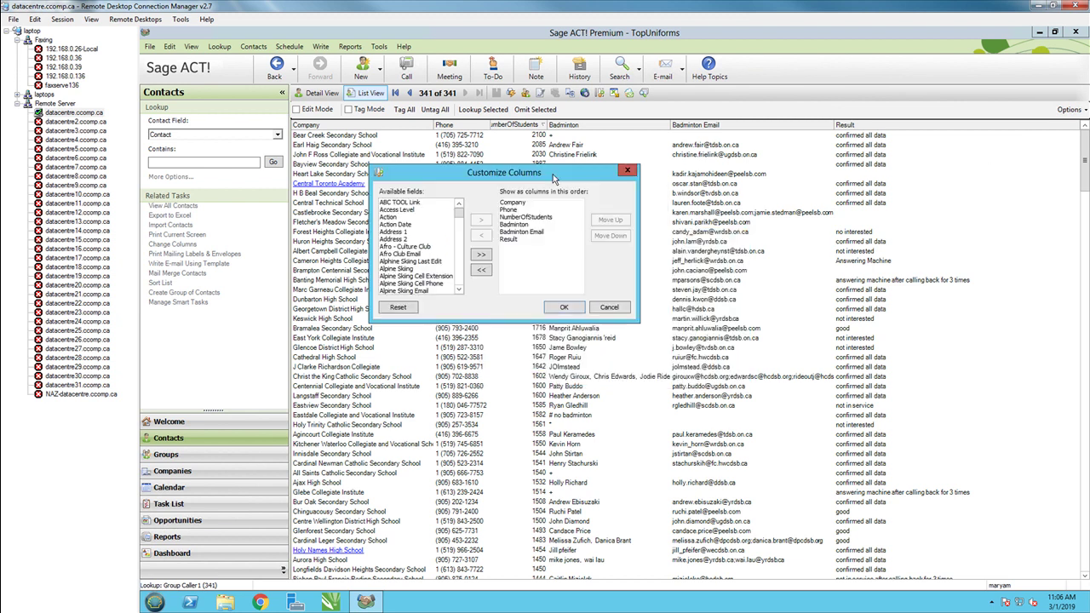
{"action": "left_click", "coordinate": [416, 247]}
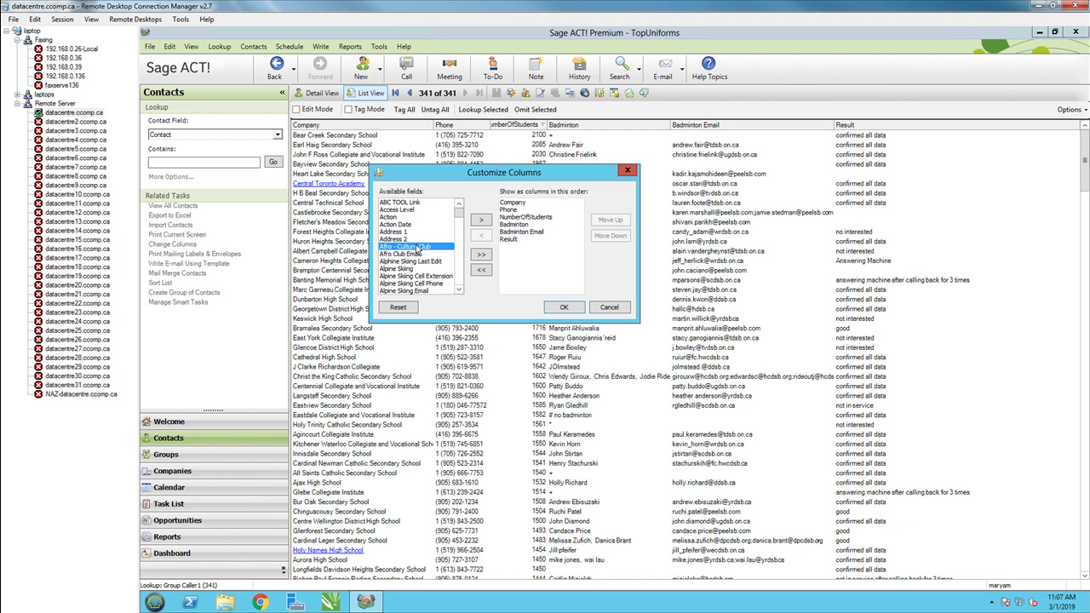
{"action": "type", "text": "bas"}
{"action": "scroll", "coordinate": [419, 247], "scroll_direction": "down", "scroll_amount": 4}
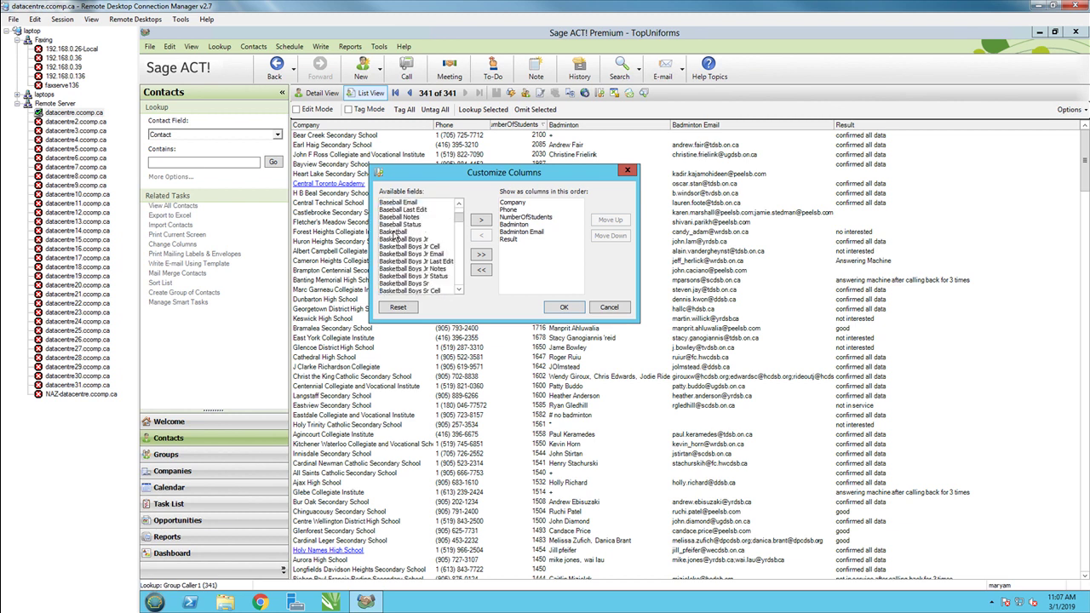
{"action": "left_click", "coordinate": [395, 234]}
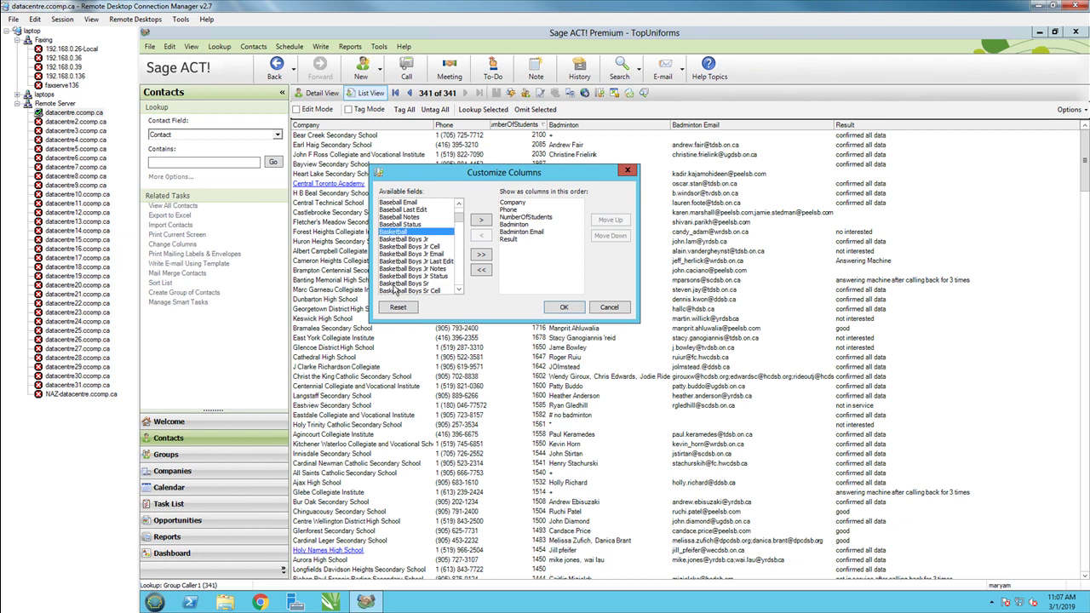
{"action": "left_click", "coordinate": [410, 241]}
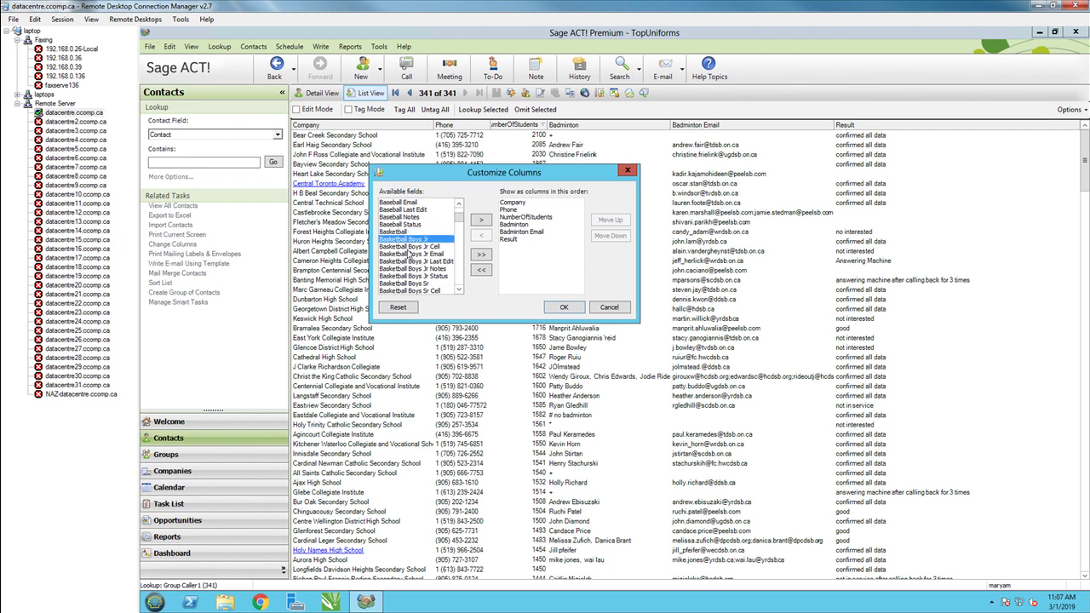
{"action": "left_click", "coordinate": [412, 283]}
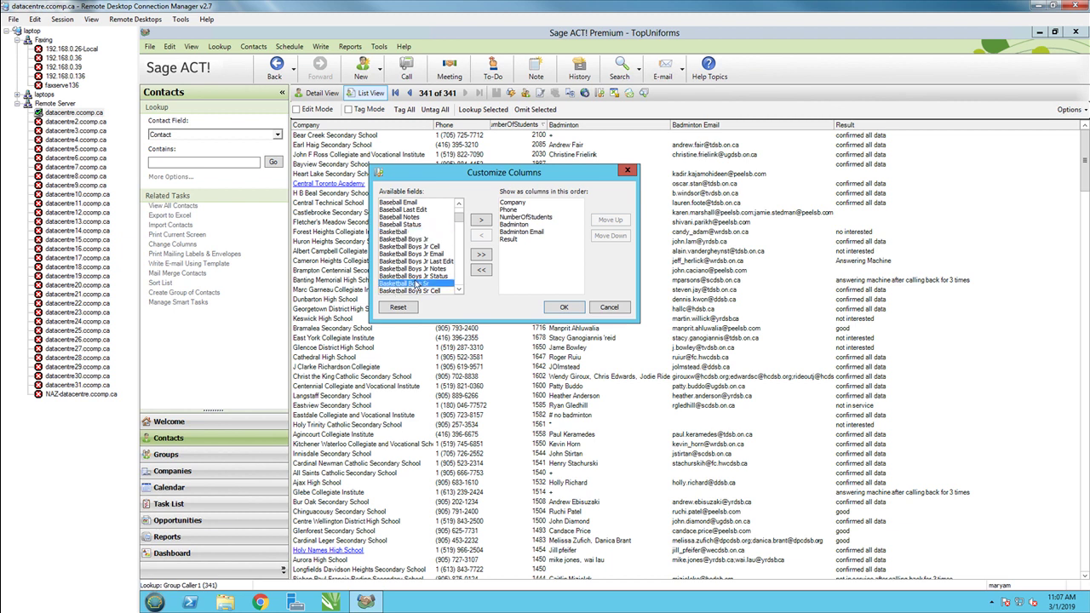
{"action": "scroll", "coordinate": [418, 283], "scroll_direction": "down", "scroll_amount": 2}
{"action": "scroll", "coordinate": [415, 284], "scroll_direction": "down", "scroll_amount": 2}
{"action": "left_click", "coordinate": [414, 253]}
{"action": "scroll", "coordinate": [419, 290], "scroll_direction": "down", "scroll_amount": 2}
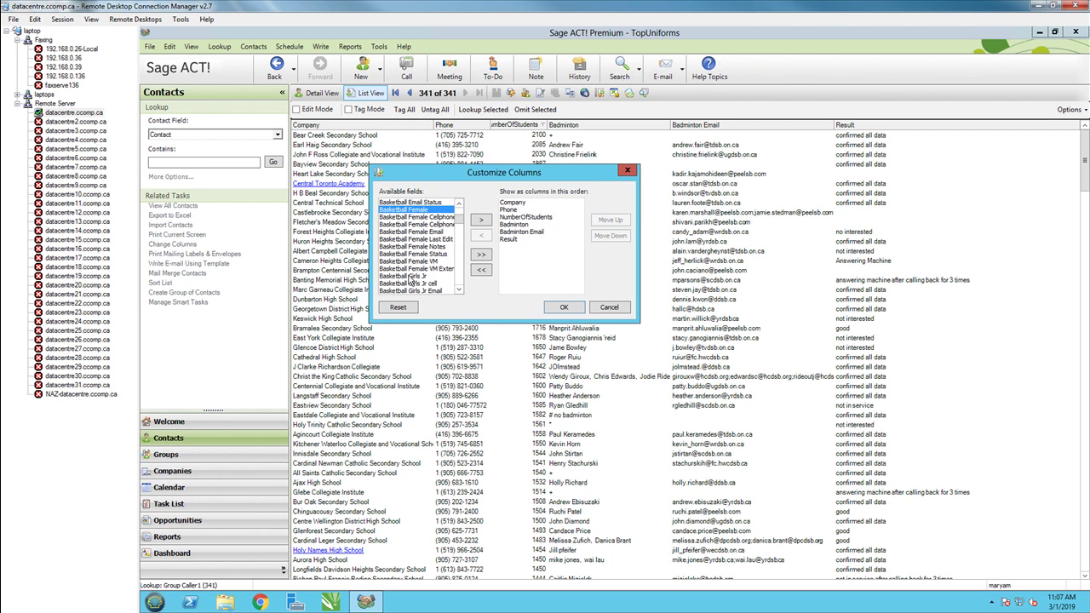
{"action": "left_click", "coordinate": [412, 276]}
{"action": "scroll", "coordinate": [418, 284], "scroll_direction": "down", "scroll_amount": 2}
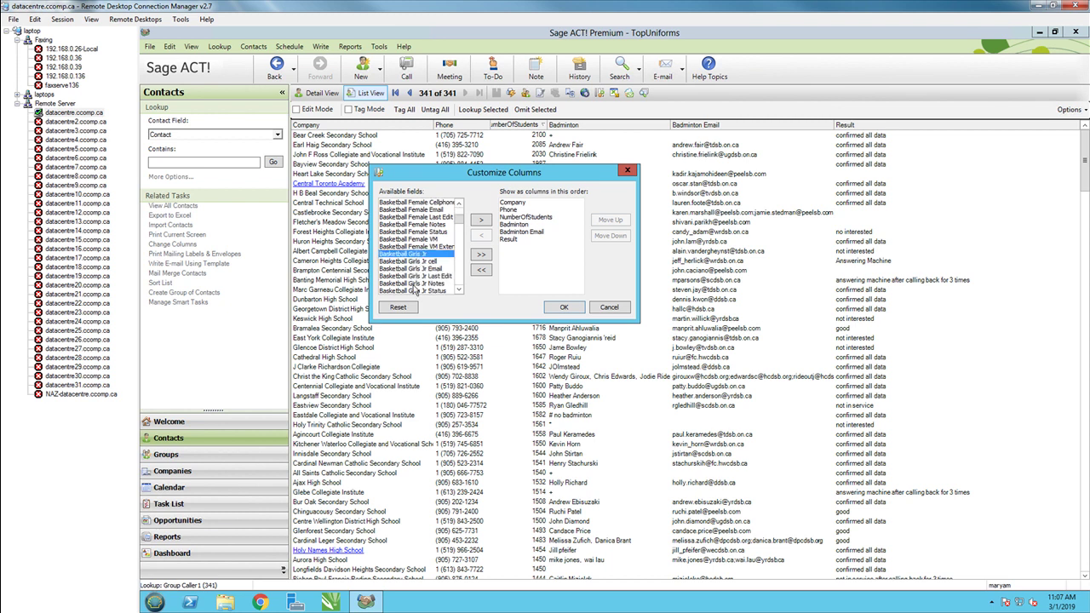
{"action": "left_click", "coordinate": [417, 279]}
{"action": "scroll", "coordinate": [418, 281], "scroll_direction": "down", "scroll_amount": 2}
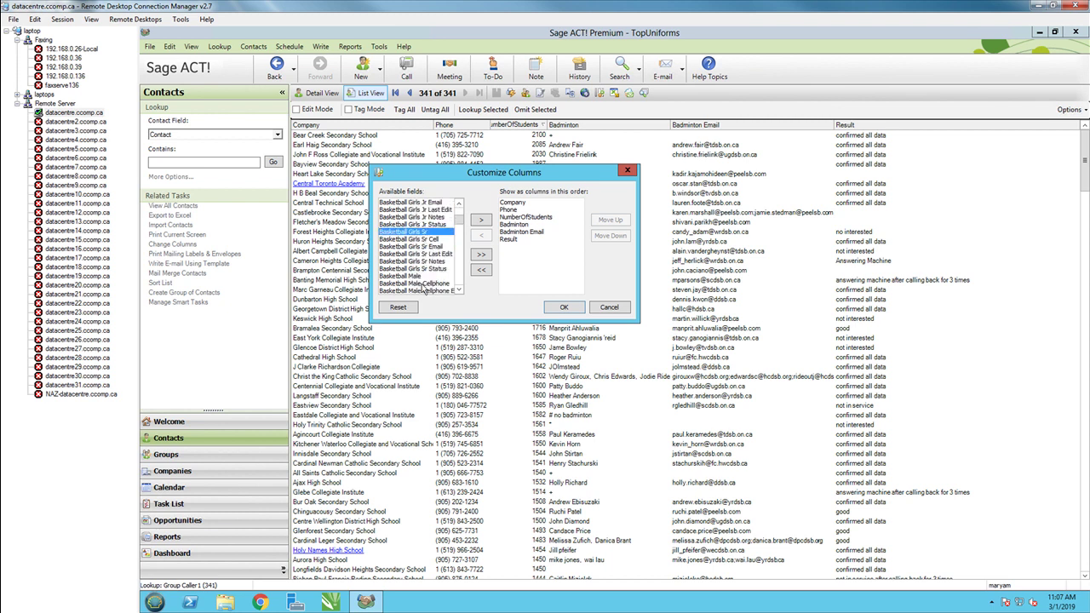
{"action": "left_click", "coordinate": [415, 277]}
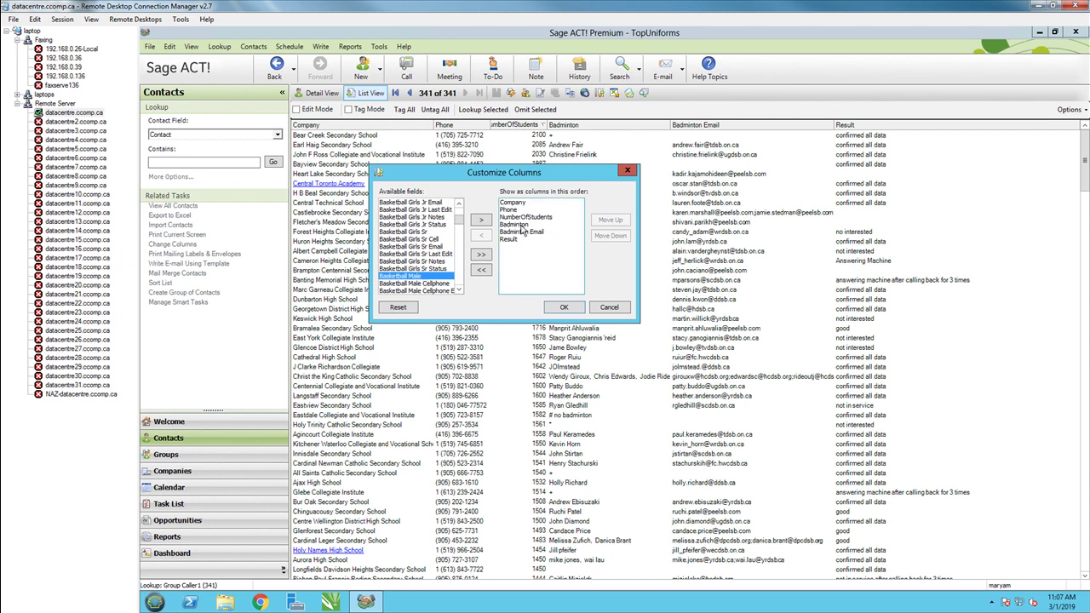
Remove Badminton and Badminton Email from the columns shown in the contact list
{"action": "double_click", "coordinate": [522, 224]}
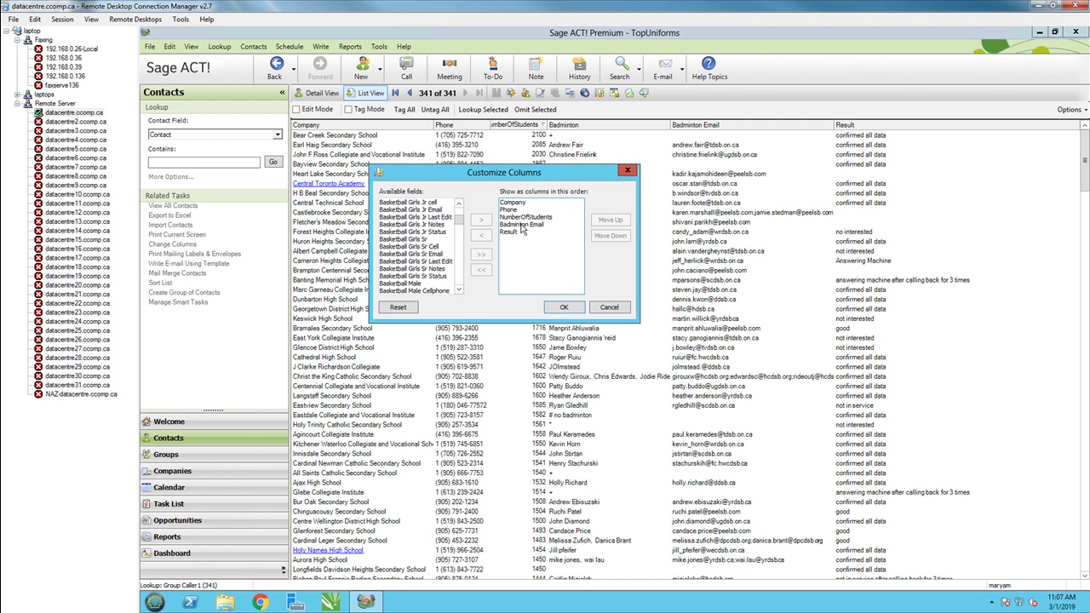
{"action": "double_click", "coordinate": [521, 224]}
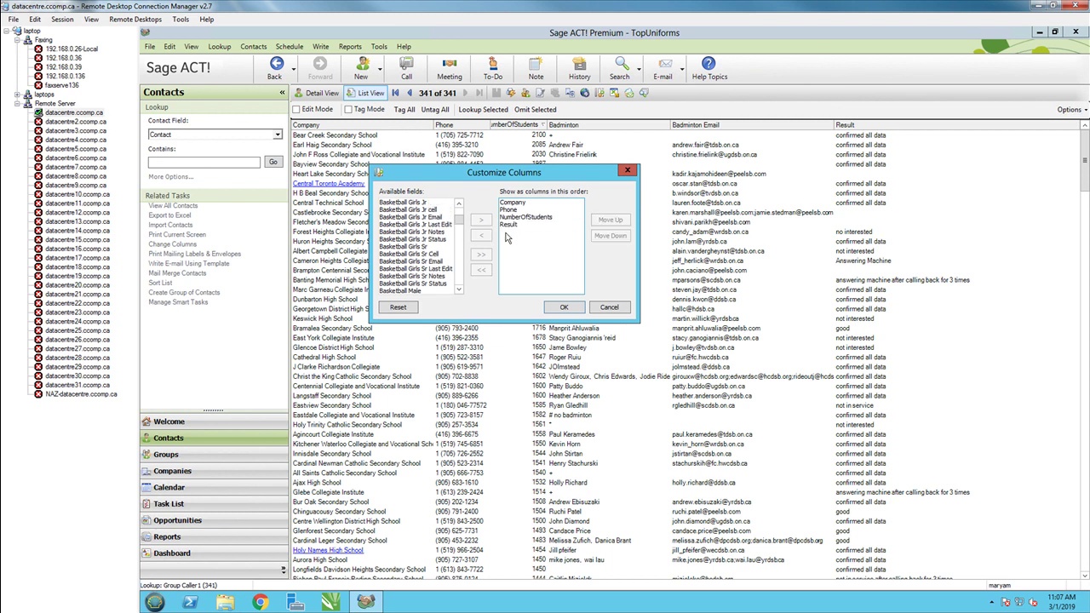
Add the Basketball, Basketball Boys Jr and Basketball Boys Sr fields to the shown columns
{"action": "left_click", "coordinate": [458, 203]}
{"action": "left_click", "coordinate": [458, 204]}
{"action": "left_click", "coordinate": [459, 204]}
{"action": "left_click", "coordinate": [458, 203]}
{"action": "left_click", "coordinate": [458, 203]}
{"action": "left_click", "coordinate": [459, 204]}
{"action": "left_click", "coordinate": [459, 204]}
{"action": "left_click", "coordinate": [458, 203]}
{"action": "left_click", "coordinate": [458, 203]}
{"action": "left_click", "coordinate": [459, 204]}
{"action": "left_click", "coordinate": [458, 203]}
{"action": "left_click", "coordinate": [458, 203]}
{"action": "left_click", "coordinate": [458, 204]}
{"action": "left_click", "coordinate": [458, 203]}
{"action": "left_click", "coordinate": [458, 204]}
{"action": "left_click", "coordinate": [458, 203]}
{"action": "left_click", "coordinate": [458, 204]}
{"action": "left_click", "coordinate": [458, 204]}
{"action": "left_click", "coordinate": [457, 204]}
{"action": "left_click", "coordinate": [457, 204]}
{"action": "left_click", "coordinate": [457, 204]}
{"action": "left_click", "coordinate": [457, 204]}
{"action": "left_click", "coordinate": [398, 210]}
{"action": "double_click", "coordinate": [399, 210]}
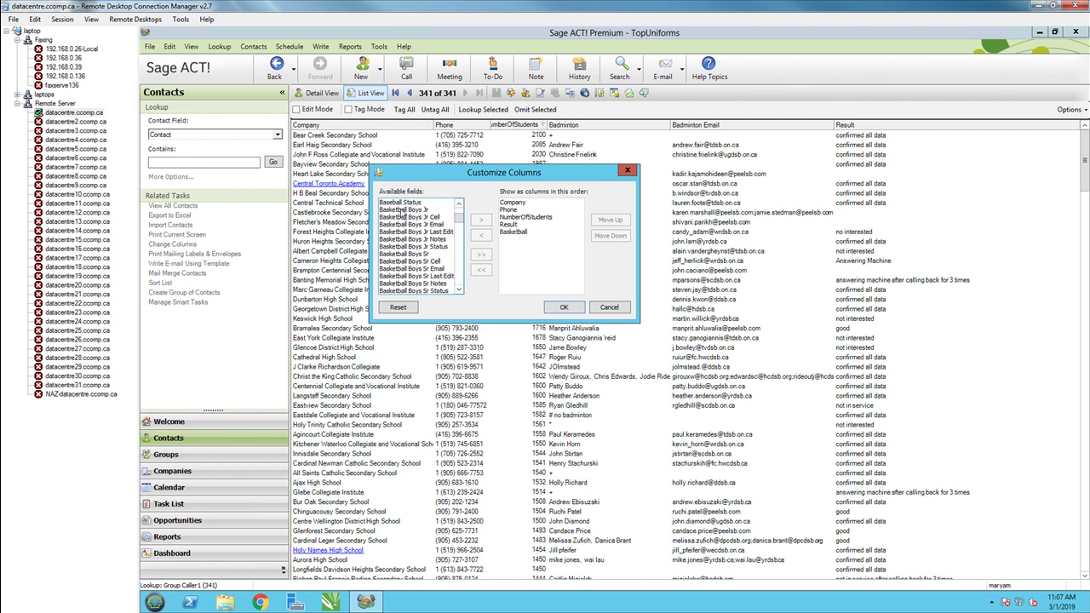
{"action": "double_click", "coordinate": [398, 210]}
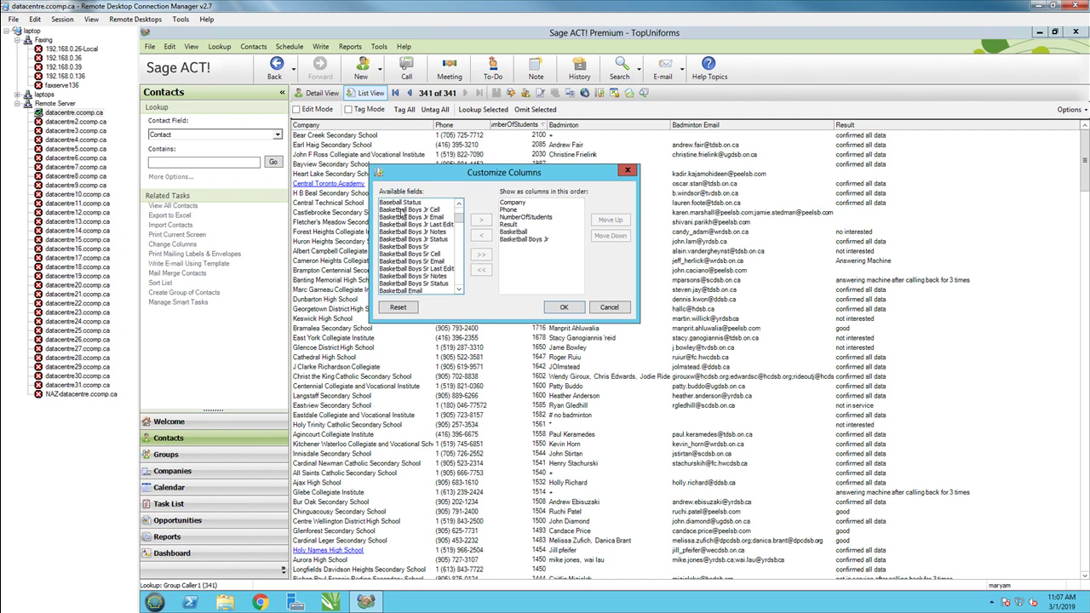
{"action": "double_click", "coordinate": [410, 247]}
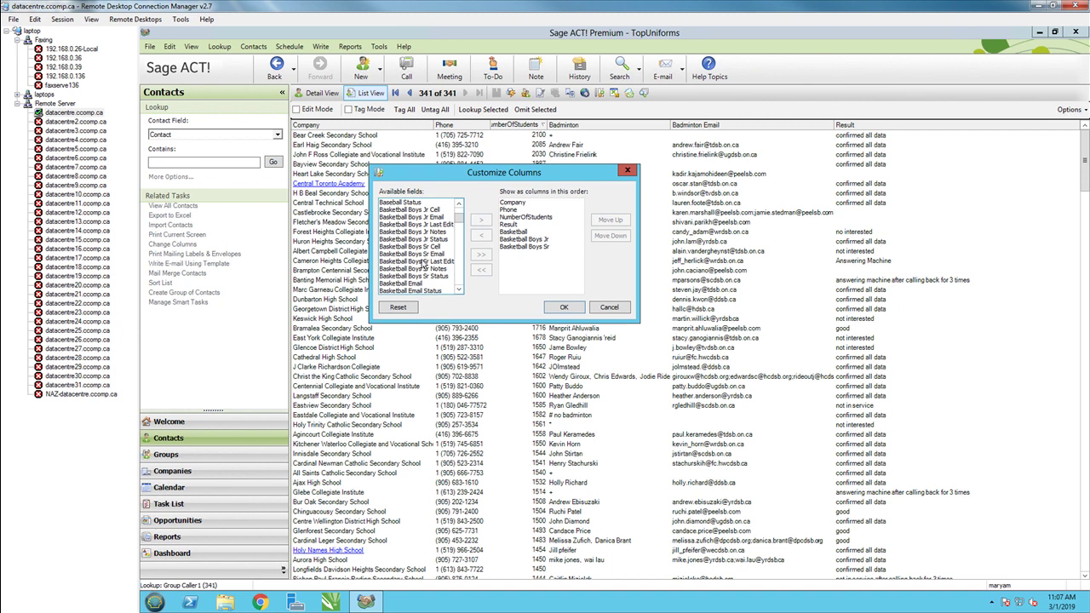
Add Basketball Female, Basketball Girls Jr, Basketball Girls Sr and Basketball Male to the shown columns and apply the column layout
{"action": "scroll", "coordinate": [430, 264], "scroll_direction": "down", "scroll_amount": 2}
{"action": "double_click", "coordinate": [415, 256]}
{"action": "scroll", "coordinate": [421, 261], "scroll_direction": "down", "scroll_amount": 2}
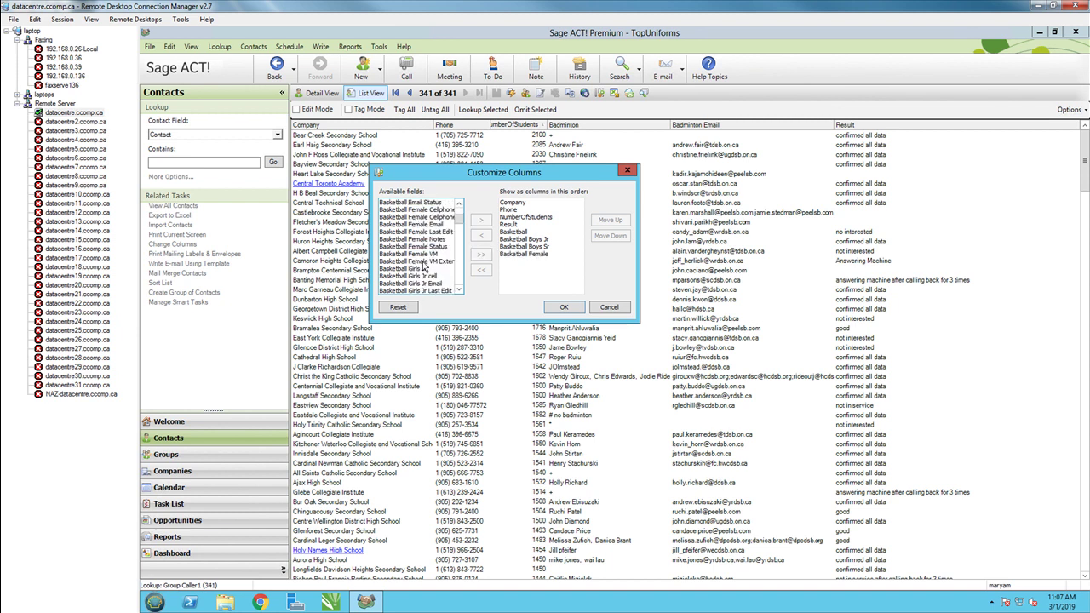
{"action": "double_click", "coordinate": [414, 271]}
{"action": "scroll", "coordinate": [415, 275], "scroll_direction": "down", "scroll_amount": 2}
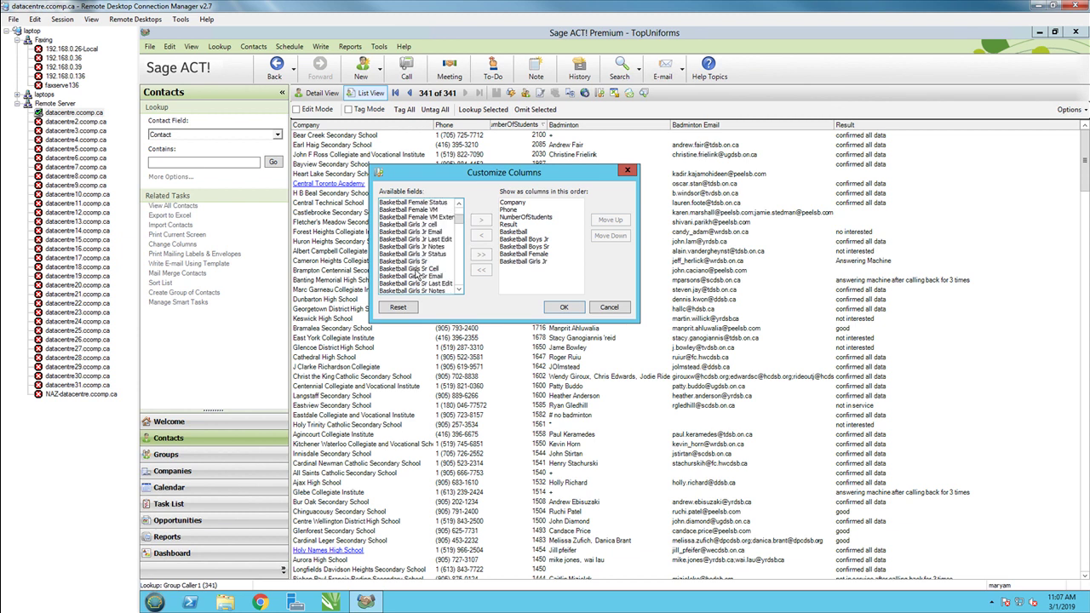
{"action": "double_click", "coordinate": [415, 262]}
{"action": "scroll", "coordinate": [420, 269], "scroll_direction": "down", "scroll_amount": 1}
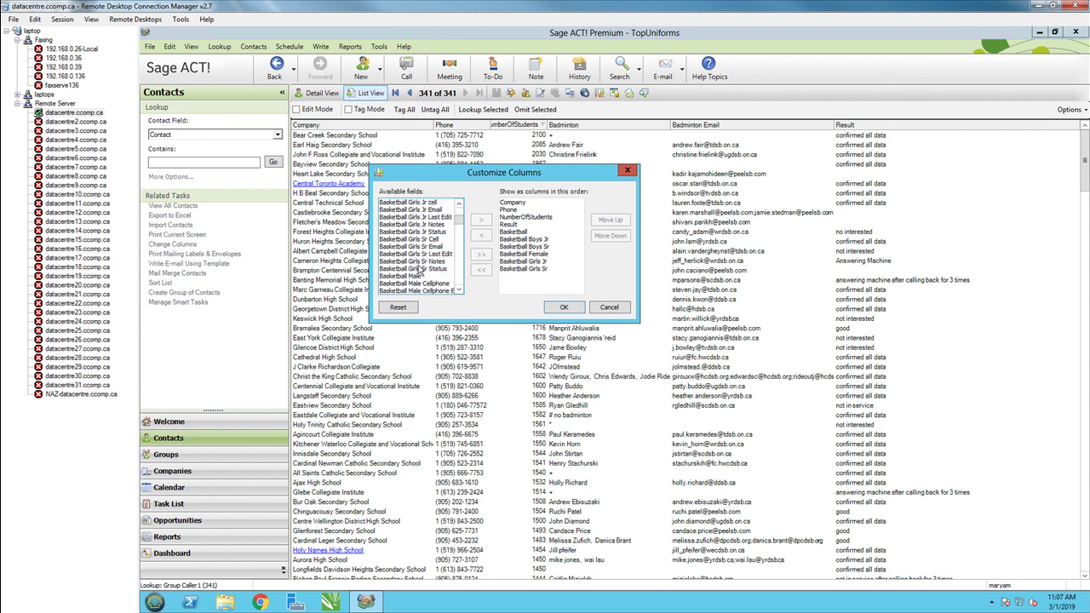
{"action": "double_click", "coordinate": [417, 276]}
{"action": "scroll", "coordinate": [421, 281], "scroll_direction": "down", "scroll_amount": 1}
{"action": "scroll", "coordinate": [420, 282], "scroll_direction": "down", "scroll_amount": 2}
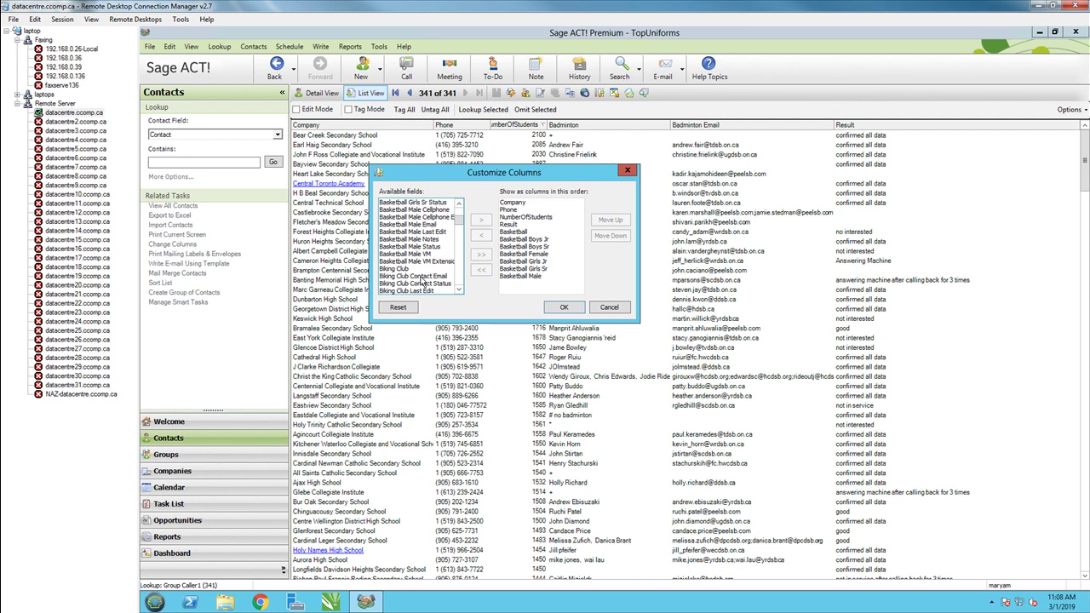
{"action": "left_click", "coordinate": [562, 310]}
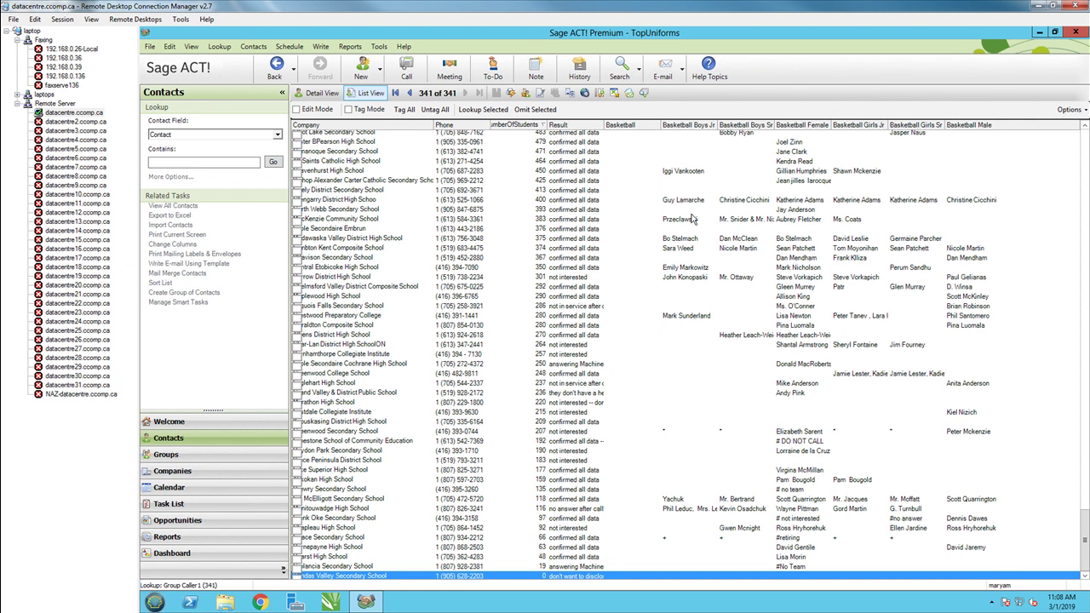
Select the Bear Creek Secondary School contact at the start of the list and turn on Edit Mode
{"action": "scroll", "coordinate": [694, 219], "scroll_direction": "up", "scroll_amount": 11}
{"action": "scroll", "coordinate": [695, 219], "scroll_direction": "up", "scroll_amount": 20}
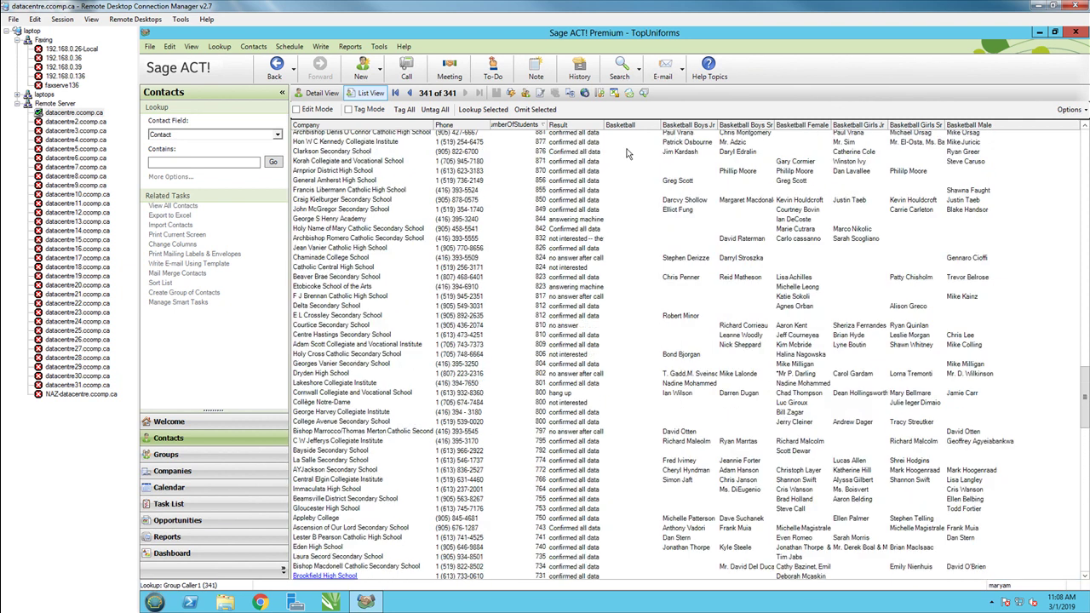
{"action": "scroll", "coordinate": [745, 153], "scroll_direction": "up", "scroll_amount": 13}
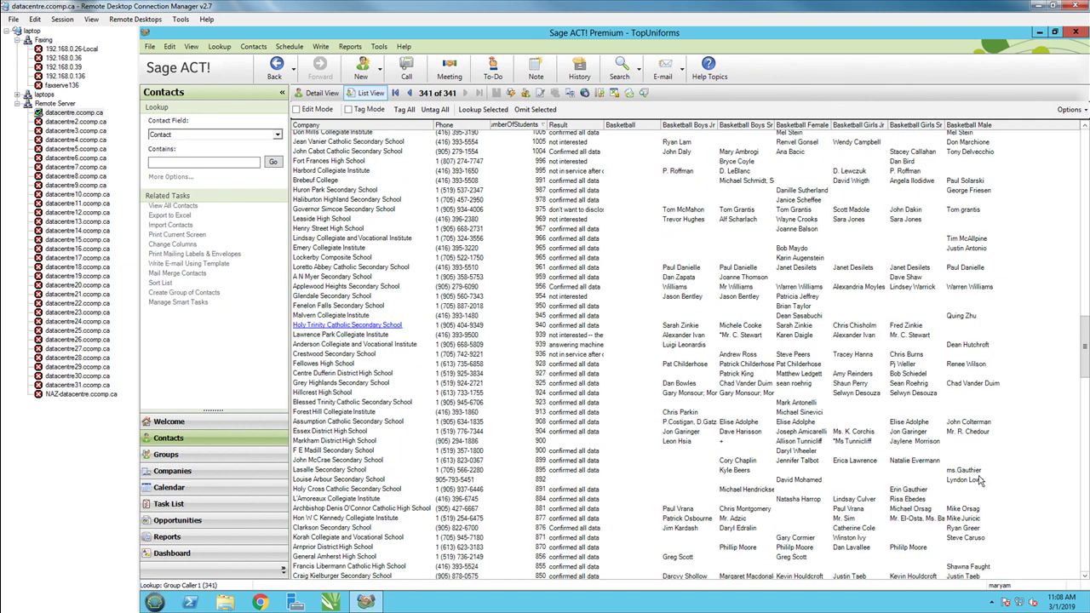
{"action": "left_click_drag", "start_coordinate": [1083, 344], "coordinate": [1084, 161]}
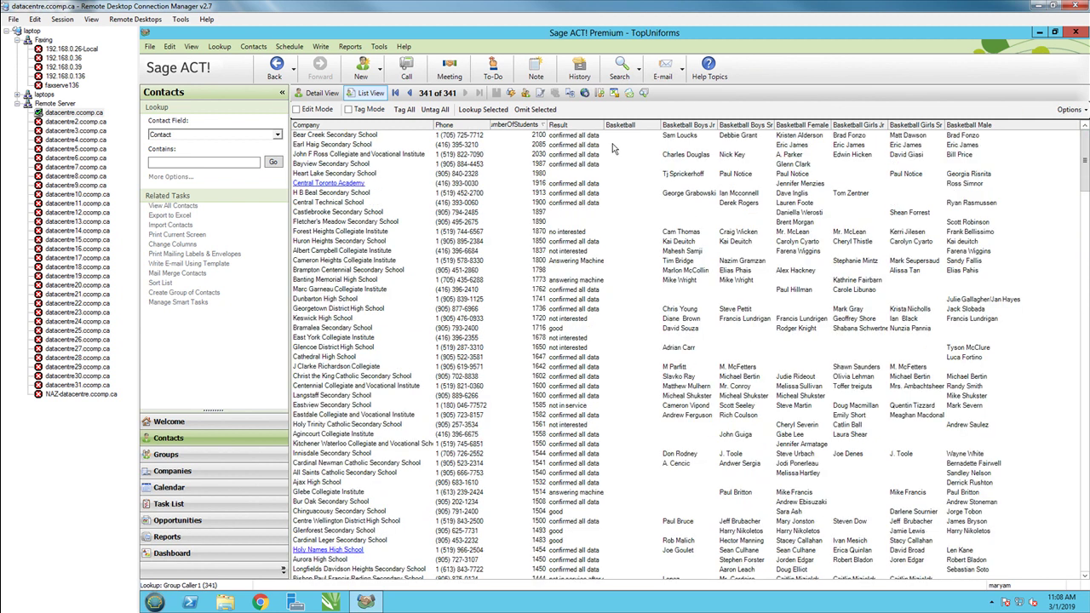
{"action": "left_click", "coordinate": [703, 138]}
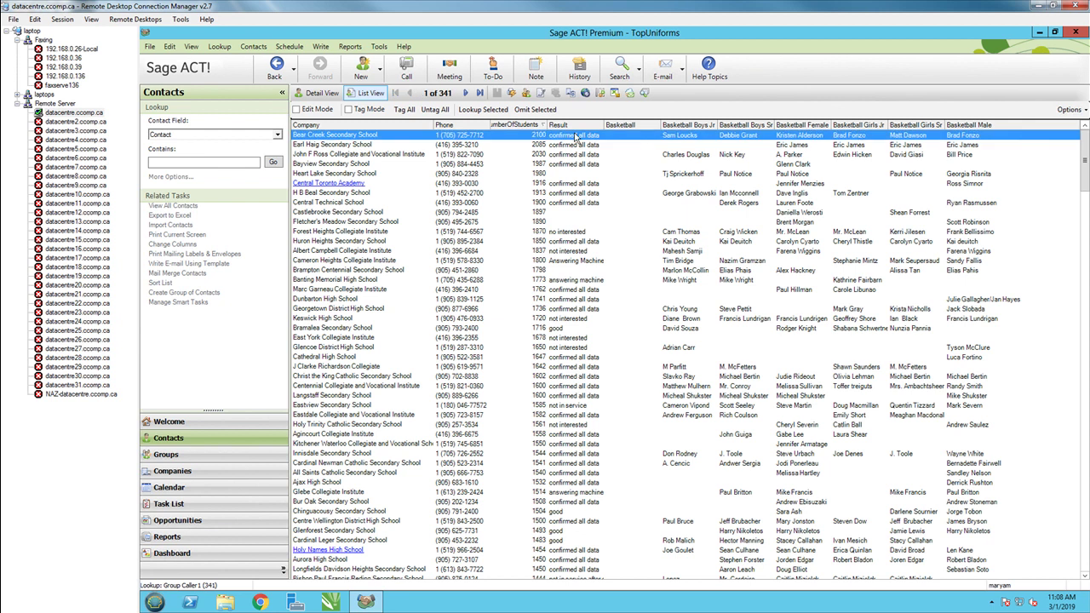
{"action": "left_click", "coordinate": [298, 110]}
Go through the editable basketball cells of Bear Creek Secondary School, ending at Basketball Male
{"action": "left_click", "coordinate": [765, 136]}
{"action": "left_click", "coordinate": [835, 138]}
{"action": "left_click", "coordinate": [905, 136]}
{"action": "left_click", "coordinate": [885, 139]}
{"action": "left_click", "coordinate": [982, 142]}
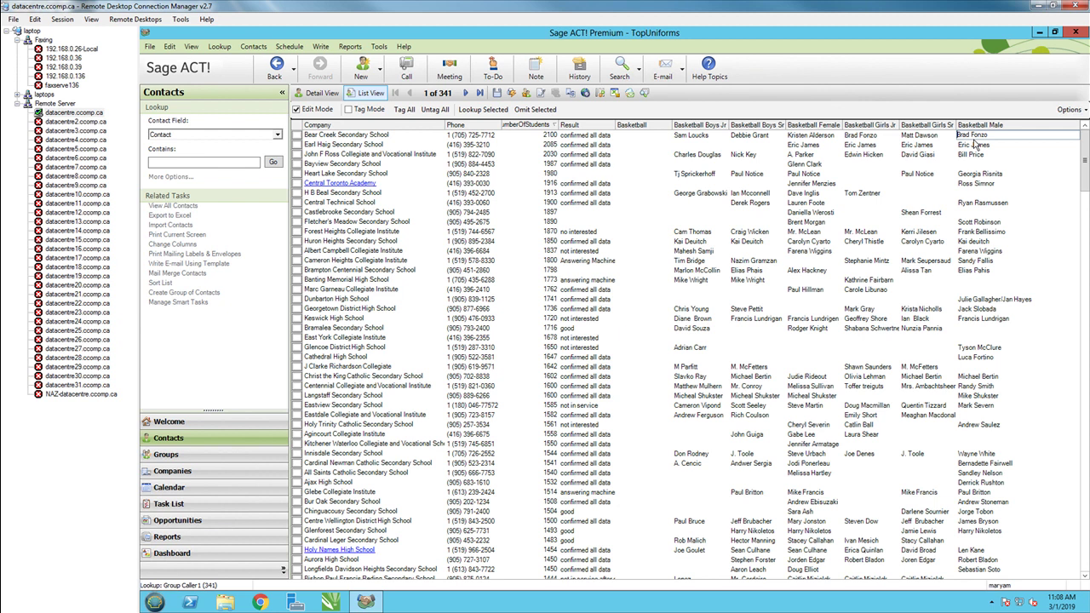
Open the column settings and search the available fields for the volleyball fields
{"action": "left_click", "coordinate": [1071, 110]}
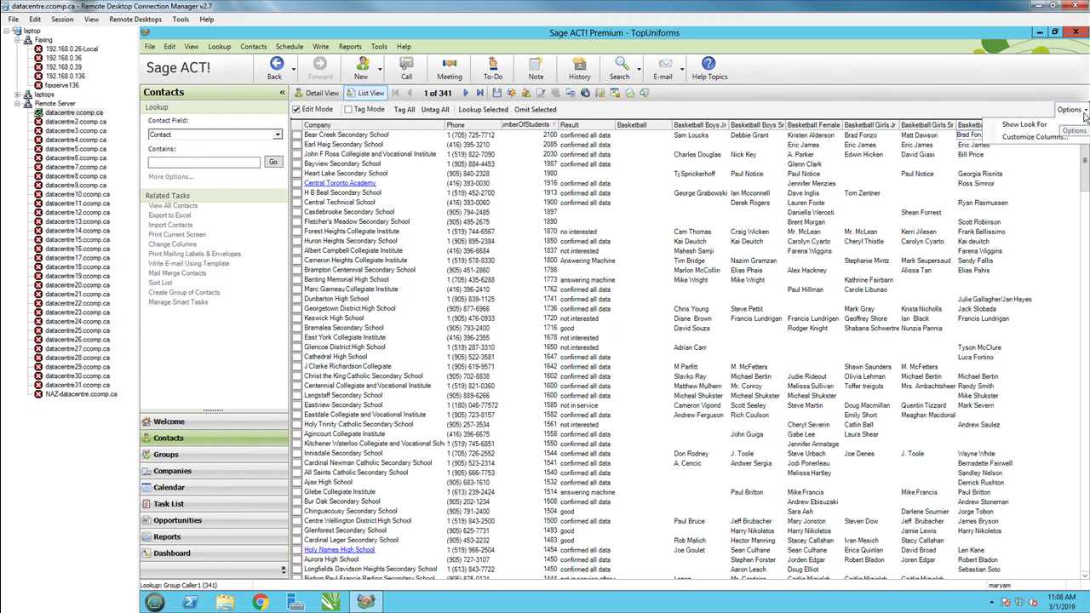
{"action": "left_click", "coordinate": [1033, 140]}
{"action": "left_click", "coordinate": [511, 312]}
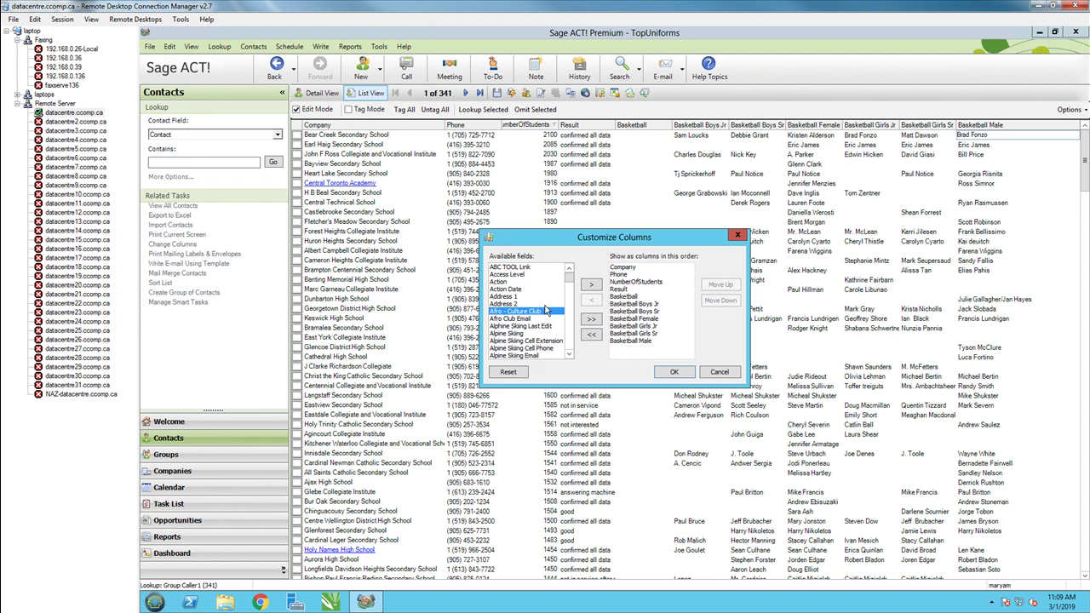
{"action": "key", "text": "Down"}
{"action": "key", "text": "Down"}
{"action": "key", "text": "Down"}
{"action": "key", "text": "Down"}
{"action": "key", "text": "Down"}
{"action": "key", "text": "Down"}
{"action": "key", "text": "Down"}
{"action": "key", "text": "Down"}
{"action": "key", "text": "Down"}
{"action": "key", "text": "Down"}
{"action": "key", "text": "Down"}
{"action": "key", "text": "Down"}
{"action": "key", "text": "Down"}
{"action": "key", "text": "Down"}
{"action": "key", "text": "Down"}
{"action": "key", "text": "Down"}
{"action": "key", "text": "Down"}
{"action": "key", "text": "Down"}
{"action": "key", "text": "Down"}
{"action": "key", "text": "Down"}
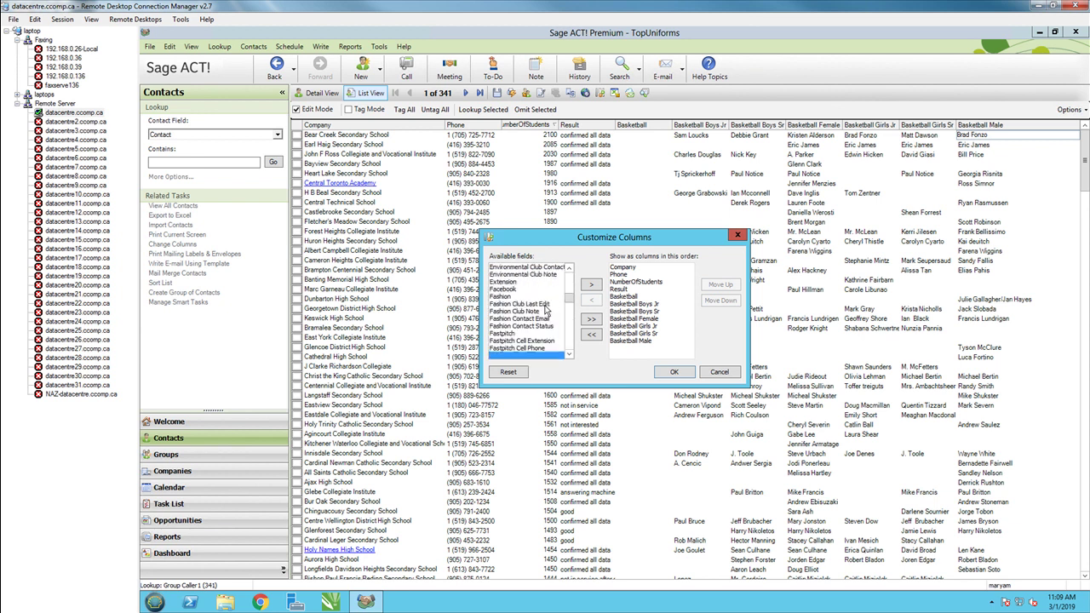
{"action": "key", "text": "Down"}
{"action": "key", "text": "Down"}
{"action": "key", "text": "Down"}
{"action": "key", "text": "Down"}
{"action": "key", "text": "Down"}
{"action": "key", "text": "Down"}
{"action": "key", "text": "Down"}
{"action": "key", "text": "Down"}
{"action": "key", "text": "Down"}
{"action": "key", "text": "Down"}
{"action": "key", "text": "Down"}
{"action": "key", "text": "Down"}
{"action": "key", "text": "Down"}
{"action": "key", "text": "Down"}
{"action": "key", "text": "Down"}
{"action": "key", "text": "Down"}
{"action": "key", "text": "Down"}
{"action": "key", "text": "Down"}
{"action": "key", "text": "Down"}
{"action": "key", "text": "Down"}
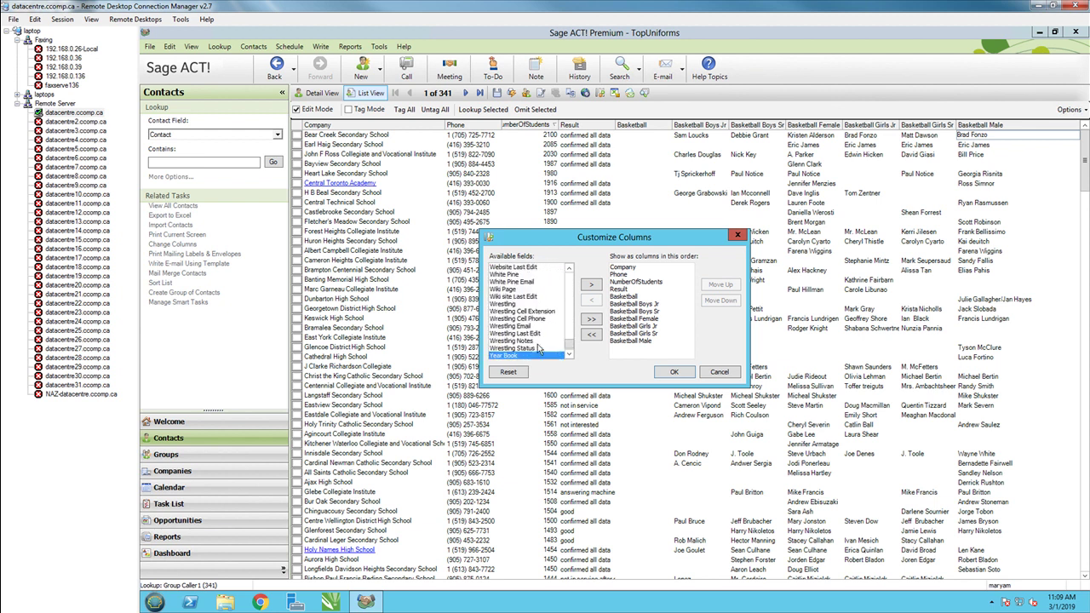
{"action": "key", "text": "Home"}
{"action": "key", "text": "Page_Down"}
{"action": "key", "text": "Page_Down"}
{"action": "key", "text": "Page_Down"}
{"action": "key", "text": "Page_Down"}
{"action": "key", "text": "Page_Down"}
{"action": "key", "text": "Page_Down"}
{"action": "key", "text": "Page_Down"}
{"action": "key", "text": "Page_Down"}
{"action": "key", "text": "Page_Down"}
{"action": "key", "text": "Page_Down"}
{"action": "key", "text": "Page_Down"}
{"action": "key", "text": "Page_Down"}
{"action": "key", "text": "Page_Down"}
{"action": "key", "text": "Page_Down"}
{"action": "key", "text": "Page_Down"}
{"action": "key", "text": "Page_Down"}
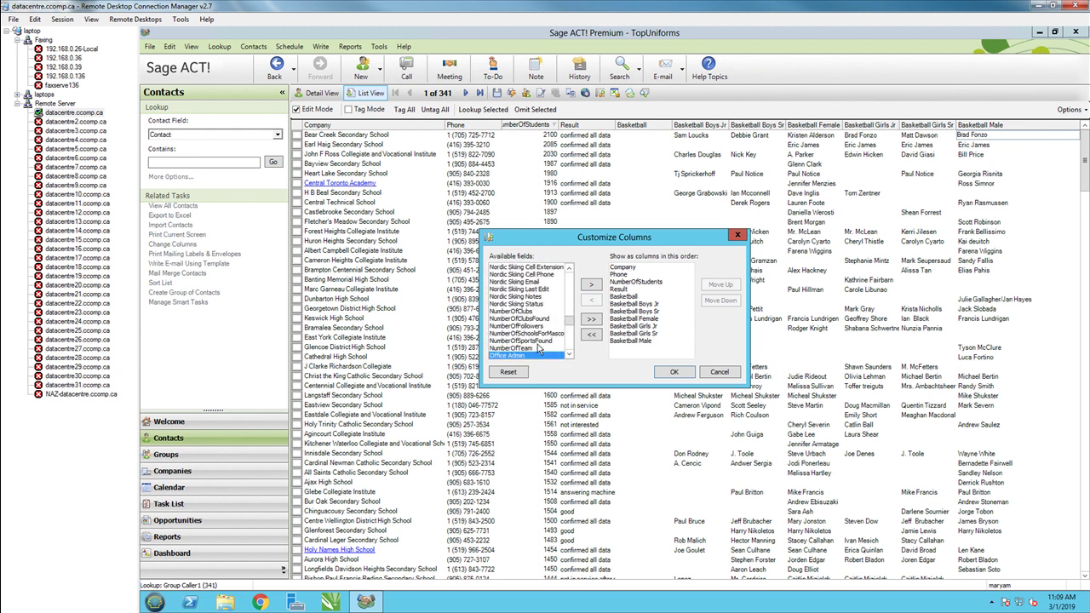
{"action": "key", "text": "m"}
{"action": "key", "text": "v"}
{"action": "scroll", "coordinate": [538, 338], "scroll_direction": "down", "scroll_amount": 4}
{"action": "scroll", "coordinate": [538, 338], "scroll_direction": "down", "scroll_amount": 5}
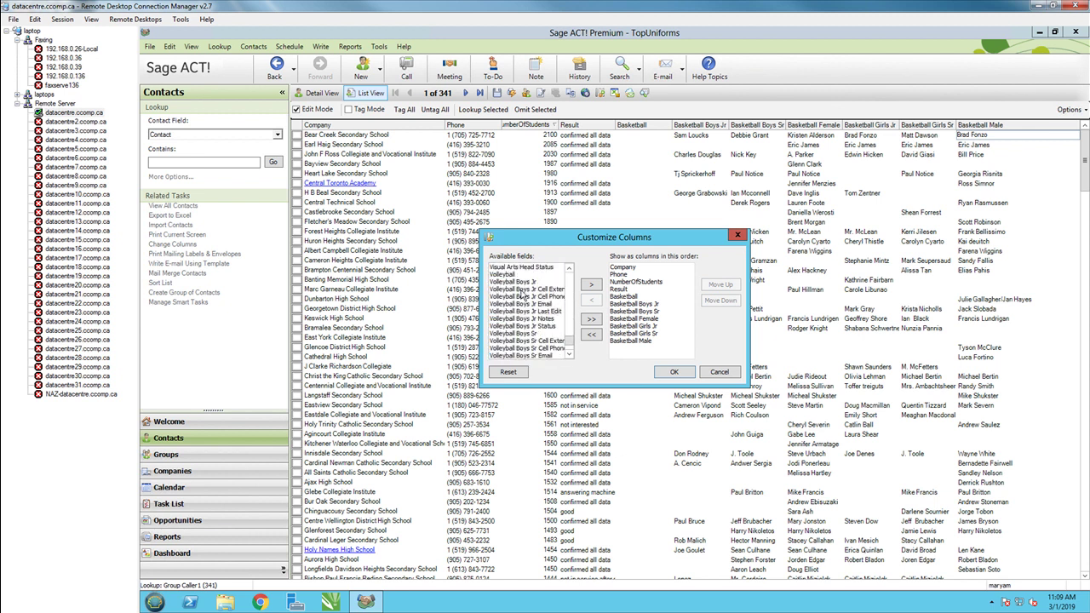
Review the Volleyball, Volleyball Boys Jr and Sr, and Volleyball Girls Jr and Sr fields, and close the column settings without changes
{"action": "left_click", "coordinate": [509, 276]}
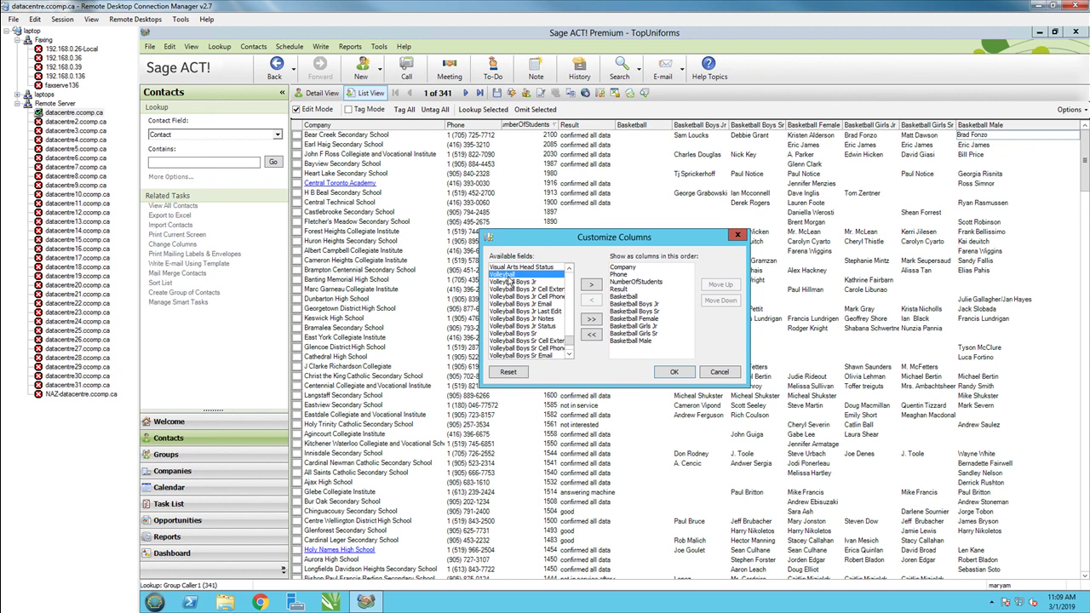
{"action": "left_click", "coordinate": [514, 283]}
{"action": "scroll", "coordinate": [522, 339], "scroll_direction": "down", "scroll_amount": 4}
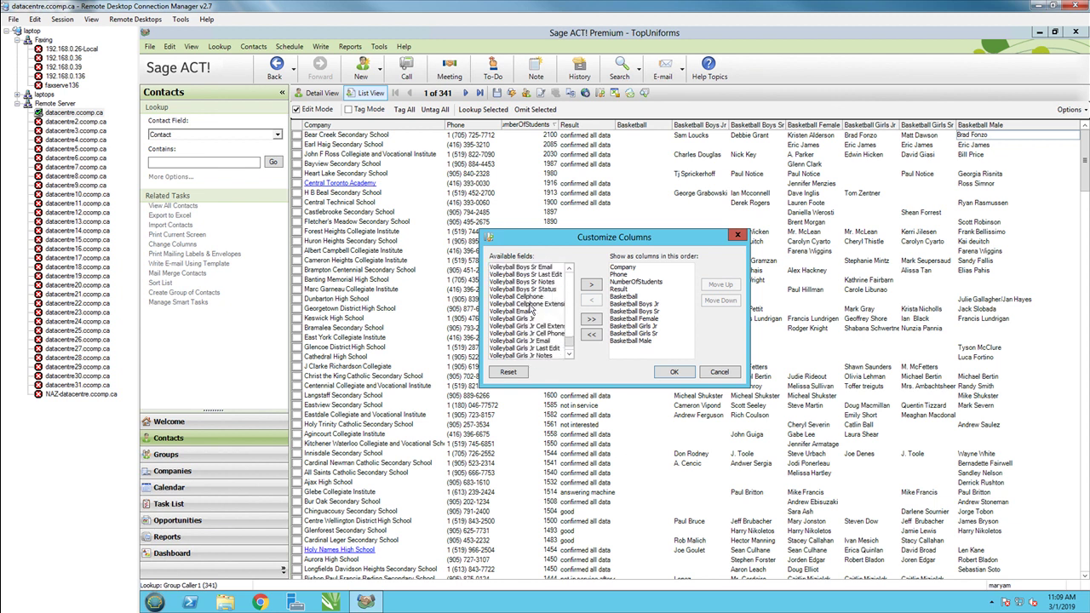
{"action": "left_click", "coordinate": [527, 320]}
{"action": "scroll", "coordinate": [538, 341], "scroll_direction": "down", "scroll_amount": 1}
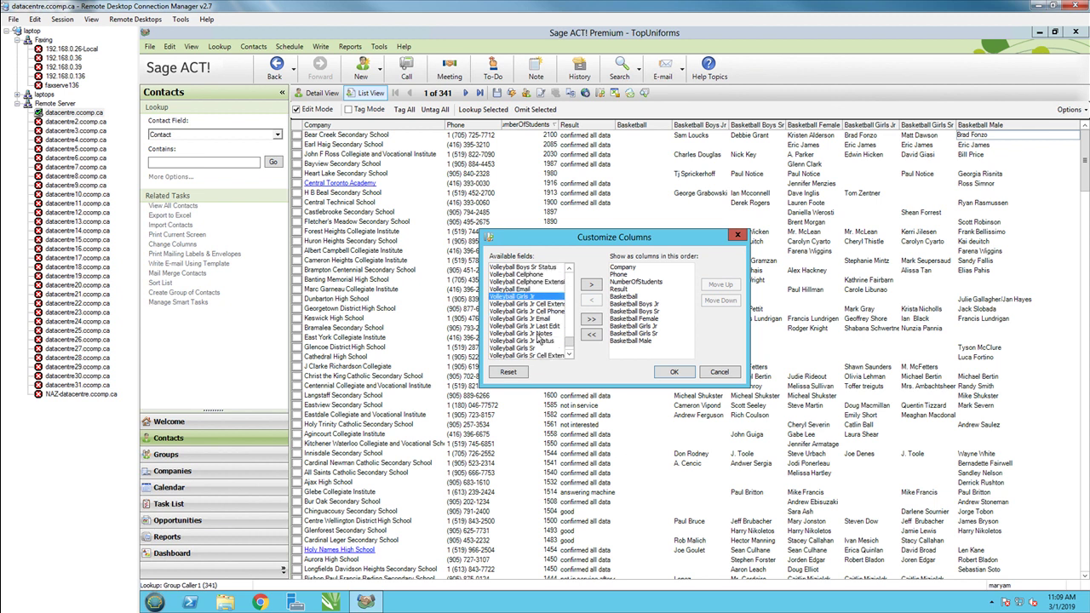
{"action": "left_click", "coordinate": [539, 348]}
{"action": "scroll", "coordinate": [539, 348], "scroll_direction": "down", "scroll_amount": 2}
{"action": "scroll", "coordinate": [538, 348], "scroll_direction": "down", "scroll_amount": 1}
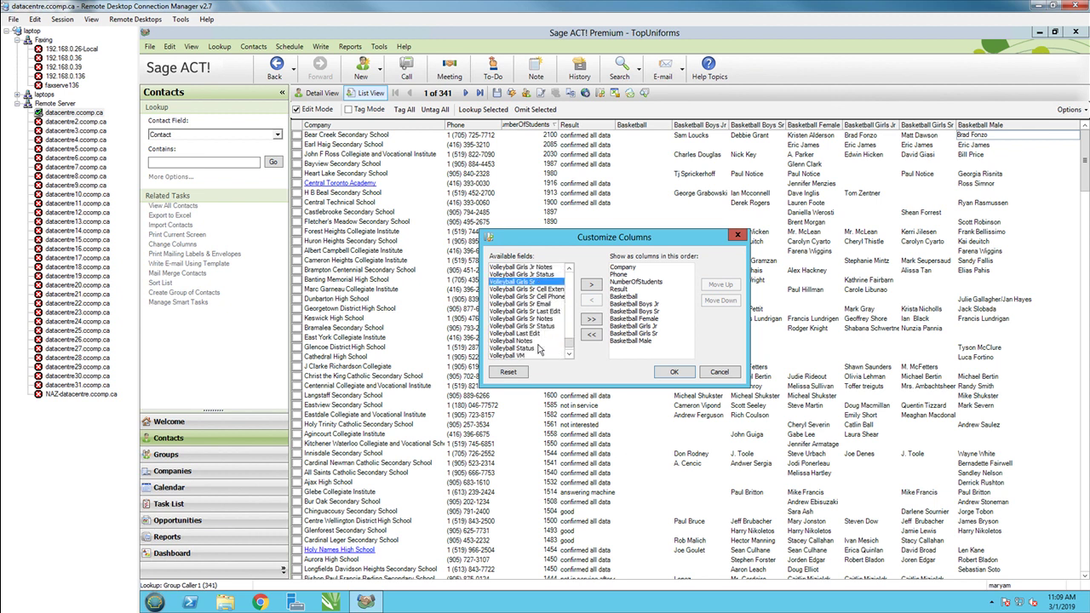
{"action": "scroll", "coordinate": [534, 349], "scroll_direction": "up", "scroll_amount": 6}
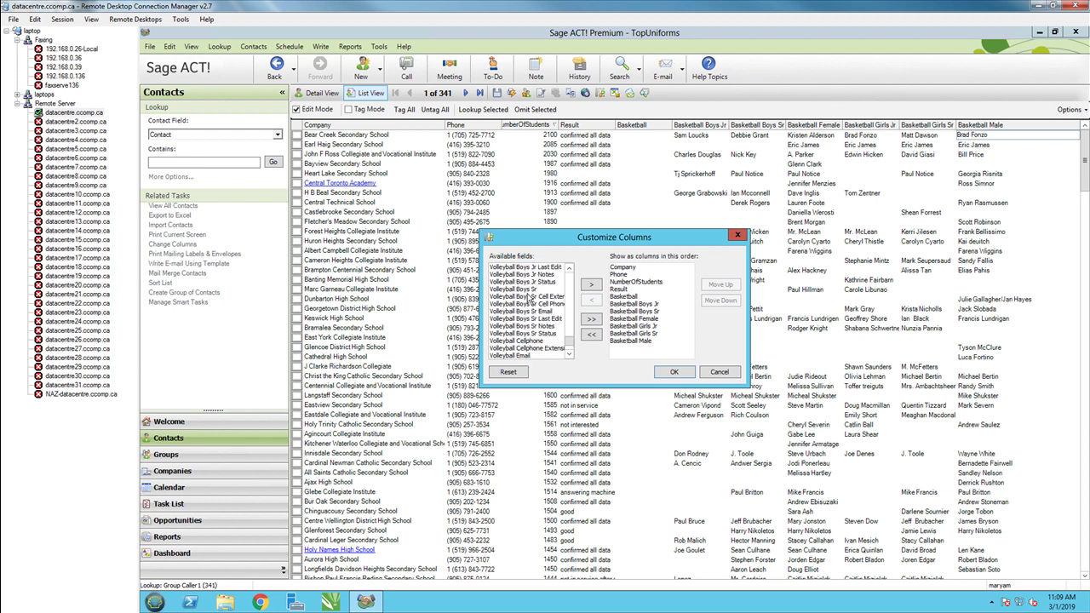
{"action": "scroll", "coordinate": [531, 298], "scroll_direction": "up", "scroll_amount": 3}
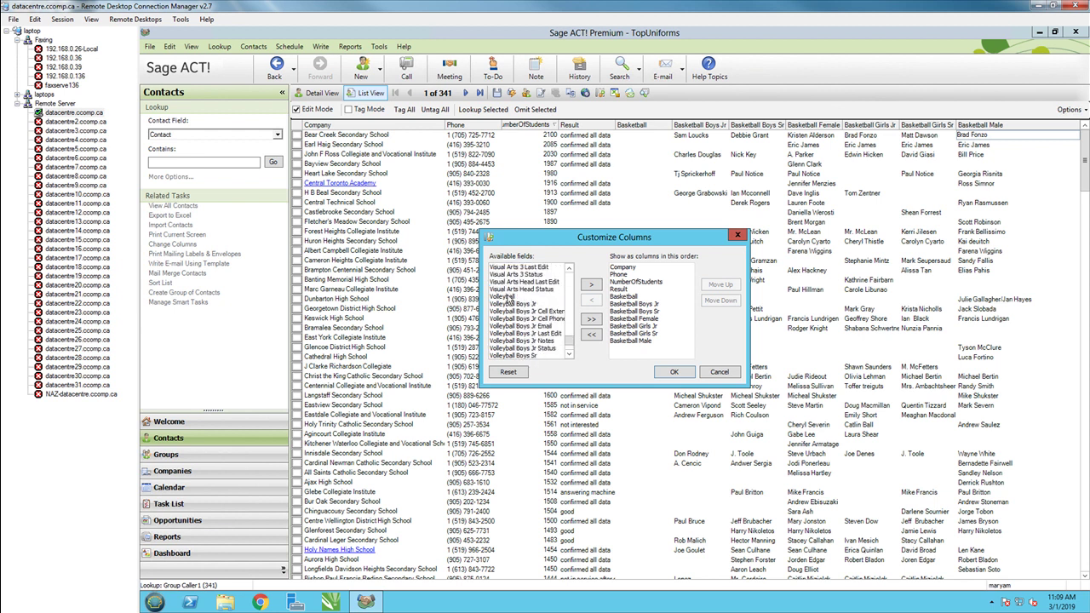
{"action": "scroll", "coordinate": [513, 298], "scroll_direction": "down", "scroll_amount": 5}
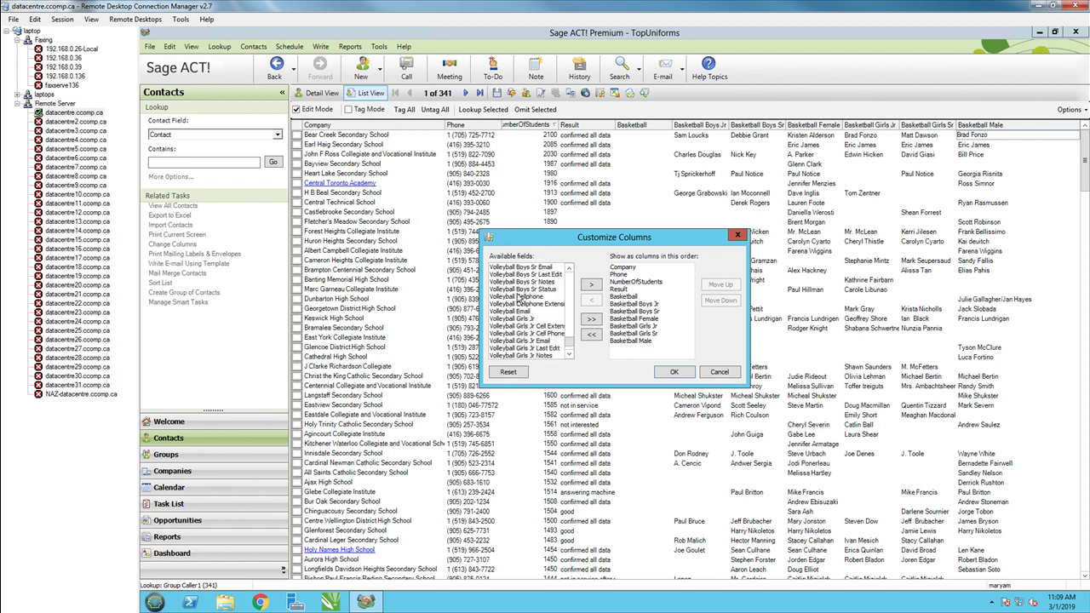
{"action": "scroll", "coordinate": [522, 334], "scroll_direction": "down", "scroll_amount": 4}
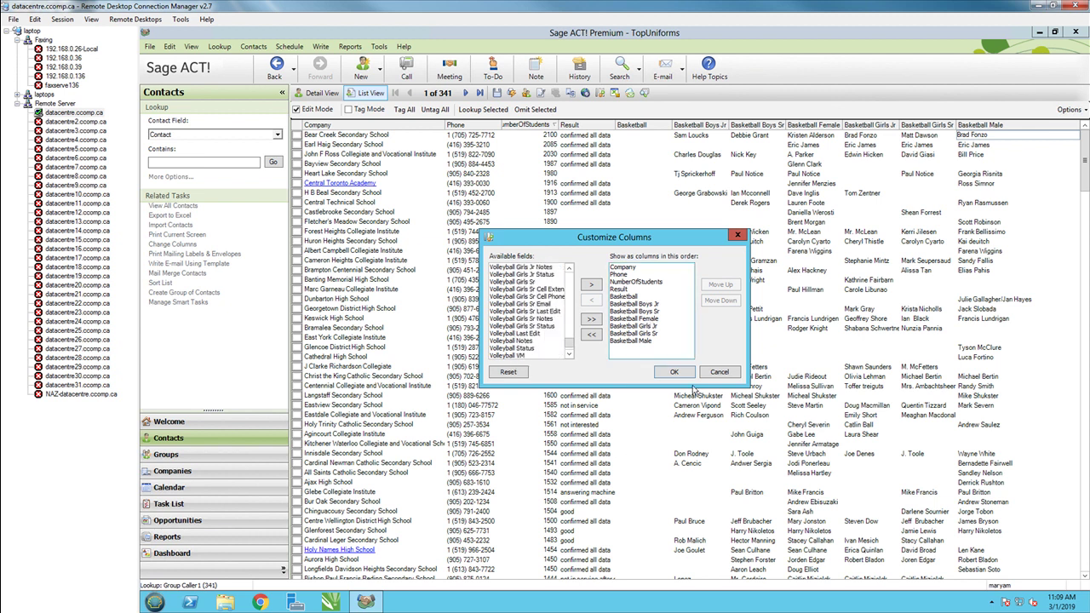
{"action": "left_click", "coordinate": [719, 373]}
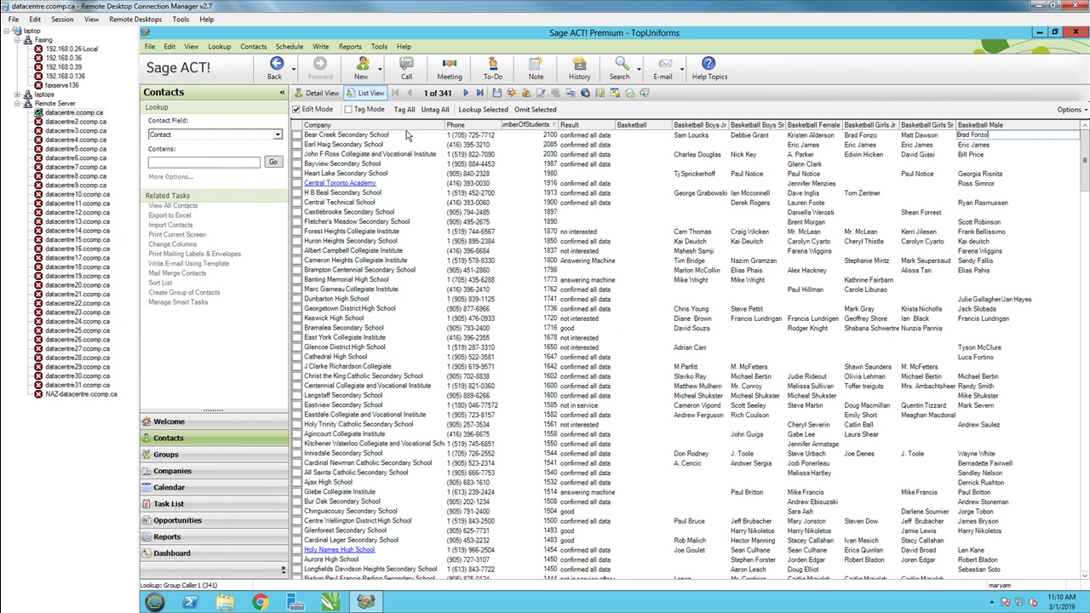
Turn off Edit Mode and add the E-mail field to the shown columns in the column settings
{"action": "left_click", "coordinate": [299, 110]}
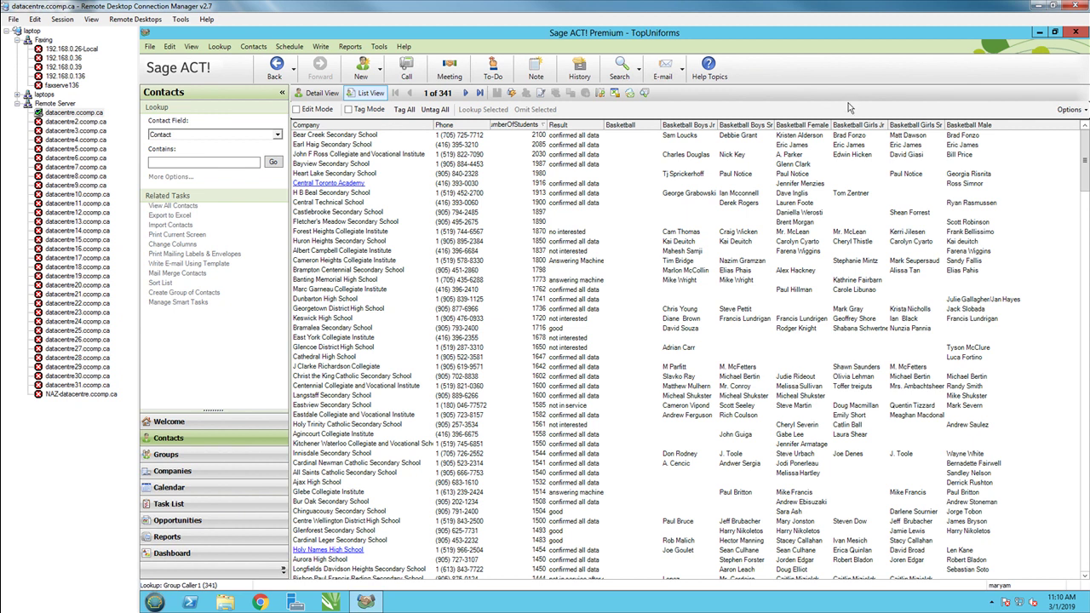
{"action": "left_click", "coordinate": [1069, 109]}
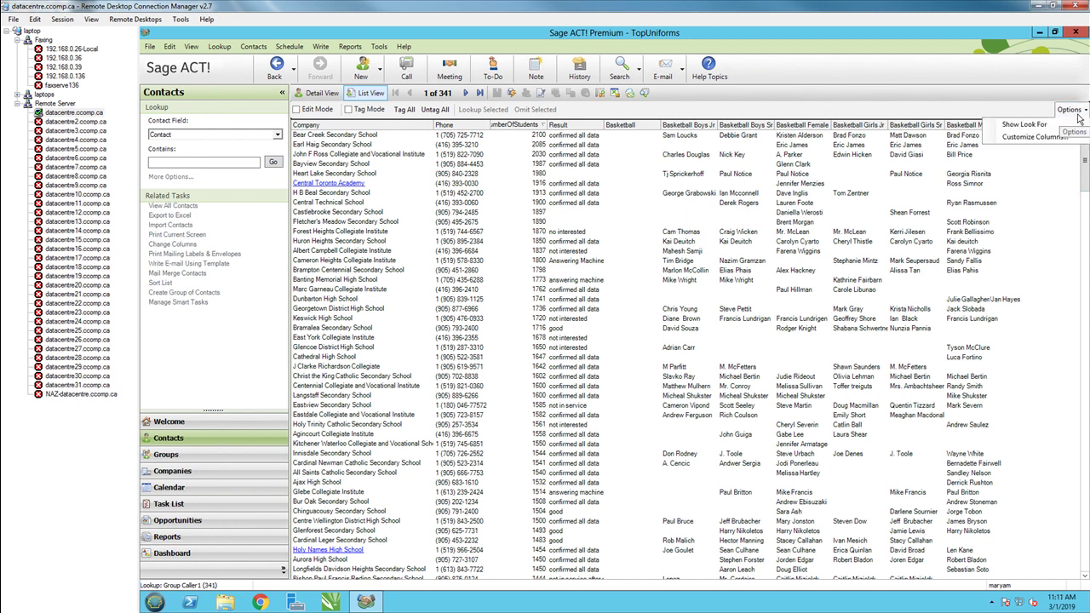
{"action": "left_click", "coordinate": [1037, 137]}
{"action": "left_click", "coordinate": [527, 290]}
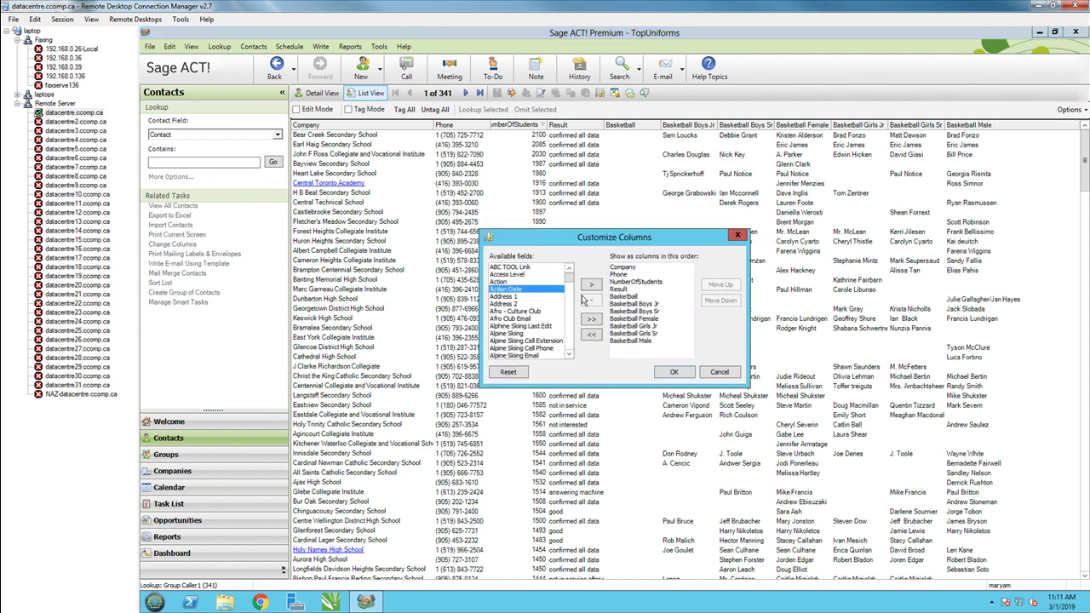
{"action": "scroll", "coordinate": [584, 299], "scroll_direction": "down", "scroll_amount": 10}
{"action": "left_click", "coordinate": [502, 355]}
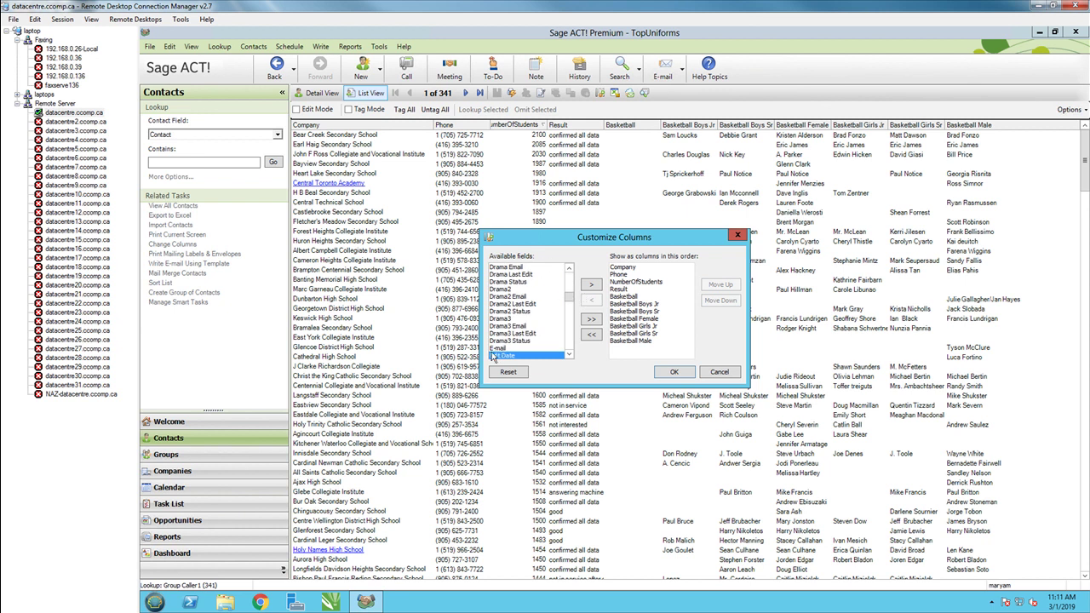
{"action": "left_click_drag", "start_coordinate": [498, 347], "coordinate": [632, 311]}
Remove all the basketball fields and the E-mail field from the shown columns
{"action": "double_click", "coordinate": [632, 305]}
{"action": "double_click", "coordinate": [632, 305]}
{"action": "double_click", "coordinate": [632, 305]}
{"action": "double_click", "coordinate": [632, 305]}
{"action": "double_click", "coordinate": [632, 305]}
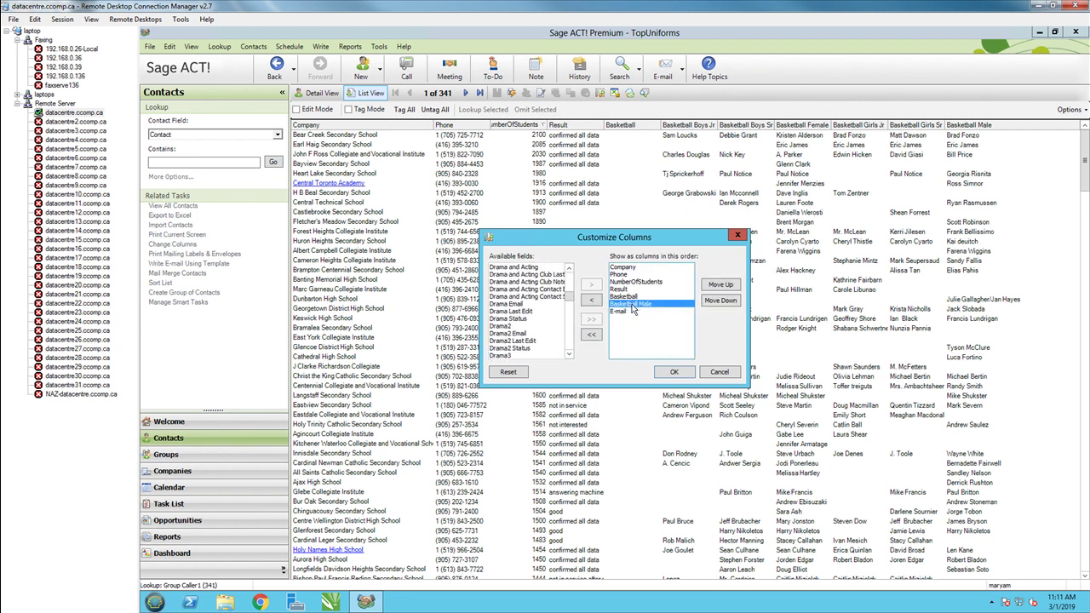
{"action": "double_click", "coordinate": [630, 297]}
{"action": "double_click", "coordinate": [630, 299]}
{"action": "left_click_drag", "start_coordinate": [621, 298], "coordinate": [518, 316]}
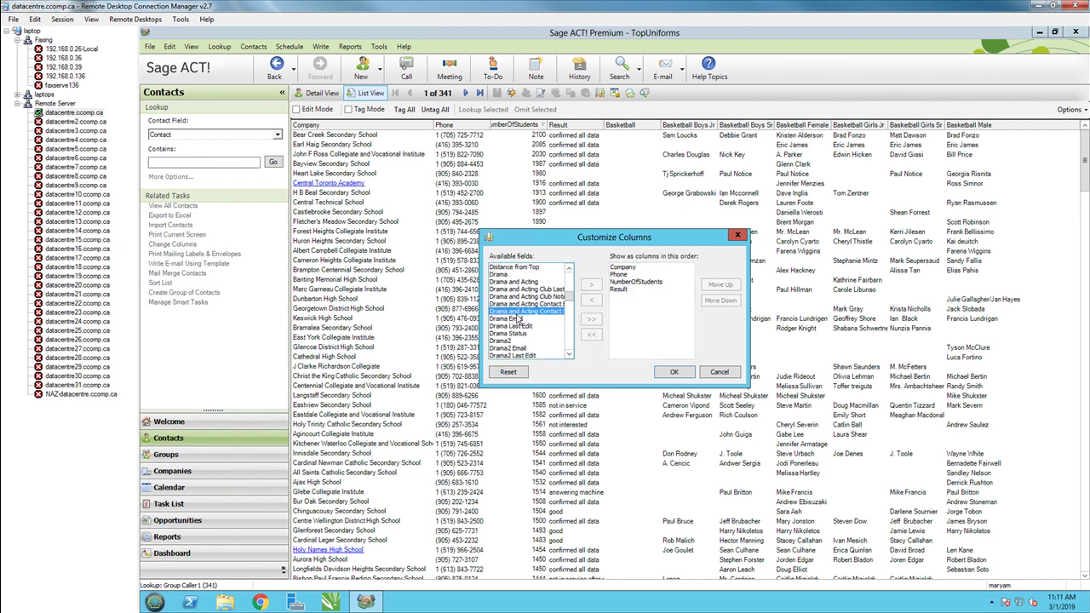
Add the Track and Field field to the shown columns after Result
{"action": "key", "text": "Down"}
{"action": "key", "text": "Down"}
{"action": "key", "text": "Down"}
{"action": "key", "text": "Down"}
{"action": "key", "text": "Down"}
{"action": "key", "text": "Down"}
{"action": "key", "text": "Down"}
{"action": "key", "text": "Down"}
{"action": "key", "text": "Down"}
{"action": "key", "text": "Down"}
{"action": "key", "text": "Down"}
{"action": "key", "text": "Down"}
{"action": "key", "text": "Down"}
{"action": "key", "text": "Down"}
{"action": "key", "text": "Down"}
{"action": "key", "text": "Down"}
{"action": "key", "text": "Down"}
{"action": "key", "text": "Down"}
{"action": "key", "text": "Down"}
{"action": "key", "text": "Down"}
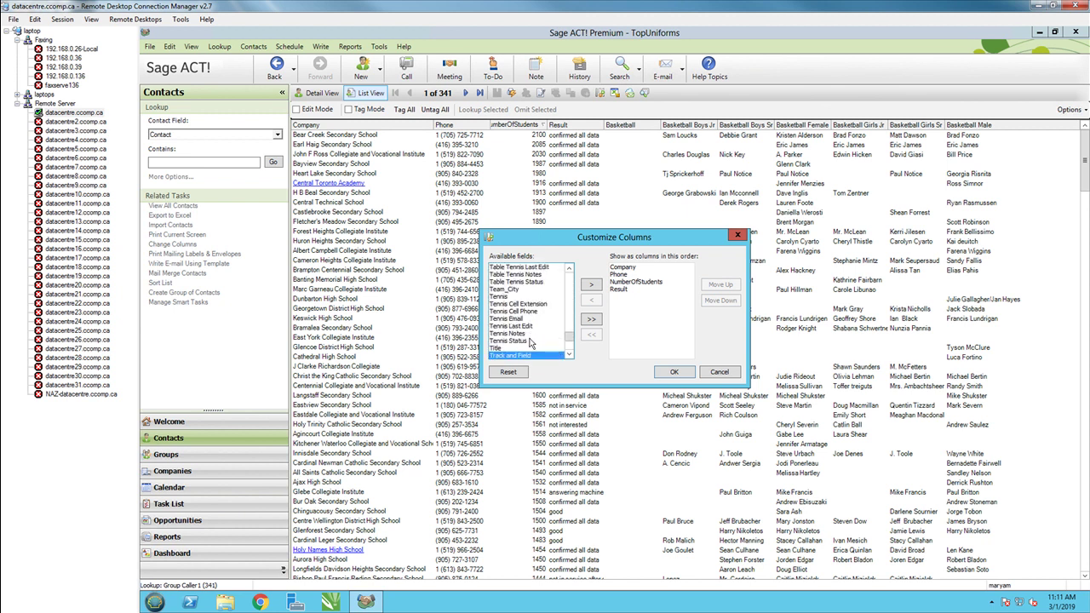
{"action": "double_click", "coordinate": [534, 353]}
Add the Edit Date field to the shown columns and apply the column layout
{"action": "scroll", "coordinate": [540, 338], "scroll_direction": "down", "scroll_amount": 1}
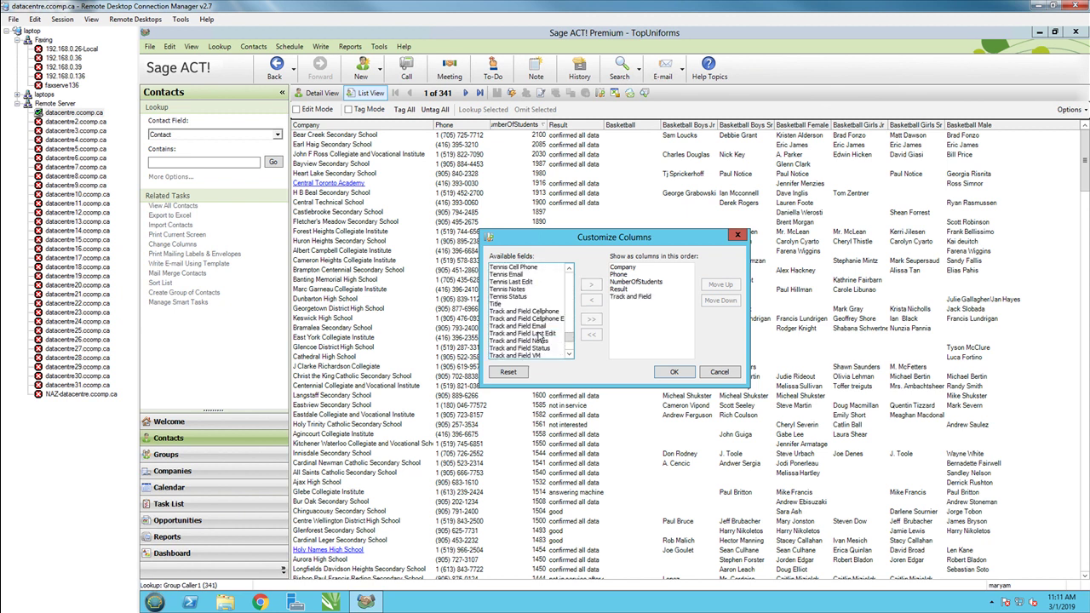
{"action": "scroll", "coordinate": [548, 356], "scroll_direction": "down", "scroll_amount": 1}
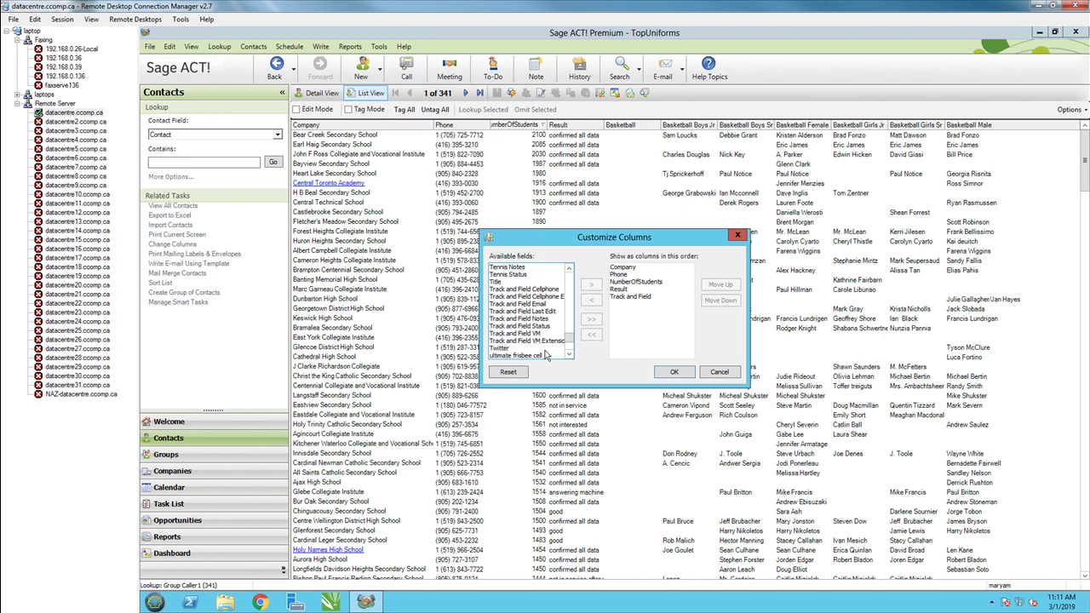
{"action": "left_click", "coordinate": [530, 333]}
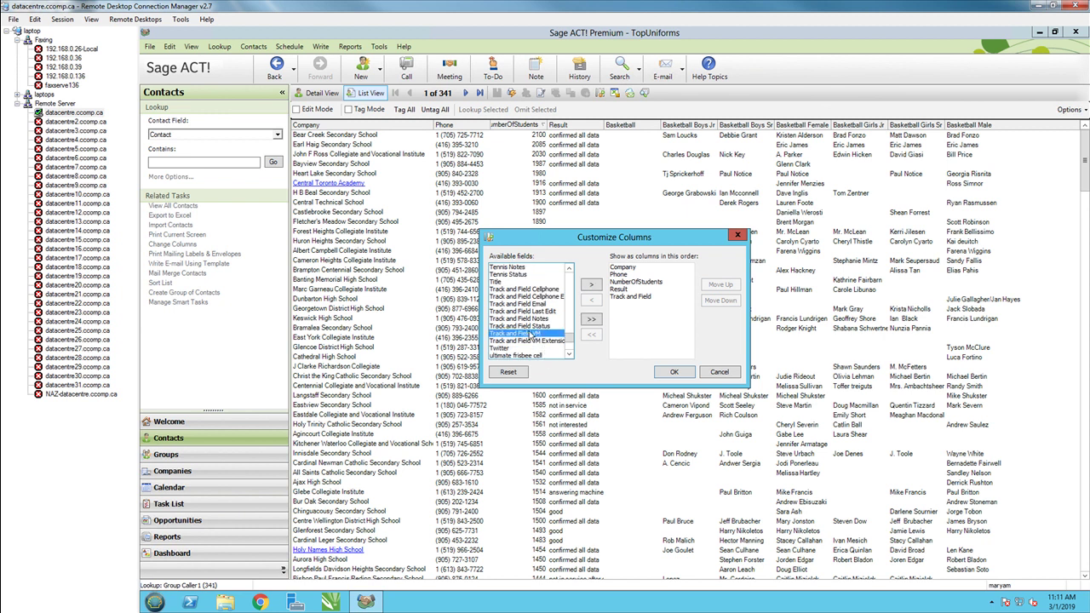
{"action": "key", "text": "e"}
{"action": "key", "text": "e"}
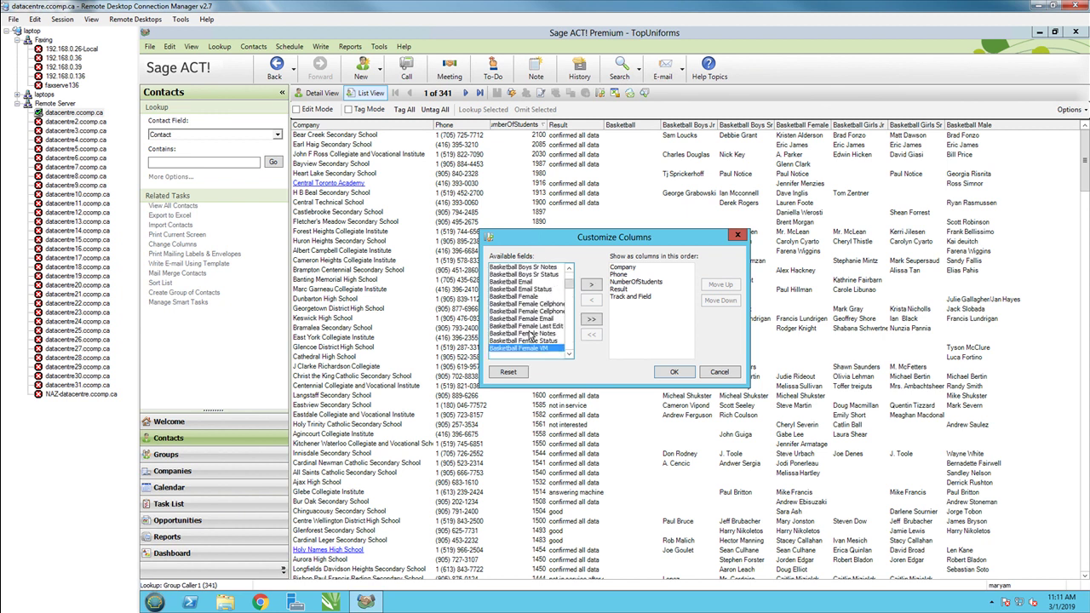
{"action": "double_click", "coordinate": [508, 357]}
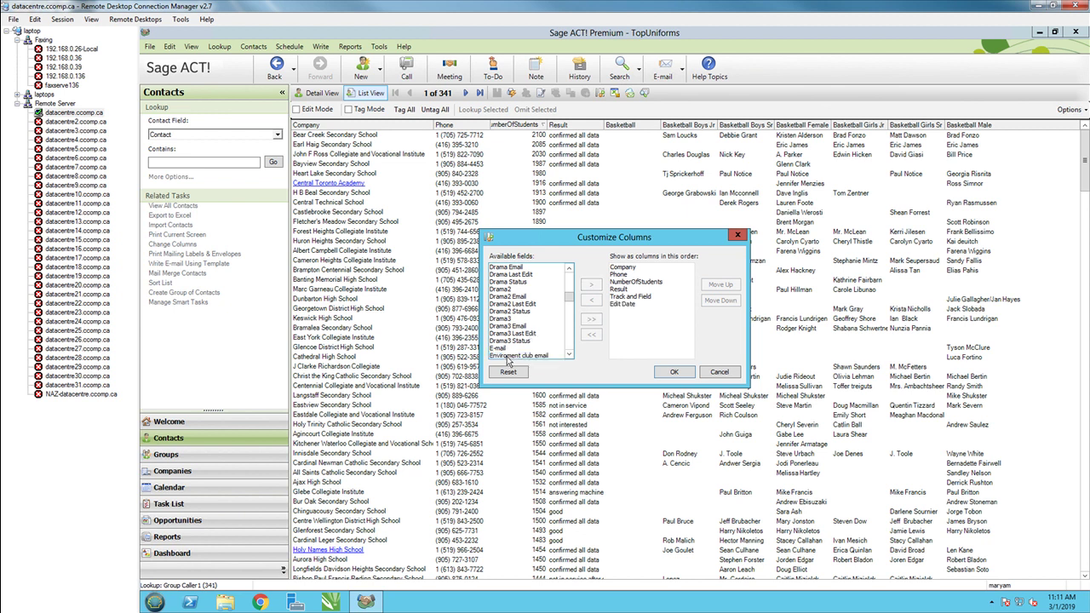
{"action": "left_click", "coordinate": [675, 374]}
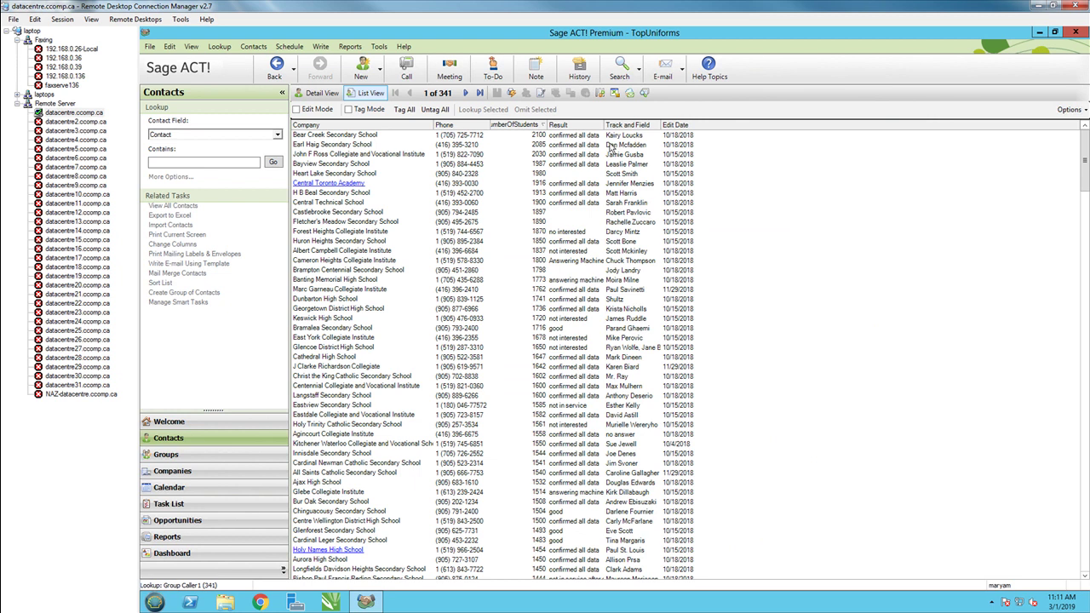
Set the Result of Bear Creek Secondary School to Confirmed using Edit Mode, and turn Edit Mode off again
{"action": "left_click", "coordinate": [297, 109]}
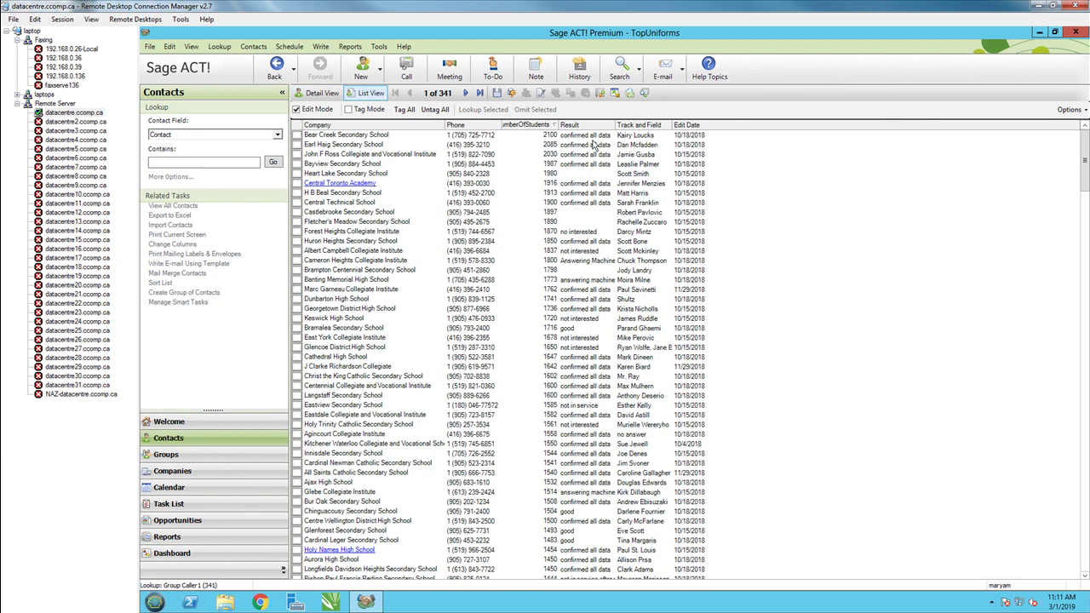
{"action": "double_click", "coordinate": [600, 134]}
{"action": "key", "text": "ctrl+a"}
{"action": "type", "text": "Confirmed"}
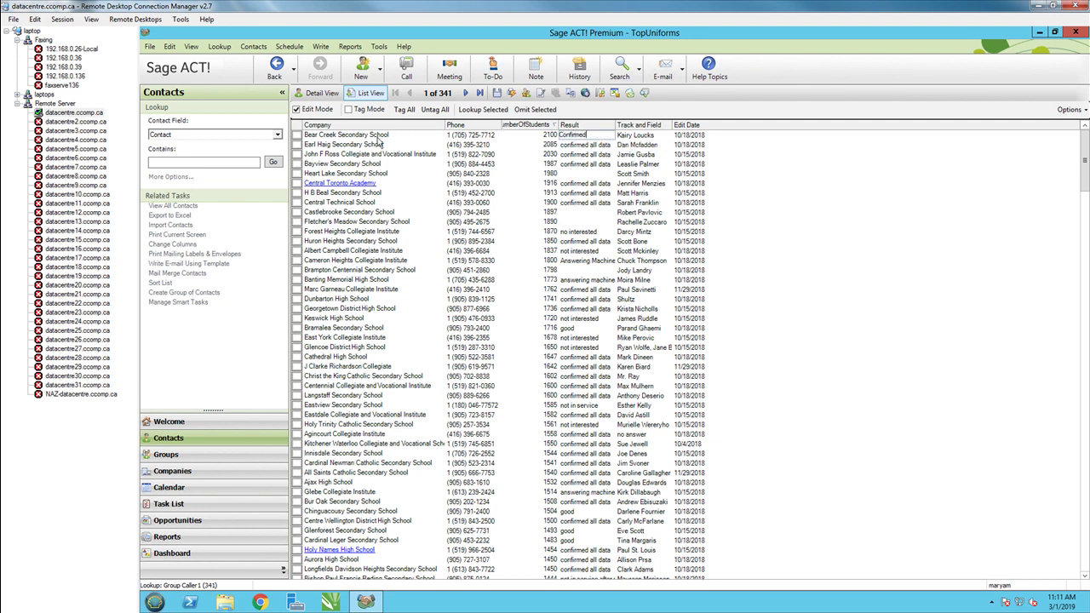
{"action": "left_click", "coordinate": [297, 110]}
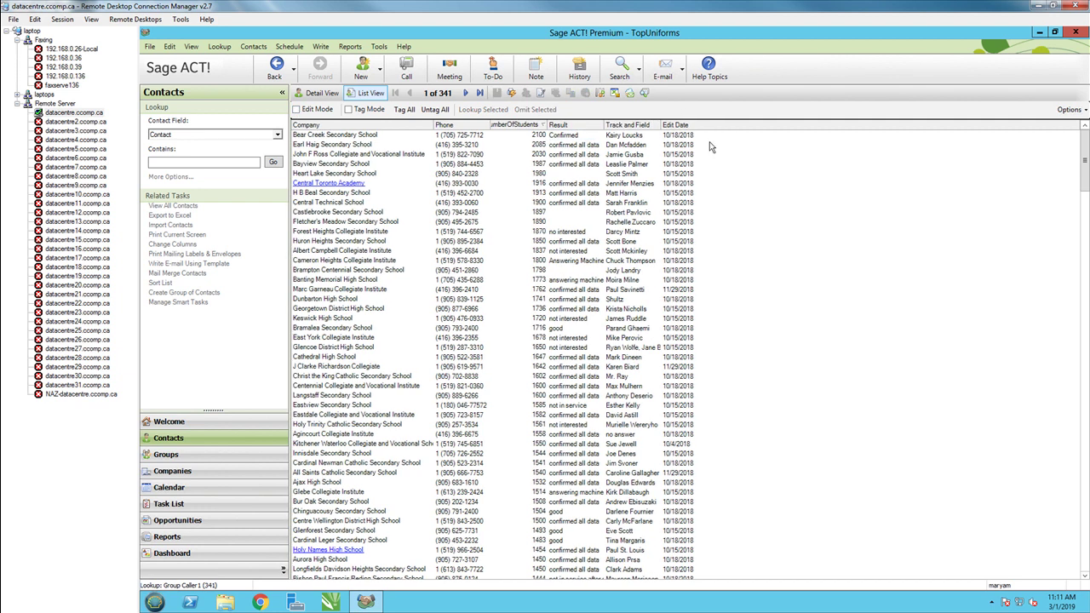
Reopen the column settings and look through the available fields around Last Attempt, Last Edited By and Last Results
{"action": "left_click", "coordinate": [771, 145]}
{"action": "left_click", "coordinate": [1068, 110]}
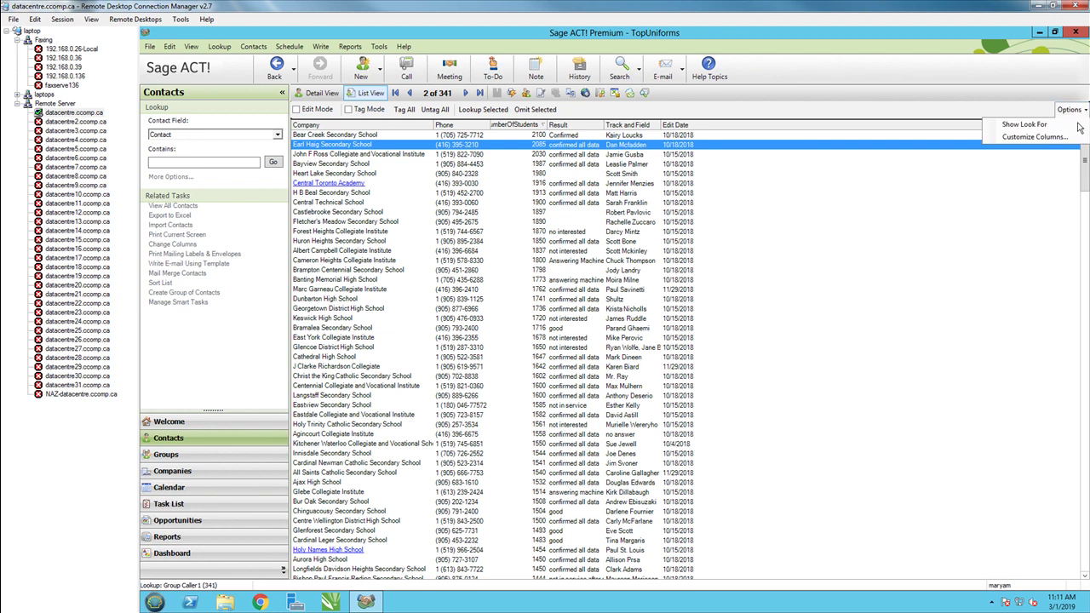
{"action": "left_click", "coordinate": [1065, 138]}
{"action": "left_click", "coordinate": [541, 297]}
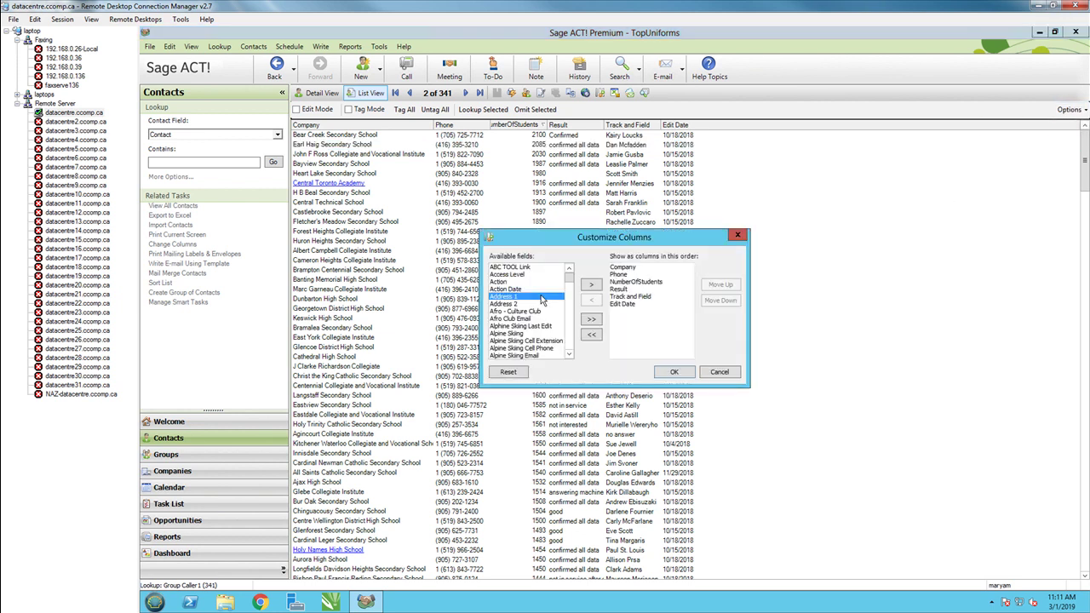
{"action": "key", "text": "Page_Down"}
{"action": "key", "text": "Page_Down"}
{"action": "key", "text": "Page_Down"}
{"action": "key", "text": "Page_Down"}
{"action": "key", "text": "Page_Down"}
{"action": "key", "text": "Page_Down"}
{"action": "key", "text": "Page_Down"}
{"action": "key", "text": "Page_Down"}
{"action": "key", "text": "Page_Down"}
{"action": "key", "text": "Page_Down"}
{"action": "key", "text": "Page_Down"}
{"action": "key", "text": "Page_Down"}
{"action": "key", "text": "Page_Down"}
{"action": "key", "text": "Page_Down"}
{"action": "key", "text": "Page_Down"}
{"action": "key", "text": "Page_Down"}
{"action": "key", "text": "Page_Down"}
{"action": "key", "text": "Page_Down"}
{"action": "key", "text": "Page_Down"}
{"action": "key", "text": "Page_Down"}
{"action": "scroll", "coordinate": [528, 358], "scroll_direction": "down", "scroll_amount": 1}
{"action": "scroll", "coordinate": [528, 358], "scroll_direction": "down", "scroll_amount": 1}
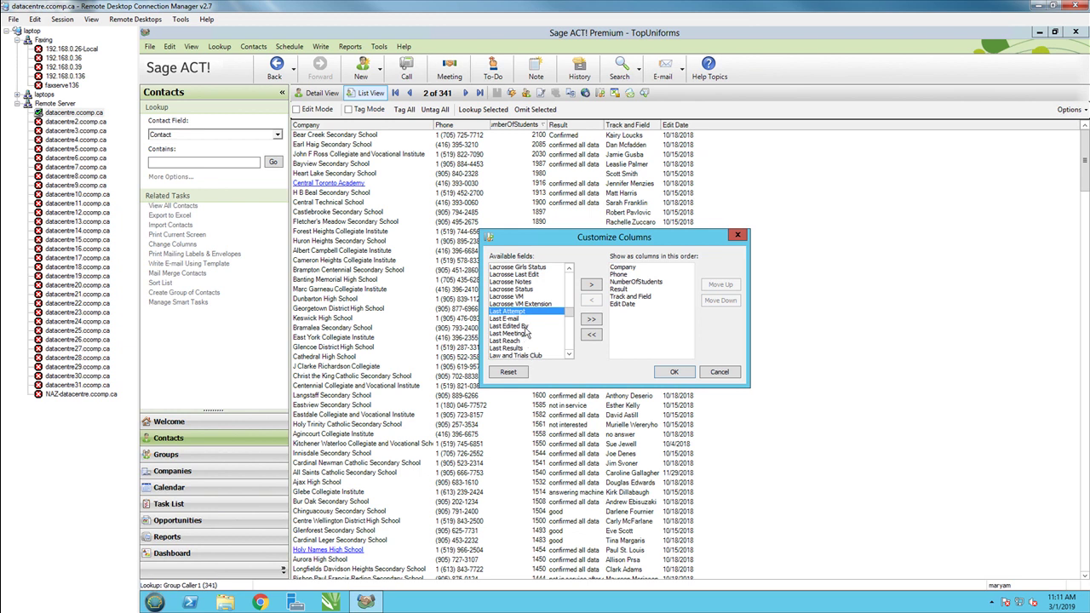
{"action": "scroll", "coordinate": [527, 336], "scroll_direction": "down", "scroll_amount": 1}
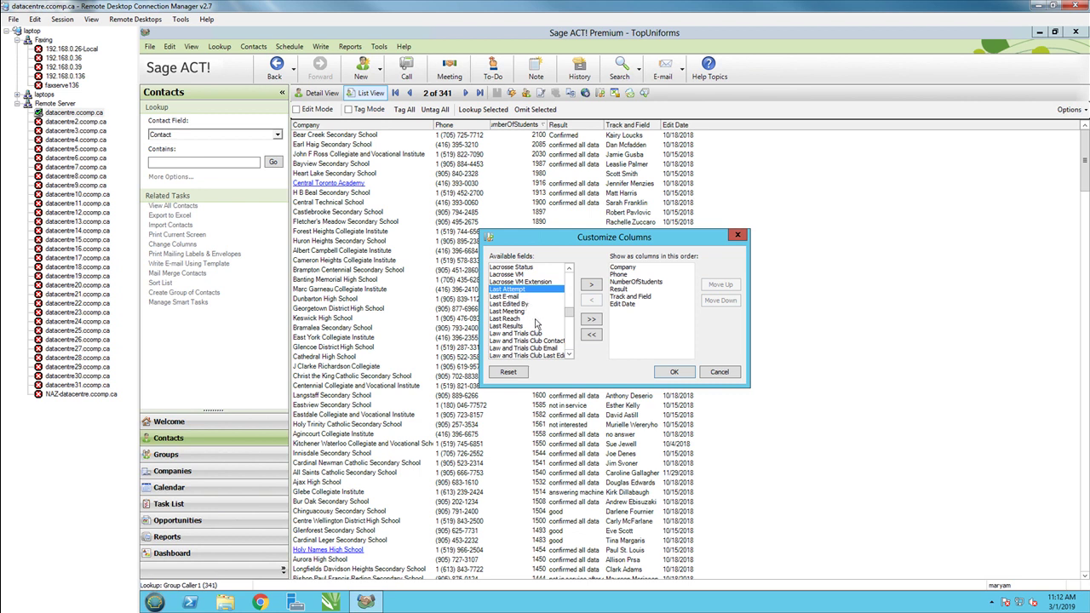
Check the available fields around E-mail and close the column settings without changes
{"action": "left_click", "coordinate": [535, 321]}
{"action": "key", "text": "e"}
{"action": "scroll", "coordinate": [535, 320], "scroll_direction": "down", "scroll_amount": 5}
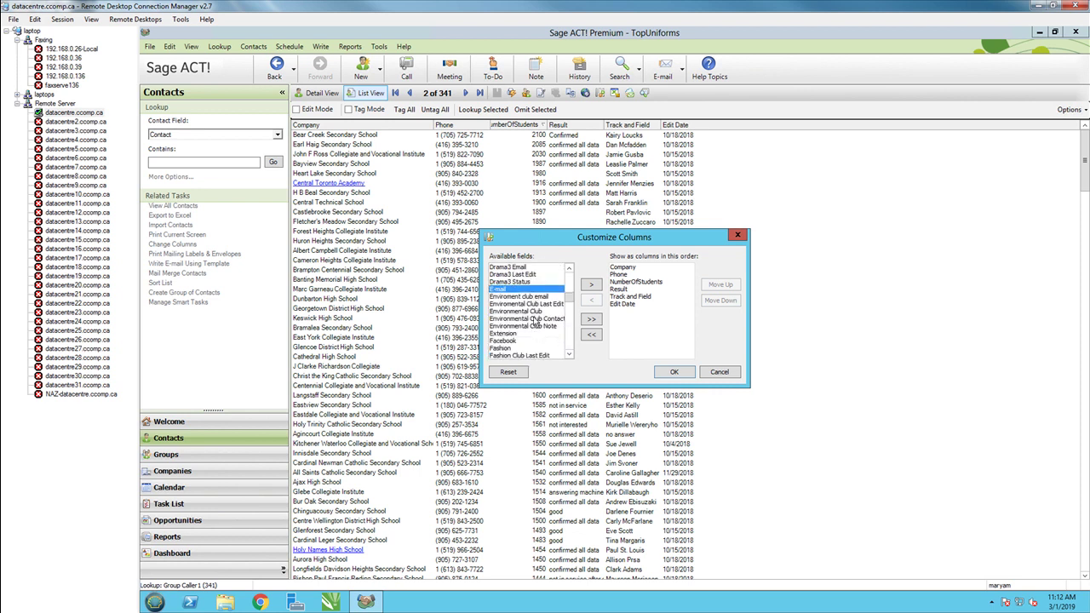
{"action": "scroll", "coordinate": [535, 320], "scroll_direction": "up", "scroll_amount": 4}
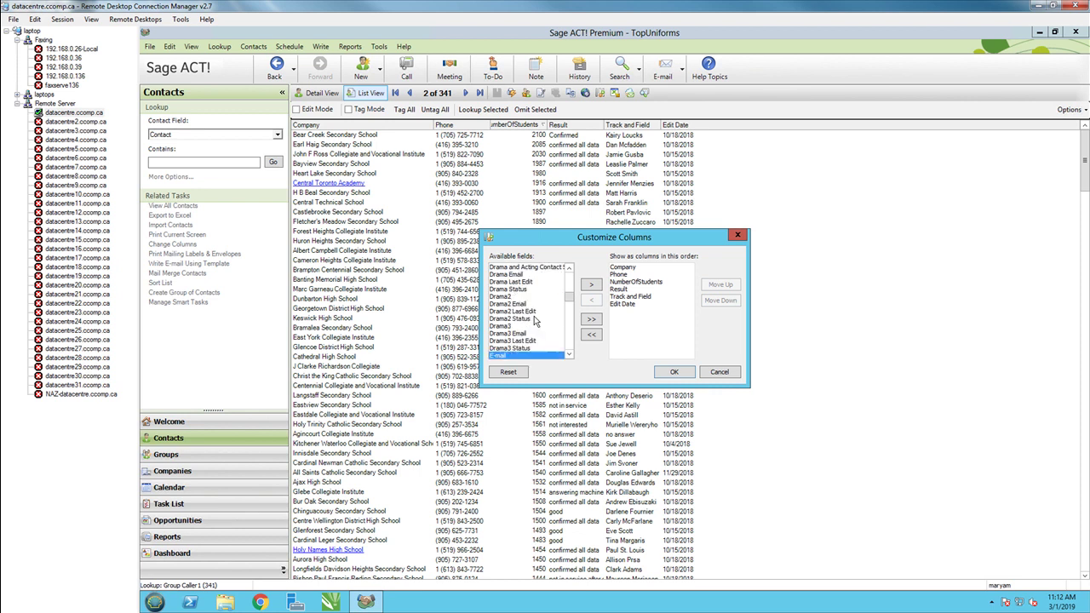
{"action": "left_click", "coordinate": [717, 372]}
Select the Bramalea Secondary School contact in the list
{"action": "left_click", "coordinate": [809, 242]}
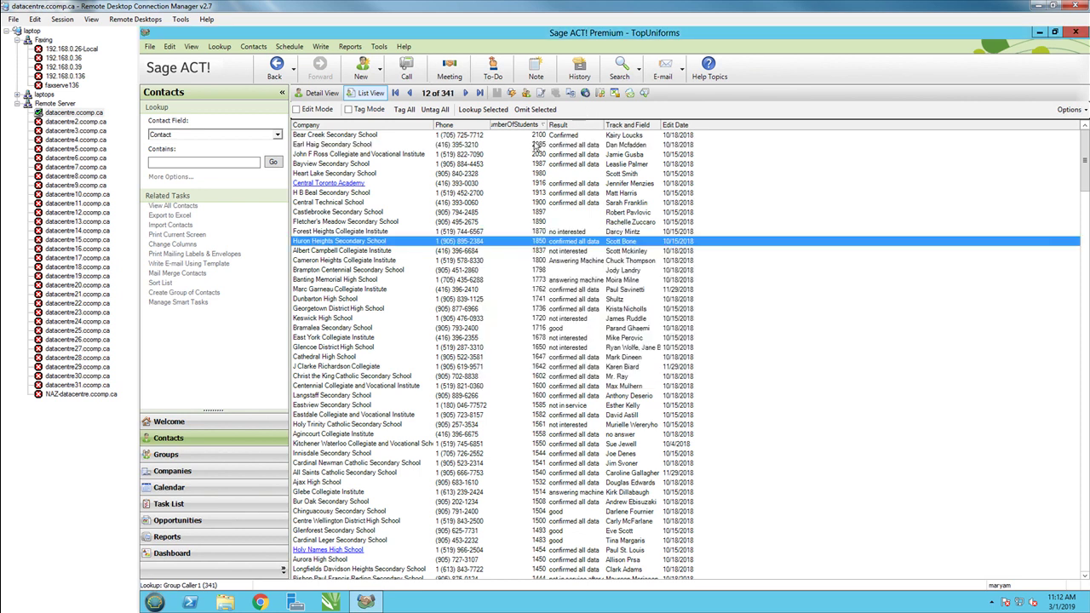
{"action": "left_click", "coordinate": [624, 328]}
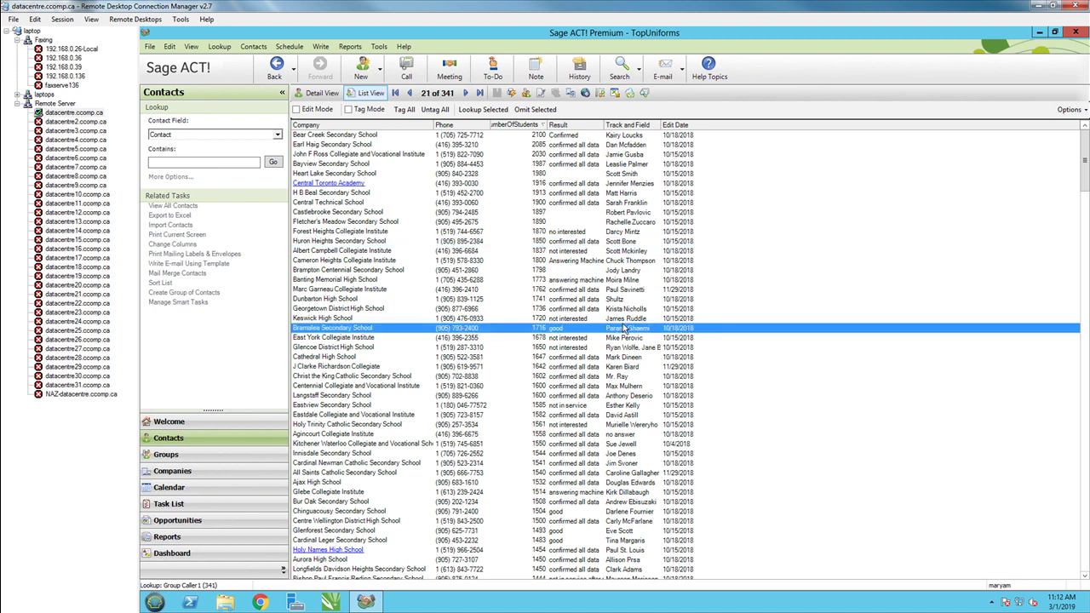